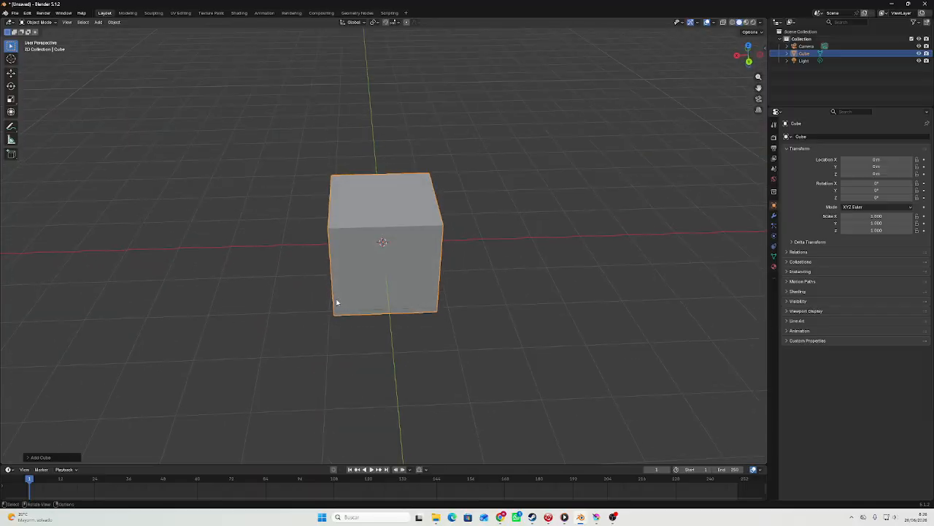
Delete the existing cube and add a new mesh cube at the world origin.
{"action": "right_click", "coordinate": [351, 281]}
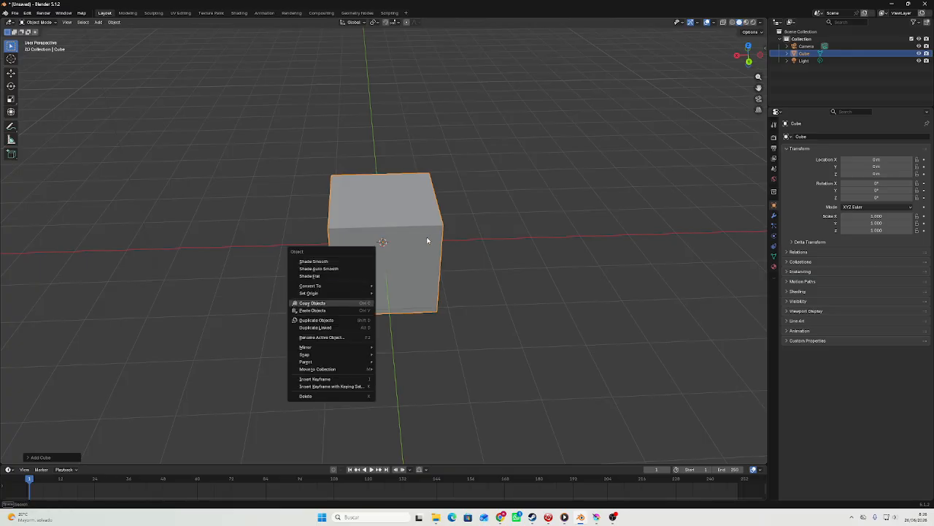
{"action": "key", "text": "Delete"}
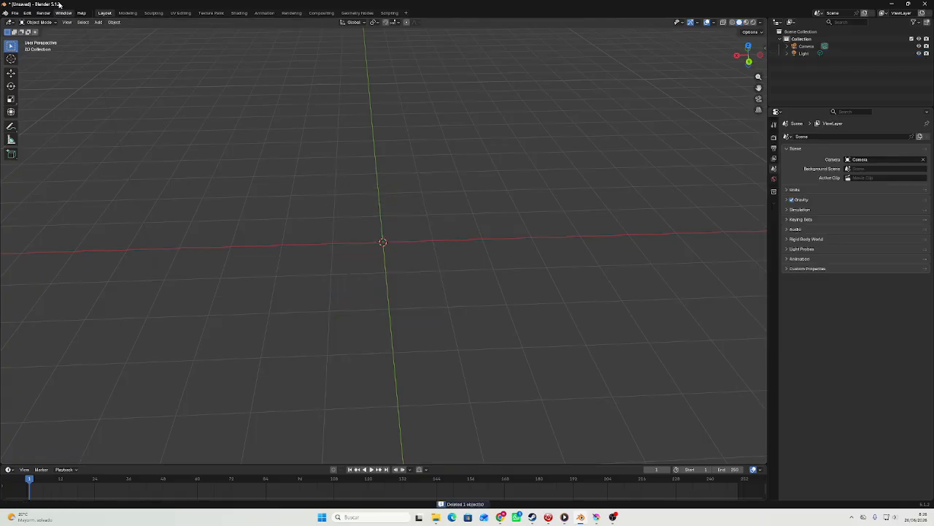
{"action": "left_click", "coordinate": [97, 21]}
{"action": "mouse_move", "coordinate": [111, 34]}
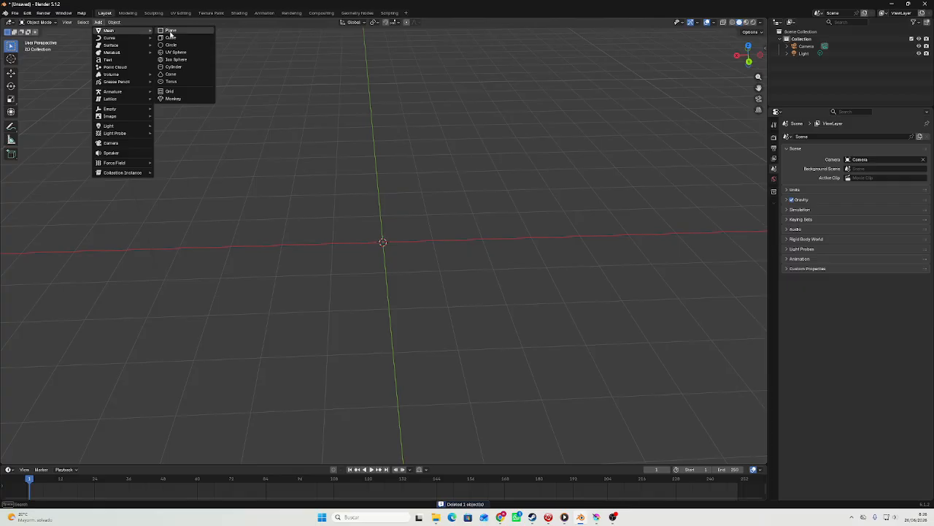
{"action": "left_click", "coordinate": [181, 38]}
{"action": "middle_click_drag", "start_coordinate": [397, 156], "coordinate": [713, 78]}
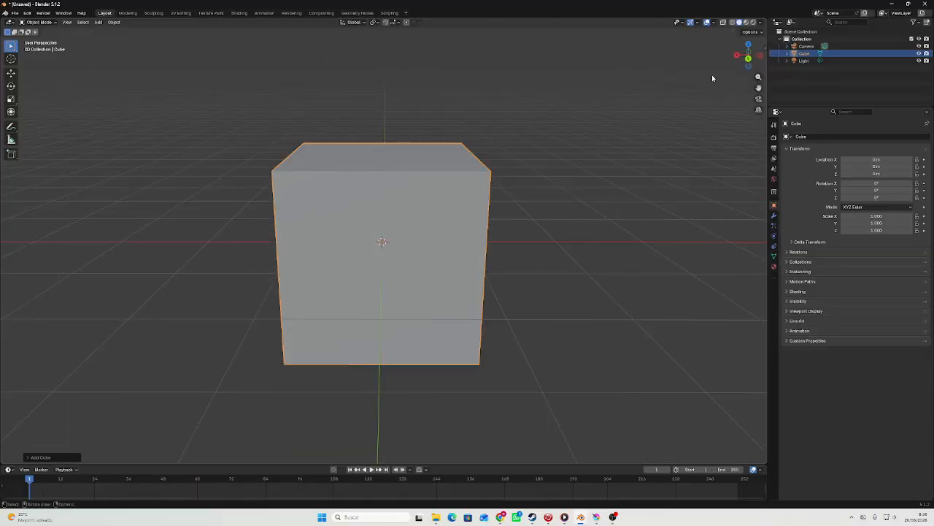
Add a Subdivision modifier with viewport level 3 to the cube and apply it, working from the back orthographic view.
{"action": "left_click", "coordinate": [748, 60]}
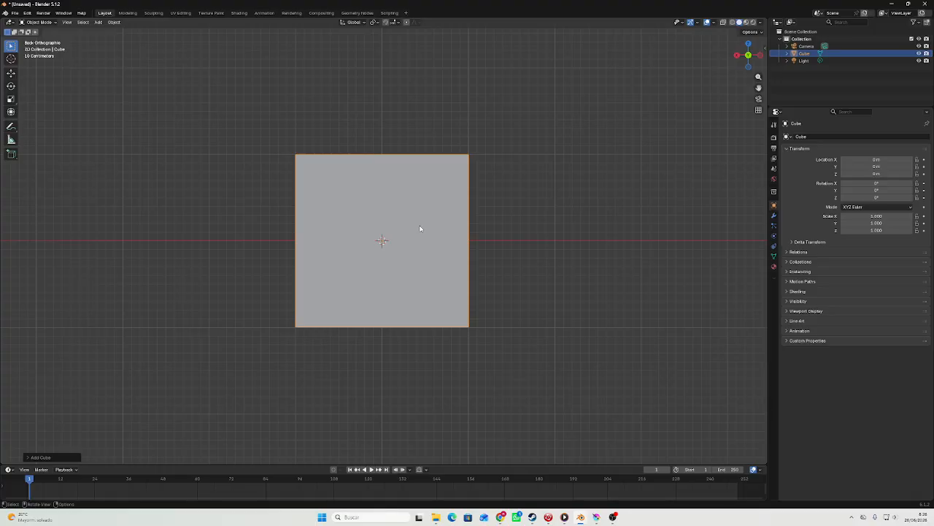
{"action": "key", "text": "ctrl+3"}
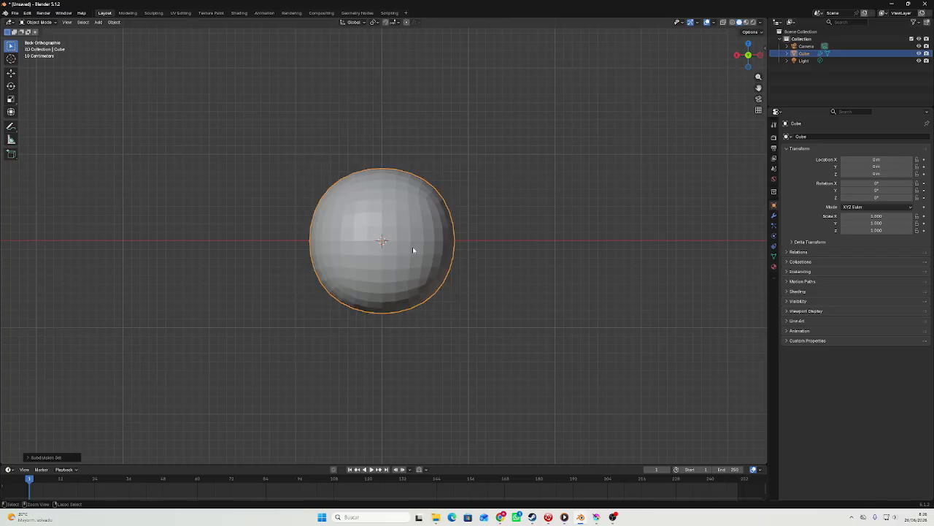
{"action": "left_click", "coordinate": [773, 217]}
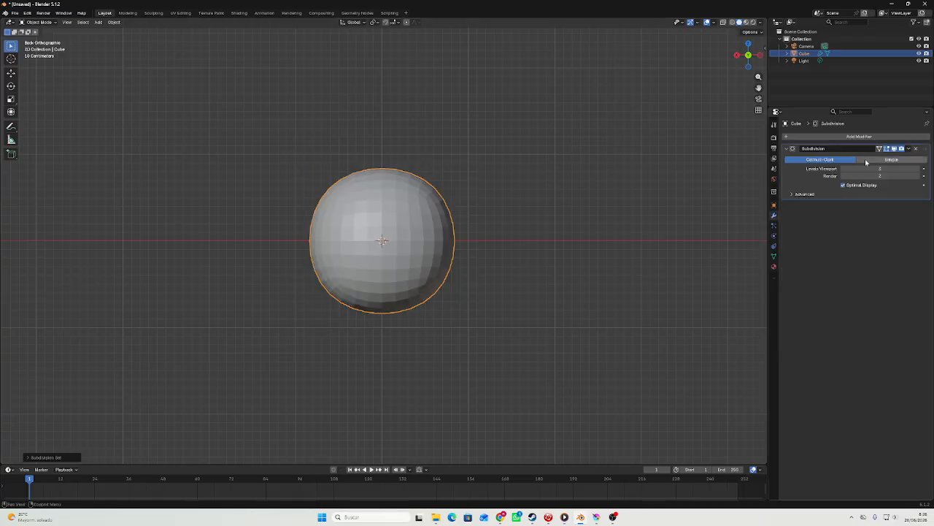
{"action": "left_click", "coordinate": [908, 149]}
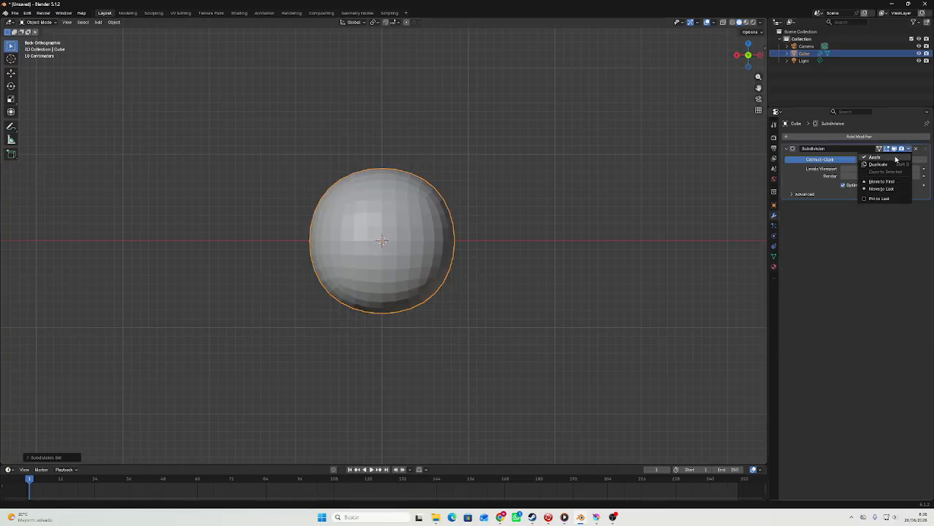
{"action": "left_click", "coordinate": [895, 157]}
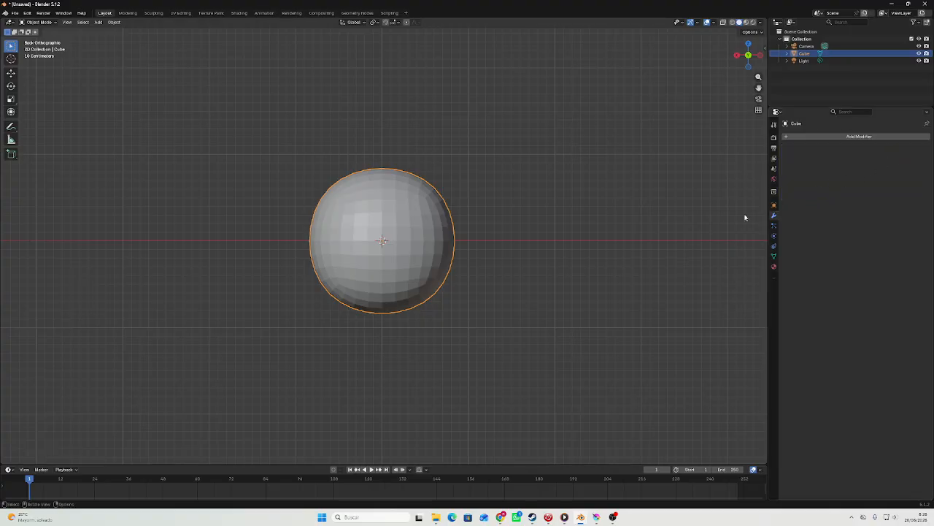
Inspect the faceted surface of the rounded cube from several angles and up close.
{"action": "scroll", "coordinate": [409, 242], "scroll_direction": "up", "scroll_amount": 3}
{"action": "key", "text": "Tab"}
{"action": "key", "text": "Tab"}
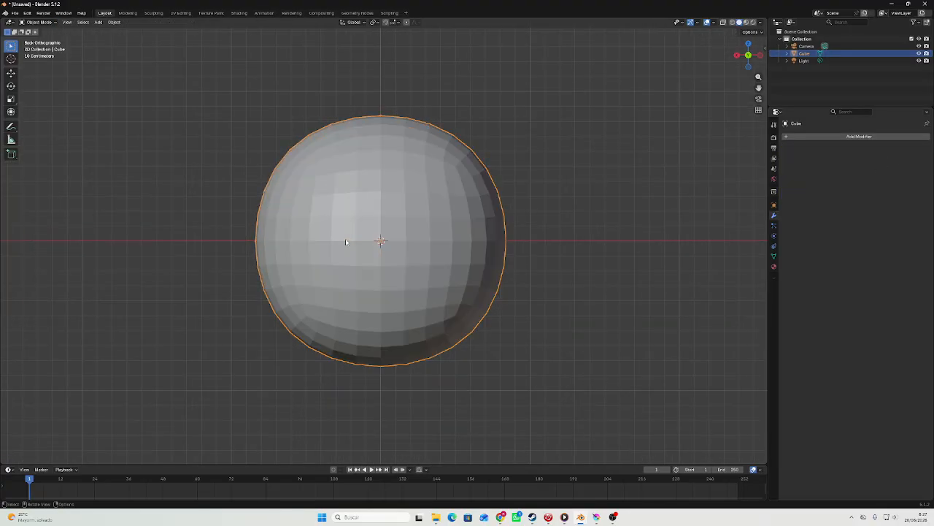
{"action": "middle_click_drag", "start_coordinate": [346, 240], "coordinate": [509, 244]}
{"action": "scroll", "coordinate": [450, 211], "scroll_direction": "up", "scroll_amount": 3}
{"action": "mouse_move", "coordinate": [450, 210]}
{"action": "middle_mouse_down"}
{"action": "mouse_move", "coordinate": [402, 190]}
{"action": "mouse_move", "coordinate": [424, 181]}
{"action": "mouse_move", "coordinate": [471, 190]}
{"action": "middle_mouse_up"}
{"action": "scroll", "coordinate": [481, 186], "scroll_direction": "down", "scroll_amount": 4}
{"action": "left_click", "coordinate": [755, 56]}
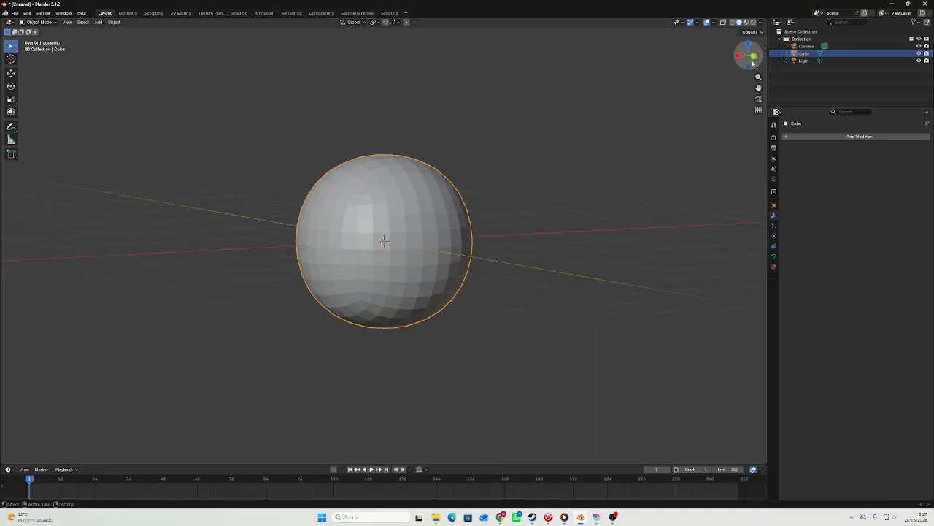
Shade the rounded cube smooth.
{"action": "scroll", "coordinate": [350, 226], "scroll_direction": "up", "scroll_amount": 1}
{"action": "right_click", "coordinate": [350, 227]}
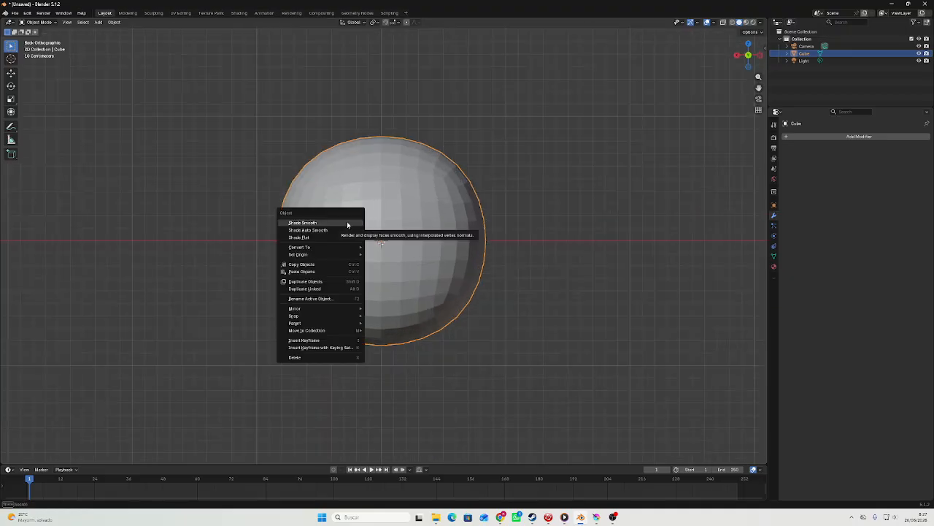
{"action": "right_click", "coordinate": [421, 182]}
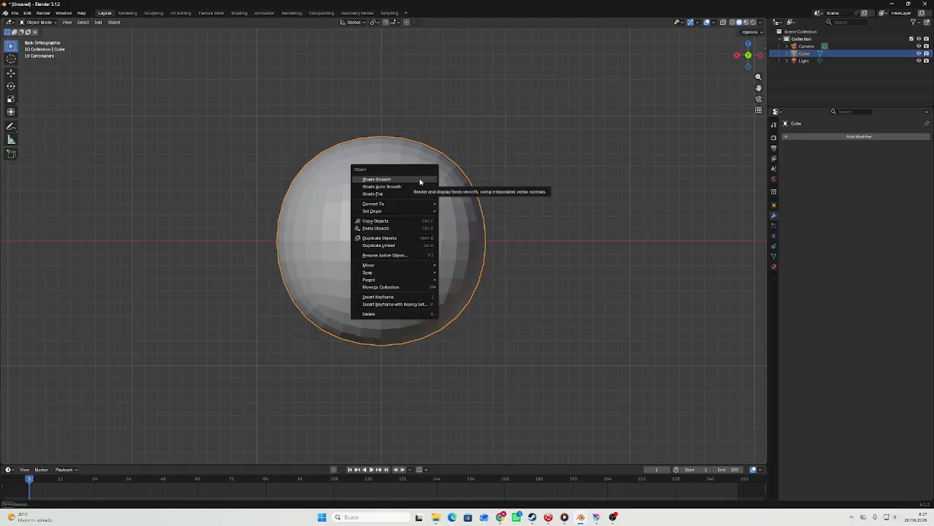
{"action": "left_click", "coordinate": [368, 180]}
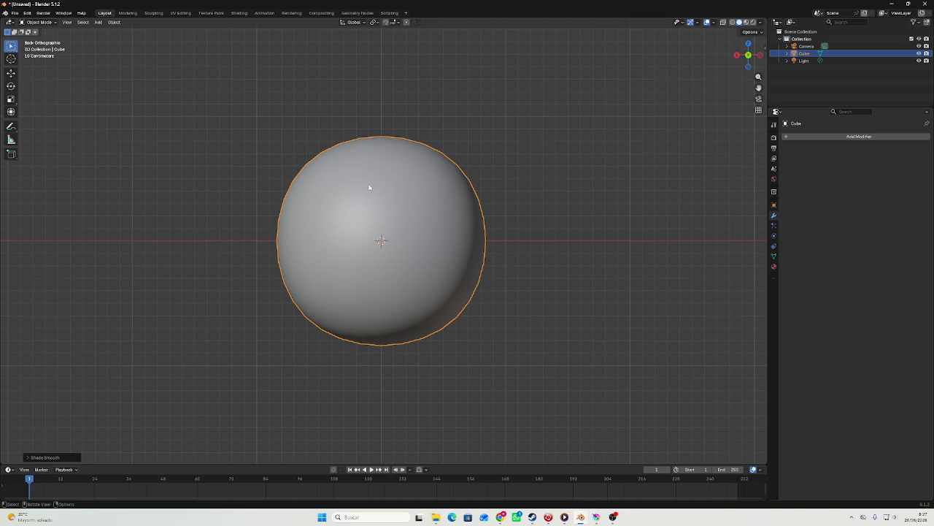
Enter Edit Mode on the rounded cube and switch to face selection.
{"action": "scroll", "coordinate": [370, 187], "scroll_direction": "up", "scroll_amount": 2}
{"action": "scroll", "coordinate": [373, 186], "scroll_direction": "down", "scroll_amount": 3}
{"action": "key", "text": "Tab"}
{"action": "scroll", "coordinate": [376, 186], "scroll_direction": "up", "scroll_amount": 2}
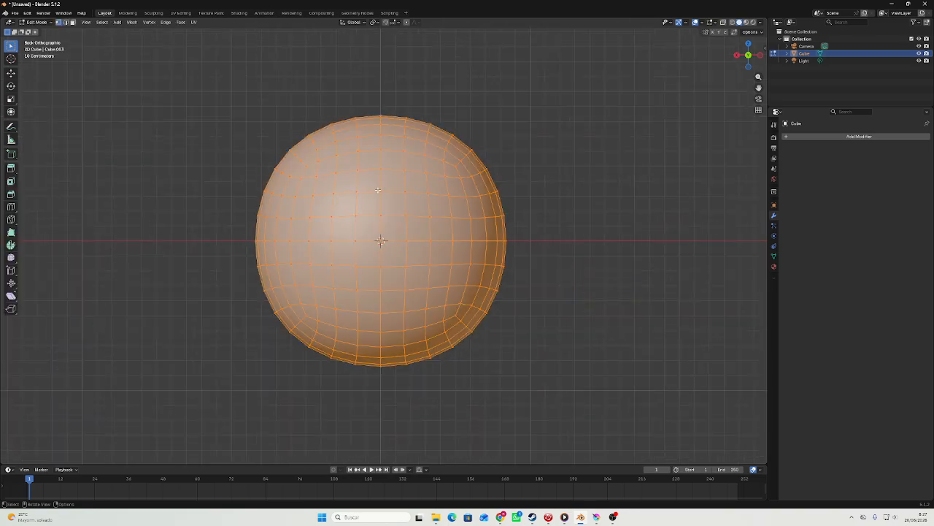
{"action": "scroll", "coordinate": [377, 190], "scroll_direction": "down", "scroll_amount": 3}
{"action": "key", "text": "Tab"}
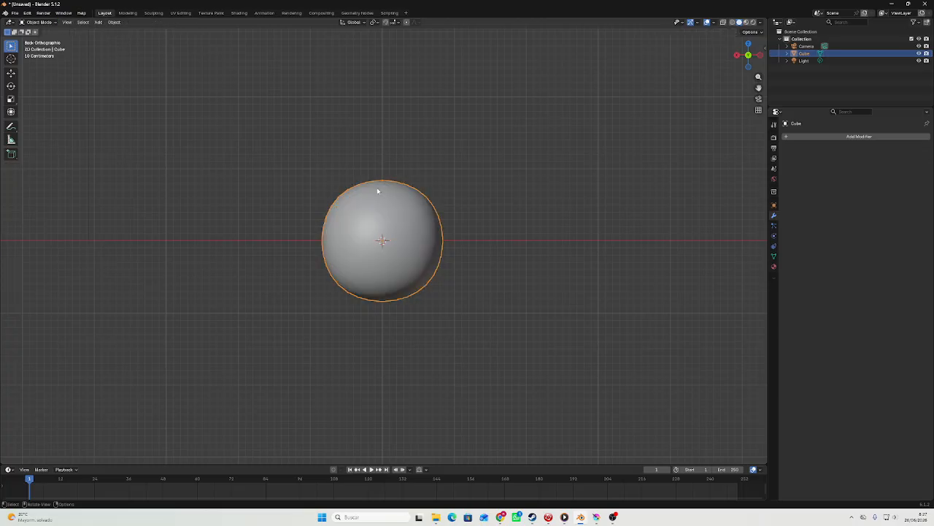
{"action": "key", "text": "Tab"}
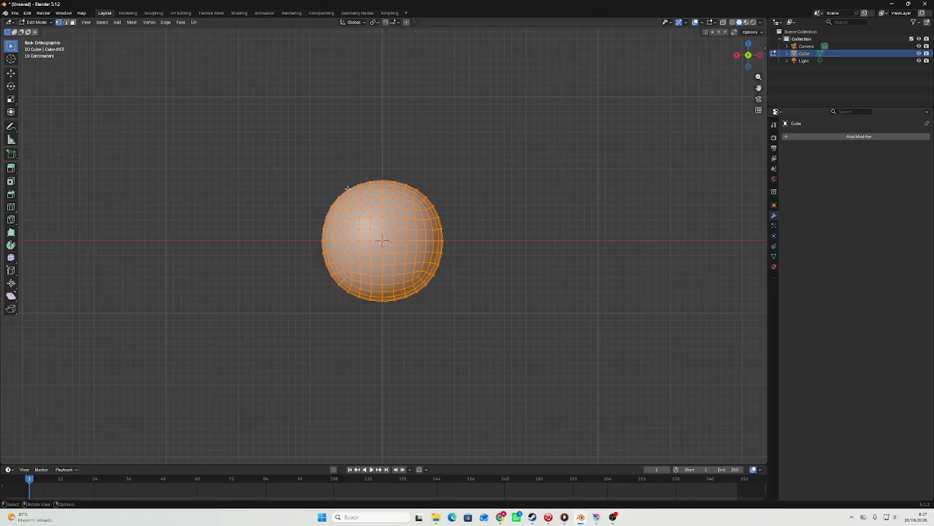
{"action": "key", "text": "3"}
{"action": "scroll", "coordinate": [347, 188], "scroll_direction": "up", "scroll_amount": 2}
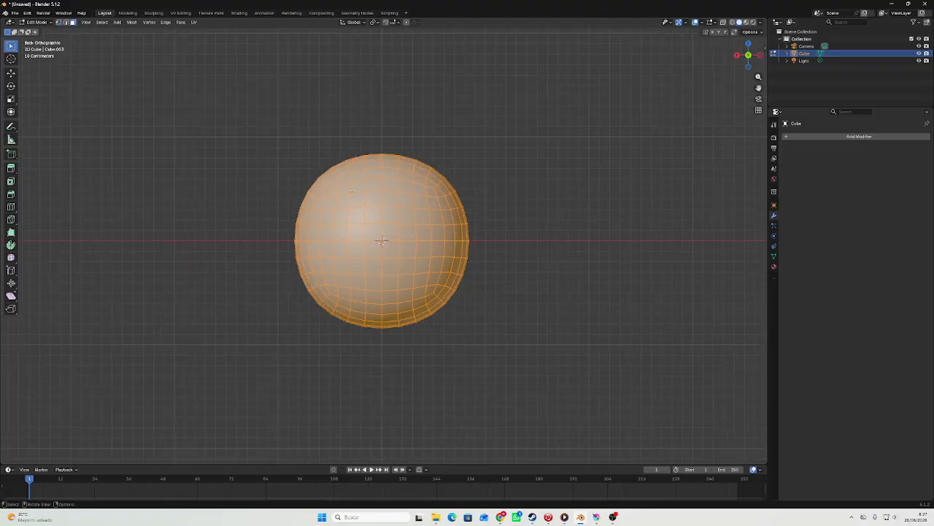
Try selecting individual faces on the side of the sphere facing the view.
{"action": "left_click", "coordinate": [370, 229]}
{"action": "left_click", "coordinate": [390, 199]}
{"action": "left_click", "coordinate": [424, 249]}
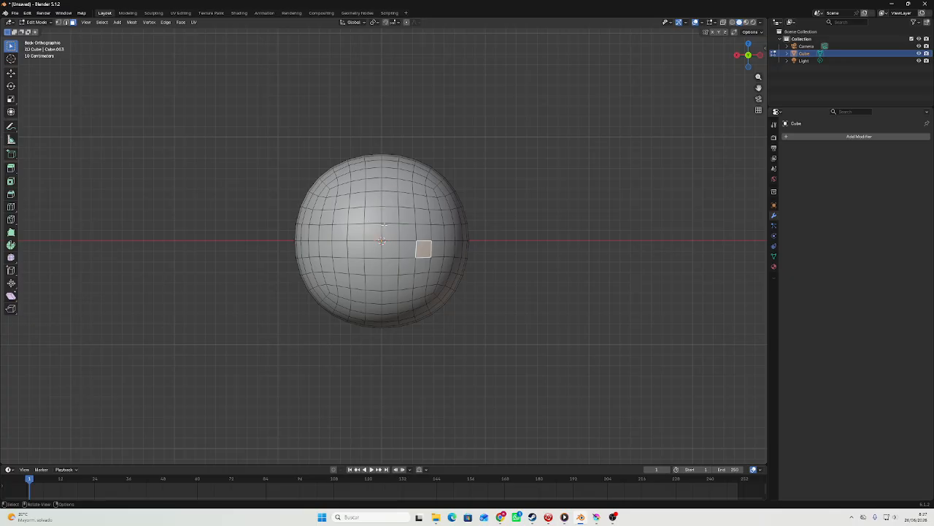
{"action": "left_click", "coordinate": [374, 215]}
{"action": "left_click", "coordinate": [406, 200]}
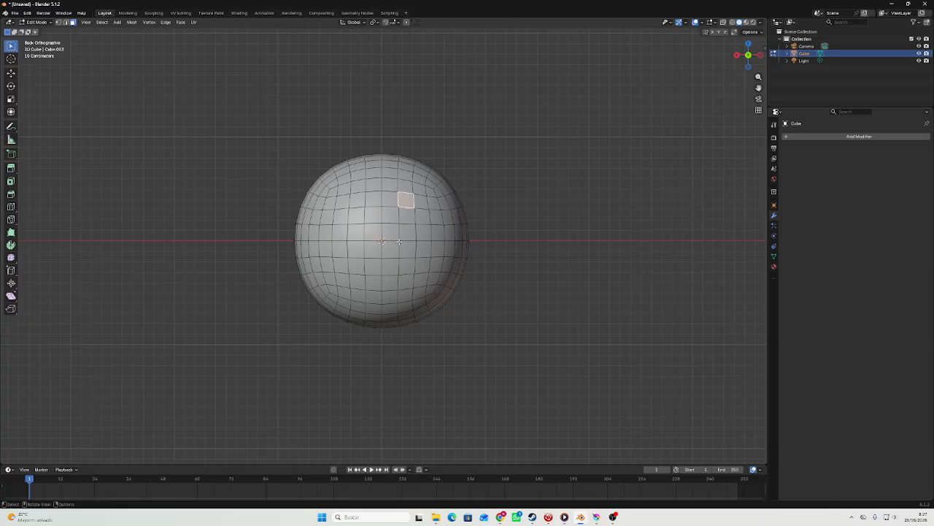
Turn on X-ray and delete all faces of the sphere's left half as seen from the back, through the whole mesh.
{"action": "key", "text": "alt+z"}
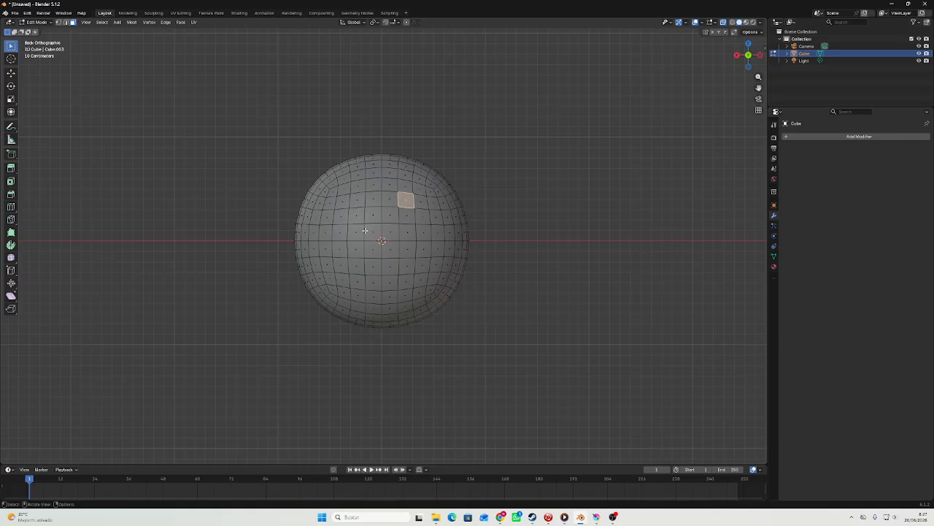
{"action": "left_click_drag", "start_coordinate": [188, 77], "coordinate": [381, 367]}
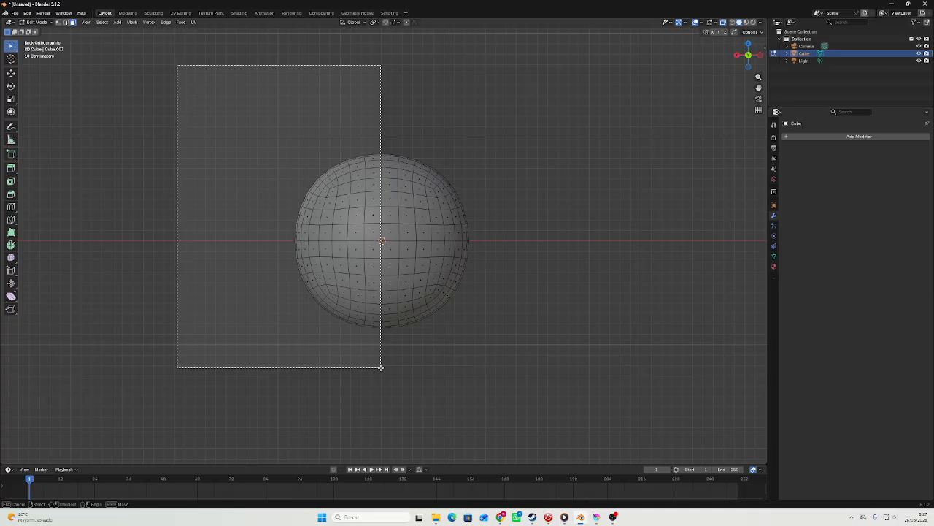
{"action": "left_click_drag", "start_coordinate": [380, 367], "coordinate": [381, 366]}
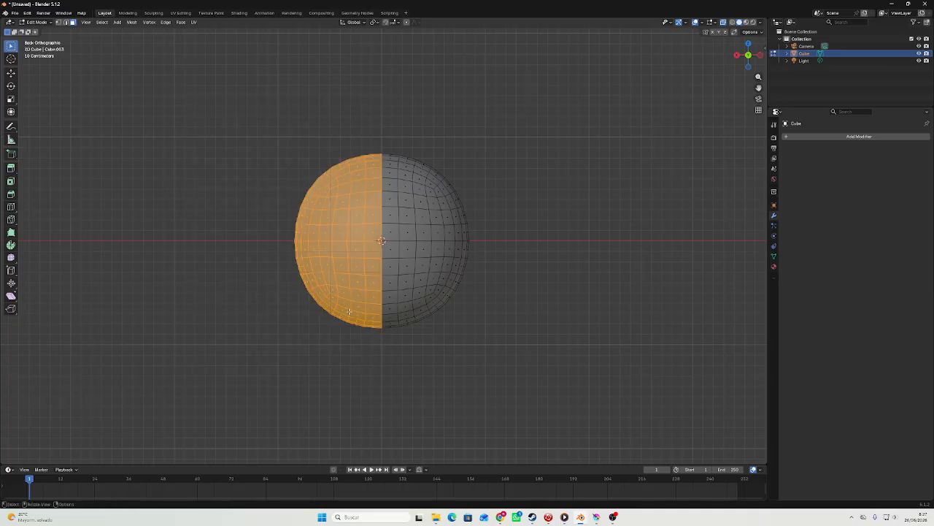
{"action": "right_click", "coordinate": [330, 269]}
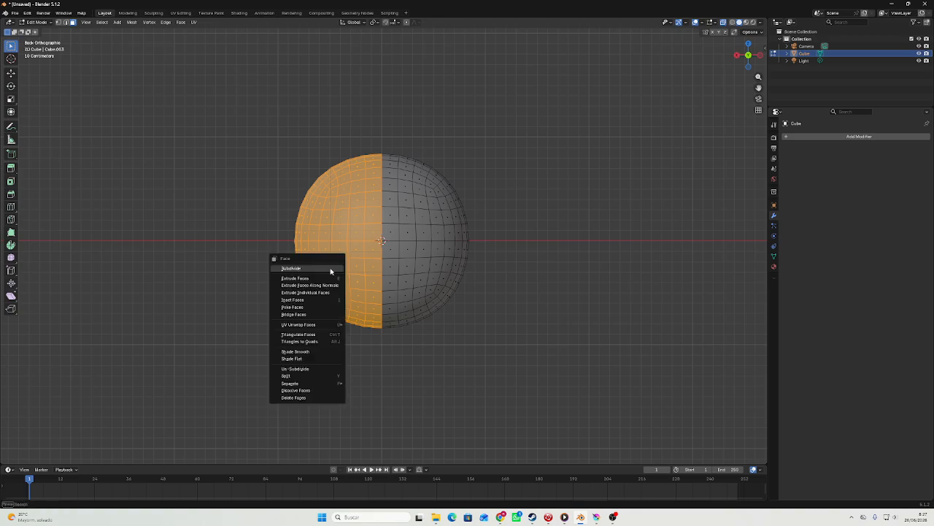
{"action": "left_click", "coordinate": [334, 398]}
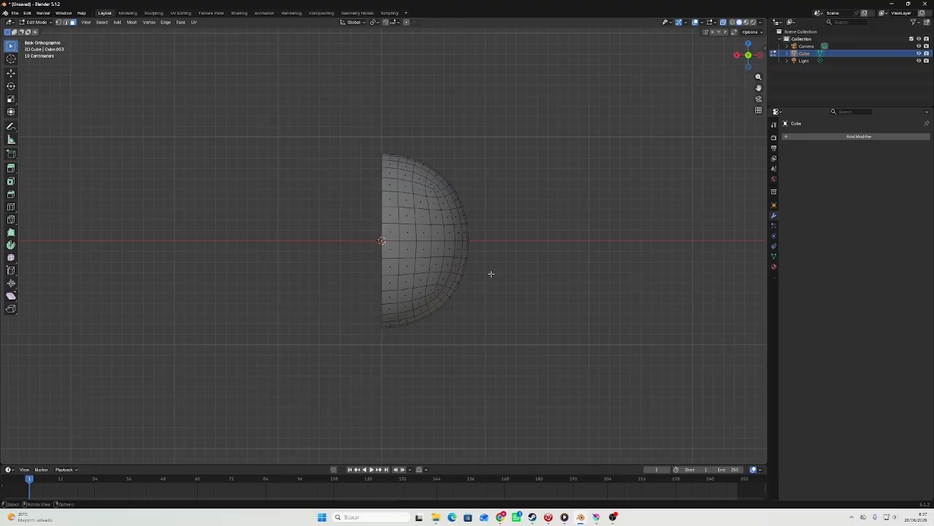
Add a Mirror modifier on the X axis to the half sphere and return to Object Mode.
{"action": "left_click", "coordinate": [808, 135]}
{"action": "key", "text": "space"}
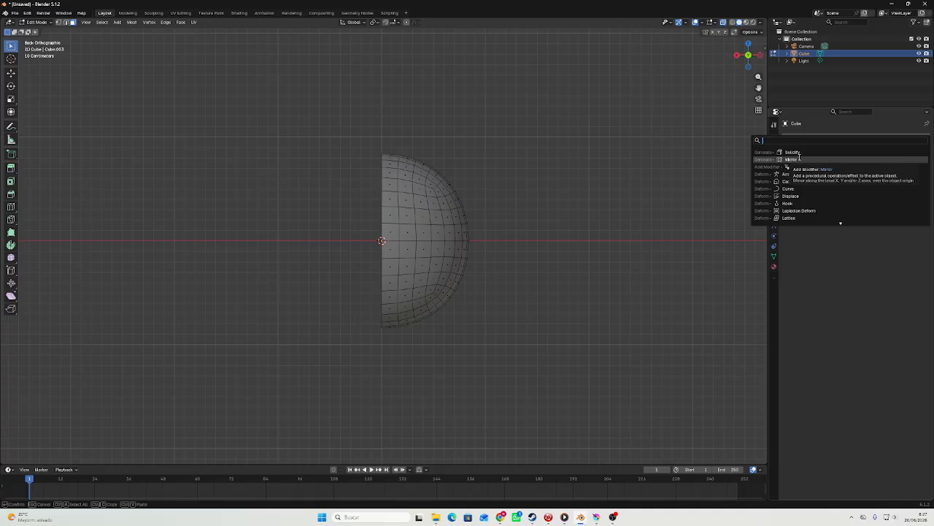
{"action": "left_click", "coordinate": [797, 159]}
{"action": "key", "text": "Tab"}
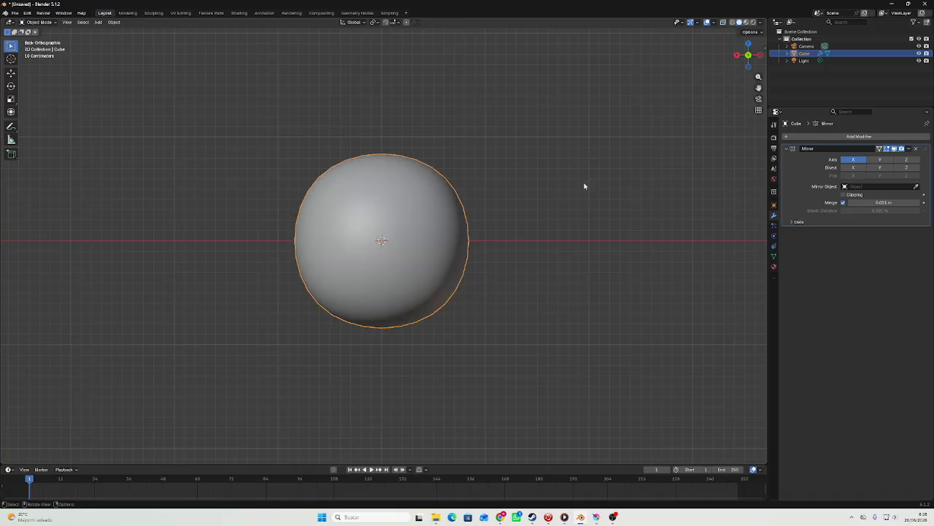
{"action": "middle_click_drag", "start_coordinate": [584, 186], "coordinate": [551, 203]}
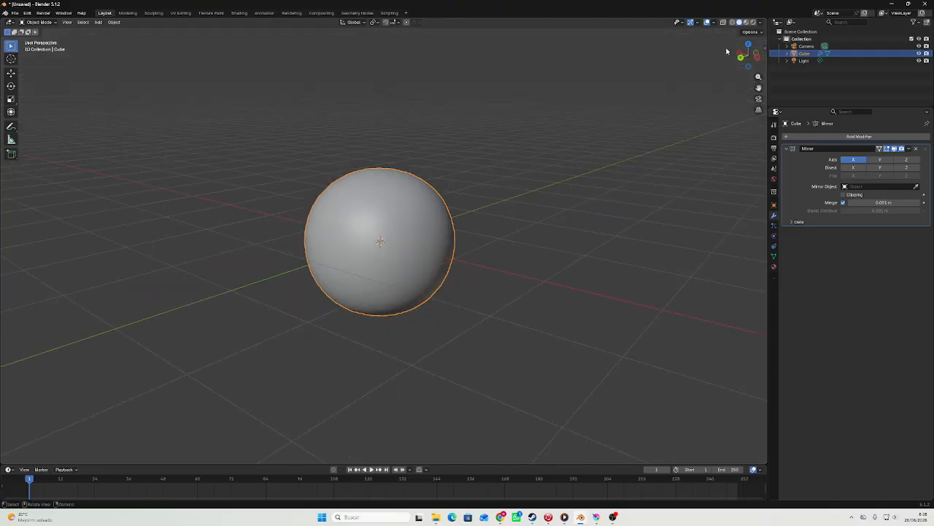
{"action": "left_click", "coordinate": [742, 60]}
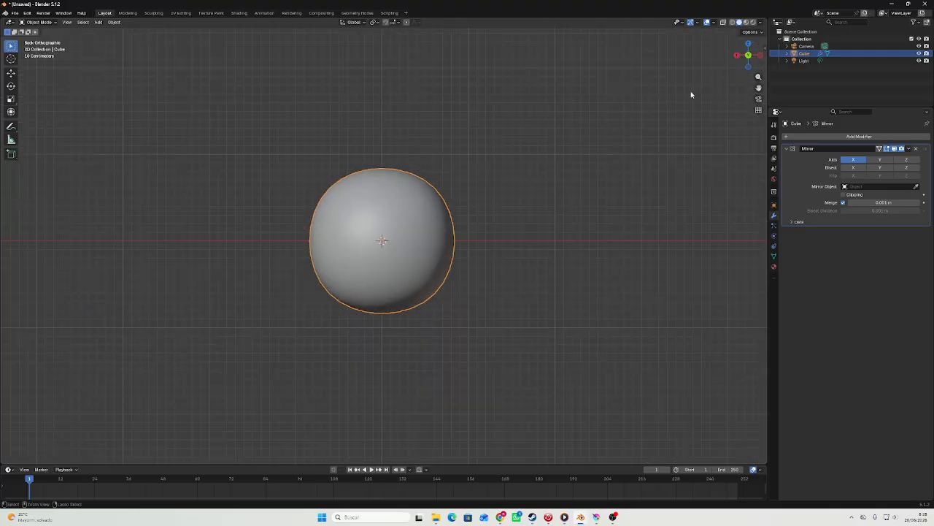
Add a Subdivision modifier with viewport level 3 below the Mirror modifier and shade the sphere smooth.
{"action": "key", "text": "ctrl+1"}
{"action": "scroll", "coordinate": [450, 184], "scroll_direction": "up", "scroll_amount": 5}
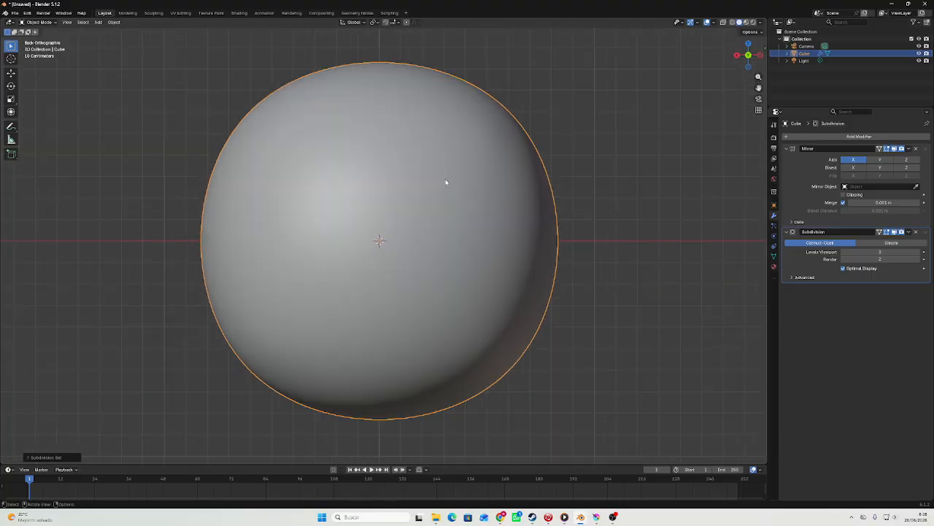
{"action": "right_click", "coordinate": [444, 181]}
{"action": "left_click", "coordinate": [445, 182]}
{"action": "scroll", "coordinate": [444, 178], "scroll_direction": "down", "scroll_amount": 2}
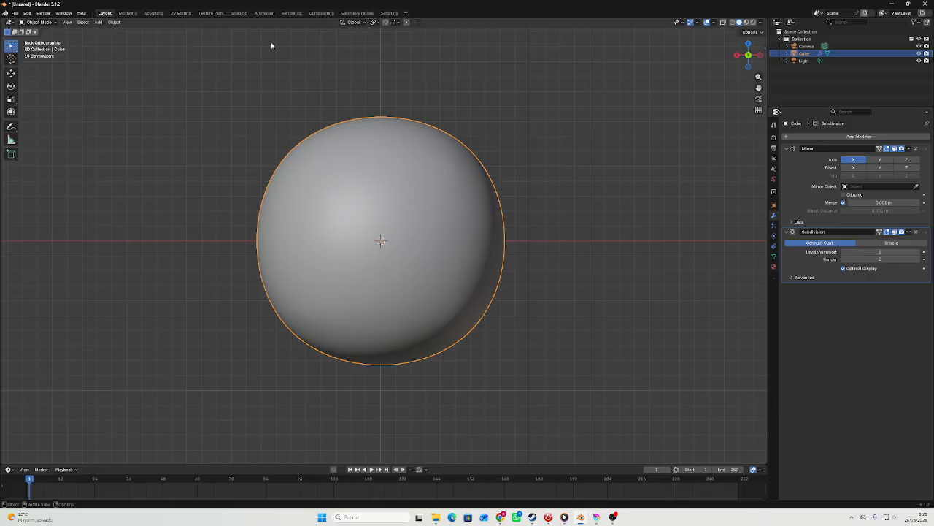
In Edit Mode with X-ray on, select all faces of the half sphere below the horizontal centre line and delete them.
{"action": "scroll", "coordinate": [372, 98], "scroll_direction": "down", "scroll_amount": 1}
{"action": "key", "text": "Tab"}
{"action": "scroll", "coordinate": [374, 98], "scroll_direction": "down", "scroll_amount": 3}
{"action": "scroll", "coordinate": [389, 179], "scroll_direction": "up", "scroll_amount": 7}
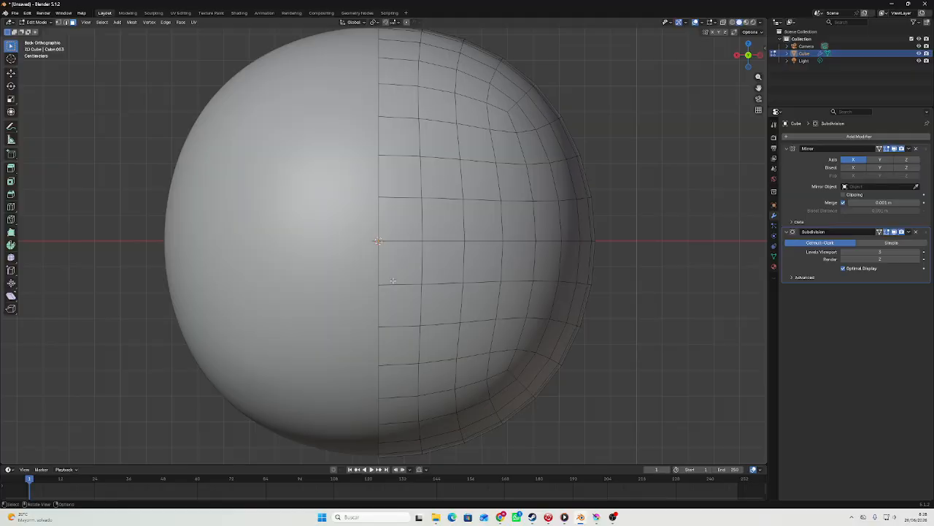
{"action": "scroll", "coordinate": [406, 224], "scroll_direction": "down", "scroll_amount": 3}
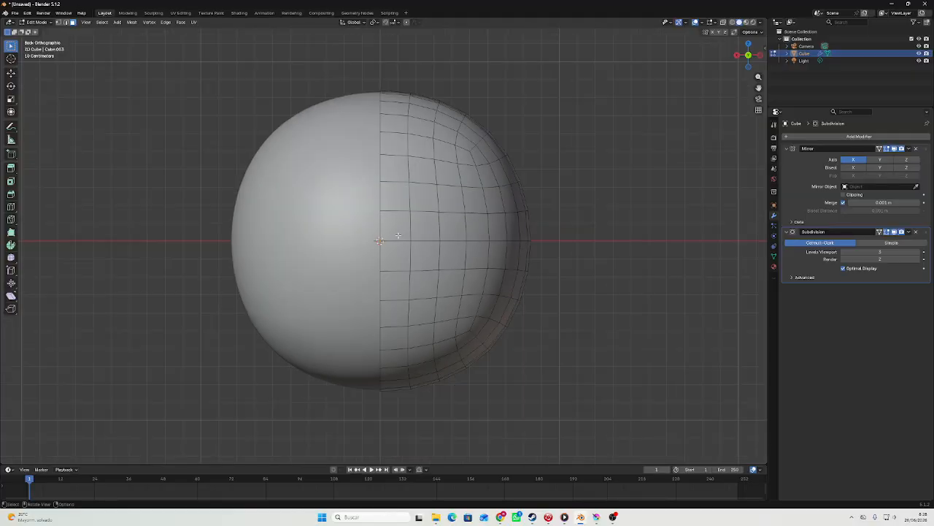
{"action": "key", "text": "alt+z"}
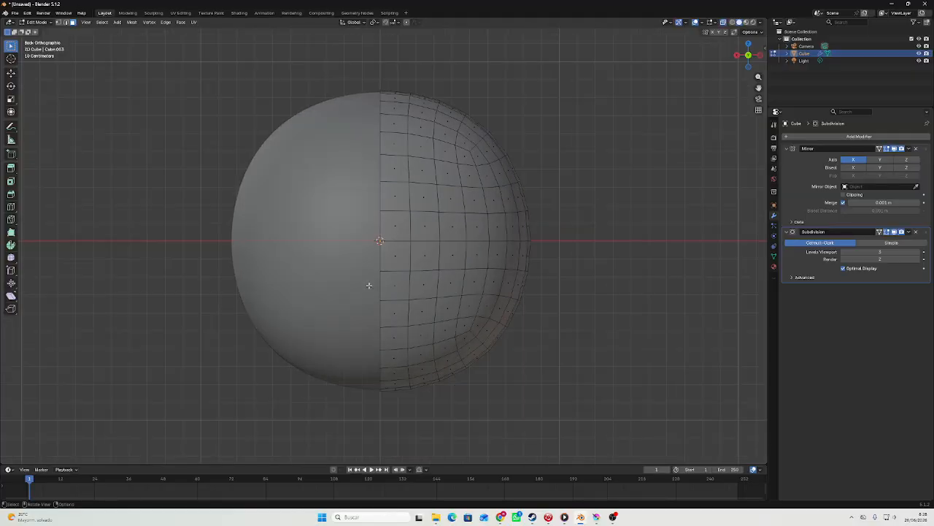
{"action": "left_click_drag", "start_coordinate": [372, 274], "coordinate": [665, 400]}
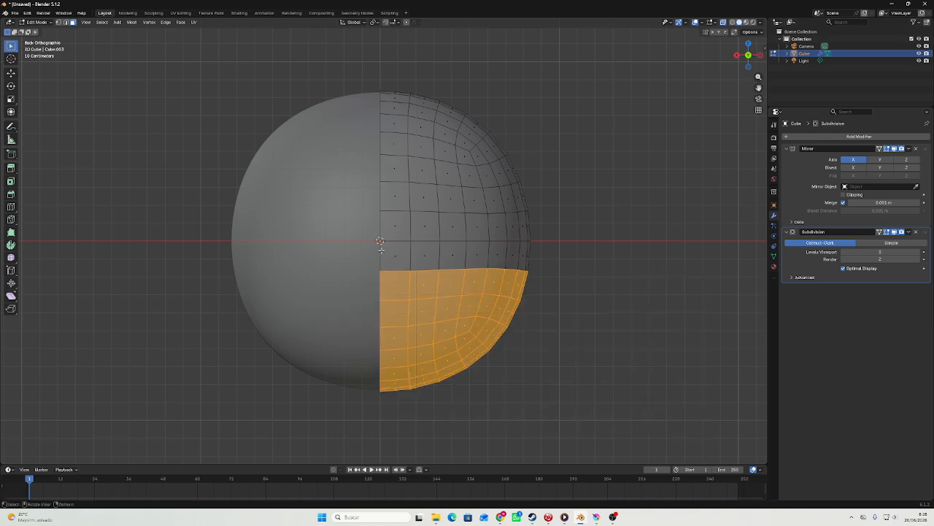
{"action": "left_click_drag", "start_coordinate": [371, 246], "coordinate": [674, 451]}
{"action": "right_click", "coordinate": [459, 295]}
{"action": "left_click", "coordinate": [458, 294]}
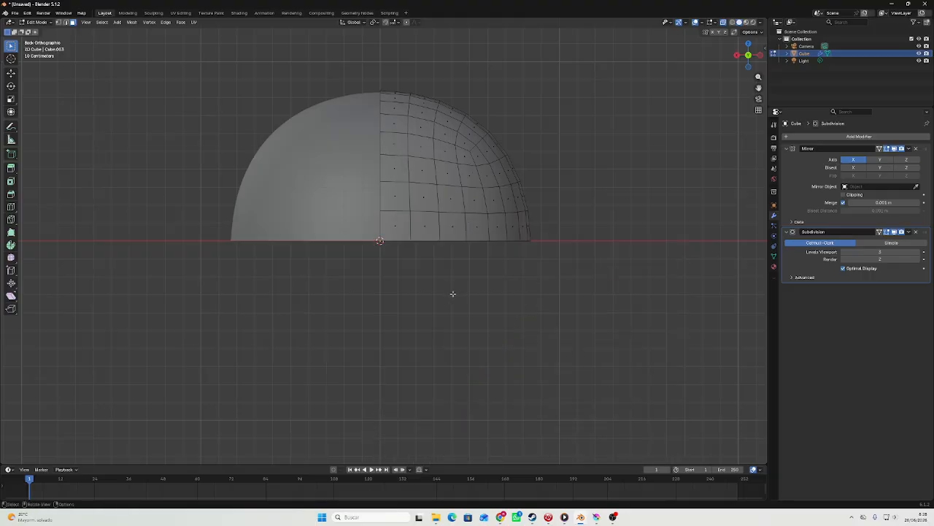
Extrude the dome's open bottom edge loop straight down along Z by about 0.4 m and lower it slightly more.
{"action": "key", "text": "2"}
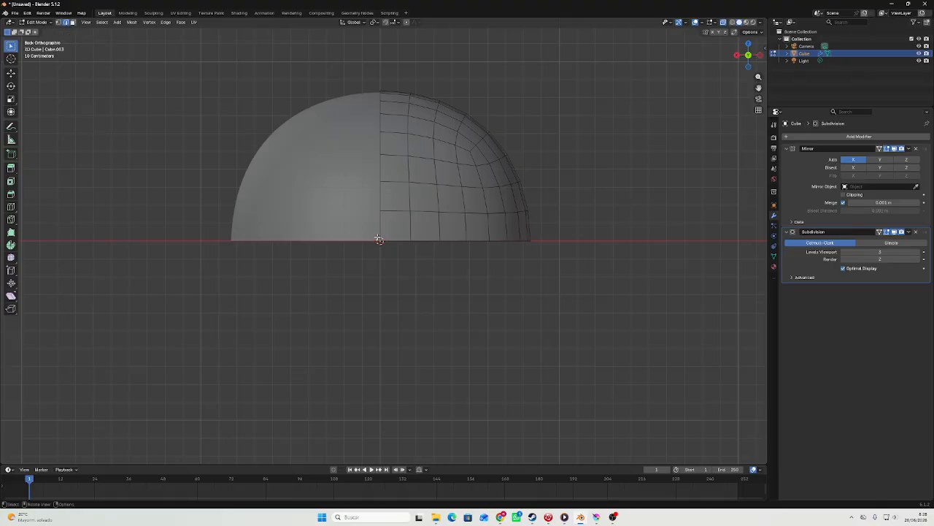
{"action": "left_click_drag", "start_coordinate": [373, 237], "coordinate": [619, 285]}
{"action": "key", "text": "g"}
{"action": "key", "text": "z"}
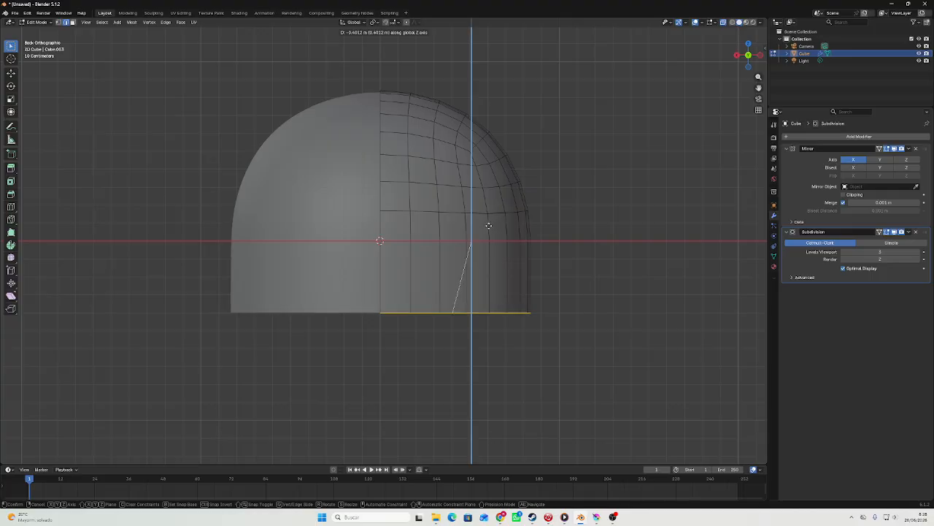
{"action": "left_click", "coordinate": [488, 226]}
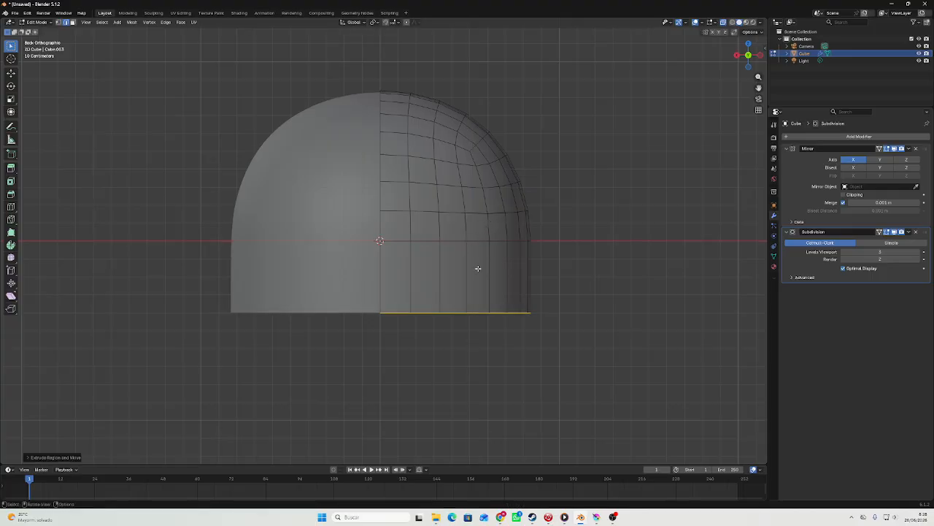
{"action": "key", "text": "e"}
{"action": "key", "text": "z"}
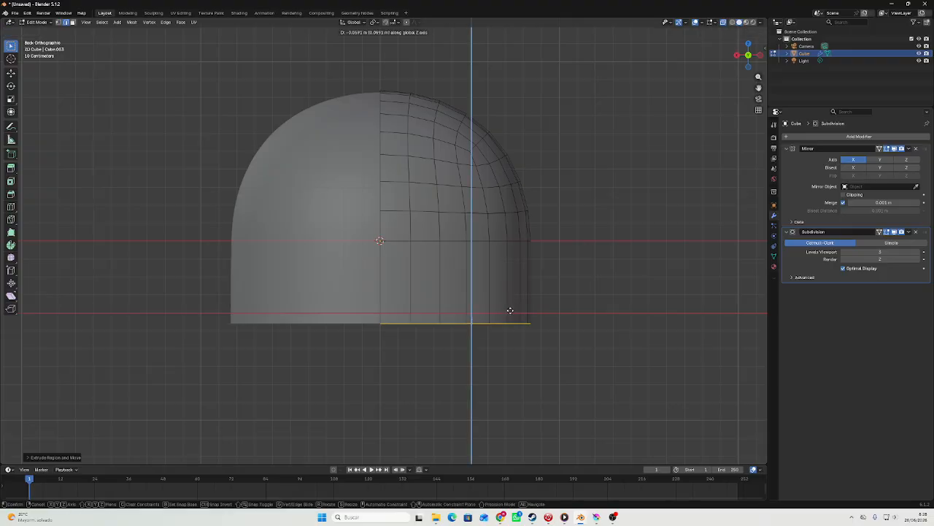
{"action": "right_click", "coordinate": [508, 316]}
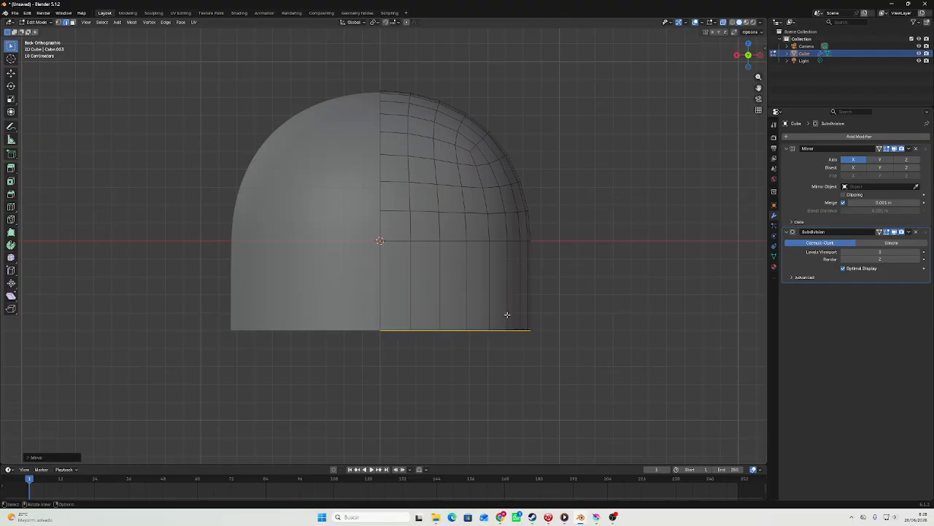
Add two evenly spaced horizontal loop cuts around the extruded band below the dome, without sliding them.
{"action": "key", "text": "ctrl+r"}
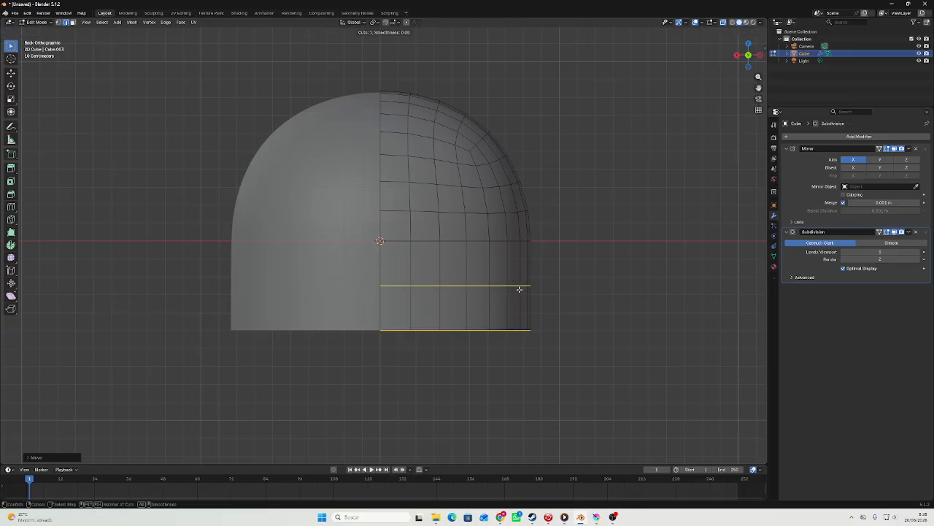
{"action": "scroll", "coordinate": [520, 292], "scroll_direction": "up", "scroll_amount": 1}
{"action": "scroll", "coordinate": [520, 292], "scroll_direction": "down", "scroll_amount": 1}
{"action": "scroll", "coordinate": [525, 274], "scroll_direction": "up", "scroll_amount": 1}
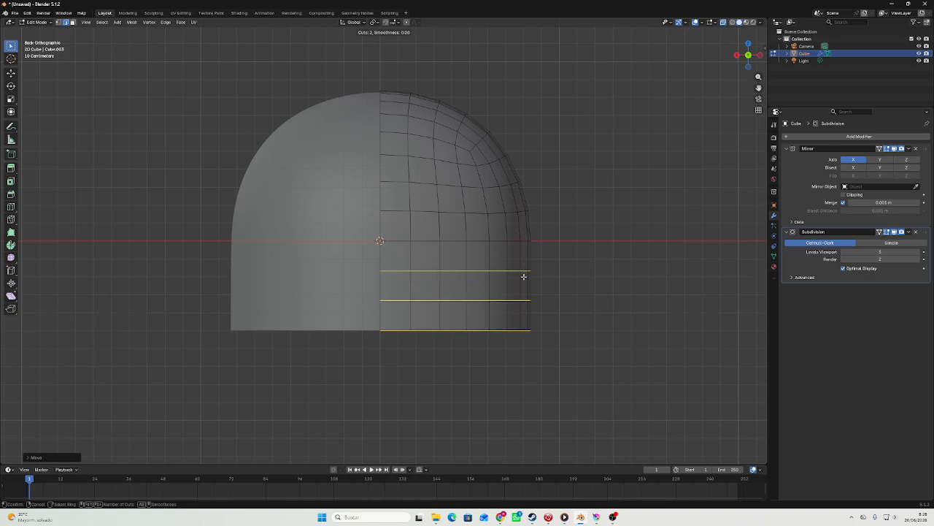
{"action": "scroll", "coordinate": [524, 276], "scroll_direction": "up", "scroll_amount": 1}
{"action": "scroll", "coordinate": [521, 282], "scroll_direction": "down", "scroll_amount": 1}
{"action": "left_click", "coordinate": [522, 282]}
{"action": "right_click", "coordinate": [522, 282]}
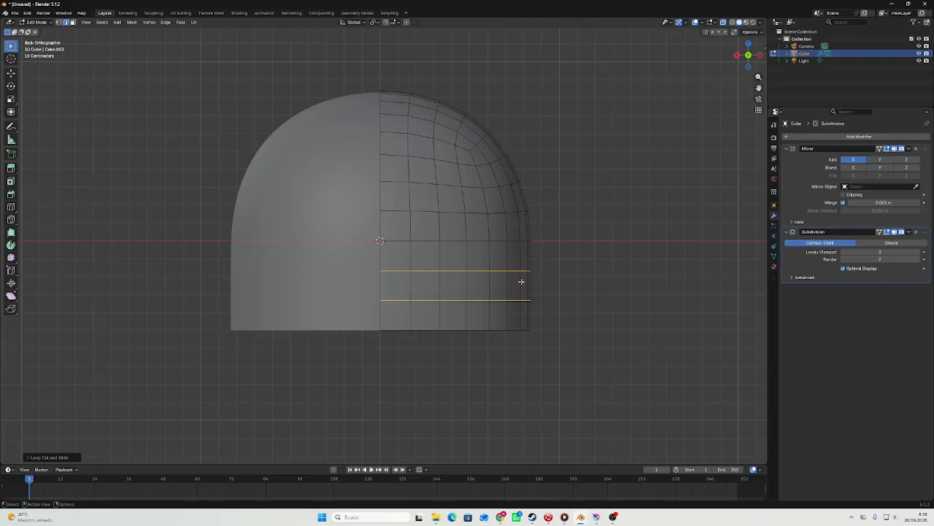
Turn off X-ray and delete a two-by-two block of faces on the upper dome to open an eye hole.
{"action": "key", "text": "3"}
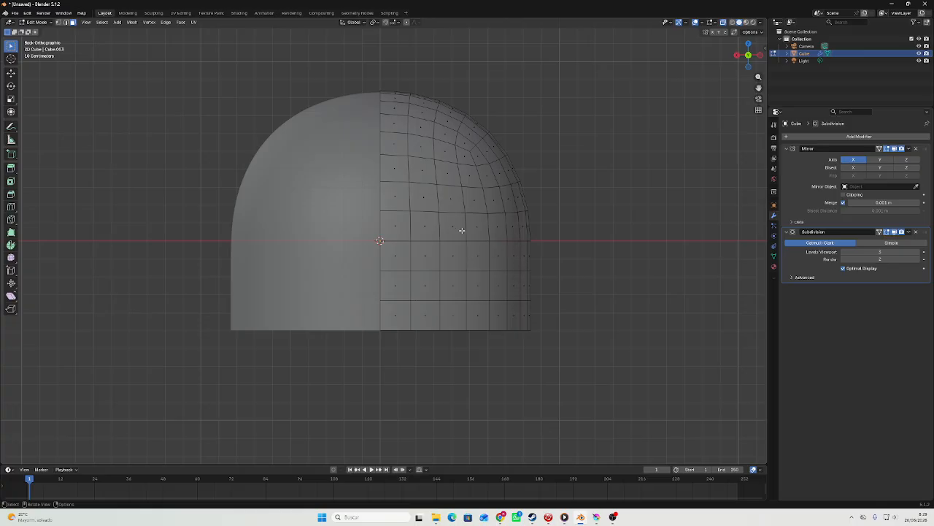
{"action": "key", "text": "alt+z"}
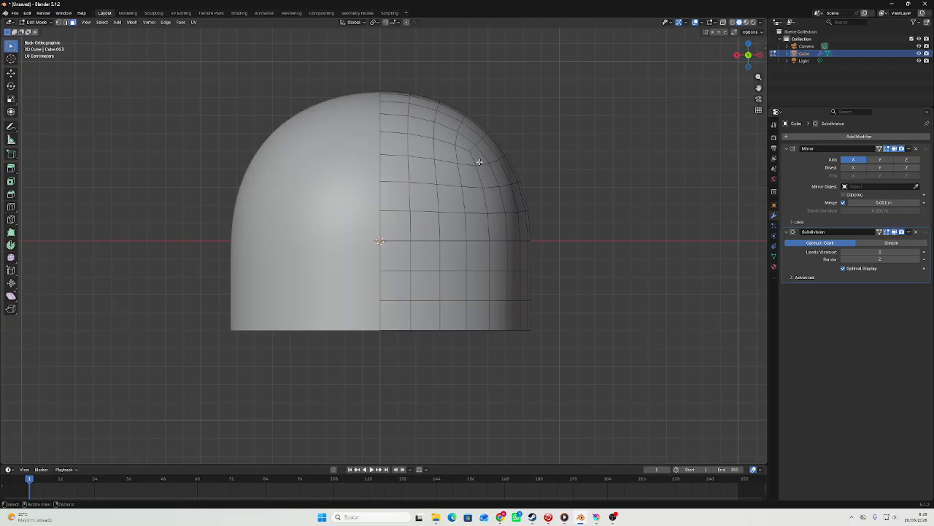
{"action": "scroll", "coordinate": [478, 160], "scroll_direction": "up", "scroll_amount": 1}
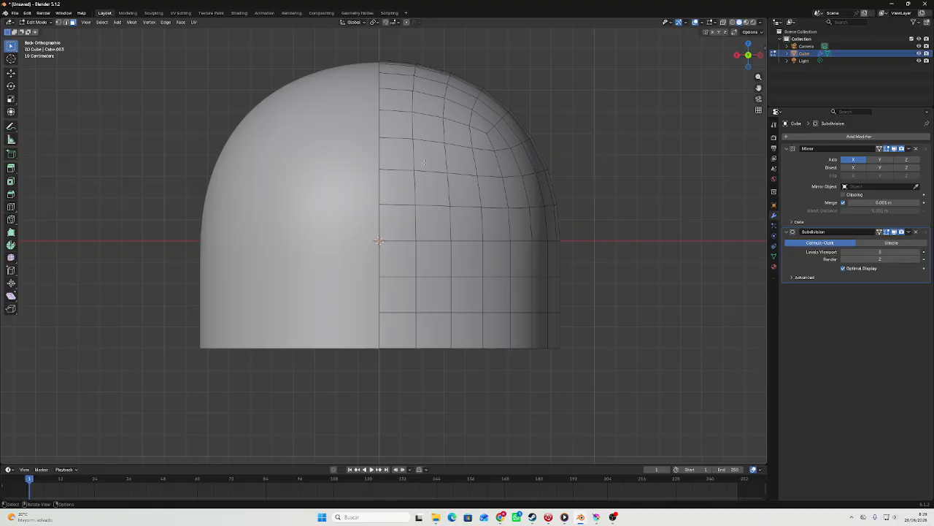
{"action": "left_click_drag", "start_coordinate": [435, 161], "coordinate": [464, 191]}
{"action": "key", "text": "ctrl+f"}
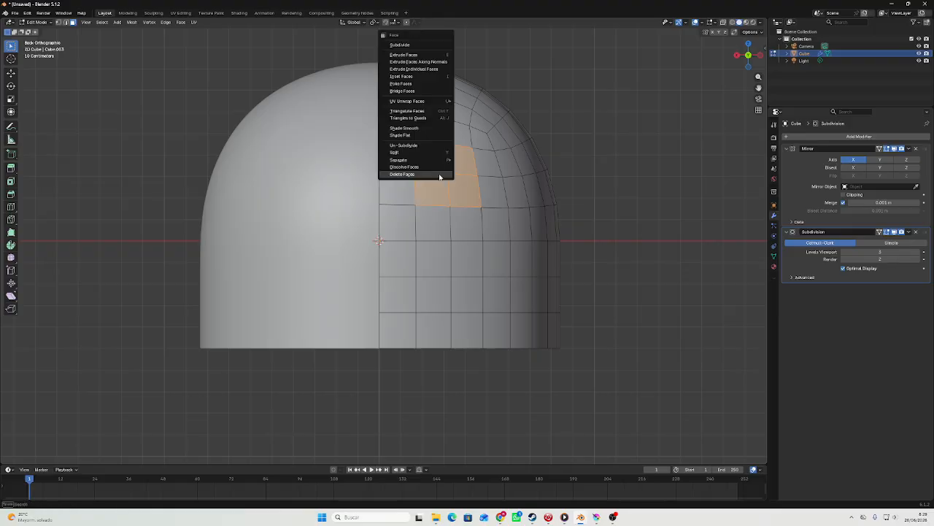
{"action": "left_click", "coordinate": [440, 175]}
Select the four corner vertices of the eye hole and scale them inward to round the opening.
{"action": "key", "text": "1"}
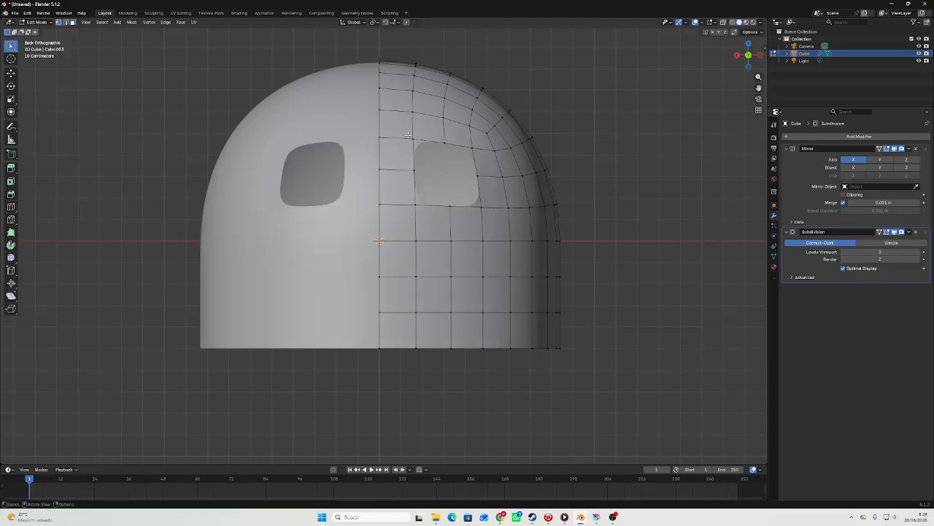
{"action": "left_click", "coordinate": [413, 138]}
{"action": "left_click", "coordinate": [473, 148], "text": "shift"}
{"action": "left_click", "coordinate": [482, 207], "text": "shift"}
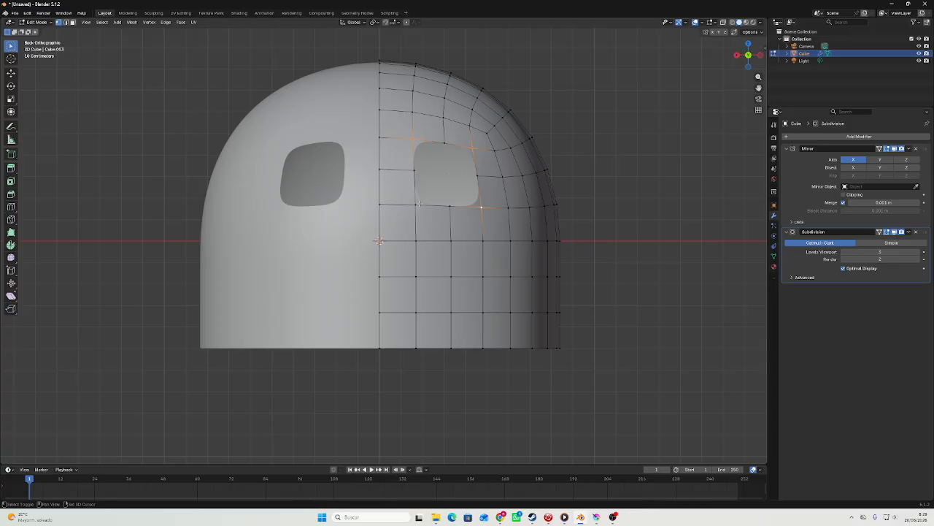
{"action": "left_click", "coordinate": [416, 204], "text": "shift"}
{"action": "key", "text": "s"}
{"action": "left_click", "coordinate": [494, 132]}
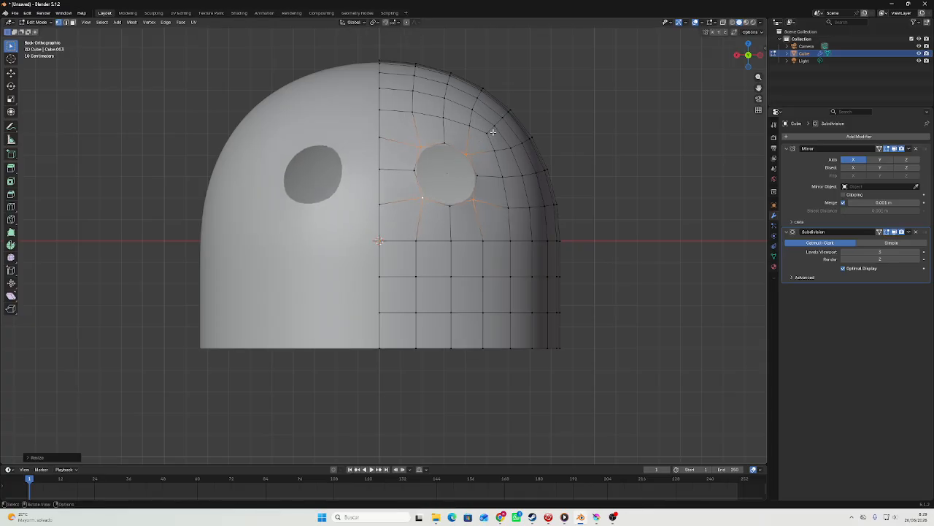
{"action": "key", "text": "s"}
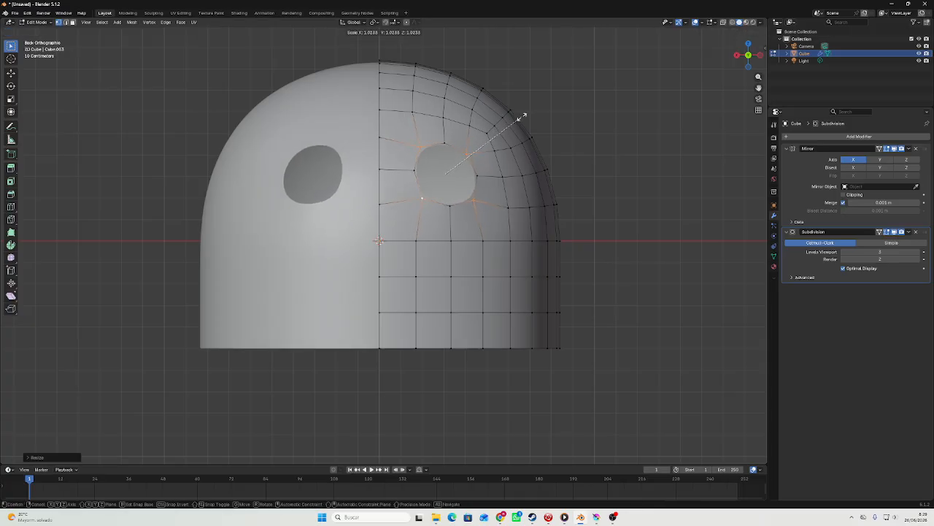
{"action": "left_click", "coordinate": [514, 124]}
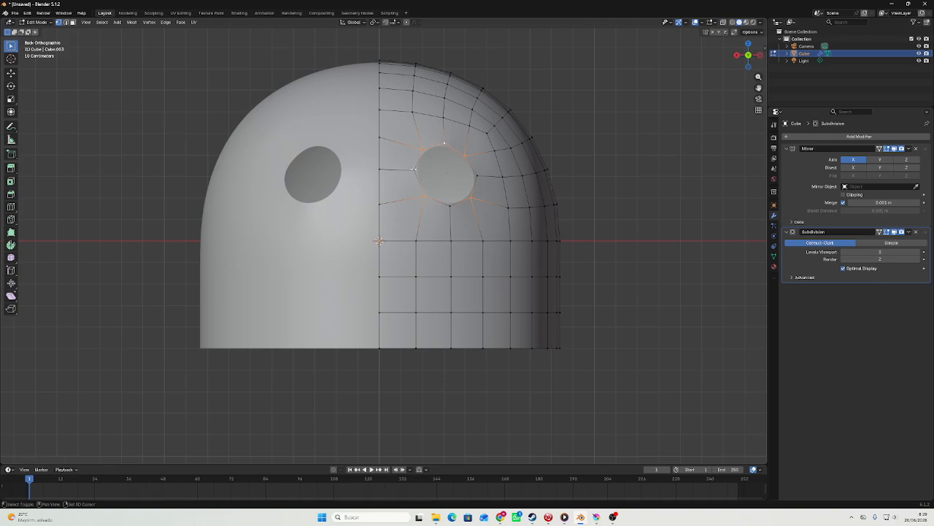
{"action": "left_click", "coordinate": [414, 170], "text": "shift"}
{"action": "left_click", "coordinate": [478, 176], "text": "shift"}
{"action": "left_click", "coordinate": [580, 125]}
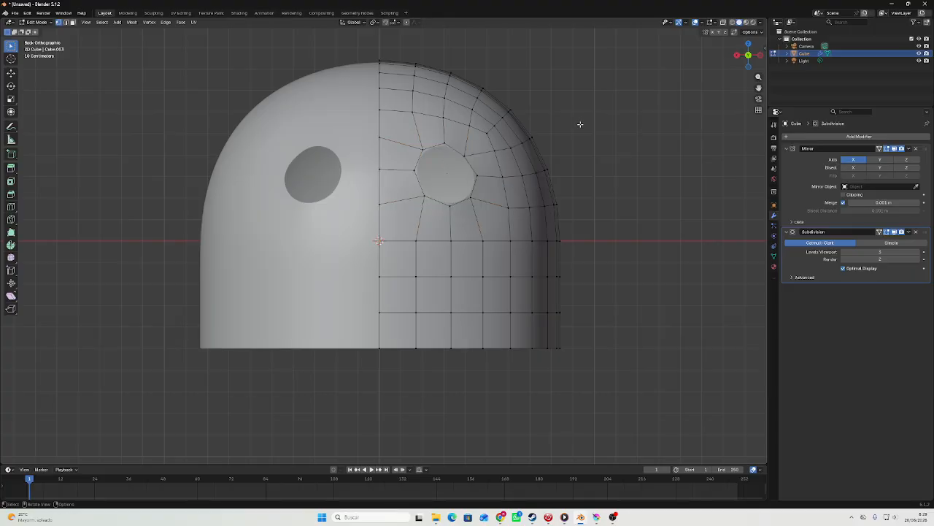
Select the edge loop around the eye hole and rotate it slightly about the X axis.
{"action": "key", "text": "2"}
{"action": "left_click", "coordinate": [454, 149], "text": "alt"}
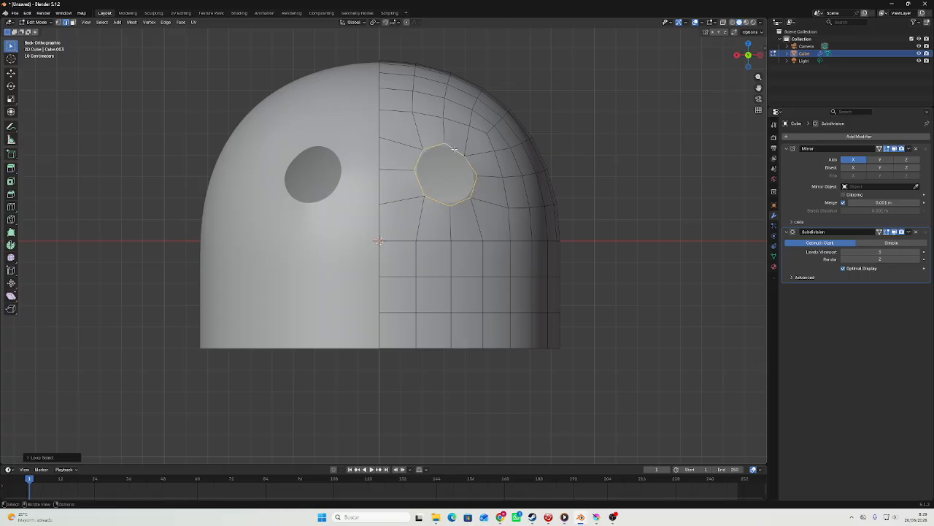
{"action": "key", "text": "r"}
{"action": "key", "text": "x"}
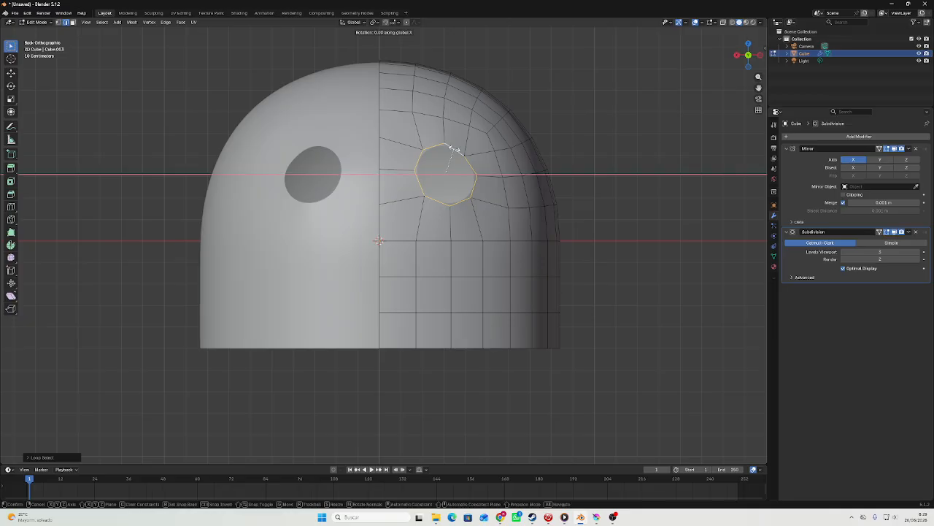
{"action": "left_click", "coordinate": [444, 143]}
From the side view, move the eye hole's edge loop slightly outward along Y and rotate it a little.
{"action": "middle_click_drag", "start_coordinate": [444, 143], "coordinate": [582, 99]}
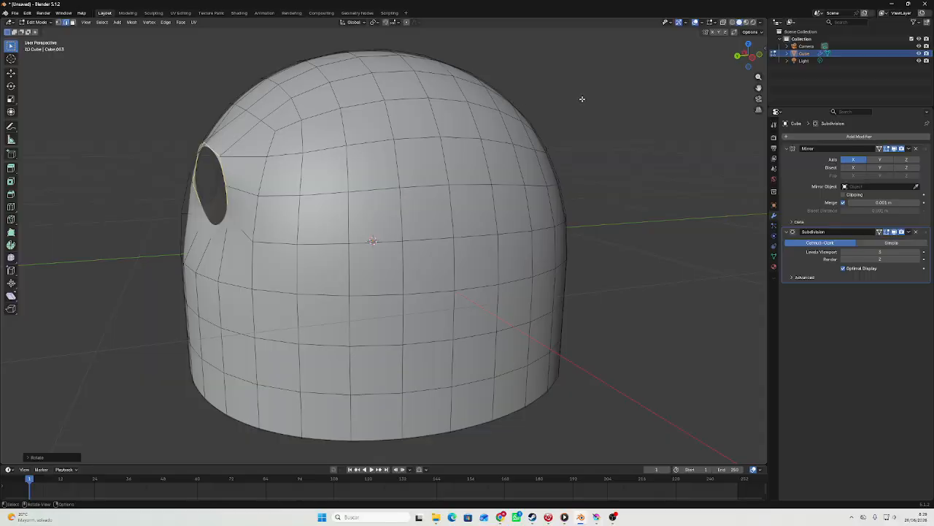
{"action": "left_click", "coordinate": [754, 62]}
{"action": "key", "text": "r"}
{"action": "key", "text": "Escape"}
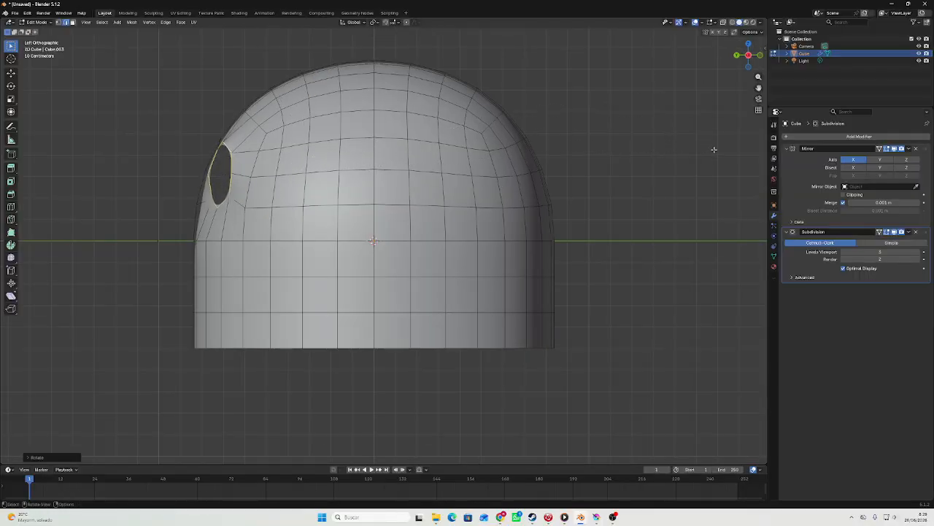
{"action": "key", "text": "g"}
{"action": "key", "text": "y"}
{"action": "left_click", "coordinate": [706, 151]}
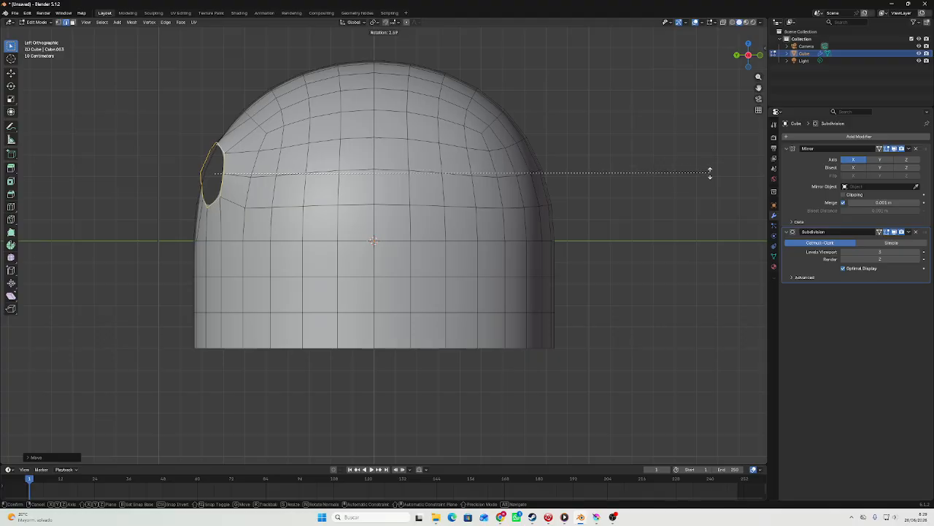
From the back view, scale the eye hole's edge loop up slightly, nudge it along X, and check the shape in Object Mode.
{"action": "key", "text": "Tab"}
{"action": "middle_click_drag", "start_coordinate": [695, 189], "coordinate": [736, 193]}
{"action": "scroll", "coordinate": [734, 193], "scroll_direction": "down", "scroll_amount": 3}
{"action": "middle_click_drag", "start_coordinate": [548, 186], "coordinate": [665, 183]}
{"action": "left_click", "coordinate": [755, 58]}
{"action": "key", "text": "Tab"}
{"action": "scroll", "coordinate": [591, 136], "scroll_direction": "up", "scroll_amount": 2}
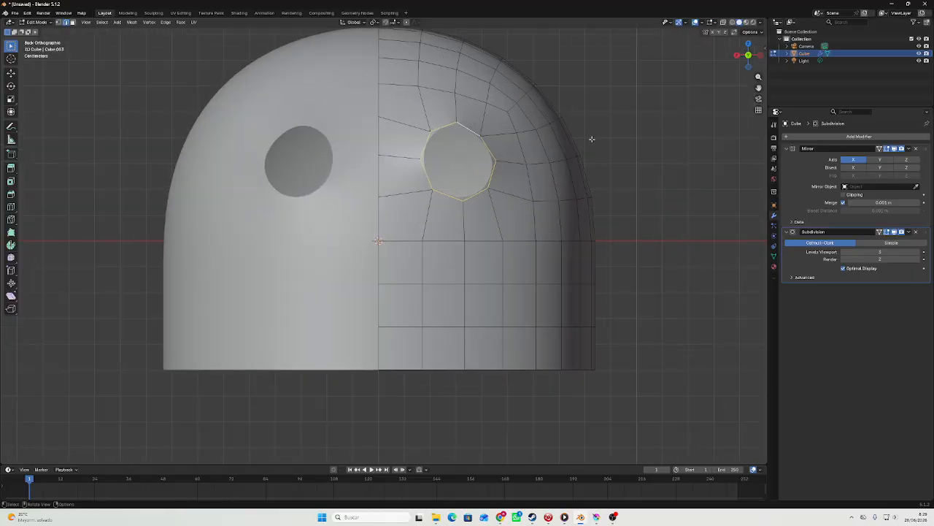
{"action": "key", "text": "s"}
{"action": "left_click", "coordinate": [615, 138]}
{"action": "key", "text": "g"}
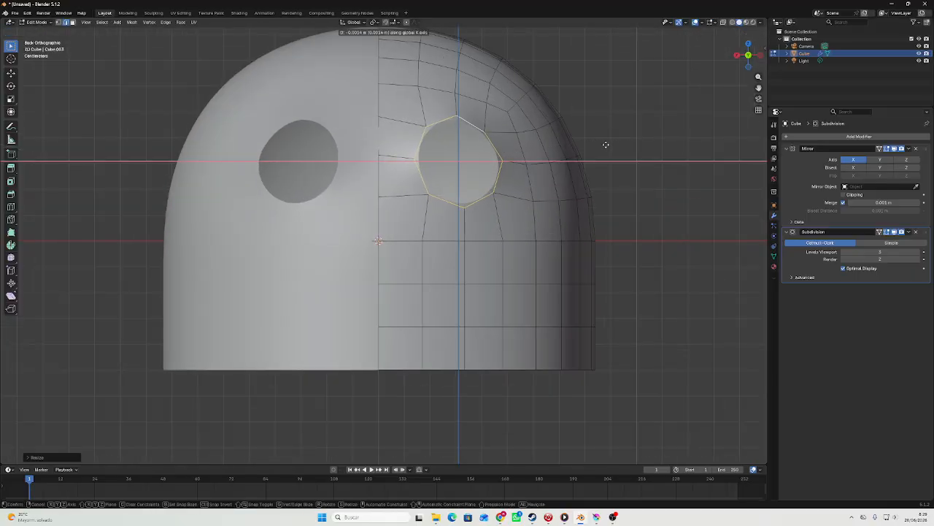
{"action": "left_click", "coordinate": [608, 143]}
{"action": "middle_click_drag", "start_coordinate": [608, 144], "coordinate": [551, 157]}
{"action": "key", "text": "Tab"}
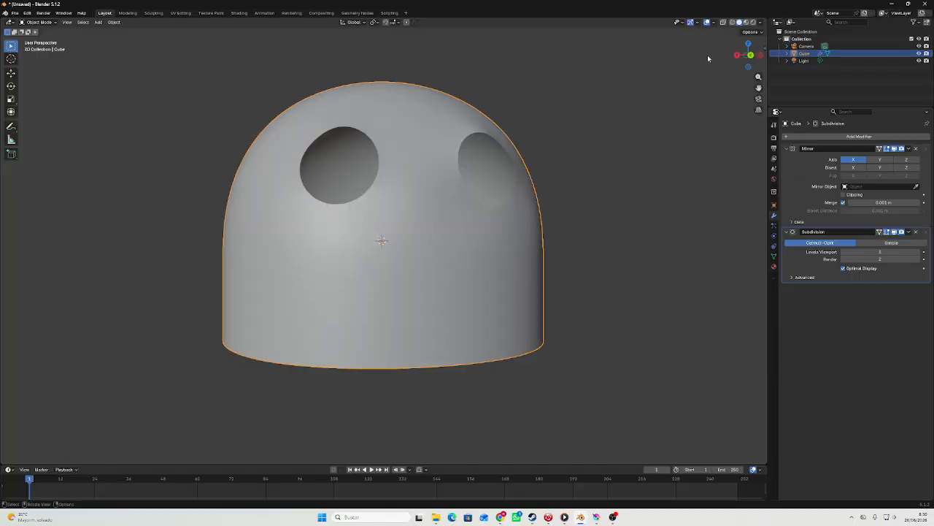
From the back view, select the outer side faces of the head's lower band and move them outward along X.
{"action": "left_click", "coordinate": [757, 63]}
{"action": "key", "text": "Tab"}
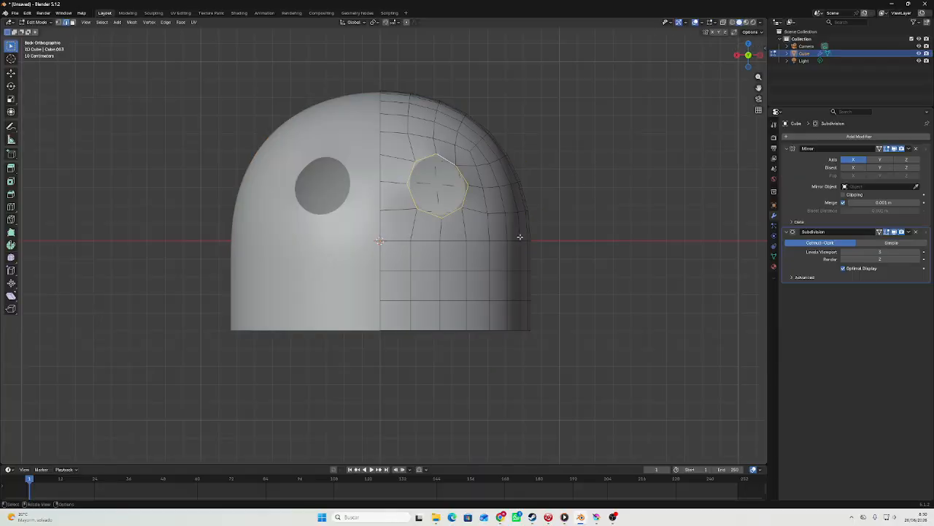
{"action": "key", "text": "alt+a"}
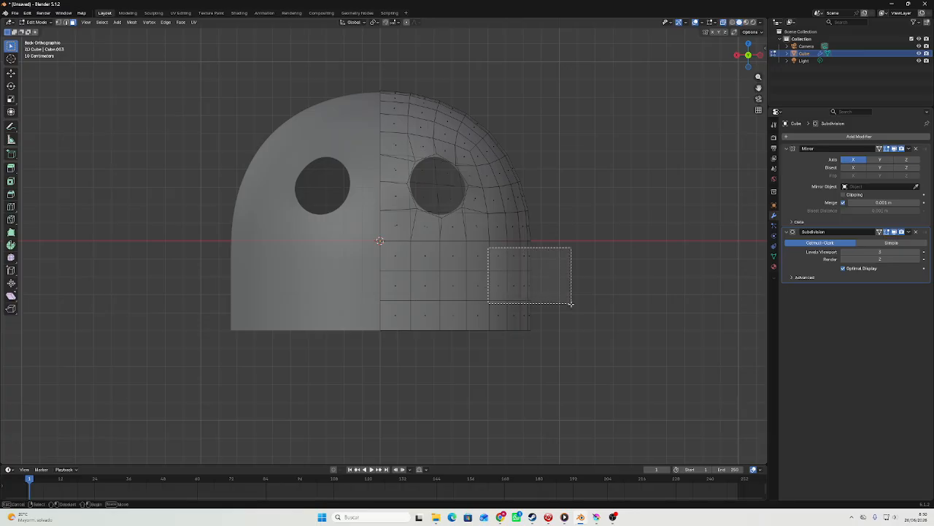
{"action": "left_click_drag", "start_coordinate": [571, 302], "coordinate": [663, 341]}
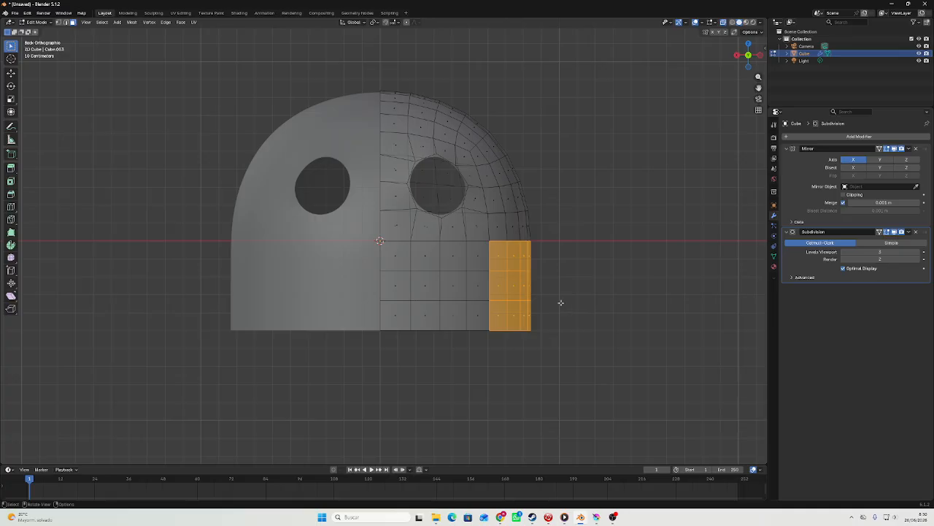
{"action": "key", "text": "g"}
{"action": "key", "text": "x"}
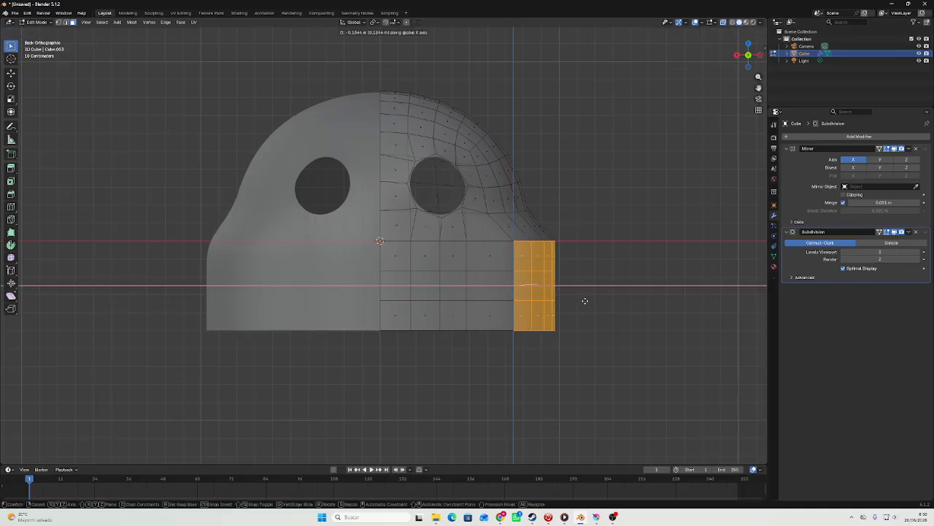
{"action": "left_click", "coordinate": [580, 302]}
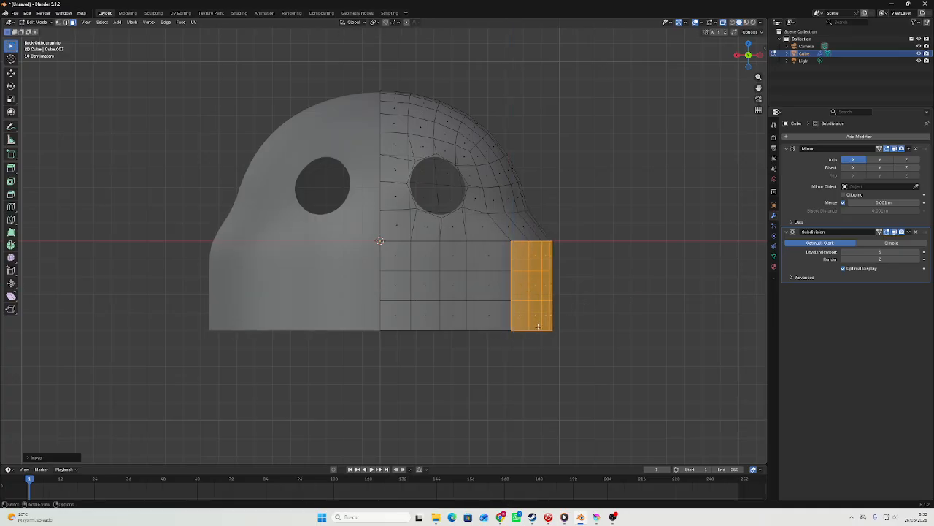
Select the bottom outer edges of the lower band and move them about 0.11 m inward along X to taper the base.
{"action": "left_click_drag", "start_coordinate": [560, 342], "coordinate": [606, 347]}
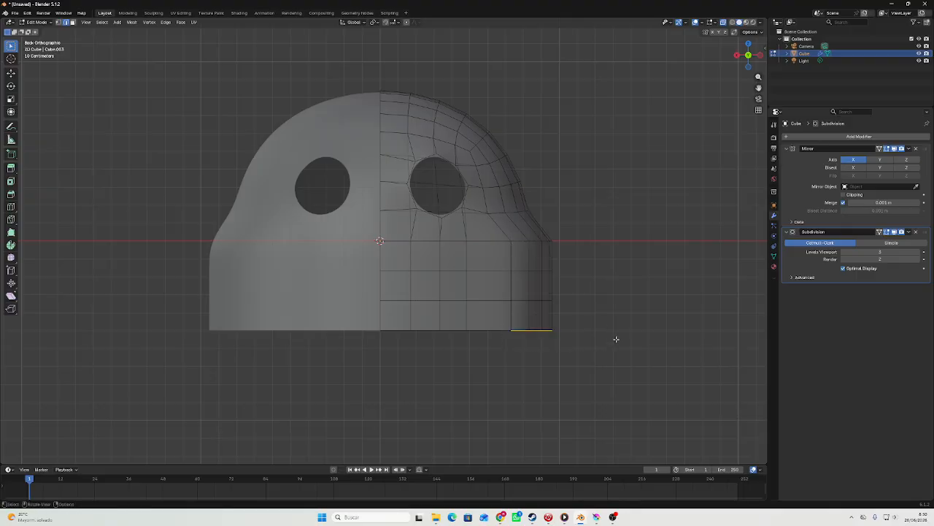
{"action": "key", "text": "g"}
{"action": "key", "text": "x"}
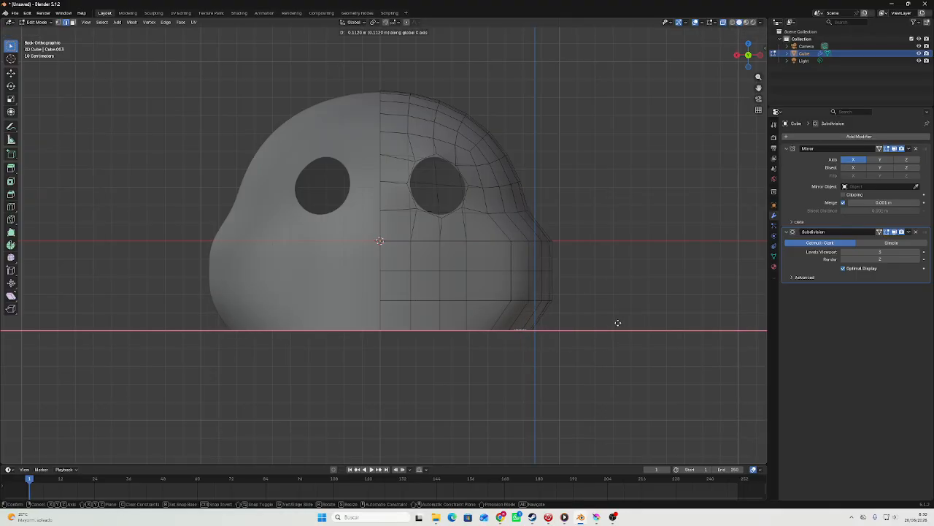
{"action": "left_click", "coordinate": [617, 322]}
{"action": "key", "text": "Tab"}
{"action": "key", "text": "Tab"}
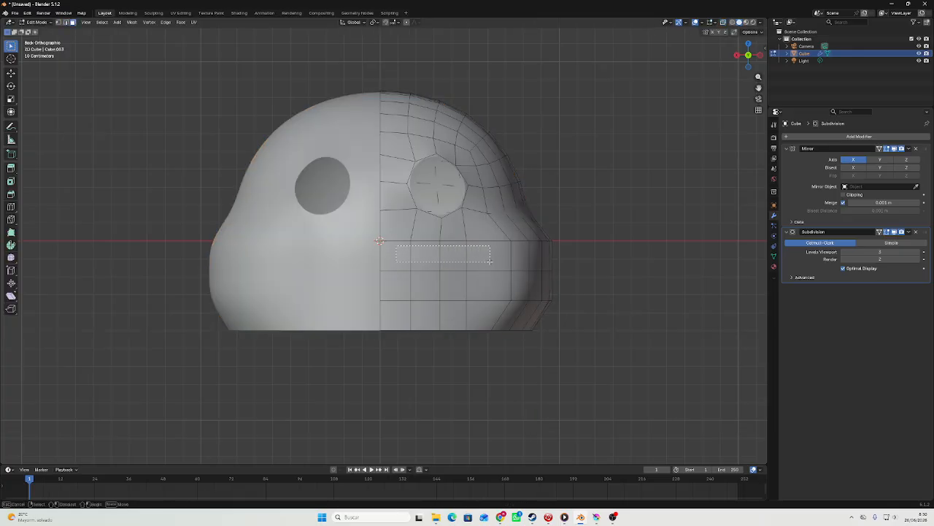
Select the row of front faces just below the eye hole and extrude it outward along Y to form a muzzle.
{"action": "left_click_drag", "start_coordinate": [490, 261], "coordinate": [491, 261]}
{"action": "middle_click_drag", "start_coordinate": [490, 262], "coordinate": [400, 235]}
{"action": "key", "text": "e"}
{"action": "key", "text": "y"}
{"action": "left_click", "coordinate": [377, 279]}
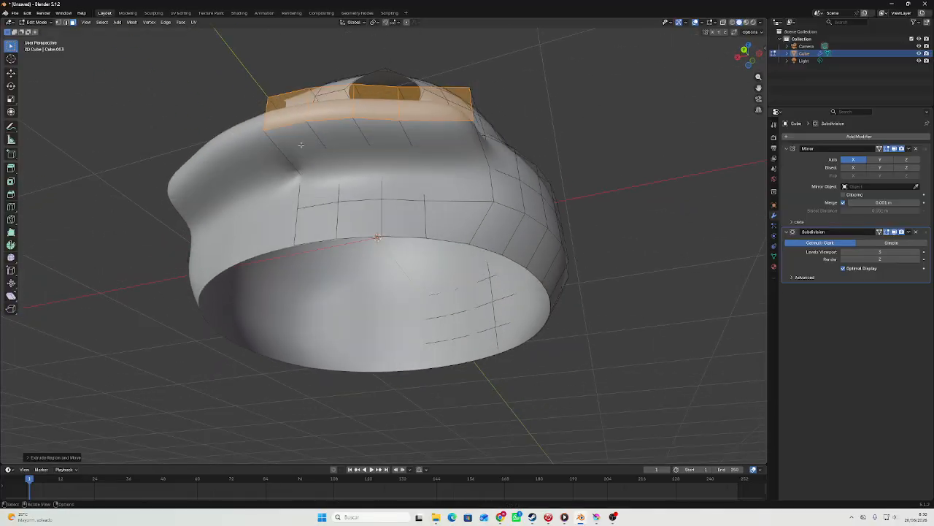
Move the muzzle's underside faces down along Z to make the muzzle taller, and check the shape in Object Mode.
{"action": "left_click_drag", "start_coordinate": [375, 145], "coordinate": [447, 146]}
{"action": "scroll", "coordinate": [450, 143], "scroll_direction": "up", "scroll_amount": 1}
{"action": "middle_click_drag", "start_coordinate": [450, 142], "coordinate": [440, 160]}
{"action": "key", "text": "g"}
{"action": "key", "text": "z"}
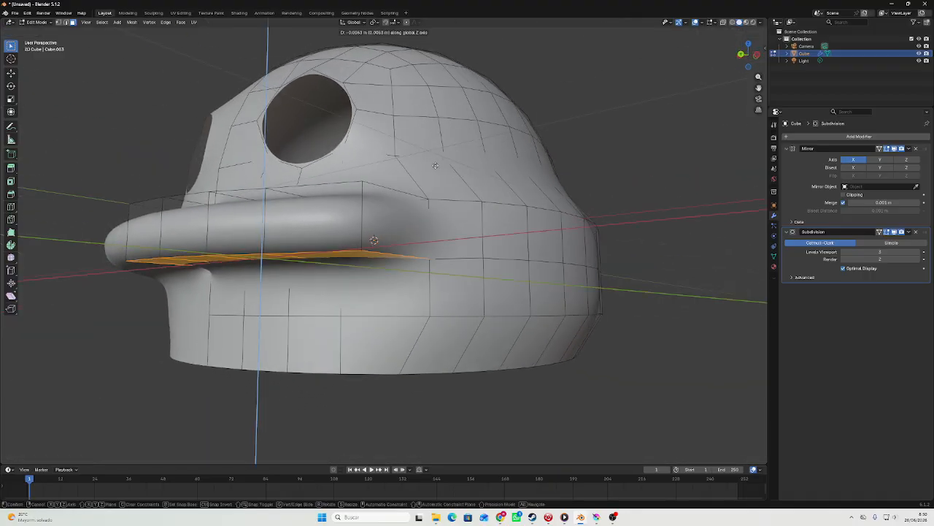
{"action": "left_click", "coordinate": [433, 293]}
{"action": "key", "text": "Tab"}
{"action": "middle_click_drag", "start_coordinate": [433, 294], "coordinate": [518, 275]}
{"action": "scroll", "coordinate": [525, 294], "scroll_direction": "down", "scroll_amount": 2}
Shift the muzzle's underside faces within the Y-Z plane, keeping X locked.
{"action": "key", "text": "Tab"}
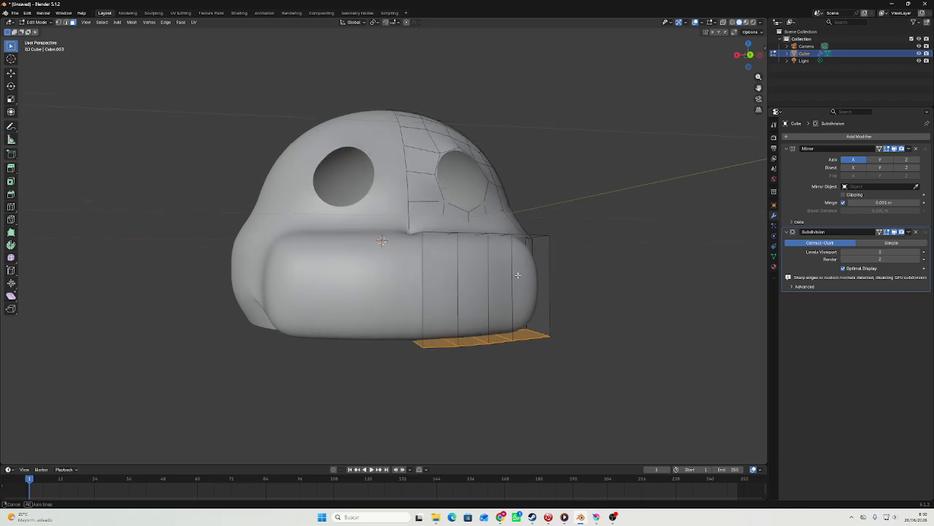
{"action": "left_click_drag", "start_coordinate": [491, 284], "coordinate": [505, 288]}
{"action": "middle_click_drag", "start_coordinate": [505, 288], "coordinate": [456, 301]}
{"action": "key", "text": "g"}
{"action": "key", "text": "shift+x"}
{"action": "left_click", "coordinate": [405, 312]}
{"action": "key", "text": "Tab"}
Add a Solidify modifier to the head and raise its thickness until the eye holes show a clear rim.
{"action": "left_click", "coordinate": [843, 137]}
{"action": "key", "text": "space"}
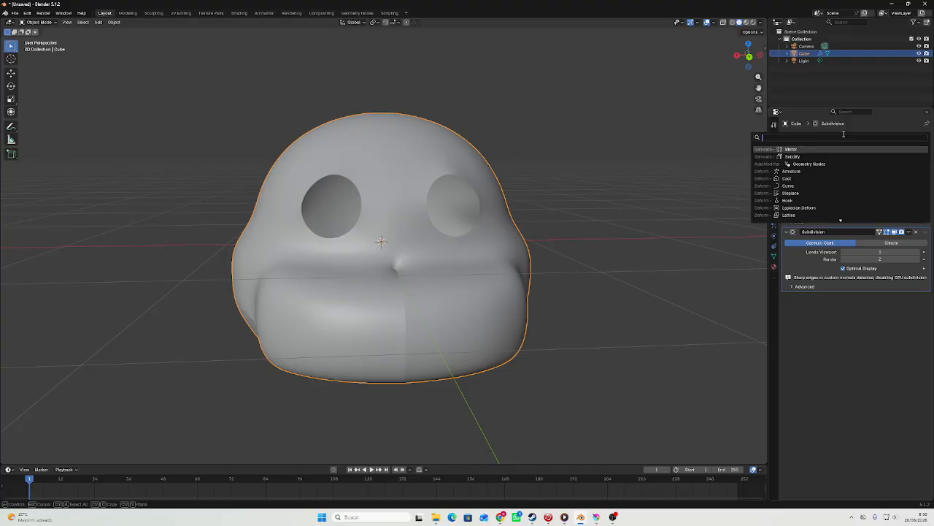
{"action": "left_click", "coordinate": [792, 156]}
{"action": "scroll", "coordinate": [600, 167], "scroll_direction": "up", "scroll_amount": 6}
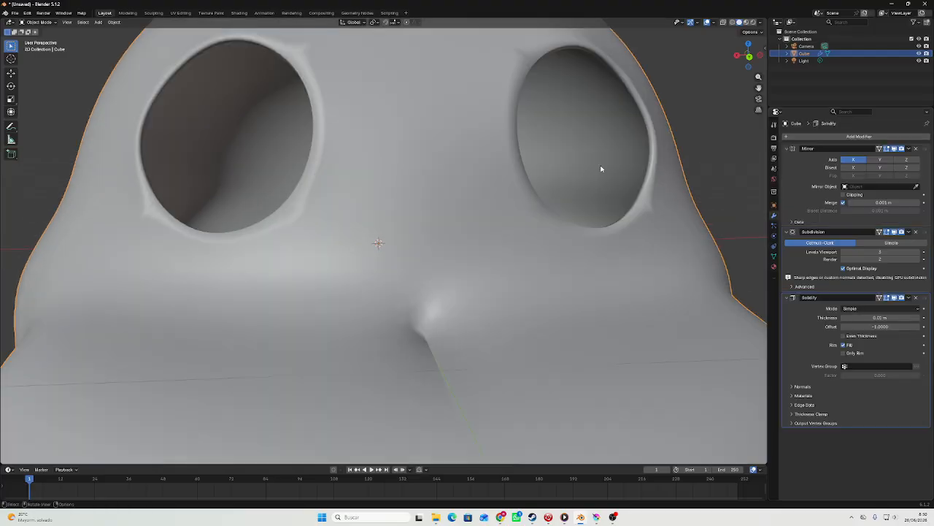
{"action": "middle_click_drag", "start_coordinate": [635, 170], "coordinate": [469, 189]}
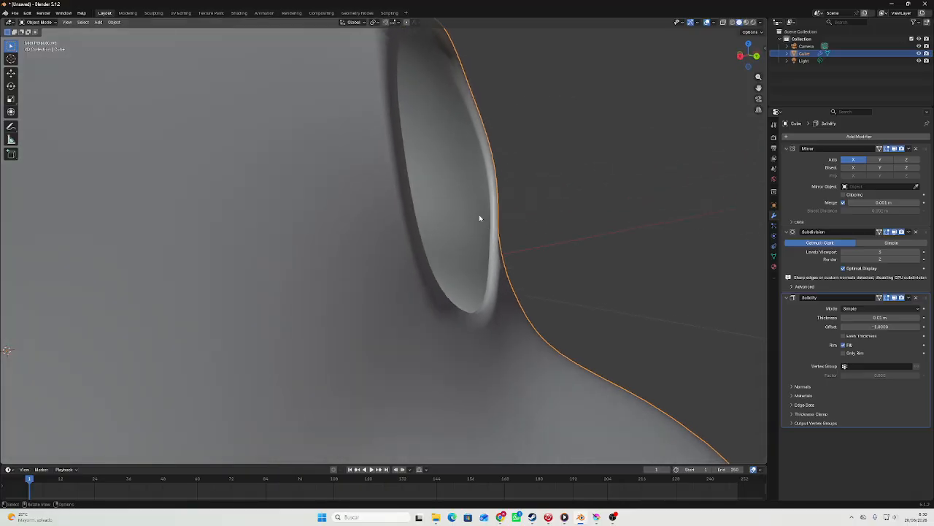
{"action": "left_click", "coordinate": [919, 319]}
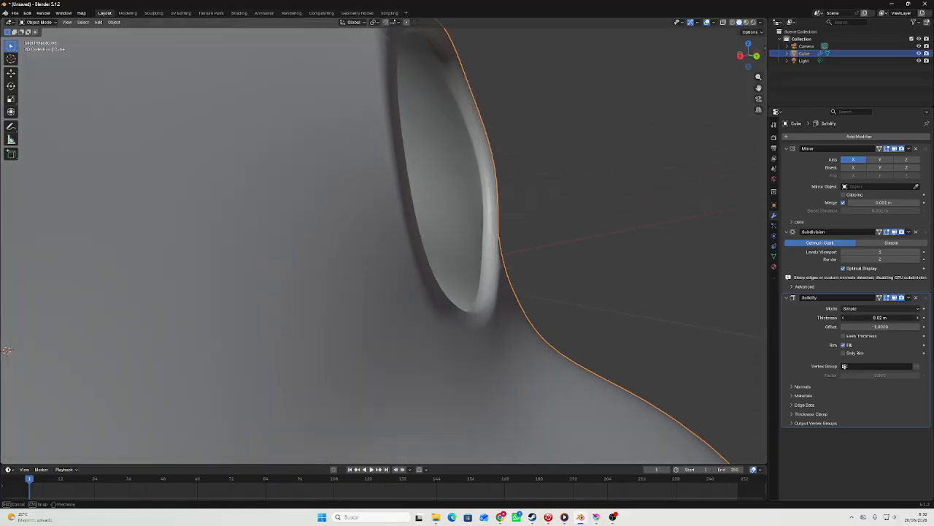
{"action": "left_click", "coordinate": [919, 318]}
{"action": "scroll", "coordinate": [643, 204], "scroll_direction": "down", "scroll_amount": 8}
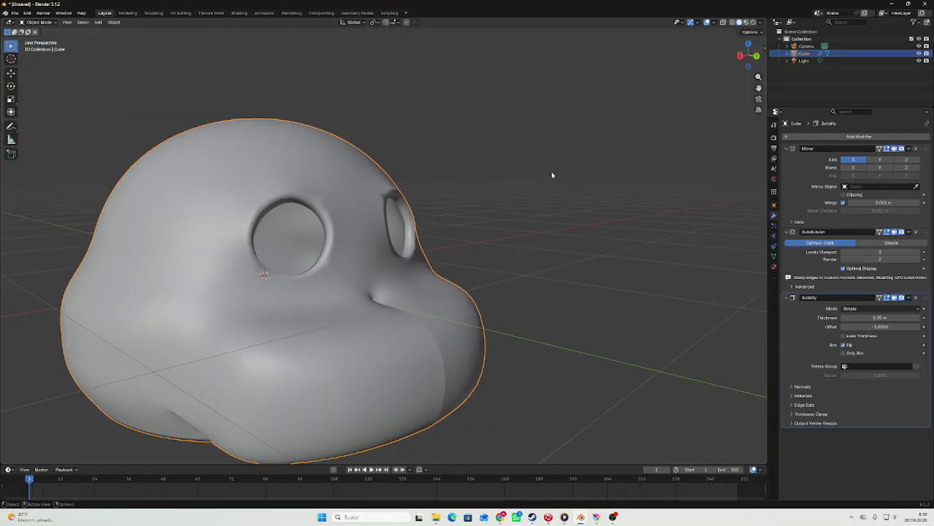
{"action": "middle_click_drag", "start_coordinate": [551, 171], "coordinate": [627, 55]}
{"action": "left_click", "coordinate": [752, 56]}
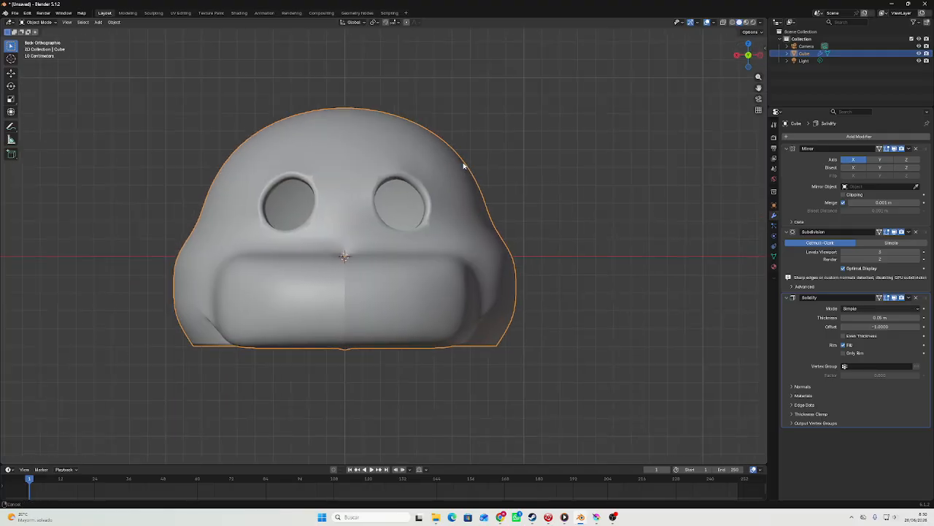
{"action": "key", "text": "Tab"}
{"action": "middle_click_drag", "start_coordinate": [367, 248], "coordinate": [442, 232]}
{"action": "left_click", "coordinate": [190, 286]}
{"action": "middle_click_drag", "start_coordinate": [192, 271], "coordinate": [150, 288]}
{"action": "key", "text": "g"}
{"action": "middle_click_drag", "start_coordinate": [176, 239], "coordinate": [288, 202]}
{"action": "left_click", "coordinate": [218, 227]}
{"action": "key", "text": "ctrl+z"}
Try to extrude the muzzle's underside faces, cancel the movement, and check the head in Object Mode.
{"action": "middle_click_drag", "start_coordinate": [333, 257], "coordinate": [425, 130]}
{"action": "left_click_drag", "start_coordinate": [496, 142], "coordinate": [552, 179]}
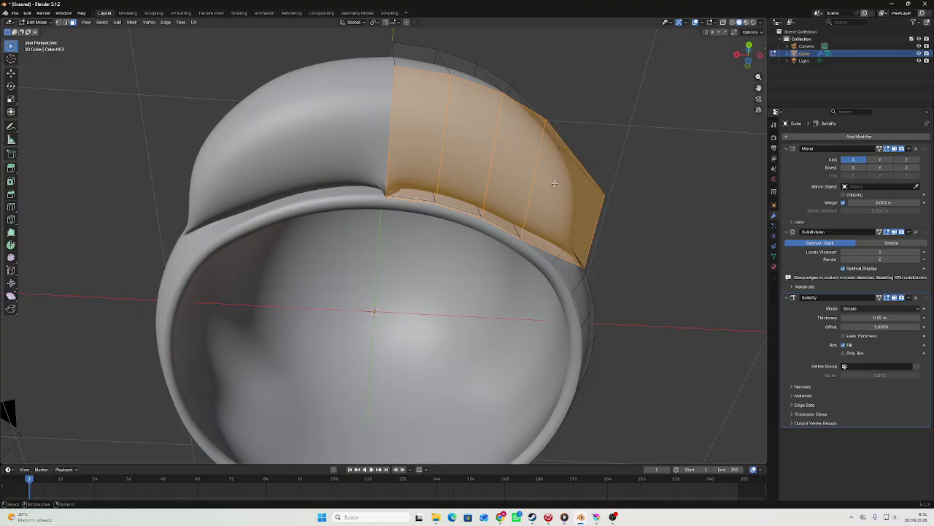
{"action": "middle_click_drag", "start_coordinate": [552, 179], "coordinate": [515, 211]}
{"action": "key", "text": "e"}
{"action": "right_click", "coordinate": [537, 254]}
{"action": "key", "text": "Tab"}
{"action": "key", "text": "Tab"}
{"action": "key", "text": "Tab"}
{"action": "scroll", "coordinate": [614, 264], "scroll_direction": "down", "scroll_amount": 3}
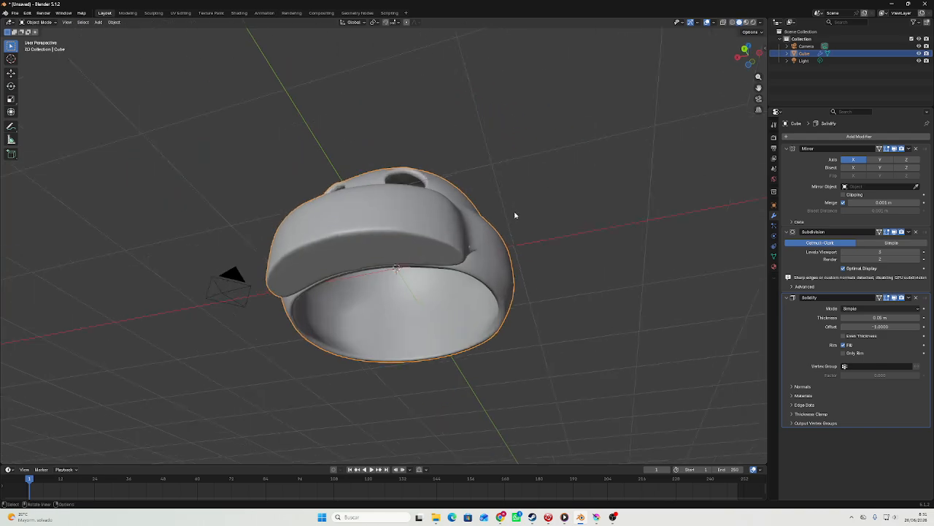
Select the edge line running around the muzzle's side and move it back toward the head along Y.
{"action": "scroll", "coordinate": [540, 194], "scroll_direction": "up", "scroll_amount": 4}
{"action": "middle_click_drag", "start_coordinate": [559, 182], "coordinate": [208, 237]}
{"action": "key", "text": "Tab"}
{"action": "key", "text": "Tab"}
{"action": "key", "text": "Tab"}
{"action": "left_click", "coordinate": [236, 292]}
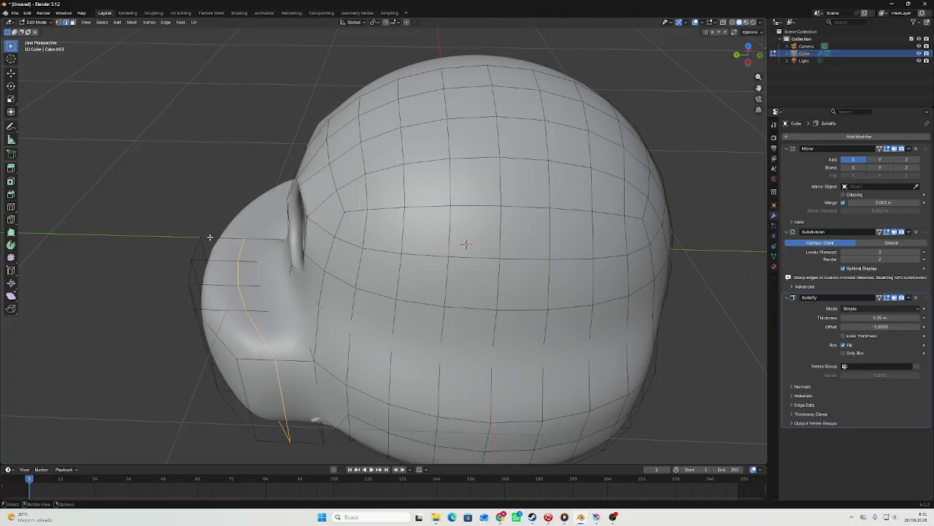
{"action": "key", "text": "g"}
{"action": "key", "text": "y"}
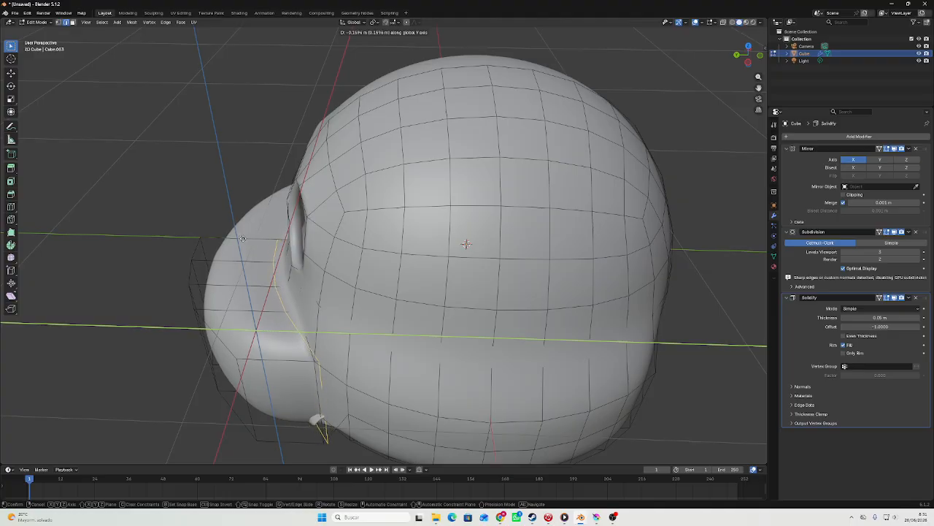
{"action": "left_click", "coordinate": [239, 239]}
{"action": "key", "text": "Tab"}
{"action": "middle_click_drag", "start_coordinate": [239, 238], "coordinate": [398, 241]}
Move the muzzle's front face beside the mirror seam along Y.
{"action": "key", "text": "Tab"}
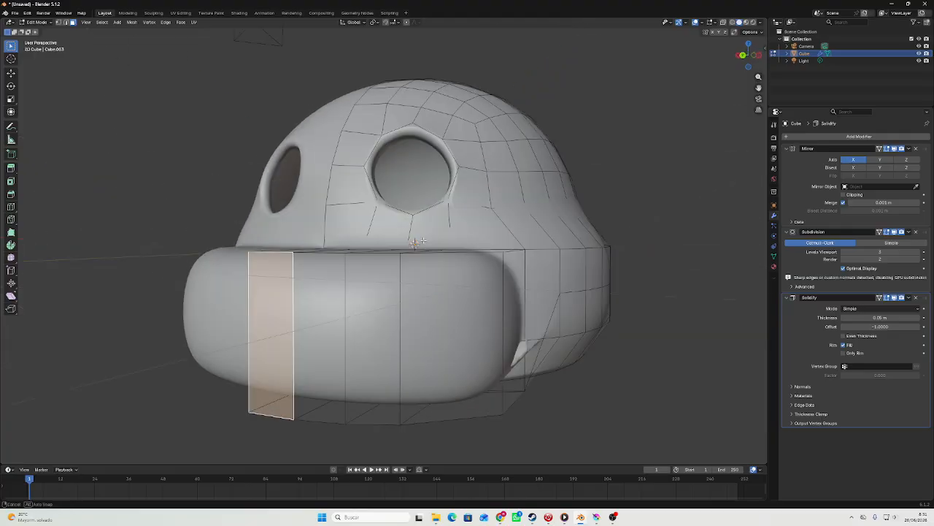
{"action": "key", "text": "g"}
{"action": "key", "text": "y"}
{"action": "left_click", "coordinate": [405, 247]}
Select the upper front vertex on the muzzle's mirror seam and move it along Y.
{"action": "key", "text": "1"}
{"action": "left_click", "coordinate": [201, 267]}
{"action": "key", "text": "g"}
{"action": "key", "text": "y"}
{"action": "middle_click_drag", "start_coordinate": [202, 267], "coordinate": [455, 321]}
{"action": "left_click", "coordinate": [217, 264]}
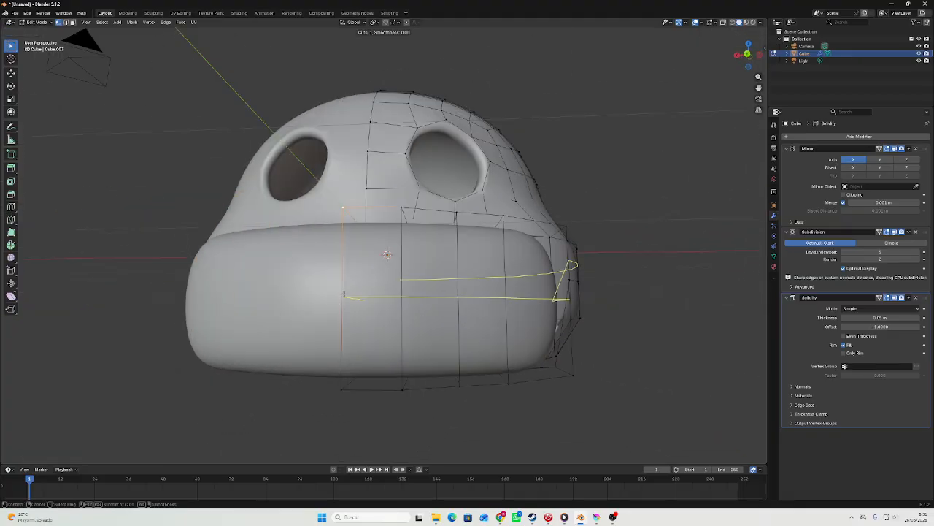
Add one horizontal loop cut across the muzzle and move its front vertex on the mirror seam.
{"action": "middle_click_drag", "start_coordinate": [344, 294], "coordinate": [241, 336]}
{"action": "double_click", "coordinate": [190, 327]}
{"action": "left_click", "coordinate": [211, 302]}
{"action": "key", "text": "g"}
{"action": "left_click", "coordinate": [275, 276]}
Adjust the height of the muzzle's middle seam vertex along Z and return to Object Mode.
{"action": "middle_click_drag", "start_coordinate": [226, 296], "coordinate": [293, 281]}
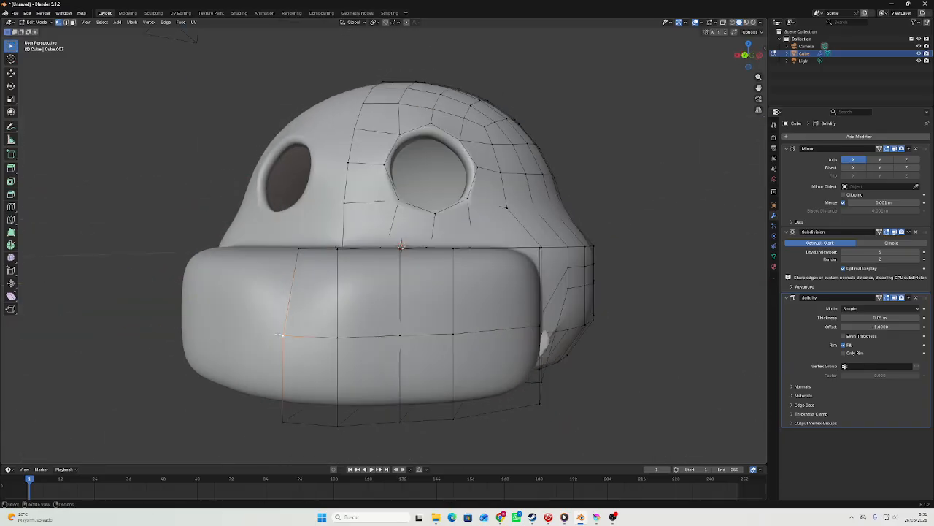
{"action": "key", "text": "g"}
{"action": "key", "text": "z"}
{"action": "left_click", "coordinate": [283, 268]}
{"action": "key", "text": "Tab"}
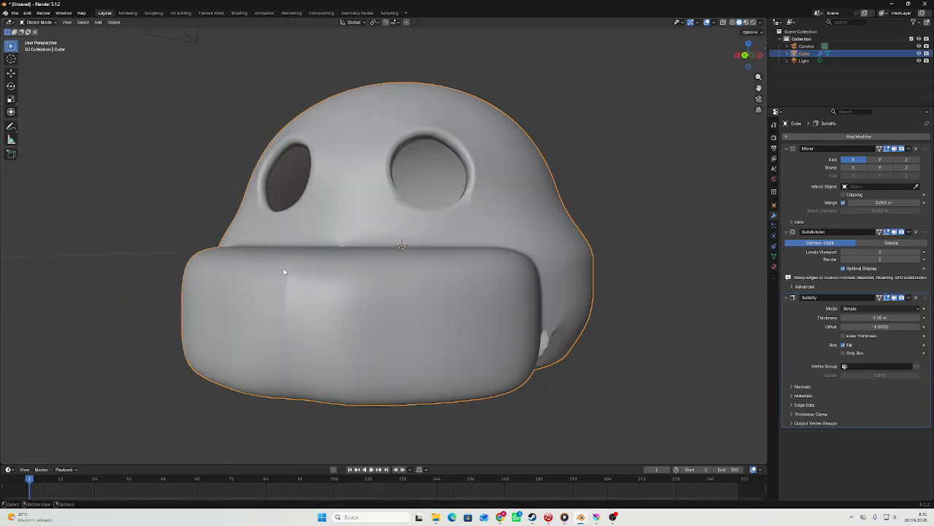
Examine the muzzle and overall head shape from several angles, comparing Object Mode with Edit Mode.
{"action": "scroll", "coordinate": [283, 268], "scroll_direction": "down", "scroll_amount": 2}
{"action": "middle_click_drag", "start_coordinate": [283, 268], "coordinate": [654, 109]}
{"action": "key", "text": "Tab"}
{"action": "key", "text": "Tab"}
{"action": "key", "text": "Tab"}
{"action": "key", "text": "Tab"}
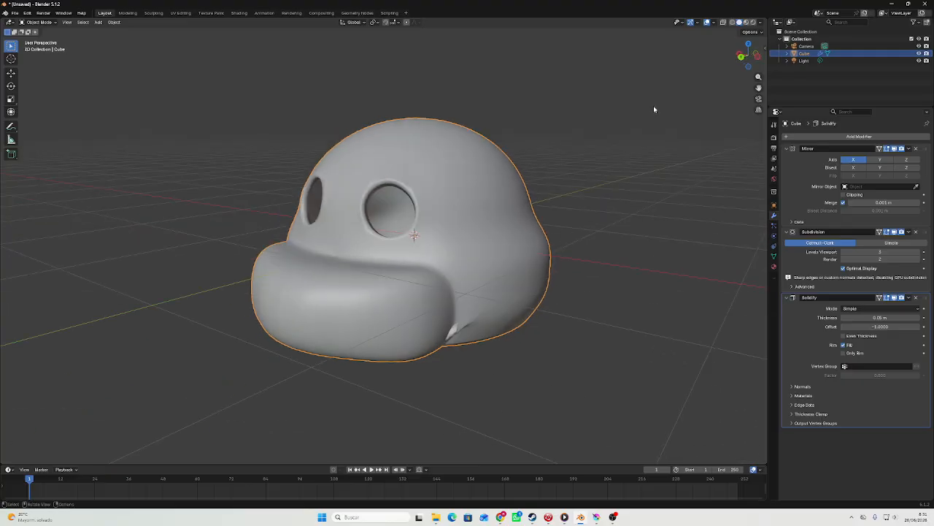
{"action": "left_click", "coordinate": [744, 60]}
{"action": "middle_click_drag", "start_coordinate": [514, 140], "coordinate": [467, 175]}
Select a block of faces high on the side of the head and delete it to open a side hole.
{"action": "key", "text": "Tab"}
{"action": "scroll", "coordinate": [468, 175], "scroll_direction": "up", "scroll_amount": 4}
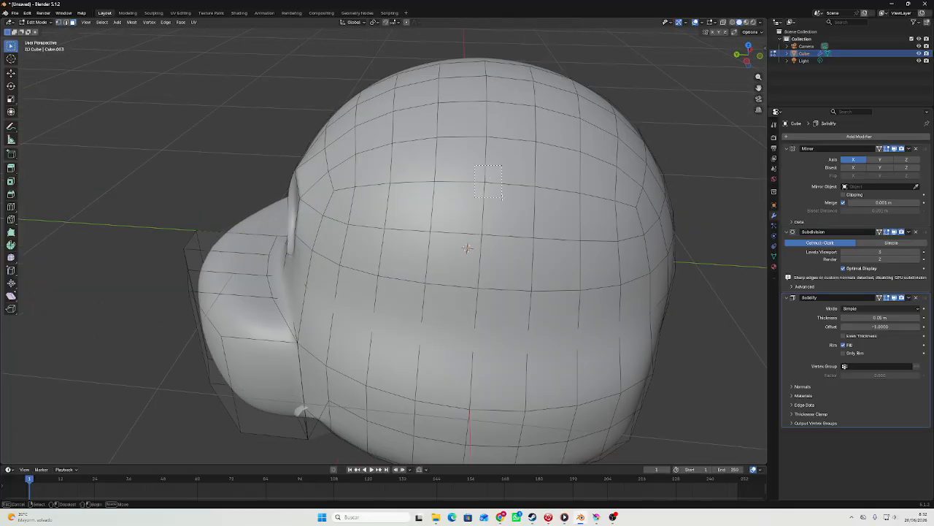
{"action": "left_click_drag", "start_coordinate": [503, 197], "coordinate": [509, 198]}
{"action": "right_click", "coordinate": [511, 198]}
{"action": "left_click", "coordinate": [511, 198]}
Select the four corner vertices of the side hole and scale them inward to round the opening.
{"action": "middle_click_drag", "start_coordinate": [508, 191], "coordinate": [537, 176]}
{"action": "key", "text": "1"}
{"action": "left_click", "coordinate": [479, 107]}
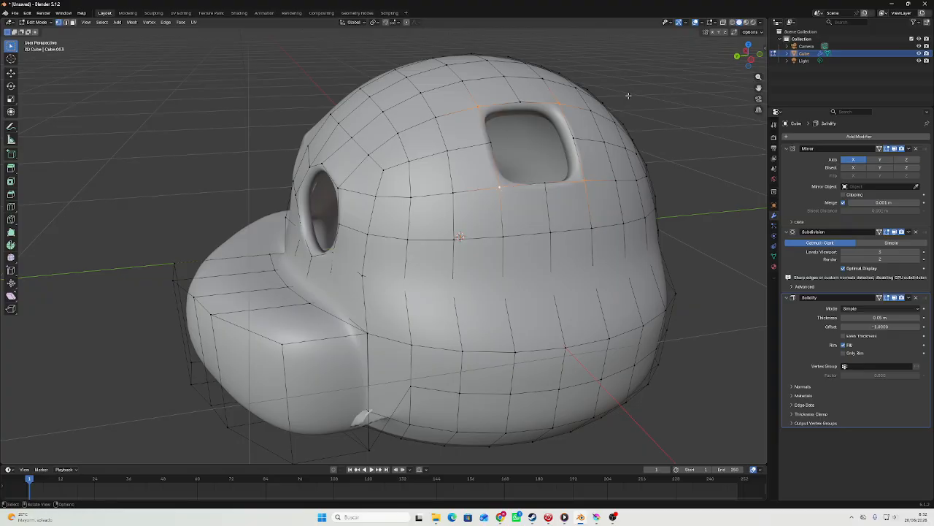
{"action": "key", "text": "Tab"}
{"action": "middle_click_drag", "start_coordinate": [618, 113], "coordinate": [702, 98]}
Inspect the head from several sides and add a cube mesh from the back view.
{"action": "scroll", "coordinate": [665, 106], "scroll_direction": "down", "scroll_amount": 4}
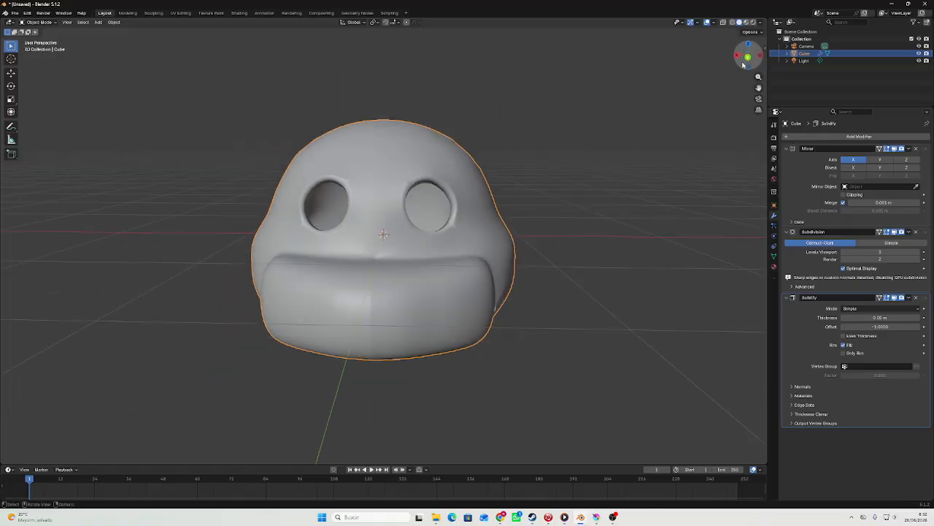
{"action": "scroll", "coordinate": [569, 180], "scroll_direction": "down", "scroll_amount": 3}
{"action": "scroll", "coordinate": [442, 226], "scroll_direction": "up", "scroll_amount": 4}
{"action": "middle_click_drag", "start_coordinate": [442, 226], "coordinate": [406, 177]}
{"action": "scroll", "coordinate": [465, 216], "scroll_direction": "down", "scroll_amount": 4}
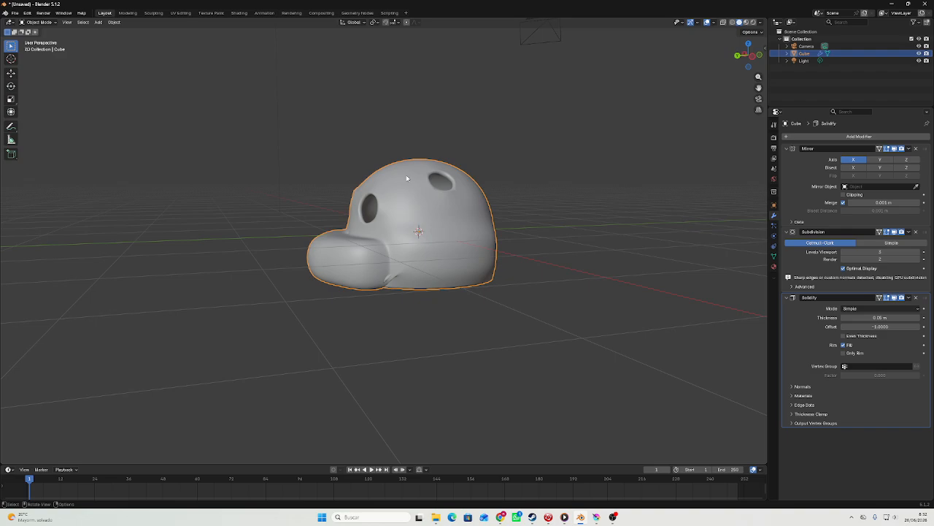
{"action": "left_click", "coordinate": [740, 65]}
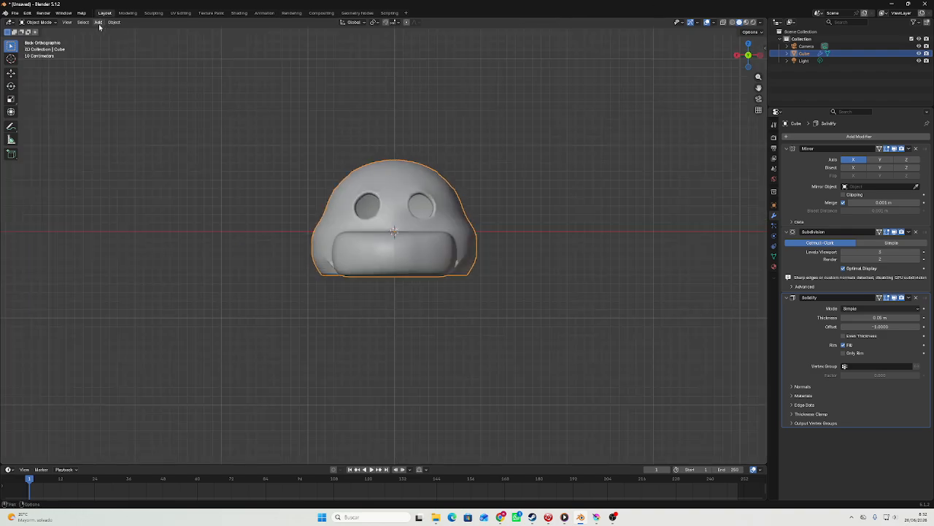
{"action": "key", "text": "shift+a"}
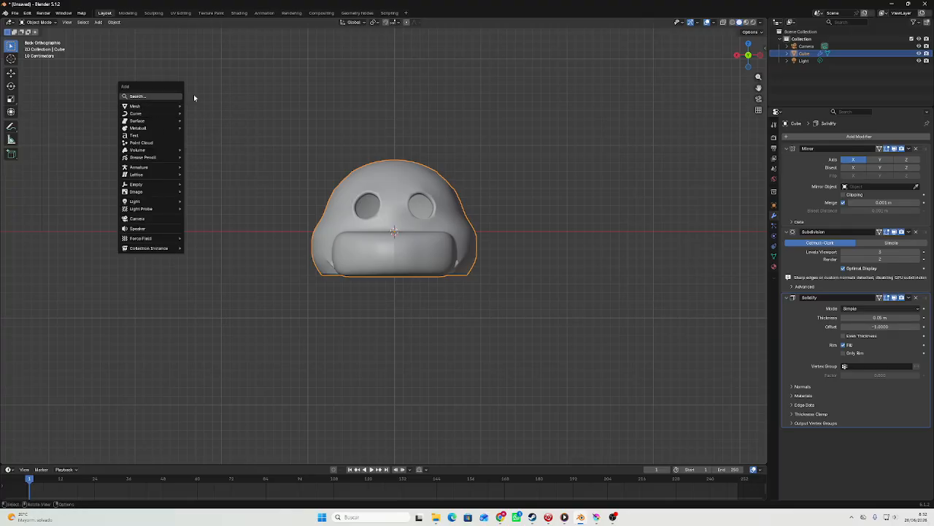
{"action": "left_click", "coordinate": [97, 22]}
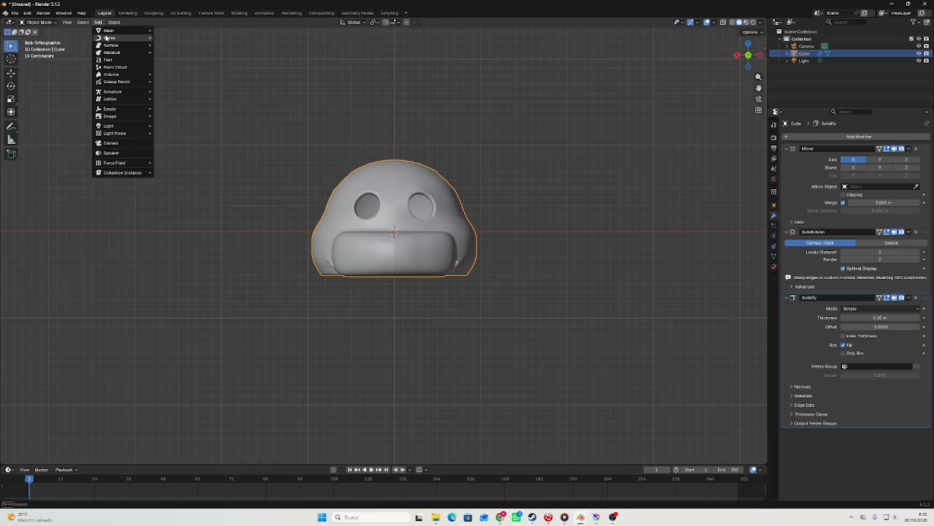
{"action": "mouse_move", "coordinate": [109, 30]}
{"action": "left_click", "coordinate": [171, 37]}
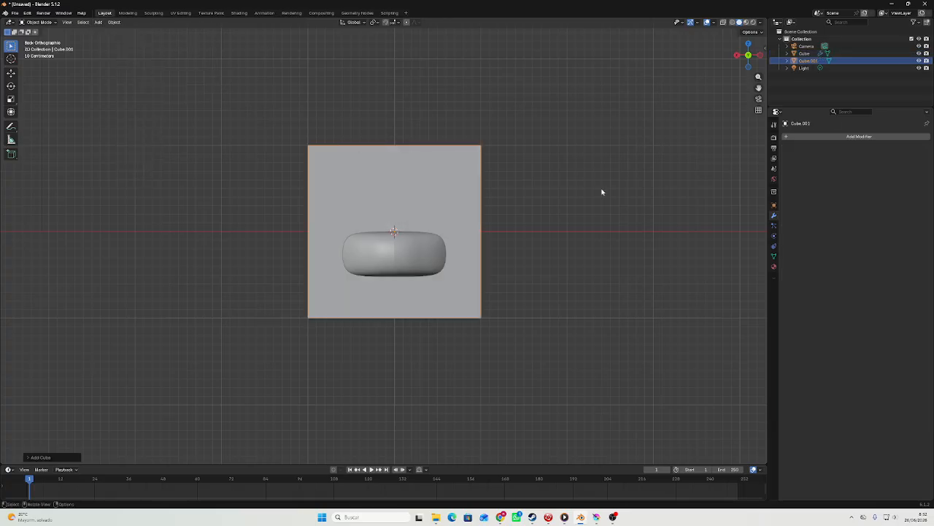
Move the new cube straight down along the Z axis by about 1.7 m so it sits below the head.
{"action": "middle_click_drag", "start_coordinate": [539, 189], "coordinate": [475, 189]}
{"action": "key", "text": "g"}
{"action": "key", "text": "z"}
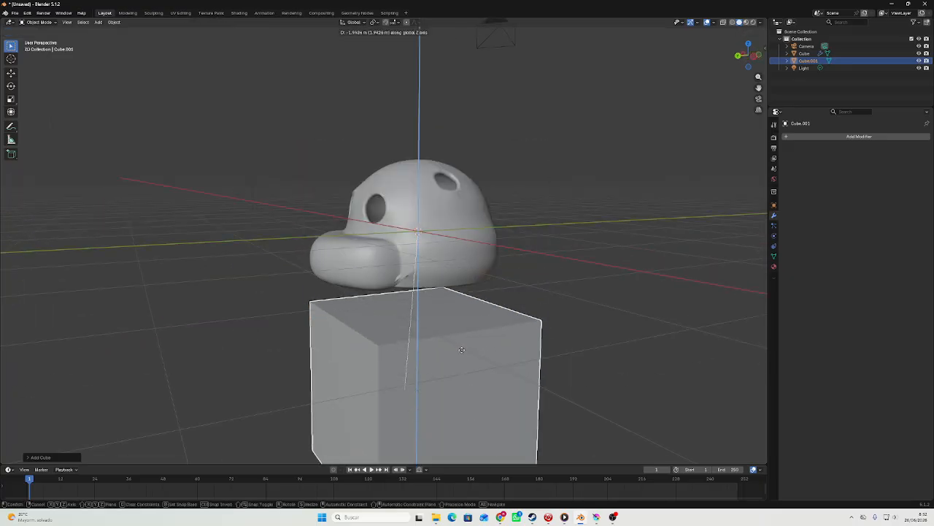
{"action": "left_click", "coordinate": [465, 328]}
{"action": "middle_click_drag", "start_coordinate": [465, 328], "coordinate": [343, 321]}
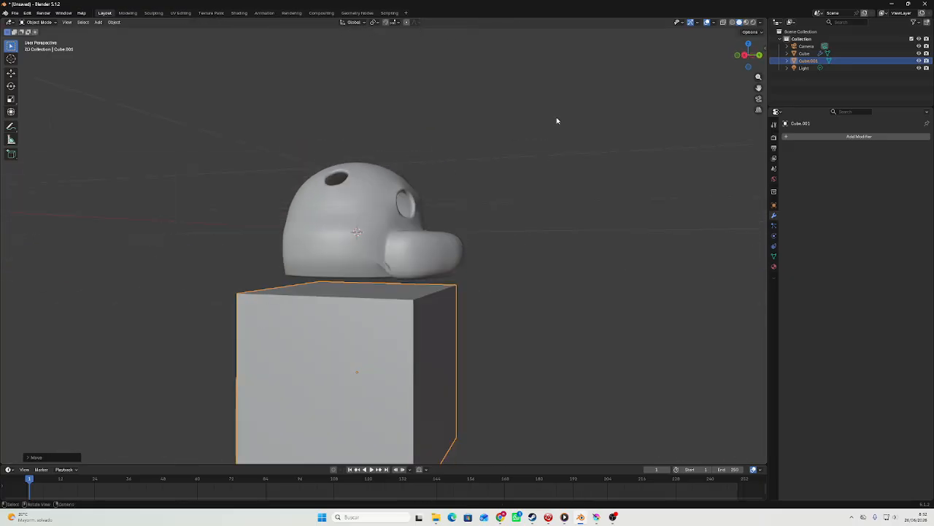
{"action": "left_click", "coordinate": [760, 54]}
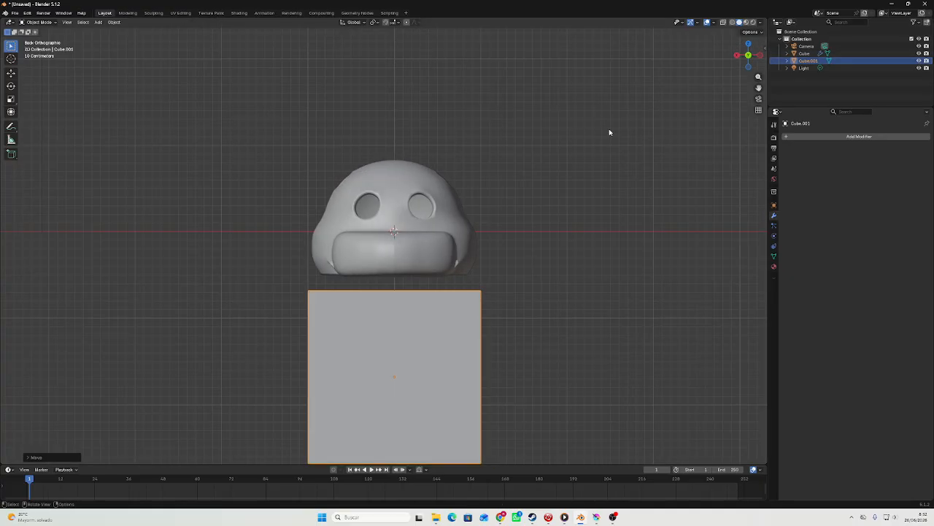
Give the cube a Subdivision modifier with viewport level 1 and shade it smooth.
{"action": "key", "text": "ctrl+3"}
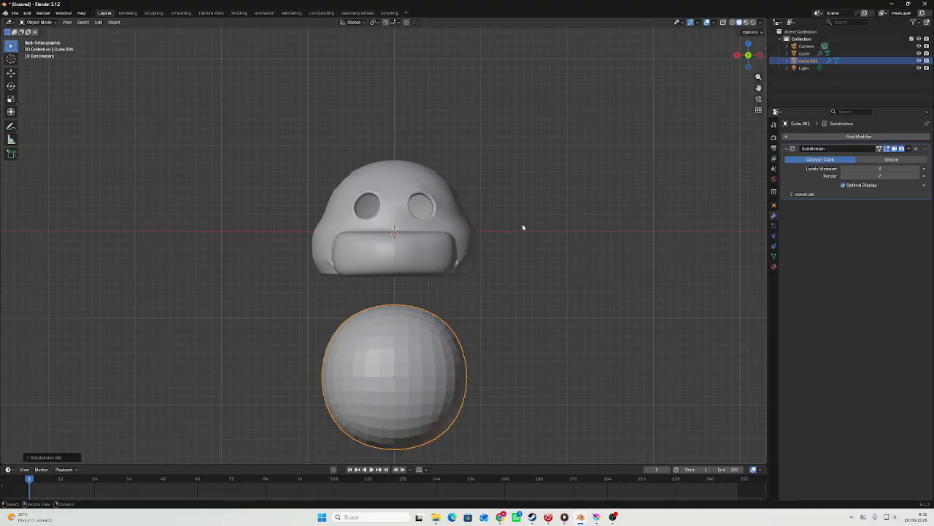
{"action": "key", "text": "ctrl+1"}
{"action": "right_click", "coordinate": [471, 248]}
{"action": "left_click", "coordinate": [471, 246]}
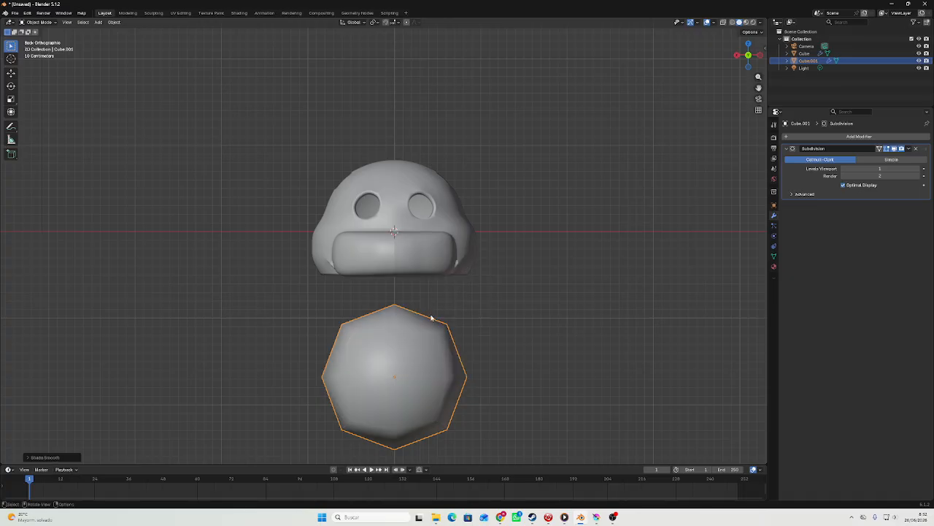
Centre the rounded cube under the head by setting its X location to 0 m.
{"action": "key", "text": "g"}
{"action": "middle_click_drag", "start_coordinate": [431, 315], "coordinate": [411, 328]}
{"action": "left_click", "coordinate": [409, 336]}
{"action": "key", "text": "Tab"}
{"action": "middle_click_drag", "start_coordinate": [397, 295], "coordinate": [468, 277]}
{"action": "key", "text": "Tab"}
{"action": "left_click", "coordinate": [774, 207]}
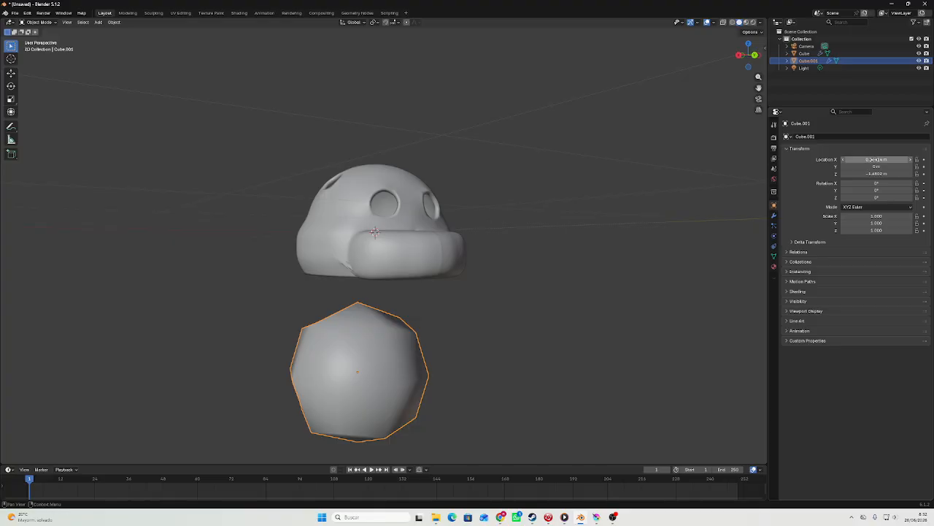
{"action": "left_click", "coordinate": [875, 160]}
{"action": "type", "text": "0"}
{"action": "key", "text": "Return"}
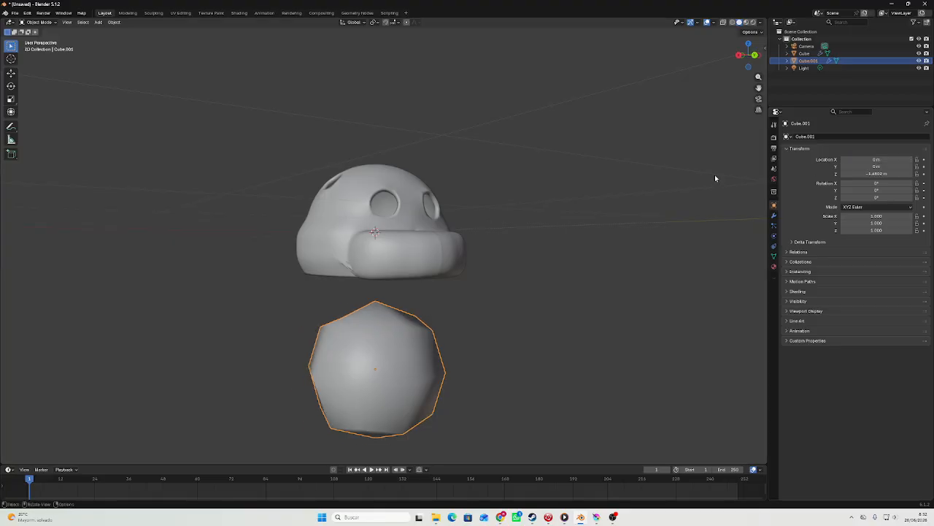
Extrude the top of the rounded cube slightly upward to give it a broad, flat upper surface.
{"action": "left_click", "coordinate": [755, 56]}
{"action": "scroll", "coordinate": [489, 238], "scroll_direction": "up", "scroll_amount": 1}
{"action": "key", "text": "Tab"}
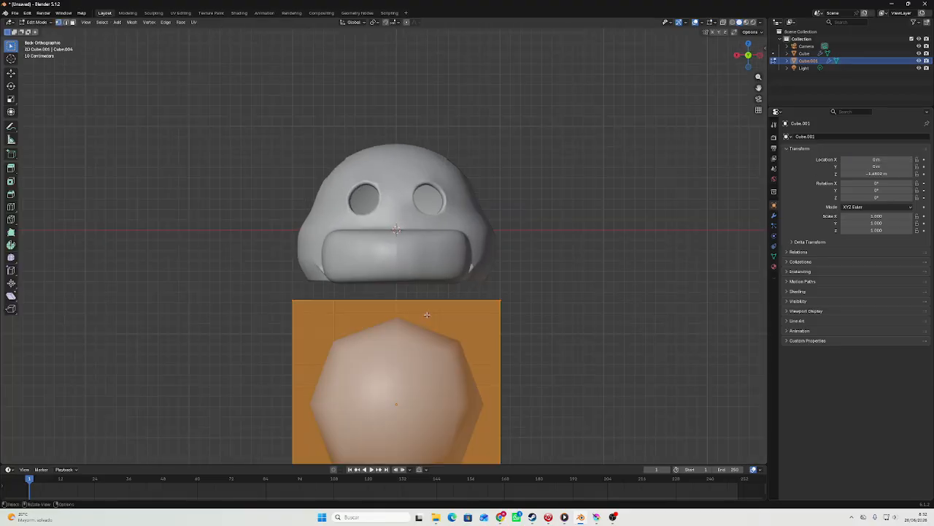
{"action": "middle_click_drag", "start_coordinate": [425, 313], "coordinate": [441, 291]}
{"action": "left_click", "coordinate": [409, 301]}
{"action": "key", "text": "e"}
{"action": "left_click", "coordinate": [403, 286]}
{"action": "key", "text": "Tab"}
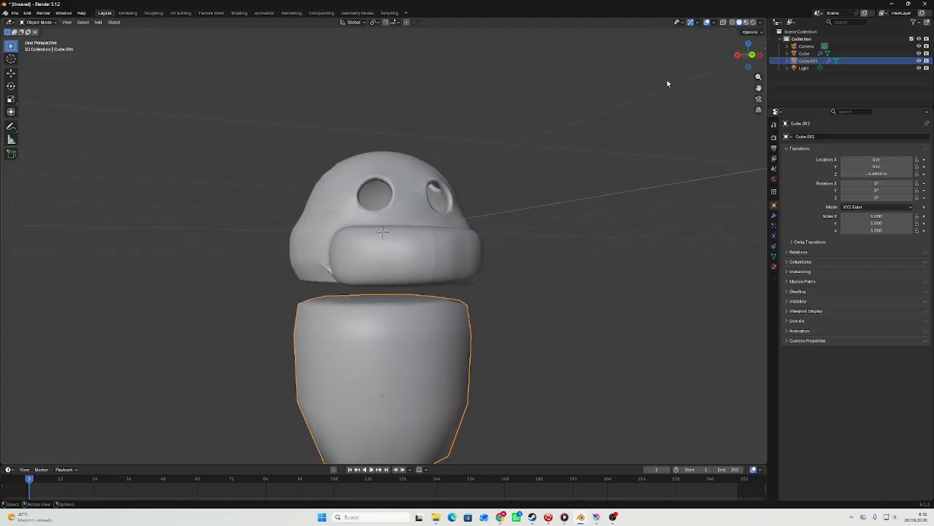
Flatten the lower piece along Z to a scale of about 0.312 and raise it against the underside of the head.
{"action": "left_click", "coordinate": [752, 56]}
{"action": "middle_click_drag", "start_coordinate": [505, 248], "coordinate": [527, 142], "text": "shift"}
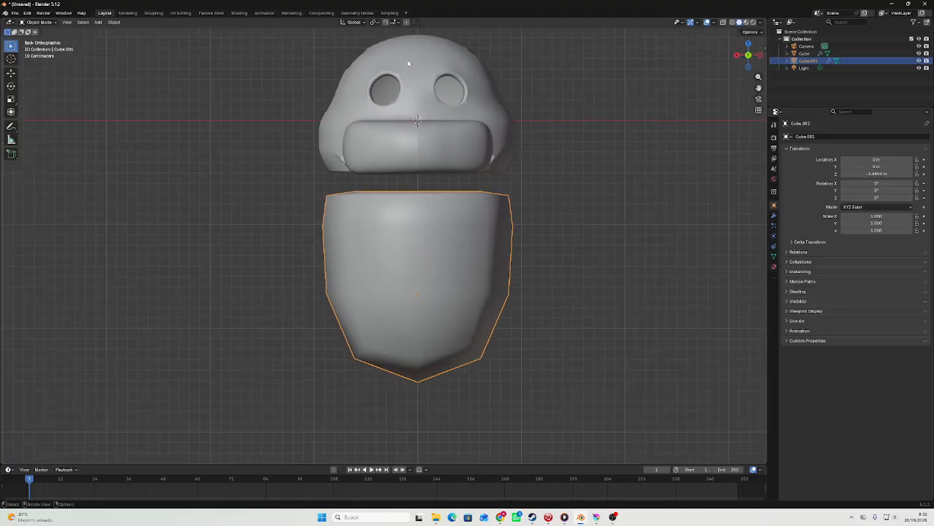
{"action": "key", "text": "s"}
{"action": "key", "text": "z"}
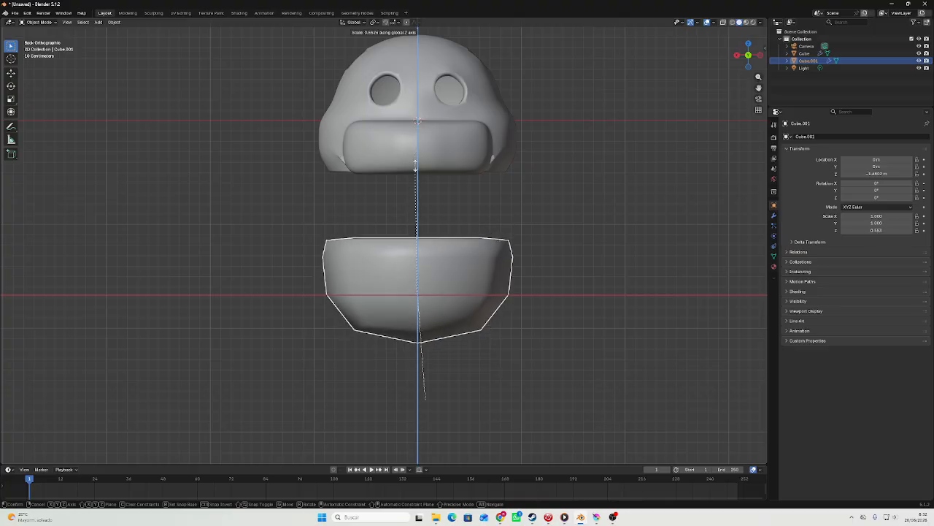
{"action": "left_click", "coordinate": [417, 223]}
{"action": "key", "text": "g"}
{"action": "key", "text": "z"}
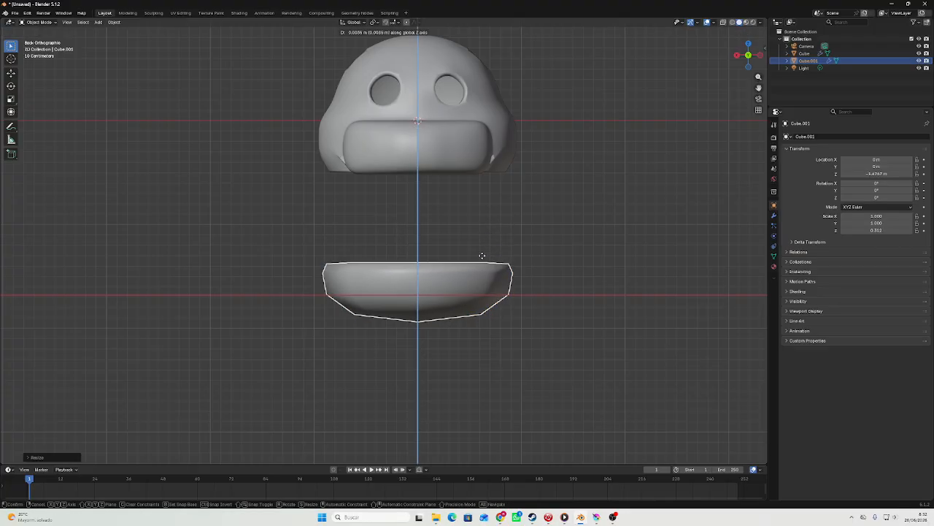
{"action": "left_click", "coordinate": [505, 182]}
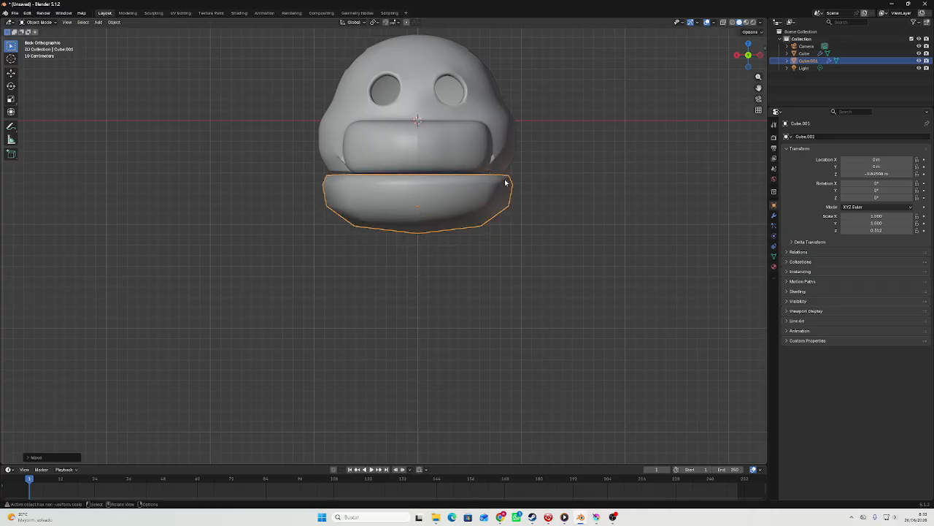
Apply the level 1 Subdivision modifier on the smooth-shaded lower piece and add a new one at viewport level 3.
{"action": "right_click", "coordinate": [505, 182]}
{"action": "left_click", "coordinate": [507, 184]}
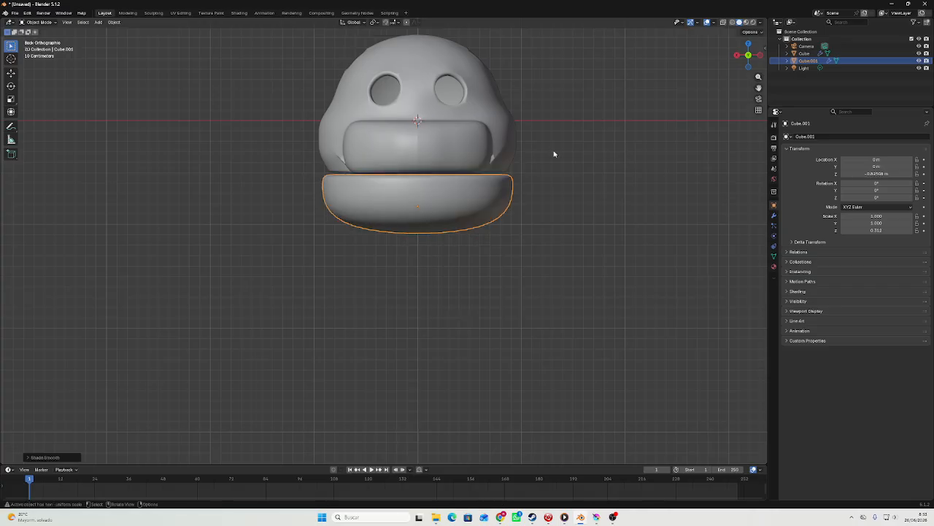
{"action": "key", "text": "ctrl+1"}
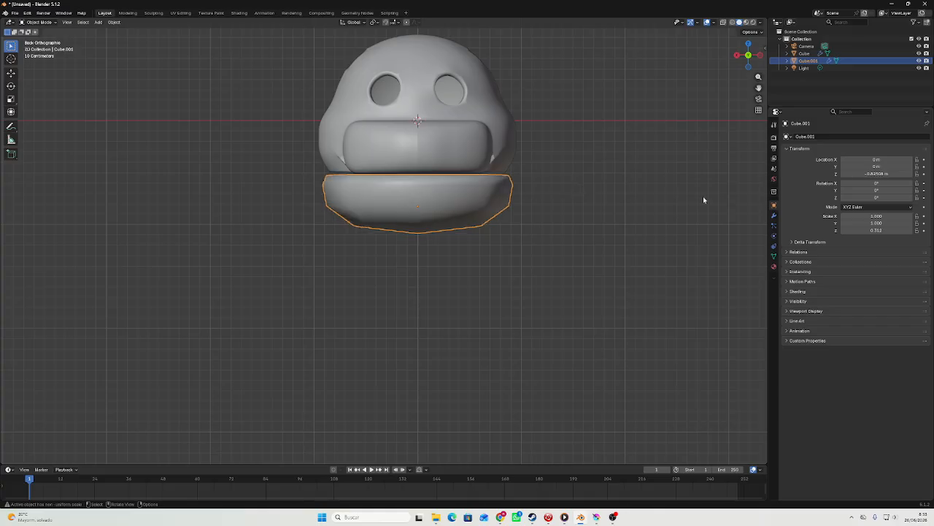
{"action": "left_click", "coordinate": [774, 215]}
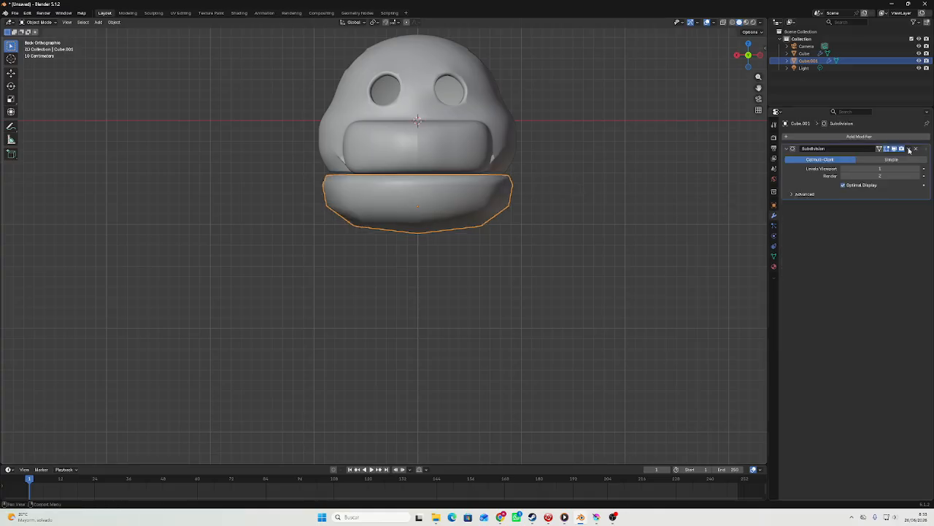
{"action": "left_click", "coordinate": [908, 149]}
{"action": "left_click", "coordinate": [899, 158]}
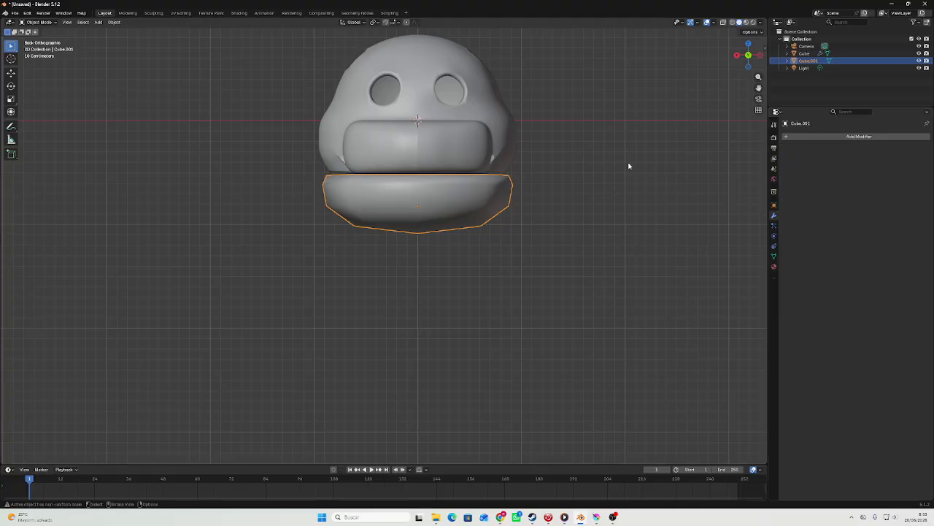
{"action": "key", "text": "ctrl+3"}
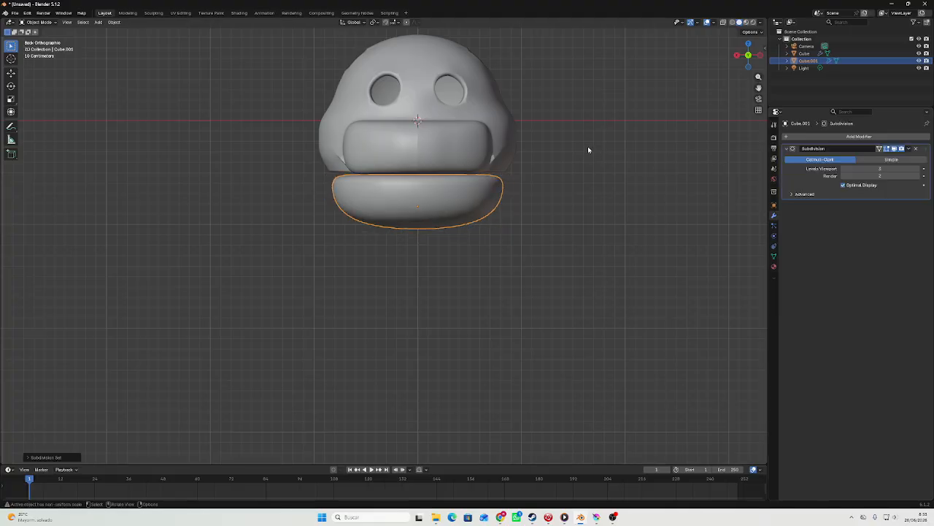
Adjust the lower piece's thickness along Z and bring its top edge up to the head's base in front view.
{"action": "key", "text": "s"}
{"action": "key", "text": "z"}
{"action": "left_click", "coordinate": [429, 98]}
{"action": "key", "text": "KP_5"}
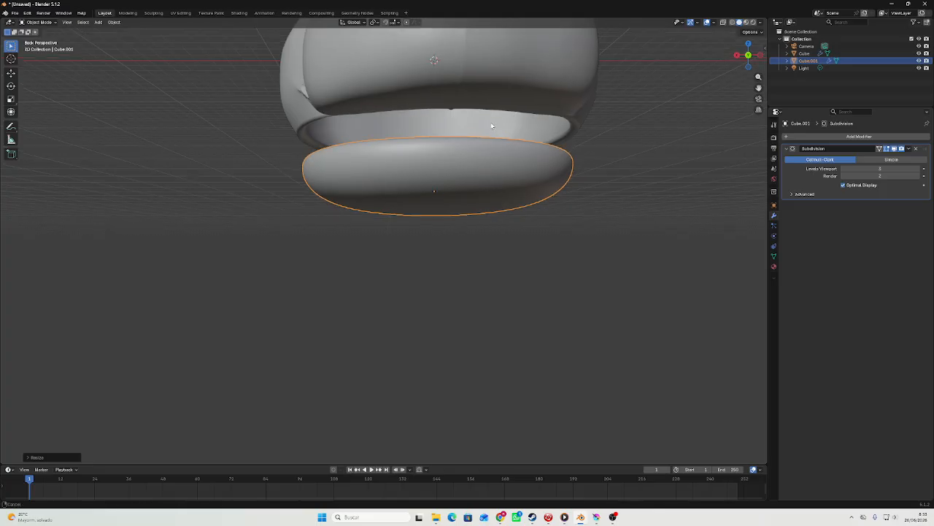
{"action": "left_click", "coordinate": [751, 58]}
{"action": "scroll", "coordinate": [577, 175], "scroll_direction": "up", "scroll_amount": 2}
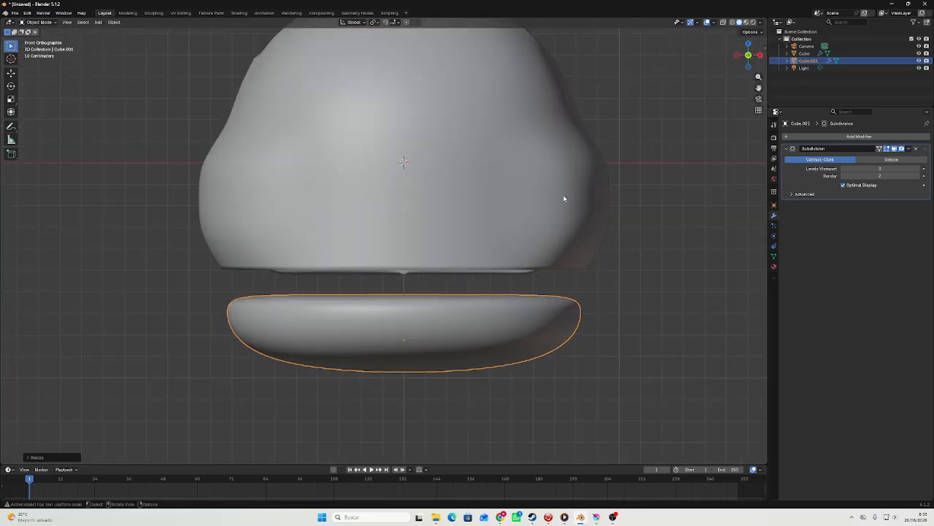
{"action": "key", "text": "s"}
{"action": "key", "text": "z"}
Scale the lower piece up to nearly the width of the head's base and flatten it slightly along Z.
{"action": "key", "text": "z"}
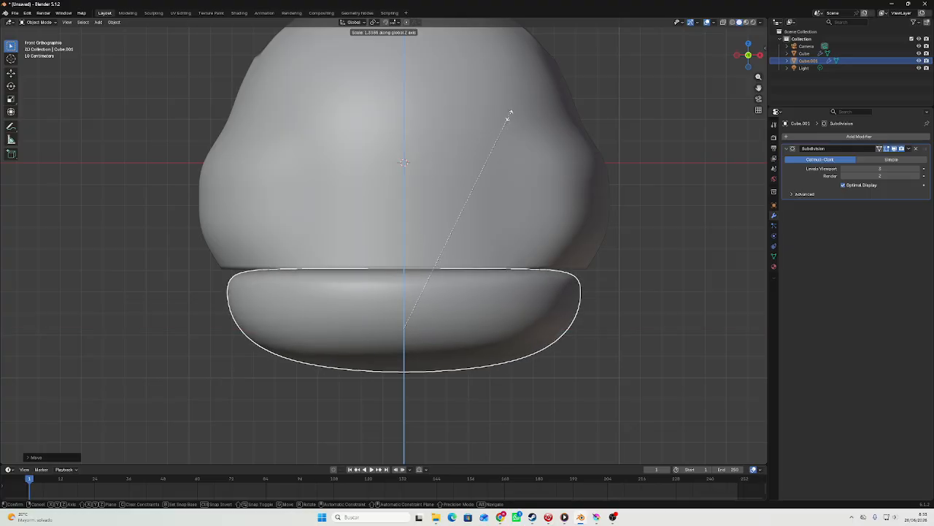
{"action": "left_click", "coordinate": [530, 138]}
{"action": "key", "text": "s"}
{"action": "left_click", "coordinate": [563, 131]}
{"action": "key", "text": "s"}
{"action": "key", "text": "z"}
{"action": "left_click", "coordinate": [488, 143]}
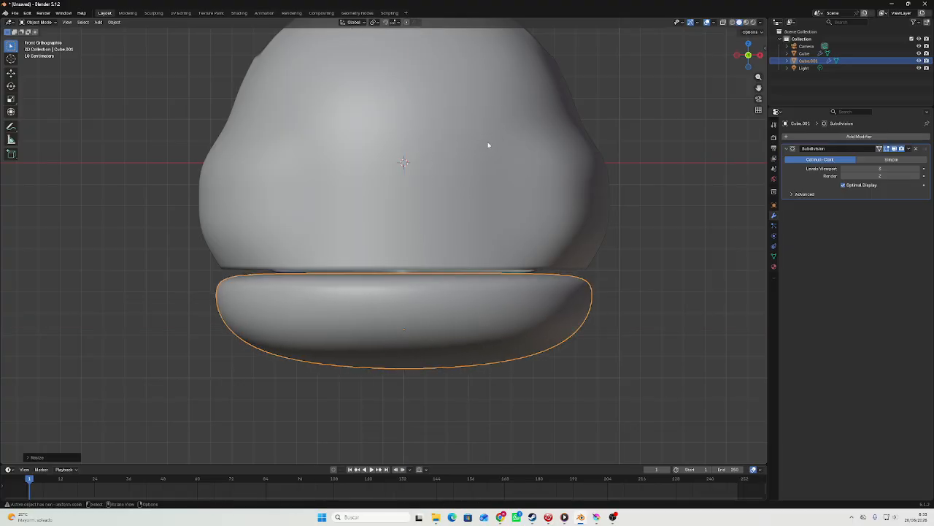
{"action": "key", "text": "s"}
{"action": "left_click", "coordinate": [500, 152]}
Examine how the lower piece fits beneath the head and muzzle from several sides.
{"action": "middle_click_drag", "start_coordinate": [498, 146], "coordinate": [499, 119]}
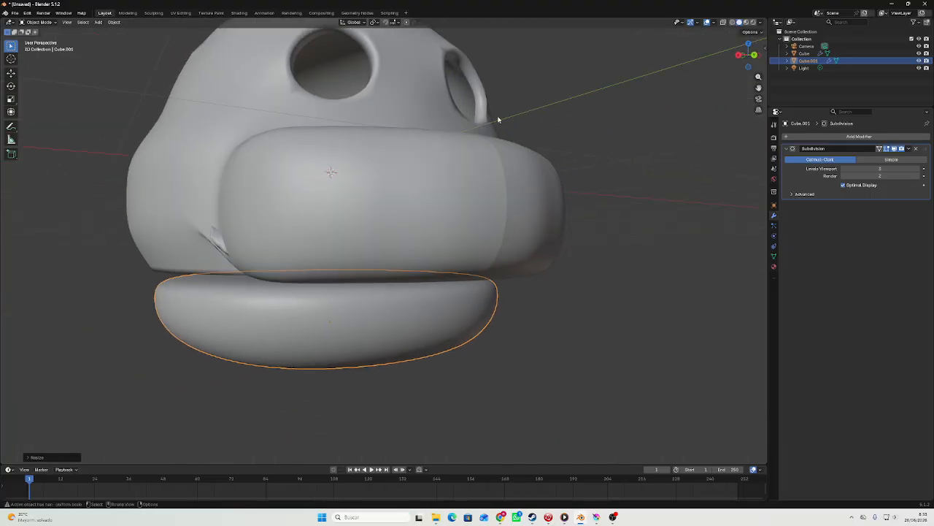
{"action": "left_click", "coordinate": [753, 55]}
{"action": "key", "text": "Tab"}
{"action": "middle_click_drag", "start_coordinate": [504, 155], "coordinate": [447, 172]}
{"action": "scroll", "coordinate": [398, 184], "scroll_direction": "down", "scroll_amount": 3}
{"action": "key", "text": "Tab"}
{"action": "key", "text": "Tab"}
{"action": "middle_click_drag", "start_coordinate": [310, 223], "coordinate": [375, 211]}
Select the front faces of the head's muzzle and move them along the Y axis.
{"action": "key", "text": "Tab"}
{"action": "left_click", "coordinate": [372, 219]}
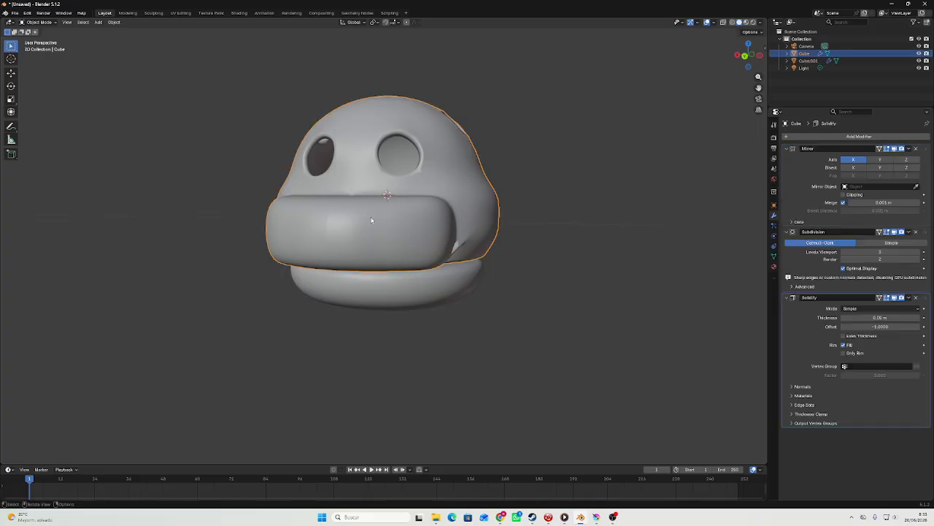
{"action": "key", "text": "Tab"}
{"action": "left_click_drag", "start_coordinate": [415, 224], "coordinate": [420, 226]}
{"action": "middle_click_drag", "start_coordinate": [420, 225], "coordinate": [455, 192]}
{"action": "key", "text": "g"}
{"action": "key", "text": "y"}
{"action": "left_click", "coordinate": [324, 225]}
{"action": "key", "text": "Tab"}
Extrude the upper front faces of the lower piece forward along the Y axis to form a jaw under the muzzle.
{"action": "left_click", "coordinate": [362, 270]}
{"action": "middle_click_drag", "start_coordinate": [362, 270], "coordinate": [451, 229]}
{"action": "left_click", "coordinate": [489, 180]}
{"action": "scroll", "coordinate": [427, 236], "scroll_direction": "up", "scroll_amount": 3}
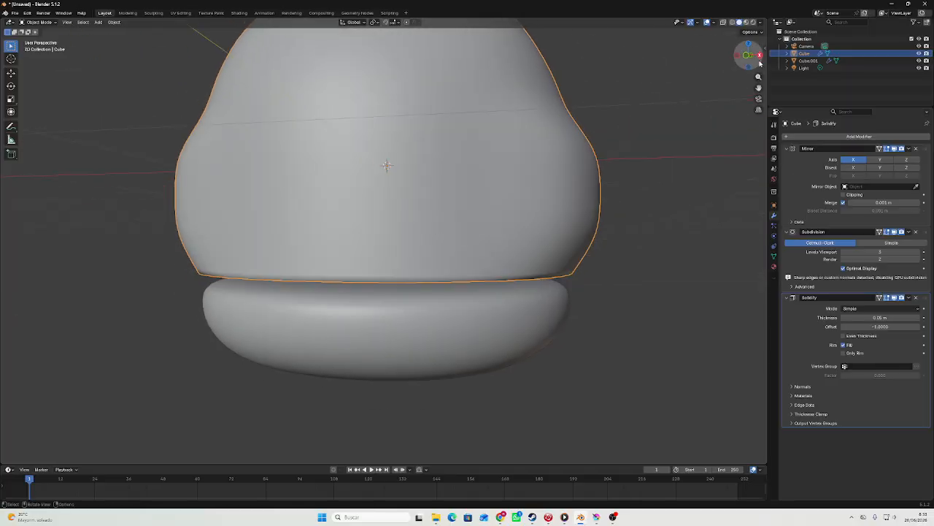
{"action": "left_click", "coordinate": [760, 58]}
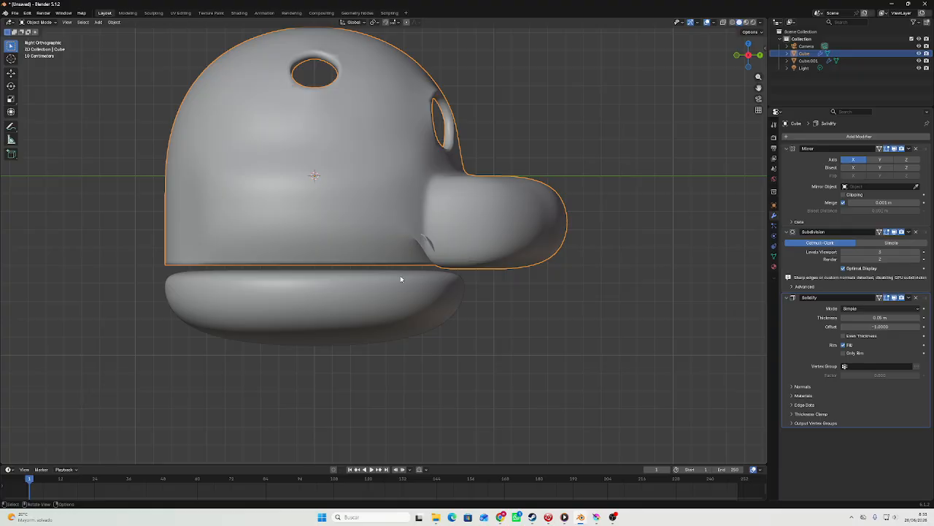
{"action": "middle_click_drag", "start_coordinate": [401, 279], "coordinate": [319, 205], "text": "shift"}
{"action": "left_click", "coordinate": [415, 257]}
{"action": "key", "text": "Tab"}
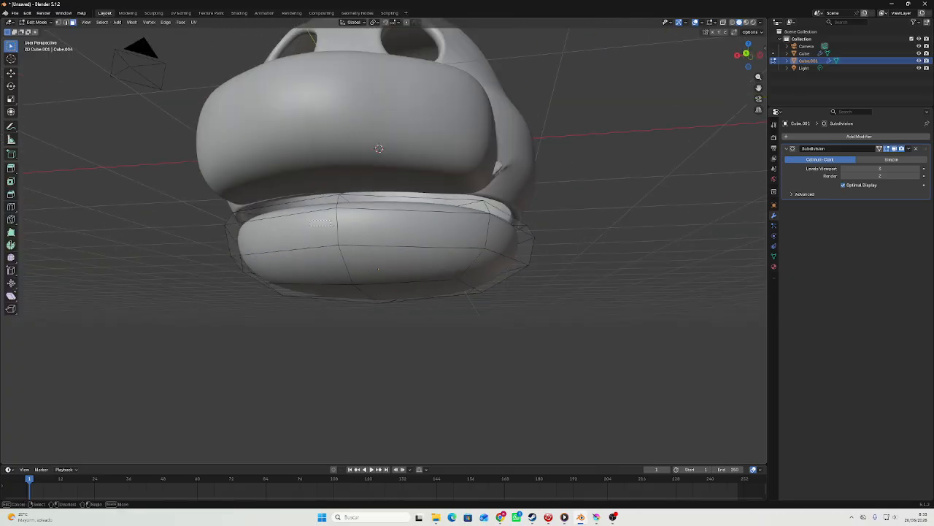
{"action": "left_click_drag", "start_coordinate": [363, 225], "coordinate": [364, 226]}
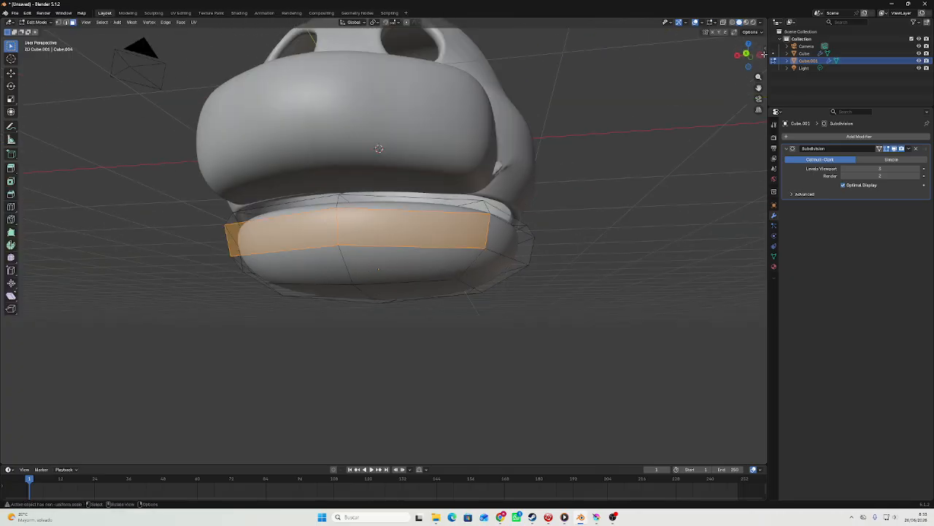
{"action": "left_click", "coordinate": [762, 57]}
{"action": "key", "text": "g"}
{"action": "key", "text": "y"}
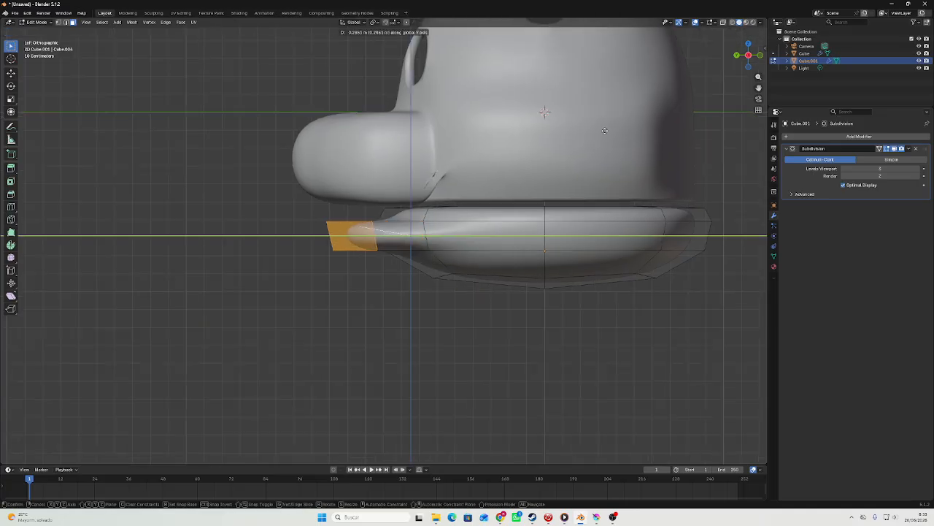
{"action": "left_click", "coordinate": [568, 132]}
Raise the top faces of the jaw extension along the Z axis toward the muzzle.
{"action": "middle_click_drag", "start_coordinate": [569, 132], "coordinate": [530, 173]}
{"action": "key", "text": "g"}
{"action": "key", "text": "z"}
{"action": "left_click", "coordinate": [436, 172]}
{"action": "key", "text": "Tab"}
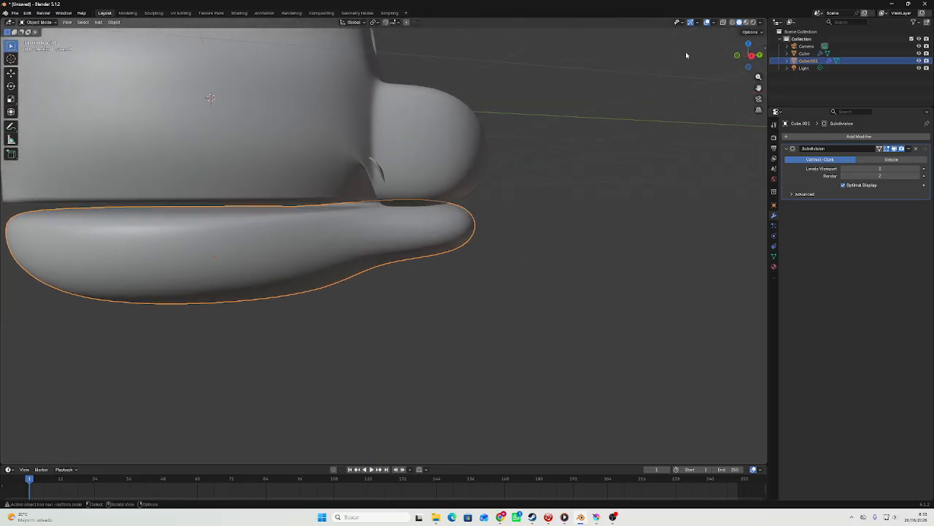
Separate the jaw downward from the head and lower the extension's top faces along Z by about 0.05 m.
{"action": "left_click", "coordinate": [753, 58]}
{"action": "key", "text": "Tab"}
{"action": "key", "text": "g"}
{"action": "key", "text": "z"}
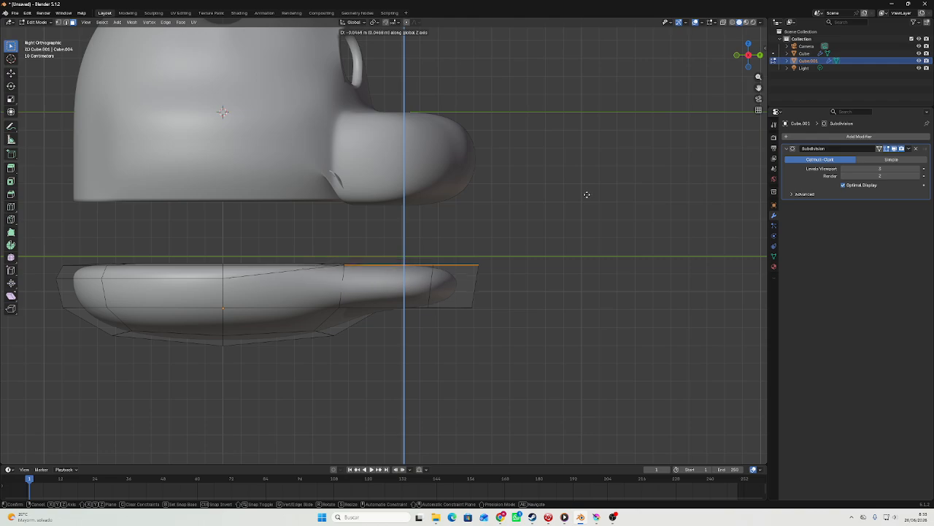
{"action": "left_click", "coordinate": [587, 195]}
{"action": "key", "text": "Tab"}
Select the faces on the underside of the head's muzzle and delete them.
{"action": "middle_click_drag", "start_coordinate": [587, 195], "coordinate": [363, 187]}
{"action": "left_click", "coordinate": [370, 158]}
{"action": "key", "text": "Tab"}
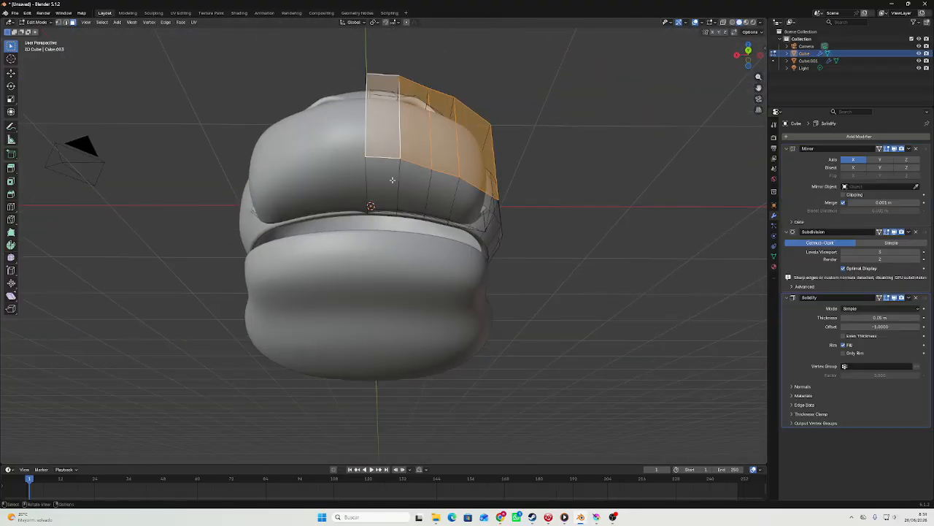
{"action": "left_click", "coordinate": [392, 181]}
{"action": "left_click", "coordinate": [419, 188], "text": "shift"}
{"action": "left_click", "coordinate": [465, 202], "text": "ctrl"}
{"action": "key", "text": "x"}
{"action": "left_click", "coordinate": [464, 202]}
{"action": "key", "text": "Tab"}
{"action": "middle_click_drag", "start_coordinate": [463, 202], "coordinate": [386, 210]}
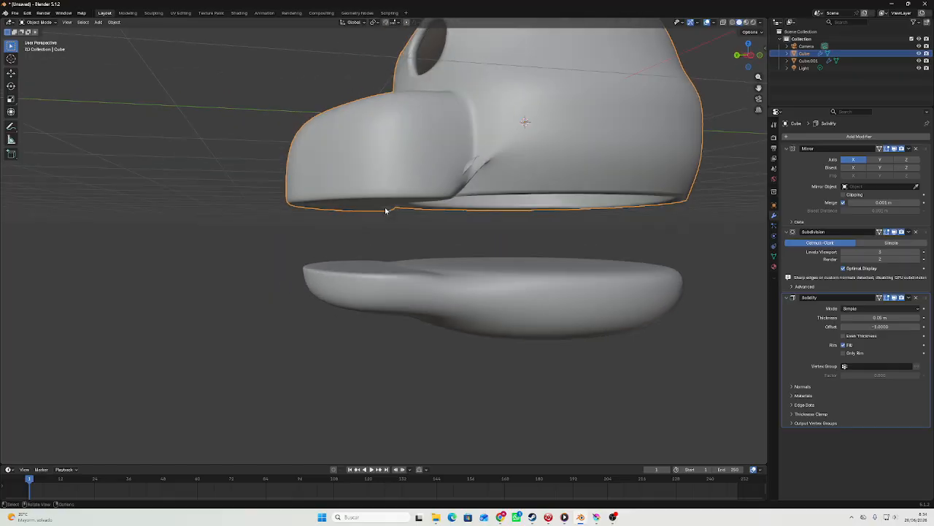
Shade the head smooth and check its muzzle mesh in Edit Mode.
{"action": "right_click", "coordinate": [426, 144]}
{"action": "left_click", "coordinate": [426, 142]}
{"action": "key", "text": "Tab"}
Undo the free move of the muzzle's lower geometry and reposition it along the Z axis only.
{"action": "key", "text": "Tab"}
{"action": "key", "text": "Tab"}
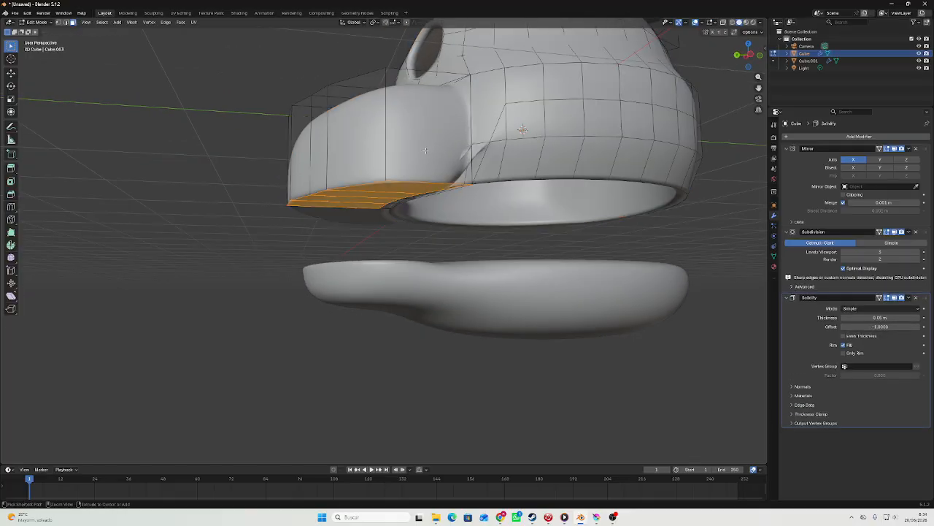
{"action": "middle_click_drag", "start_coordinate": [419, 168], "coordinate": [393, 186]}
{"action": "scroll", "coordinate": [397, 181], "scroll_direction": "up", "scroll_amount": 3}
{"action": "key", "text": "g"}
{"action": "middle_click_drag", "start_coordinate": [393, 186], "coordinate": [422, 165]}
{"action": "left_click", "coordinate": [392, 178]}
{"action": "key", "text": "ctrl+z"}
{"action": "key", "text": "g"}
{"action": "key", "text": "z"}
{"action": "left_click", "coordinate": [388, 174]}
{"action": "key", "text": "Tab"}
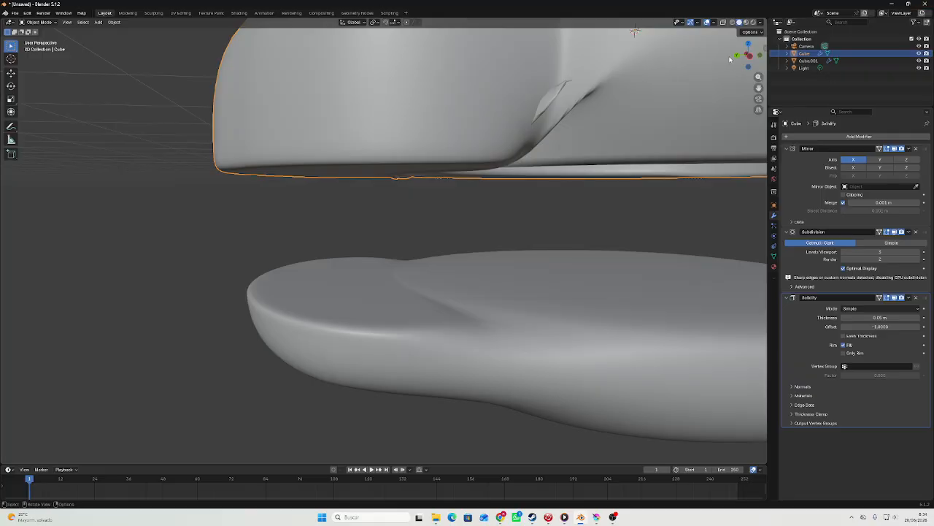
Select the lower jaw and raise it along the Z axis until it sits just beneath the head.
{"action": "left_click_drag", "start_coordinate": [736, 57], "coordinate": [743, 59]}
{"action": "left_click", "coordinate": [743, 59]}
{"action": "left_click", "coordinate": [460, 319]}
{"action": "key", "text": "g"}
{"action": "key", "text": "z"}
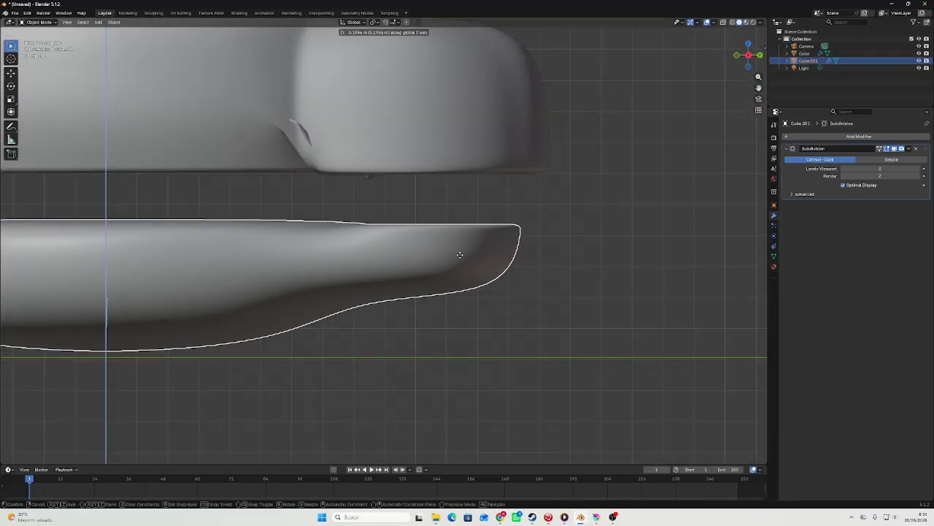
{"action": "left_click", "coordinate": [481, 211]}
In the jaw mesh, shift the selected front faces forward along the Y axis toward the muzzle's front.
{"action": "middle_click_drag", "start_coordinate": [482, 211], "coordinate": [407, 215]}
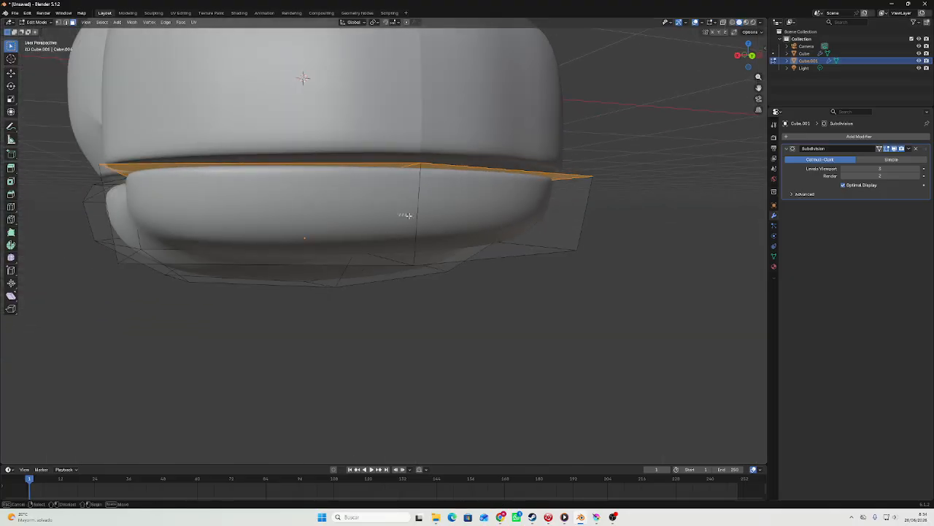
{"action": "key", "text": "Tab"}
{"action": "left_click", "coordinate": [736, 58]}
{"action": "key", "text": "g"}
{"action": "key", "text": "y"}
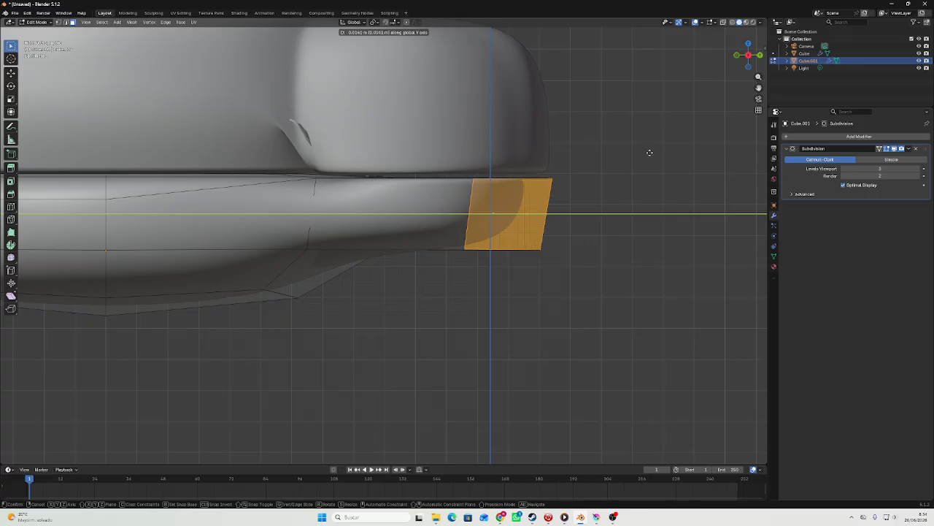
{"action": "left_click", "coordinate": [660, 151]}
{"action": "key", "text": "Tab"}
{"action": "scroll", "coordinate": [555, 196], "scroll_direction": "down", "scroll_amount": 5}
{"action": "scroll", "coordinate": [556, 197], "scroll_direction": "up", "scroll_amount": 3}
{"action": "key", "text": "Tab"}
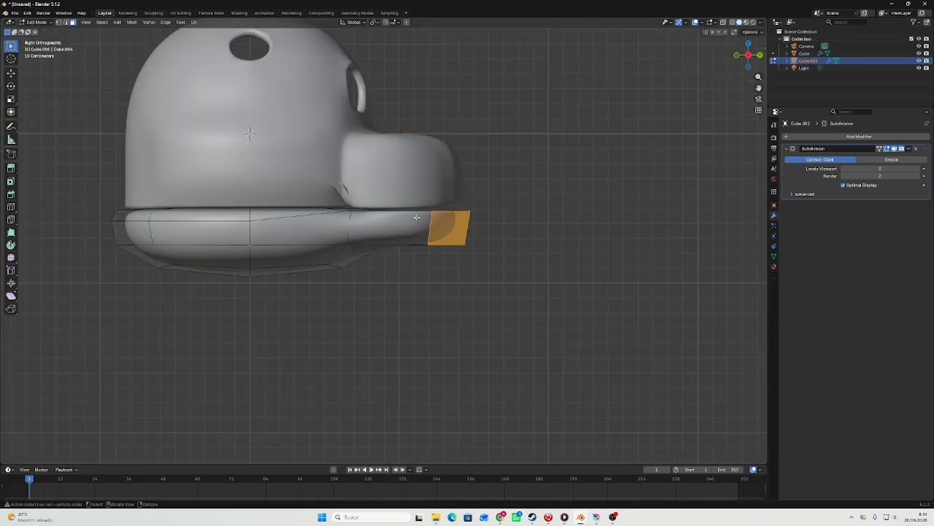
Select the underside faces of the jaw's front extension and lower them slightly along the Z axis.
{"action": "middle_click_drag", "start_coordinate": [433, 209], "coordinate": [337, 217]}
{"action": "left_click", "coordinate": [407, 229]}
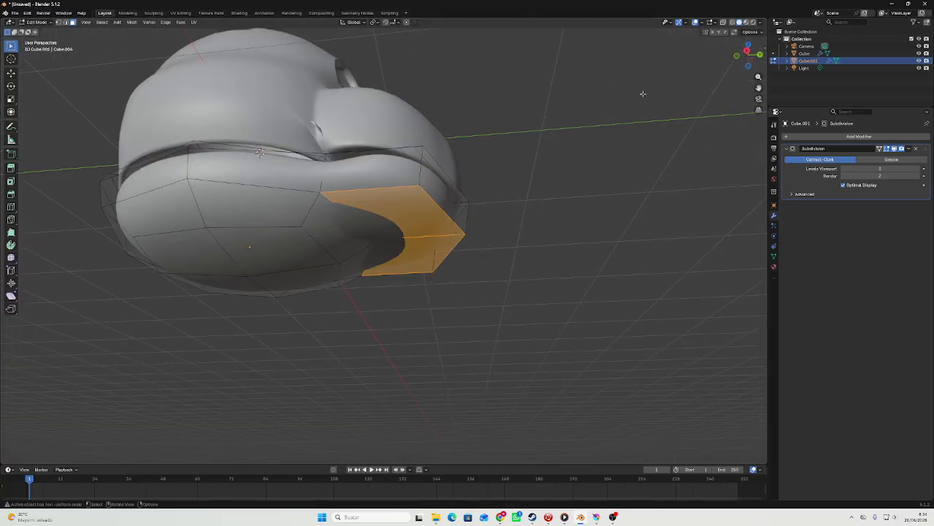
{"action": "left_click", "coordinate": [746, 52]}
{"action": "key", "text": "g"}
{"action": "key", "text": "z"}
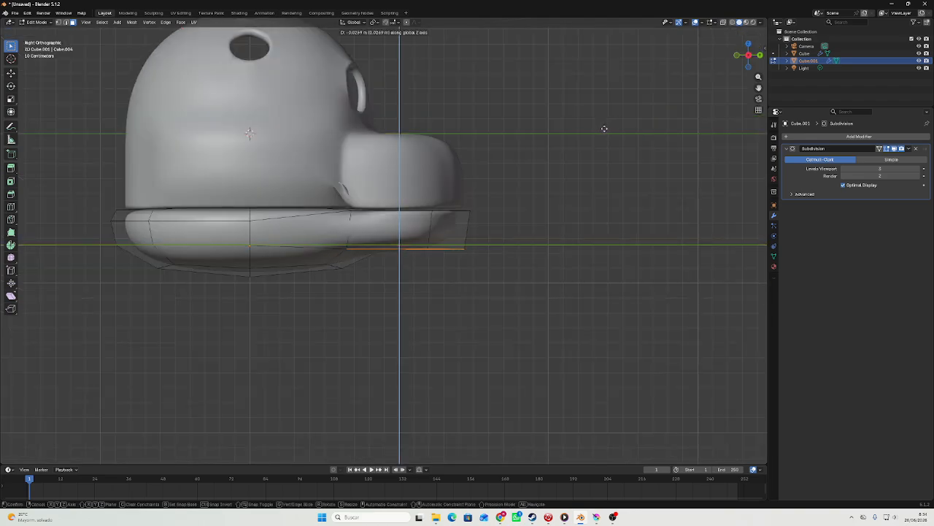
{"action": "left_click", "coordinate": [600, 139]}
{"action": "key", "text": "Tab"}
{"action": "scroll", "coordinate": [595, 139], "scroll_direction": "down", "scroll_amount": 5}
{"action": "middle_click_drag", "start_coordinate": [591, 140], "coordinate": [487, 145]}
{"action": "scroll", "coordinate": [515, 138], "scroll_direction": "up", "scroll_amount": 5}
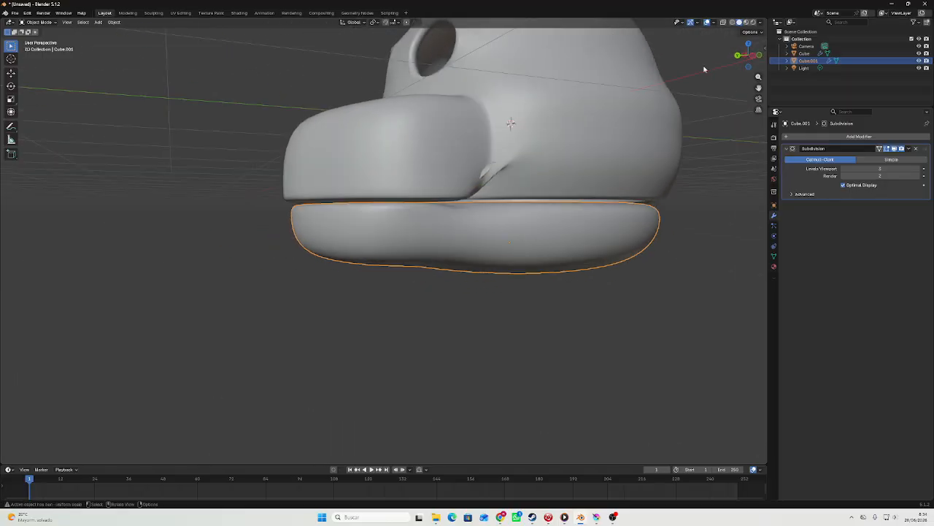
Compare the jaw with the head from above, and open the head mesh for vertex editing at the muzzle's lower rear corner.
{"action": "left_click", "coordinate": [749, 46]}
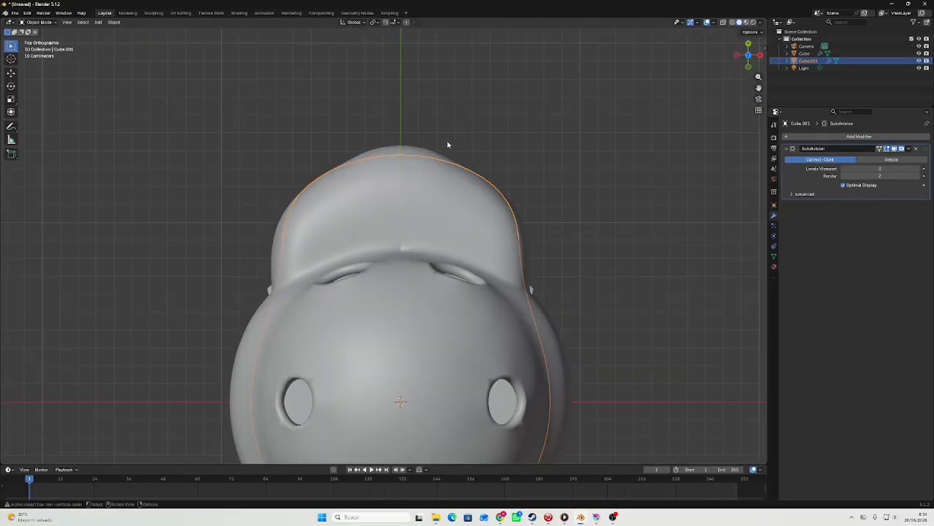
{"action": "left_click", "coordinate": [618, 140]}
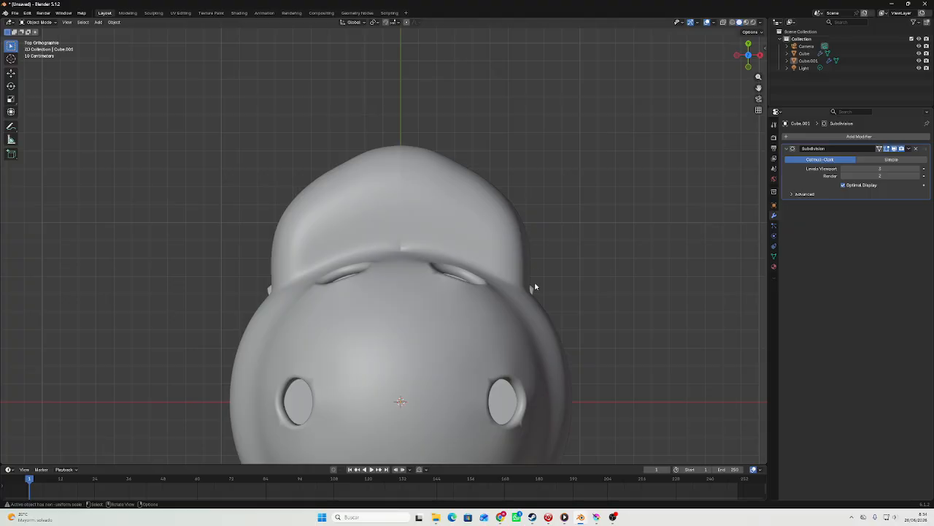
{"action": "left_click", "coordinate": [535, 287]}
{"action": "key", "text": "Tab"}
{"action": "key", "text": "1"}
{"action": "middle_click_drag", "start_coordinate": [270, 289], "coordinate": [365, 248]}
{"action": "key", "text": "Tab"}
{"action": "key", "text": "Tab"}
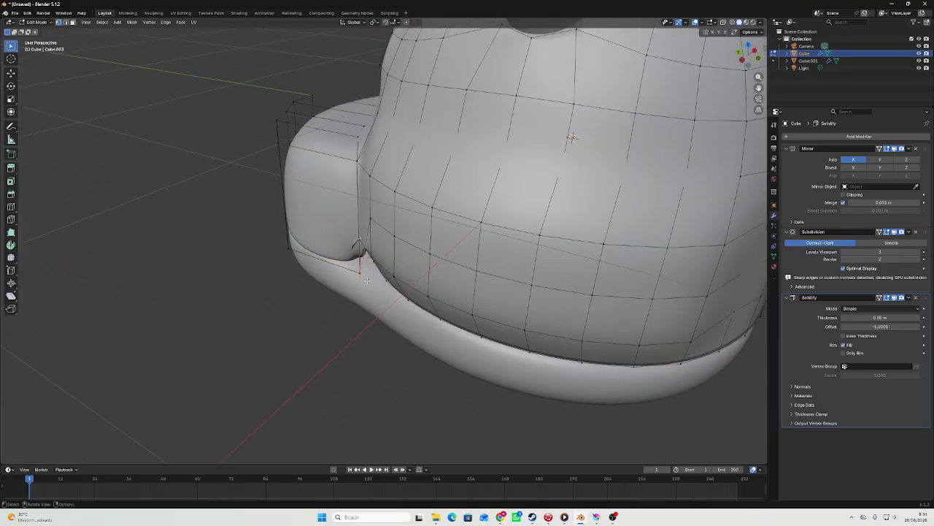
Try to move the vertex at the muzzle's lower rear corner freely.
{"action": "scroll", "coordinate": [365, 279], "scroll_direction": "up", "scroll_amount": 4}
{"action": "key", "text": "g"}
{"action": "middle_click_drag", "start_coordinate": [348, 280], "coordinate": [307, 298]}
{"action": "right_click", "coordinate": [307, 298]}
{"action": "key", "text": "ctrl+z"}
{"action": "key", "text": "ctrl+z"}
Using wireframe shading, select the inner edges where the muzzle meets the head and lower them along the Z axis.
{"action": "mouse_move", "coordinate": [380, 274]}
{"action": "middle_mouse_down"}
{"action": "mouse_move", "coordinate": [447, 225]}
{"action": "mouse_move", "coordinate": [378, 153]}
{"action": "mouse_move", "coordinate": [364, 102]}
{"action": "mouse_move", "coordinate": [378, 88]}
{"action": "mouse_move", "coordinate": [403, 130]}
{"action": "middle_mouse_up"}
{"action": "scroll", "coordinate": [436, 138], "scroll_direction": "down", "scroll_amount": 6}
{"action": "key", "text": "z"}
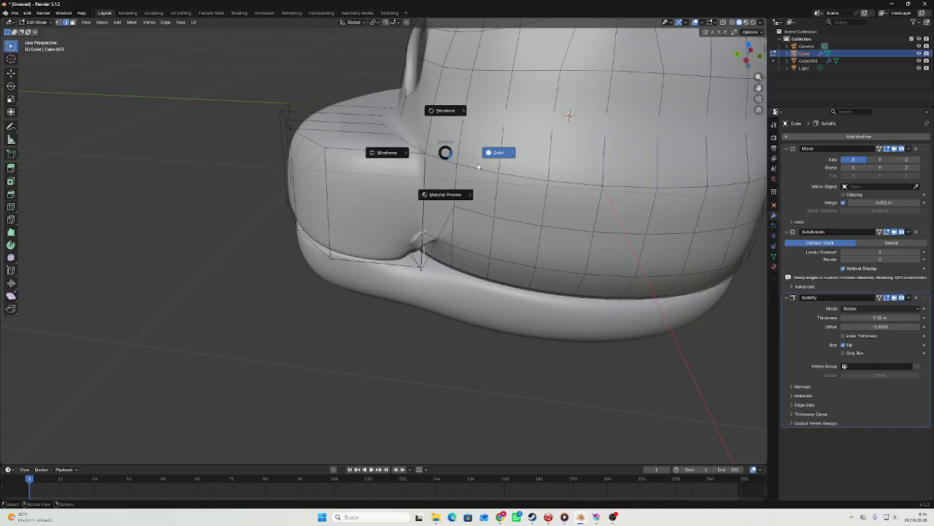
{"action": "left_click", "coordinate": [387, 154]}
{"action": "scroll", "coordinate": [380, 159], "scroll_direction": "up", "scroll_amount": 10}
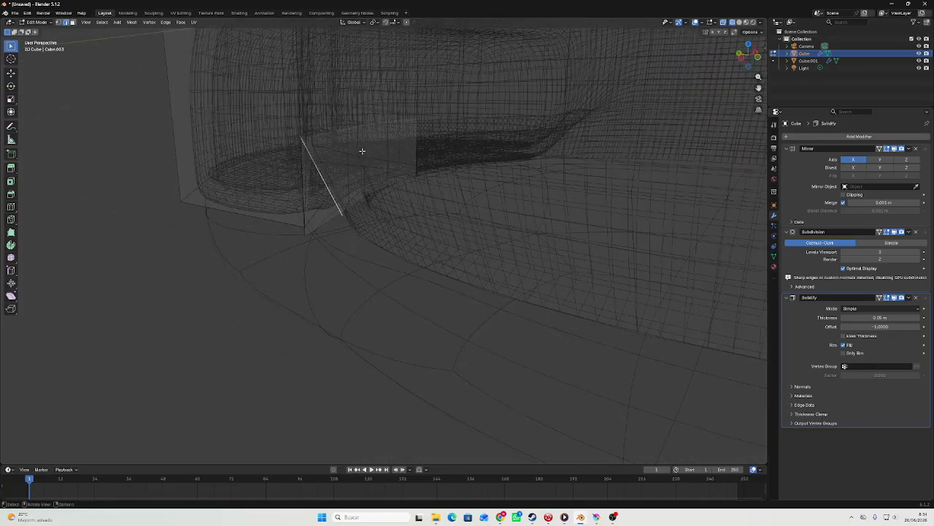
{"action": "key", "text": "z"}
{"action": "left_click", "coordinate": [322, 181]}
{"action": "key", "text": "z"}
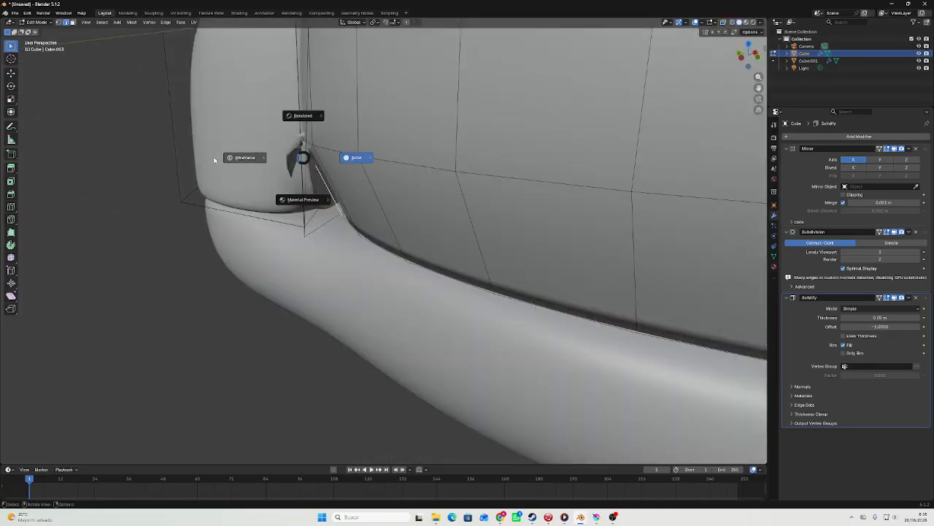
{"action": "left_click", "coordinate": [319, 146]}
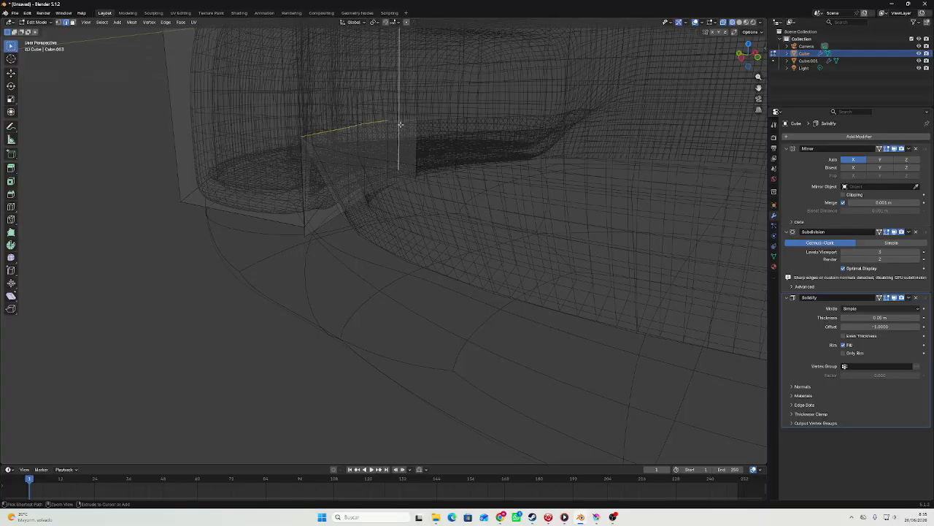
{"action": "key", "text": "g"}
{"action": "key", "text": "z"}
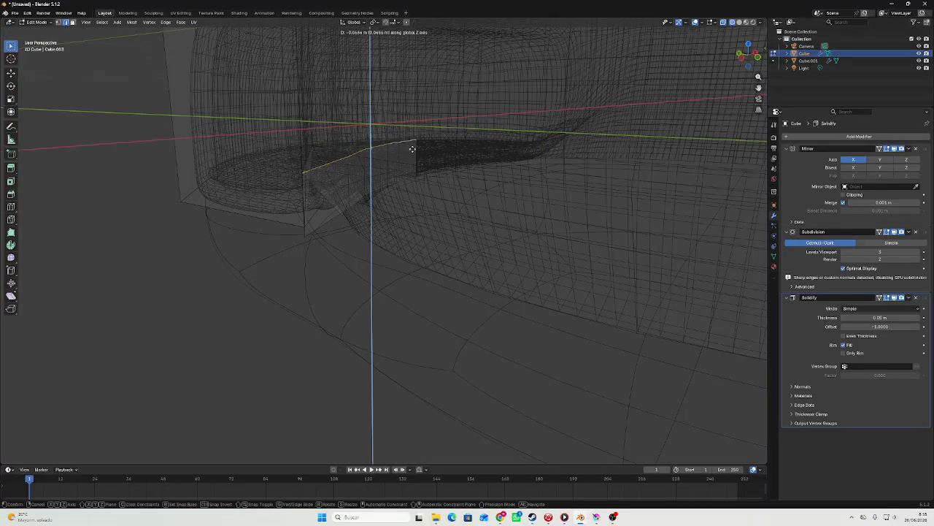
{"action": "left_click", "coordinate": [414, 192]}
{"action": "key", "text": "Tab"}
{"action": "middle_click_drag", "start_coordinate": [414, 192], "coordinate": [433, 185]}
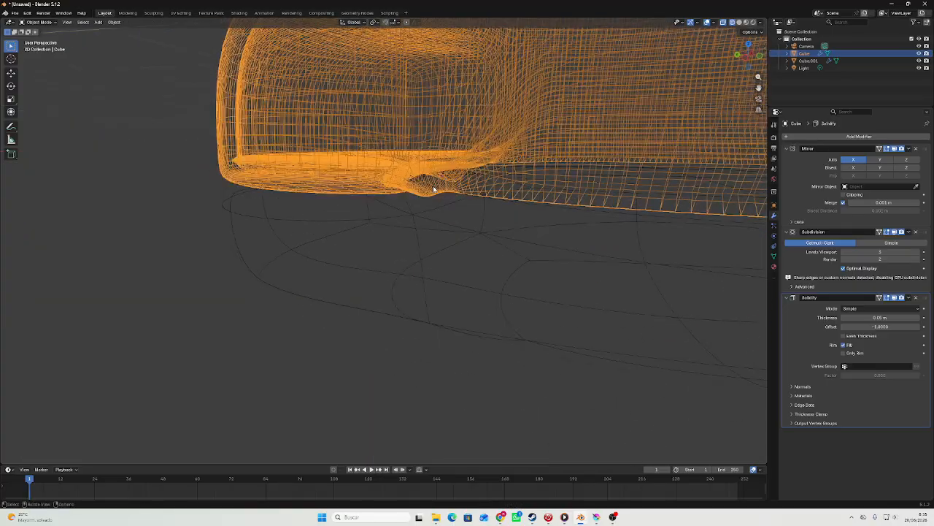
Restore solid shading and return the head to Object Mode.
{"action": "key", "text": "Tab"}
{"action": "key", "text": "z"}
{"action": "left_click", "coordinate": [538, 175]}
{"action": "mouse_move", "coordinate": [539, 175]}
{"action": "middle_mouse_down"}
{"action": "mouse_move", "coordinate": [479, 173]}
{"action": "mouse_move", "coordinate": [538, 171]}
{"action": "mouse_move", "coordinate": [524, 202]}
{"action": "mouse_move", "coordinate": [686, 67]}
{"action": "middle_mouse_up"}
{"action": "scroll", "coordinate": [538, 171], "scroll_direction": "down", "scroll_amount": 6}
{"action": "key", "text": "Tab"}
Select the lower jaw in the view facing the muzzle and lower it about 0.1 m along the Z axis.
{"action": "left_click", "coordinate": [755, 57]}
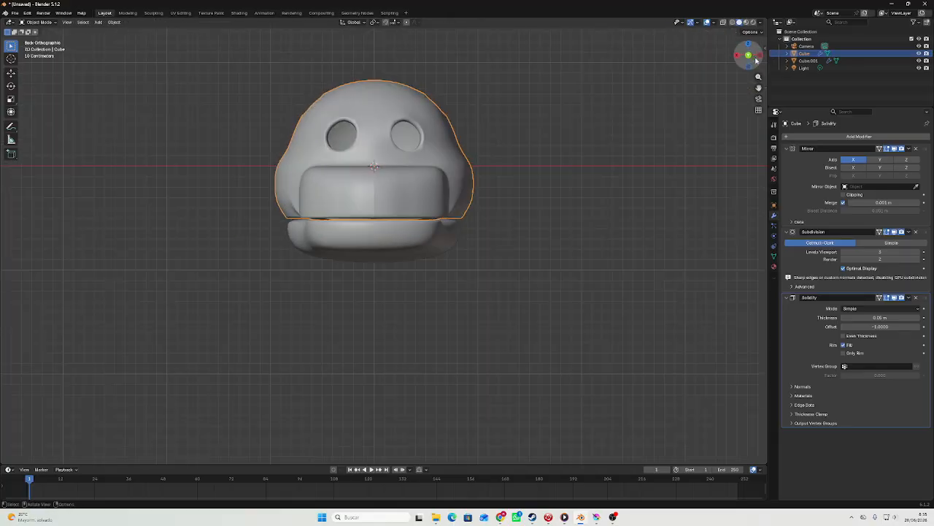
{"action": "left_click", "coordinate": [415, 228]}
{"action": "key", "text": "g"}
{"action": "key", "text": "z"}
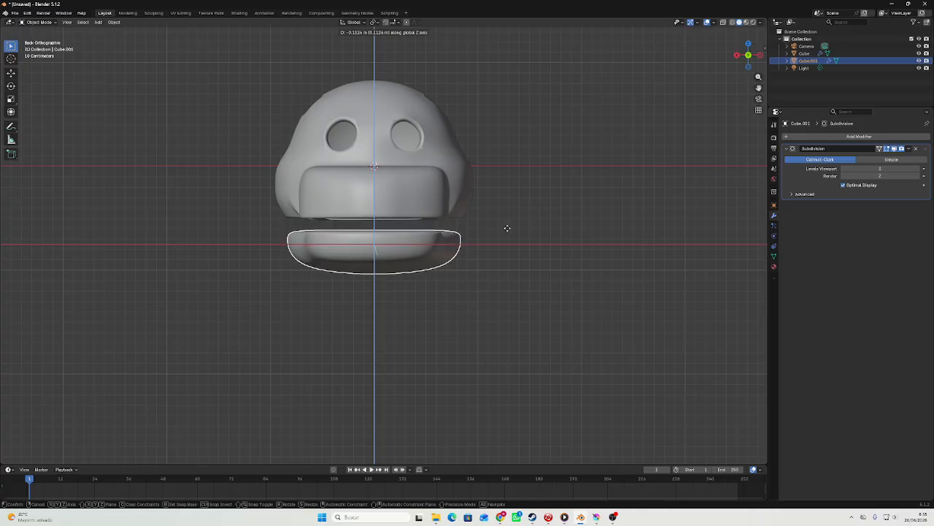
{"action": "left_click", "coordinate": [509, 229]}
{"action": "mouse_move", "coordinate": [509, 228]}
{"action": "middle_mouse_down"}
{"action": "mouse_move", "coordinate": [381, 228]}
{"action": "mouse_move", "coordinate": [518, 219]}
{"action": "middle_mouse_up"}
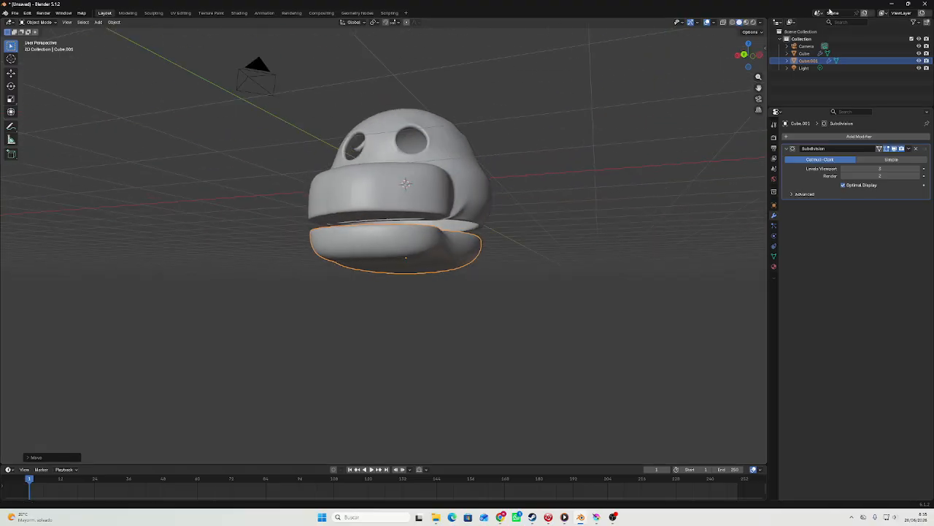
Add a new cube with a level 3 Subdivision modifier and shade it smooth.
{"action": "left_click", "coordinate": [739, 56]}
{"action": "scroll", "coordinate": [555, 229], "scroll_direction": "up", "scroll_amount": 4}
{"action": "scroll", "coordinate": [555, 229], "scroll_direction": "down", "scroll_amount": 5}
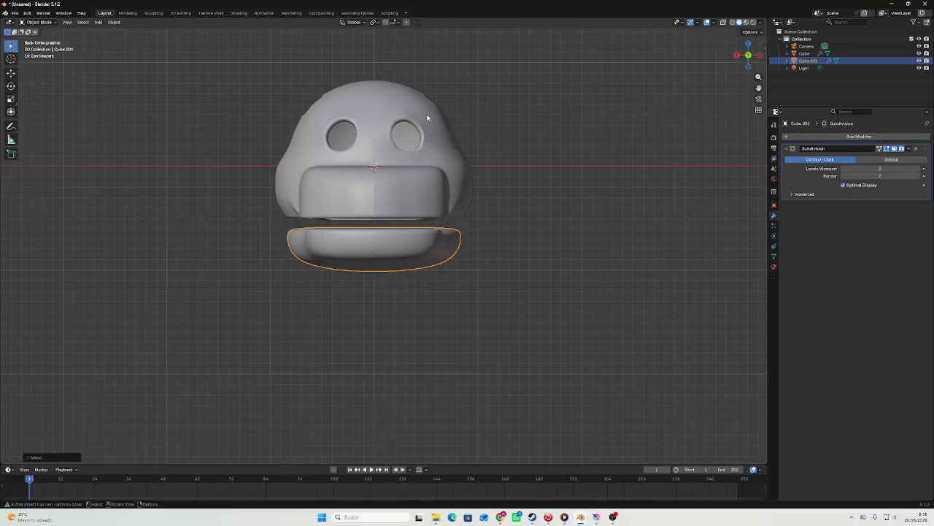
{"action": "scroll", "coordinate": [419, 131], "scroll_direction": "down", "scroll_amount": 3}
{"action": "scroll", "coordinate": [246, 177], "scroll_direction": "up", "scroll_amount": 1}
{"action": "left_click", "coordinate": [151, 129]}
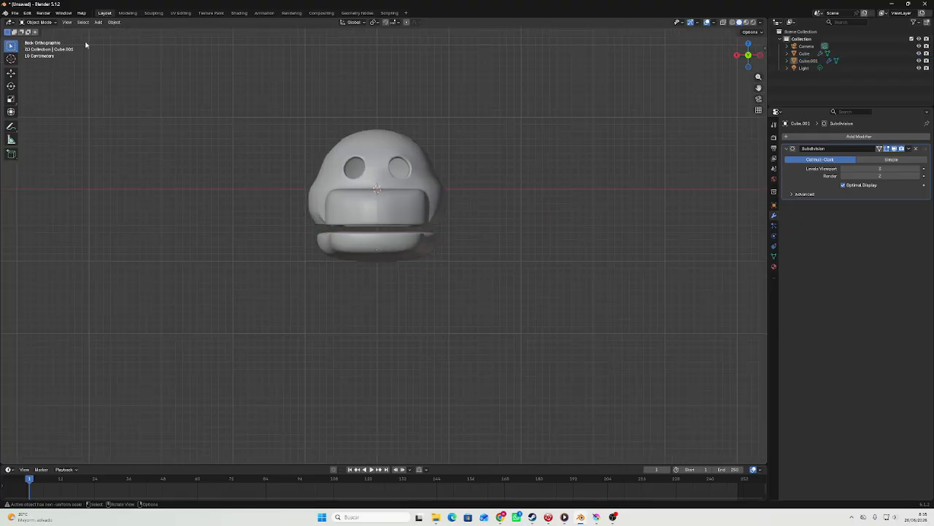
{"action": "left_click", "coordinate": [98, 22]}
{"action": "mouse_move", "coordinate": [102, 32]}
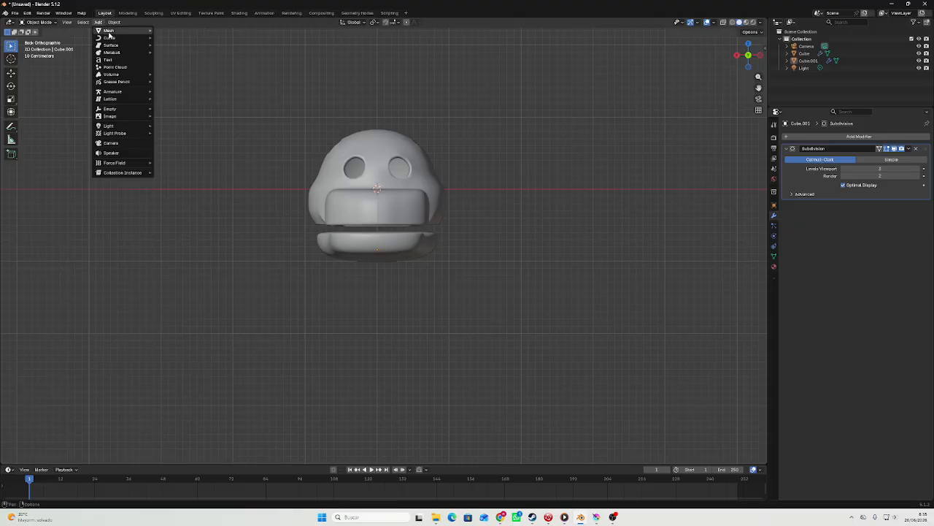
{"action": "left_click", "coordinate": [175, 38]}
{"action": "key", "text": "ctrl+3"}
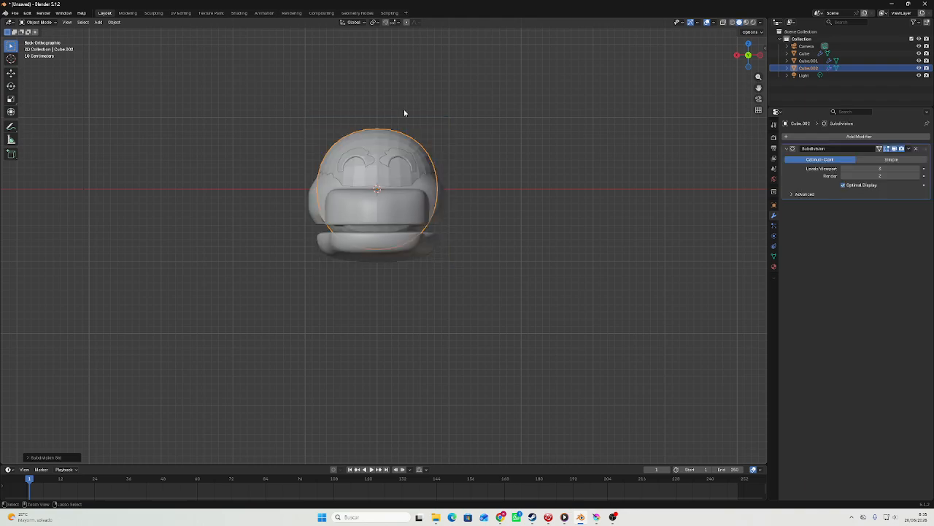
{"action": "right_click", "coordinate": [435, 106]}
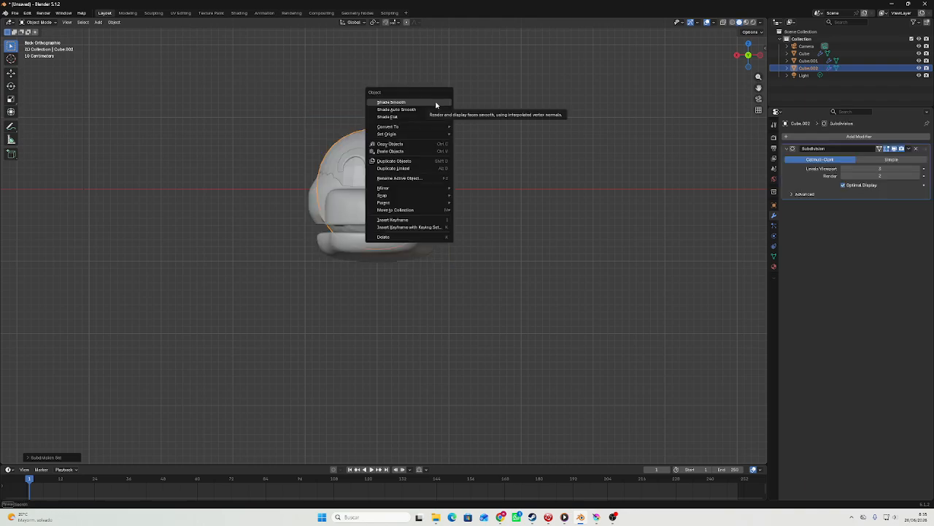
{"action": "left_click", "coordinate": [435, 106]}
Move the new rounded cube down along the Z axis until it is below the jaw.
{"action": "key", "text": "g"}
{"action": "key", "text": "z"}
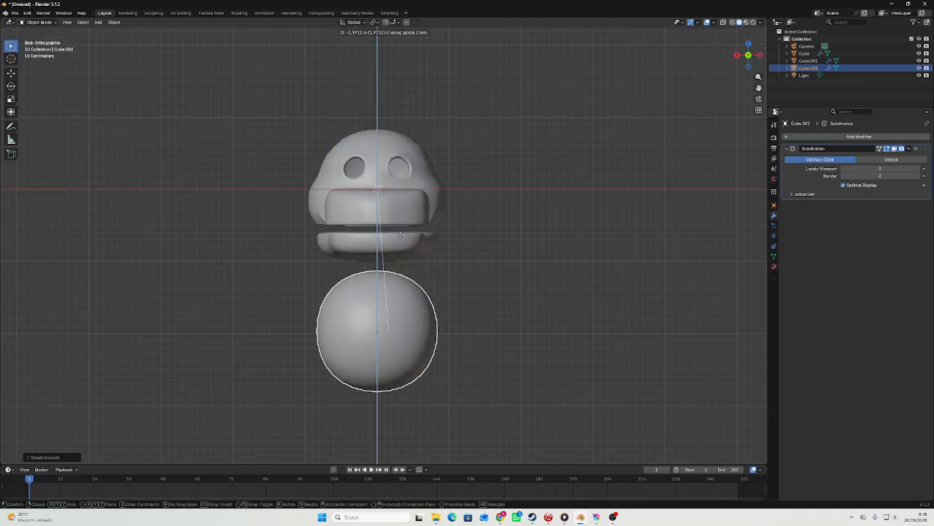
{"action": "left_click", "coordinate": [396, 261]}
{"action": "middle_click_drag", "start_coordinate": [396, 261], "coordinate": [407, 176], "text": "shift"}
Delete the new cube's bottom face to leave an open-bottomed body shape.
{"action": "key", "text": "Tab"}
{"action": "middle_click_drag", "start_coordinate": [430, 366], "coordinate": [426, 340]}
{"action": "key", "text": "3"}
{"action": "left_click", "coordinate": [416, 335]}
{"action": "right_click", "coordinate": [417, 335]}
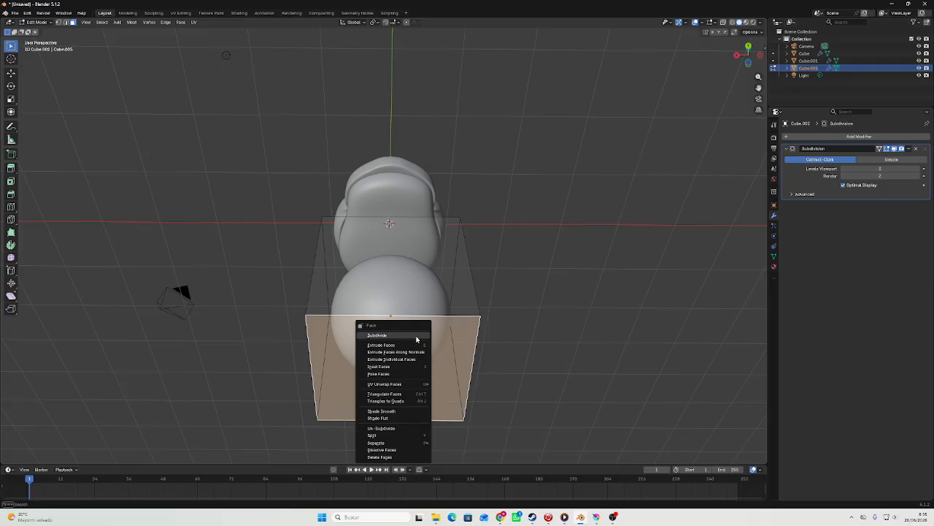
{"action": "left_click", "coordinate": [383, 458]}
{"action": "key", "text": "Tab"}
{"action": "middle_click_drag", "start_coordinate": [394, 439], "coordinate": [574, 273]}
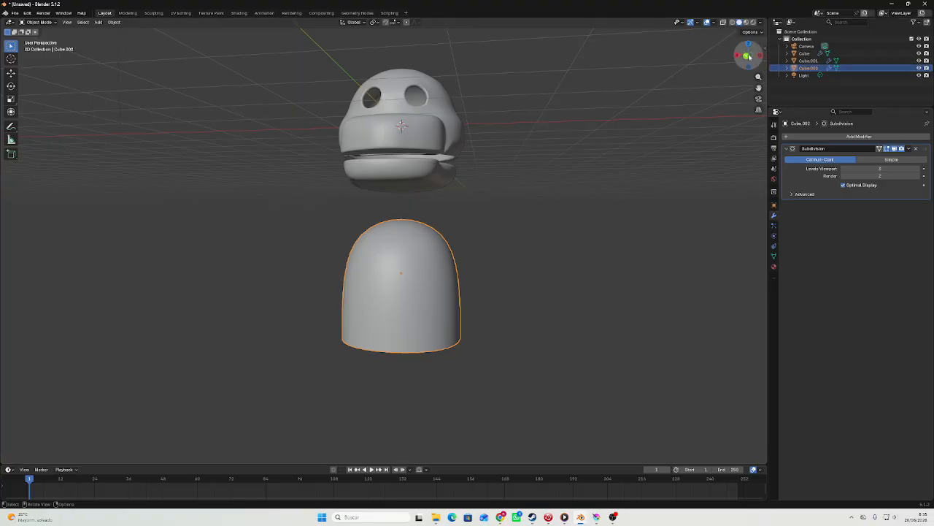
Scale the body up so it is wider than the head and reposition it beneath the jaw.
{"action": "left_click", "coordinate": [748, 56]}
{"action": "left_click", "coordinate": [747, 56]}
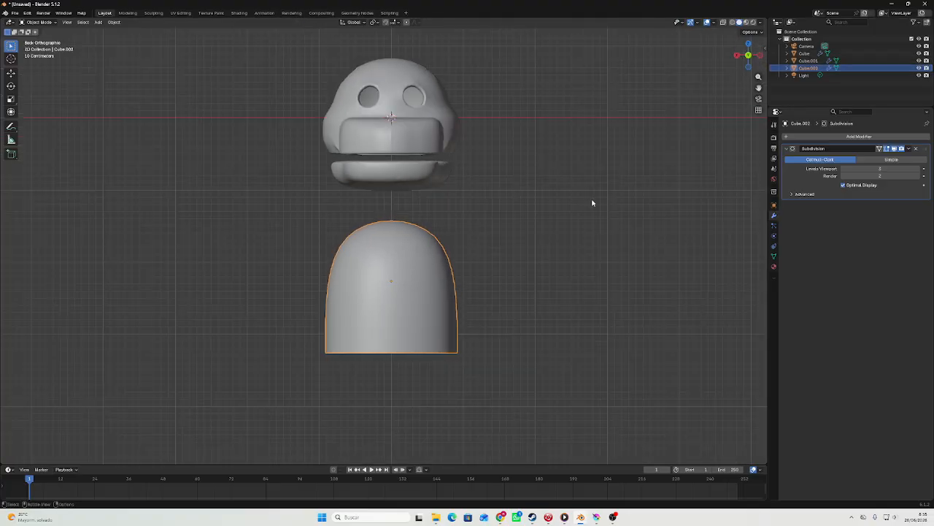
{"action": "key", "text": "s"}
{"action": "left_click", "coordinate": [634, 183]}
{"action": "key", "text": "g"}
{"action": "left_click", "coordinate": [633, 209]}
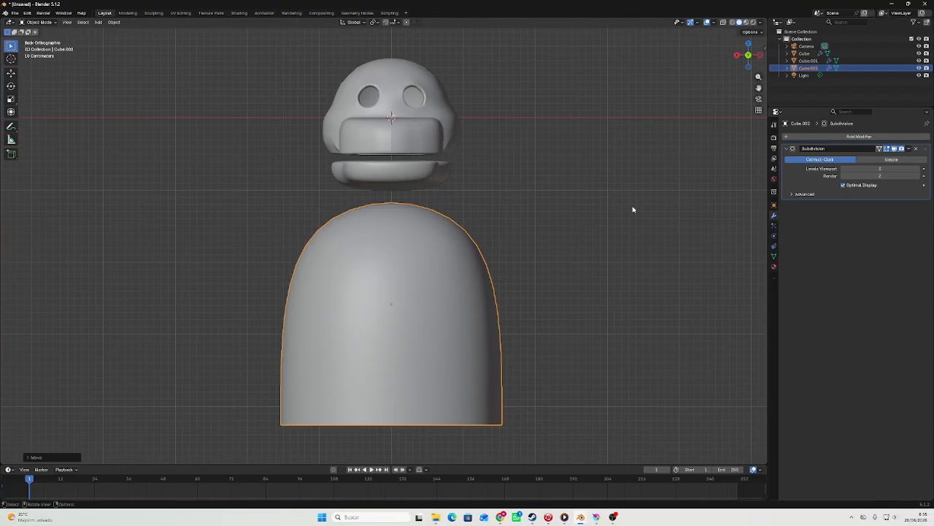
Scale the body back down and place it just under the jaw, fine-tuning its size.
{"action": "key", "text": "s"}
{"action": "left_click", "coordinate": [576, 216]}
{"action": "key", "text": "g"}
{"action": "middle_click_drag", "start_coordinate": [573, 210], "coordinate": [476, 209]}
{"action": "left_click", "coordinate": [567, 186]}
{"action": "key", "text": "s"}
{"action": "left_click", "coordinate": [569, 185]}
Widen the body's top face along the X axis to form broader shoulders.
{"action": "key", "text": "Tab"}
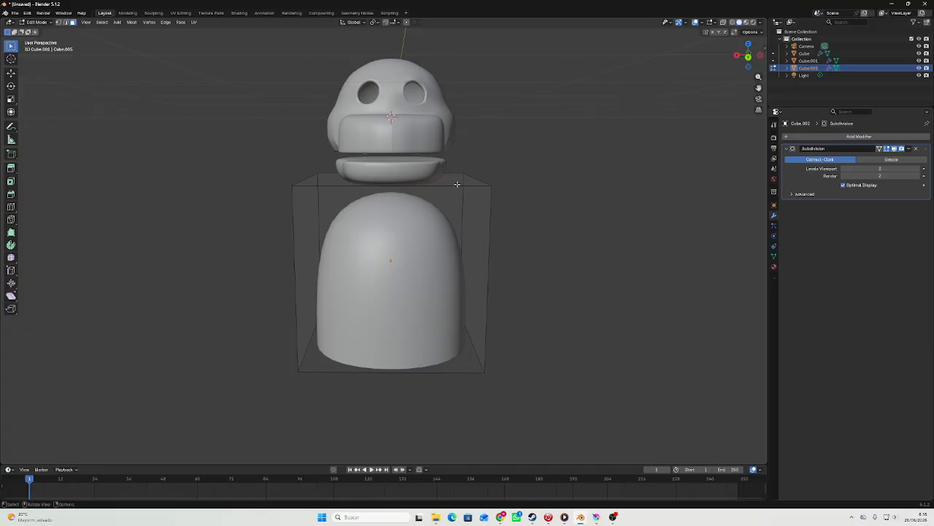
{"action": "left_click", "coordinate": [456, 179]}
{"action": "left_click", "coordinate": [748, 58]}
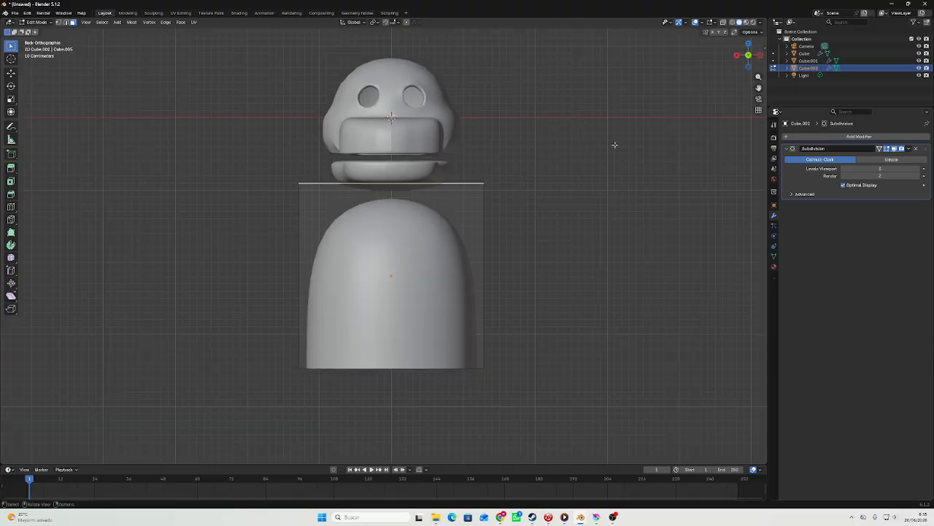
{"action": "key", "text": "s"}
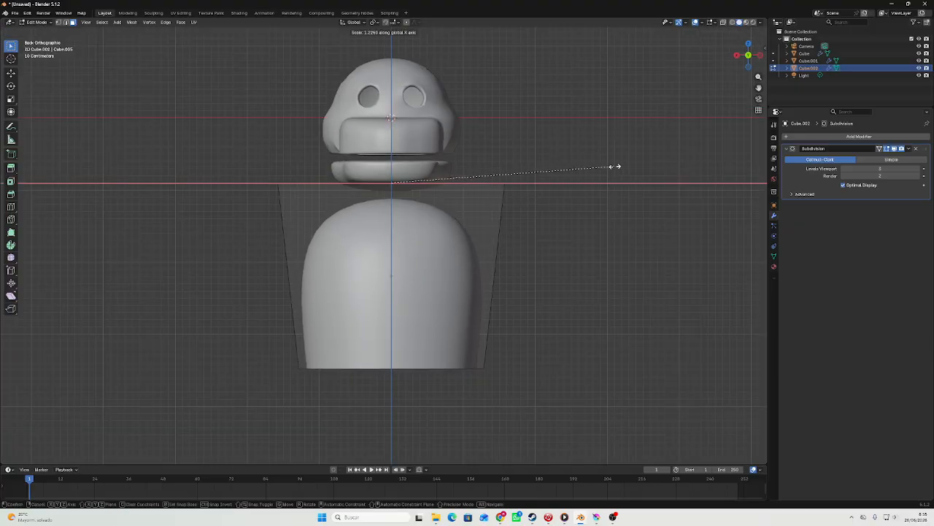
{"action": "left_click", "coordinate": [646, 168]}
{"action": "key", "text": "Tab"}
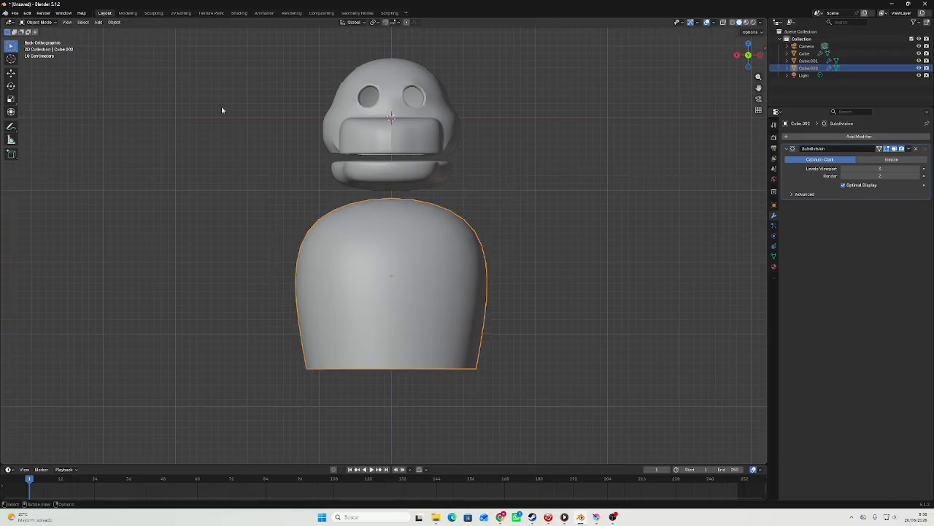
{"action": "left_click", "coordinate": [44, 22]}
{"action": "key", "text": "Tab"}
{"action": "key", "text": "Tab"}
{"action": "key", "text": "ctrl+Tab"}
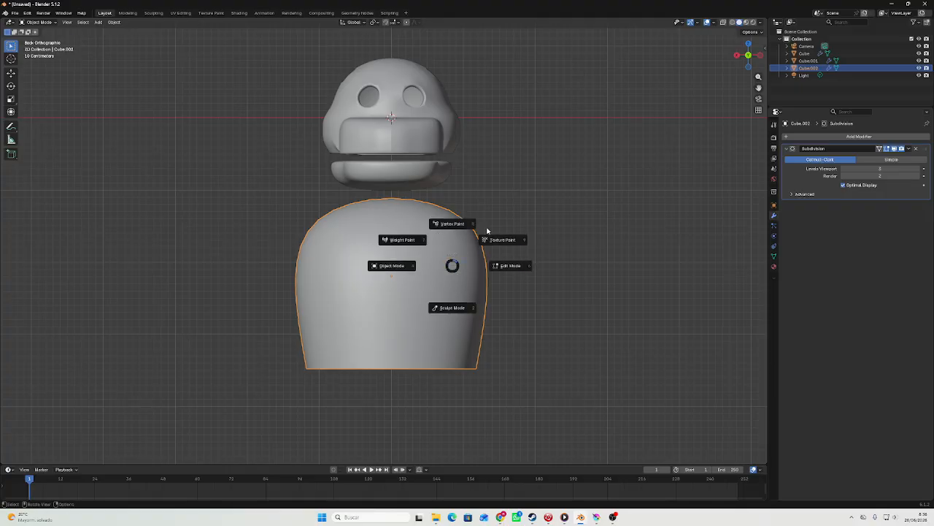
{"action": "left_click", "coordinate": [507, 264]}
{"action": "key", "text": "Tab"}
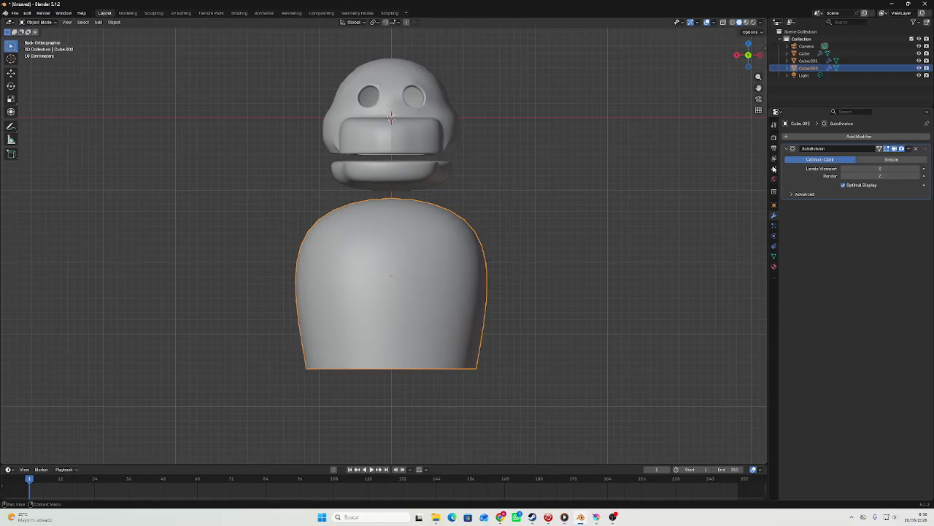
Add a Solidify modifier to the lower jaw and raise its thickness to 0.06 m.
{"action": "middle_click_drag", "start_coordinate": [560, 180], "coordinate": [519, 194]}
{"action": "scroll", "coordinate": [516, 185], "scroll_direction": "up", "scroll_amount": 3}
{"action": "left_click", "coordinate": [486, 116]}
{"action": "left_click", "coordinate": [869, 136]}
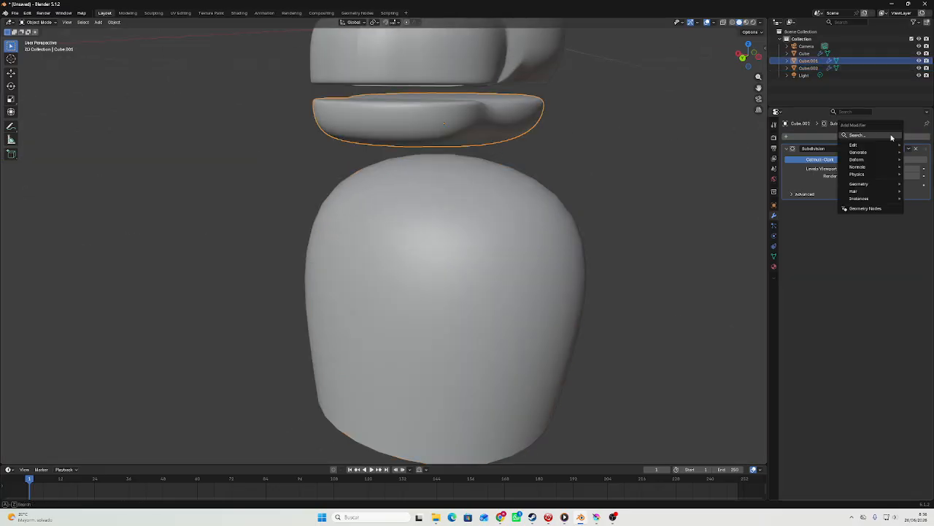
{"action": "key", "text": "space"}
{"action": "left_click", "coordinate": [794, 150]}
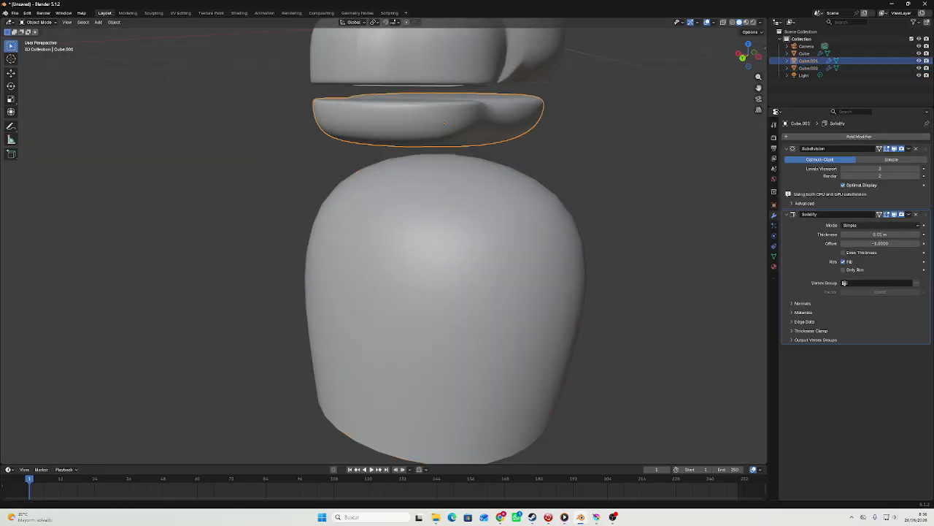
{"action": "left_click", "coordinate": [919, 235]}
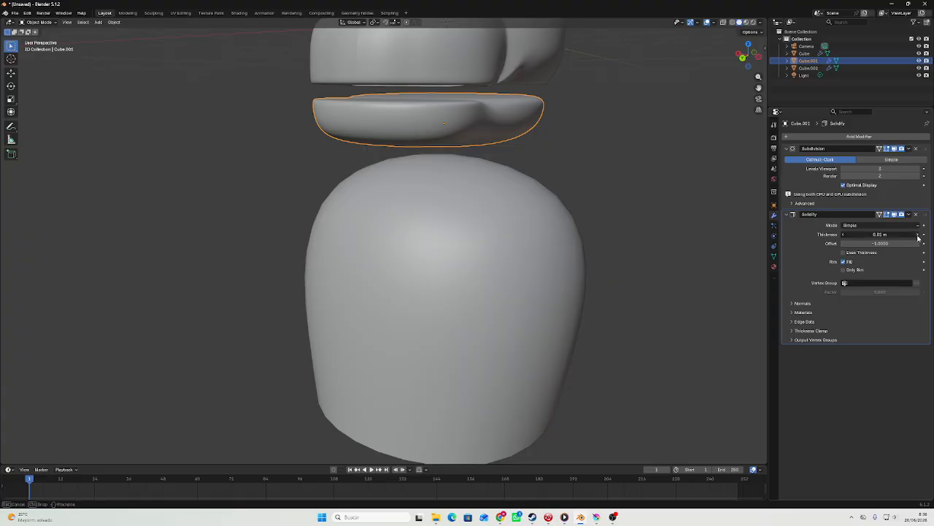
{"action": "left_click", "coordinate": [920, 225]}
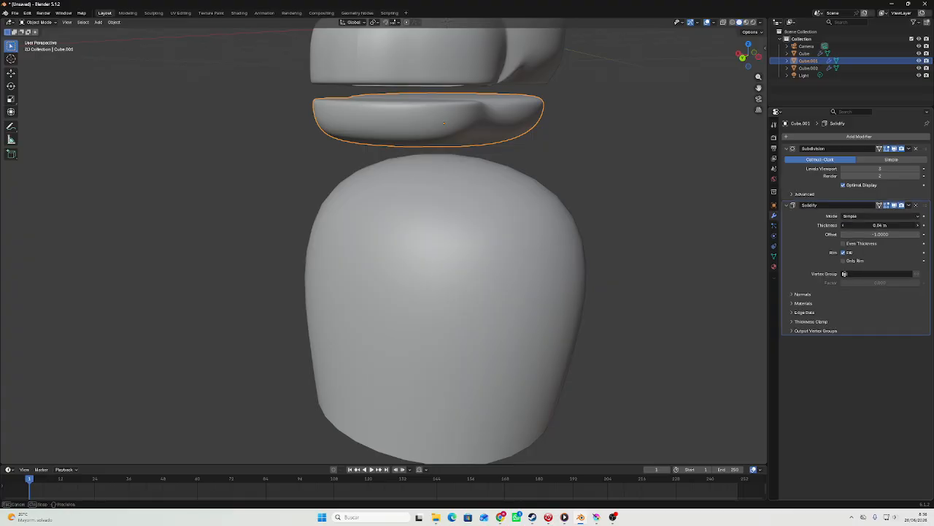
{"action": "left_click", "coordinate": [920, 225]}
{"action": "middle_click_drag", "start_coordinate": [667, 156], "coordinate": [652, 103]}
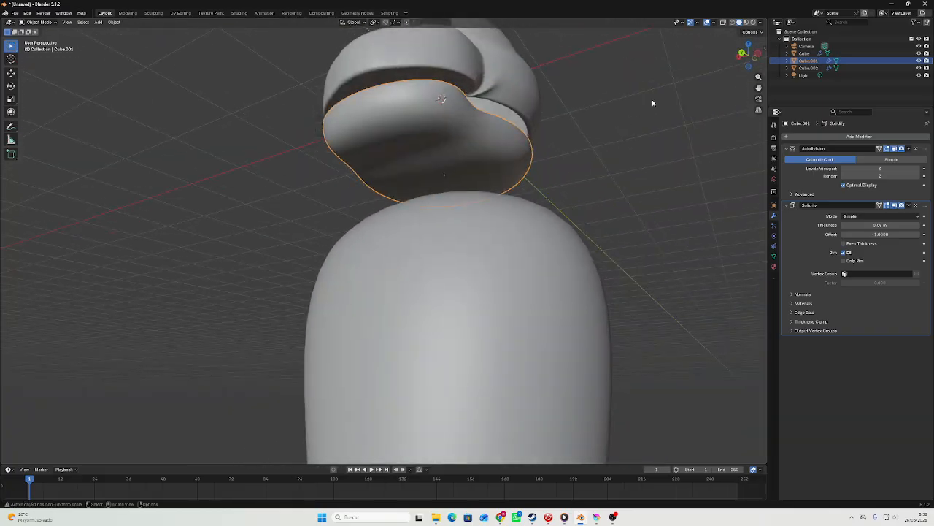
Apply the body's Subdivision modifier to its mesh.
{"action": "left_click", "coordinate": [742, 53]}
{"action": "left_click", "coordinate": [502, 269]}
{"action": "scroll", "coordinate": [493, 260], "scroll_direction": "down", "scroll_amount": 4}
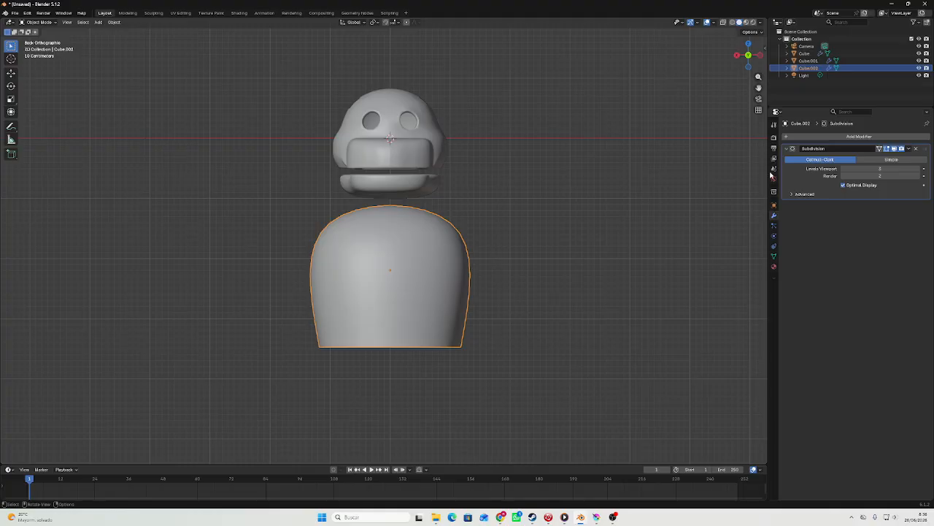
{"action": "left_click", "coordinate": [908, 149]}
{"action": "left_click", "coordinate": [896, 158]}
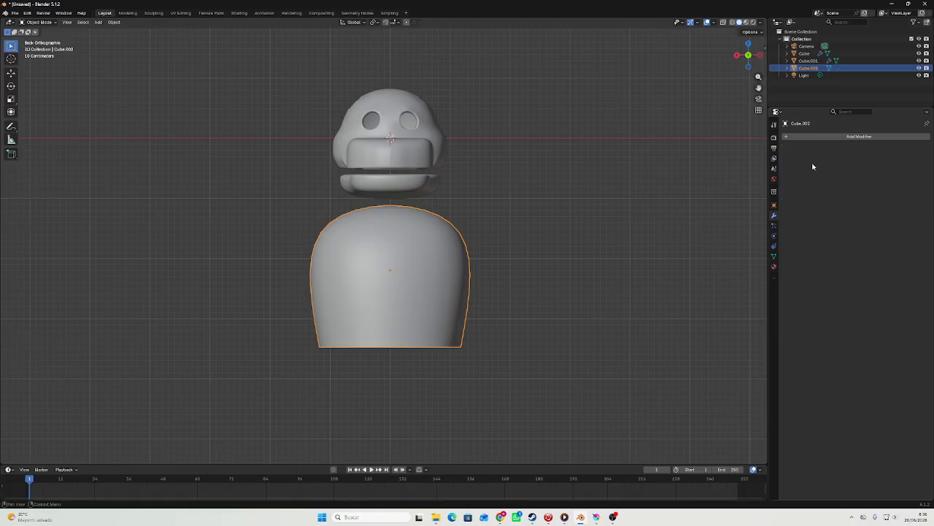
Delete all faces on one side of the body's vertical centreline, leaving half of the mesh.
{"action": "key", "text": "Tab"}
{"action": "middle_click_drag", "start_coordinate": [548, 196], "coordinate": [489, 206]}
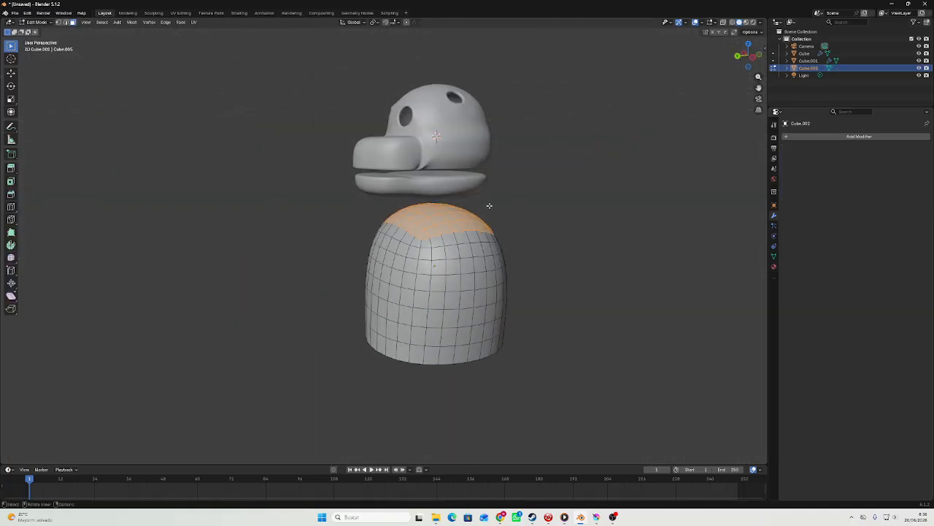
{"action": "left_click", "coordinate": [739, 57]}
{"action": "left_click_drag", "start_coordinate": [231, 167], "coordinate": [384, 401]}
{"action": "right_click", "coordinate": [385, 414]}
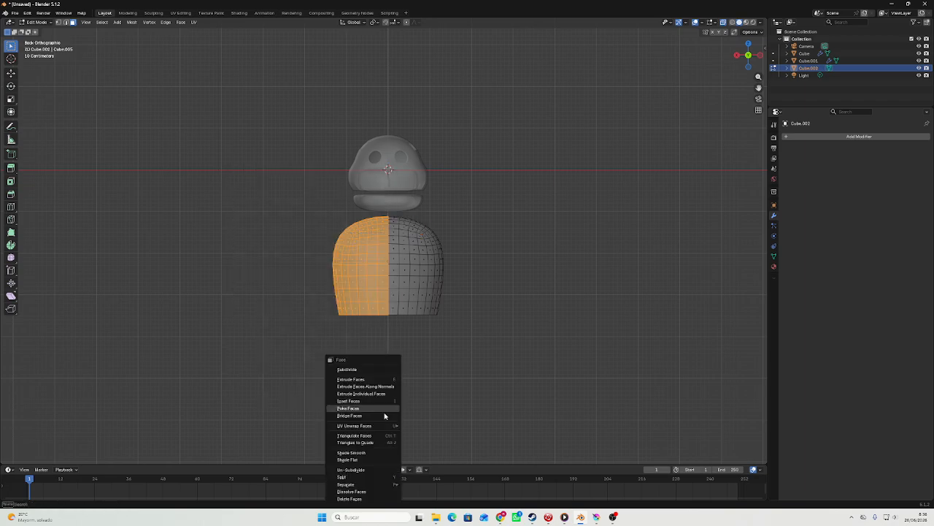
{"action": "left_click", "coordinate": [371, 499]}
Add a Mirror modifier on the X axis to rebuild the missing half of the body.
{"action": "key", "text": "Tab"}
{"action": "left_click", "coordinate": [847, 137]}
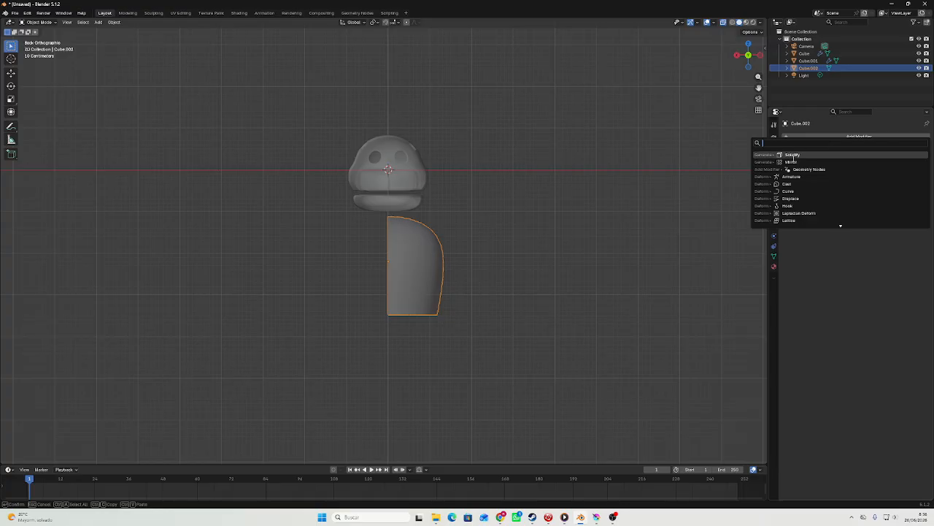
{"action": "left_click", "coordinate": [791, 162]}
Add a Solidify modifier to the body and increase its wall thickness.
{"action": "left_click", "coordinate": [847, 137]}
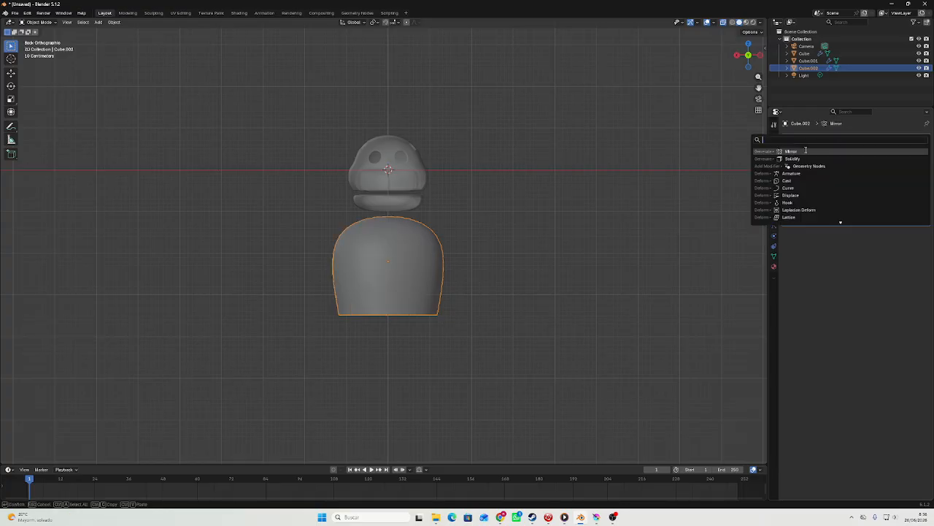
{"action": "left_click", "coordinate": [793, 159]}
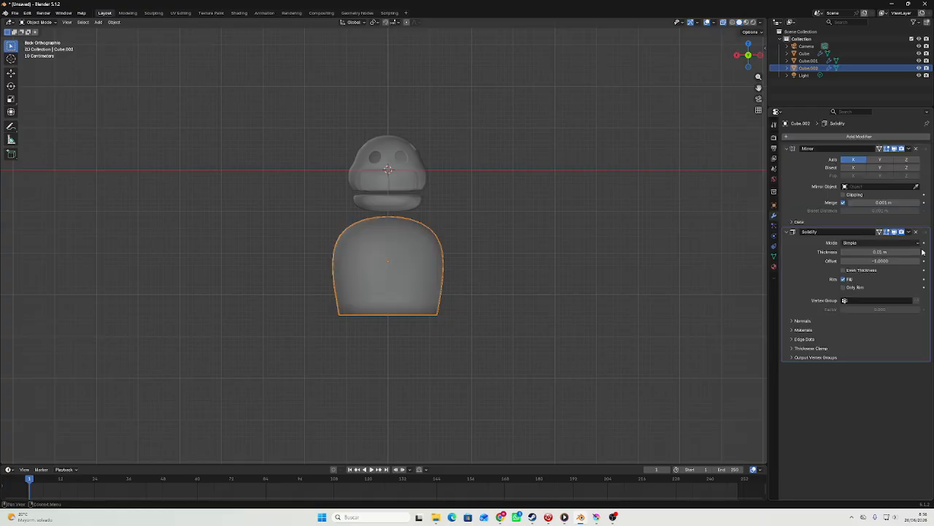
{"action": "left_click", "coordinate": [918, 252]}
{"action": "left_click", "coordinate": [917, 252]}
{"action": "left_click", "coordinate": [917, 252]}
{"action": "left_click", "coordinate": [918, 251]}
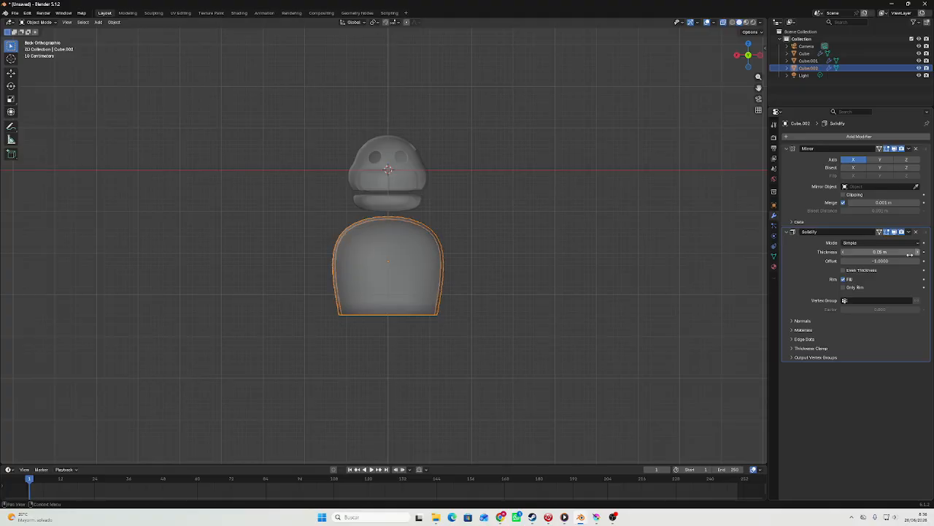
Delete a block of faces, four wide by three high, on the body's upper side to open an arm hole.
{"action": "middle_click_drag", "start_coordinate": [668, 292], "coordinate": [529, 263]}
{"action": "key", "text": "Tab"}
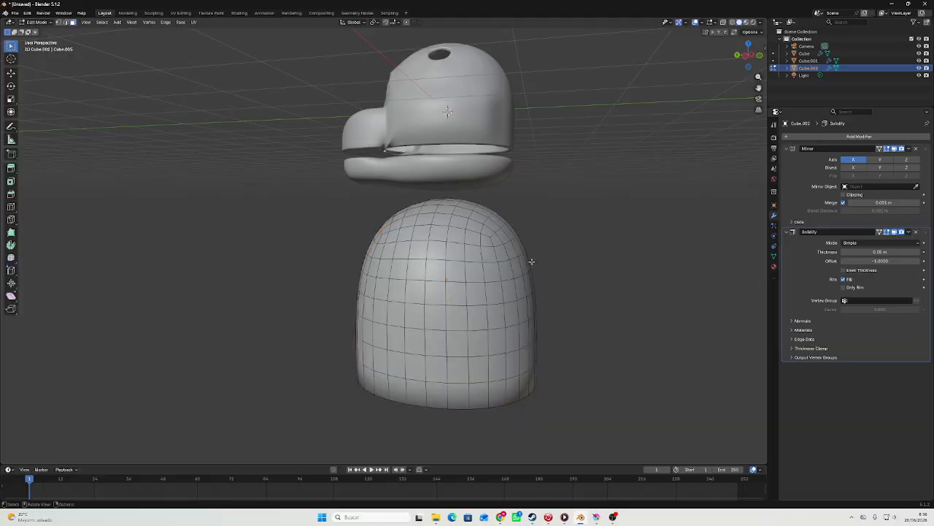
{"action": "scroll", "coordinate": [528, 262], "scroll_direction": "up", "scroll_amount": 3}
{"action": "left_click", "coordinate": [543, 263]}
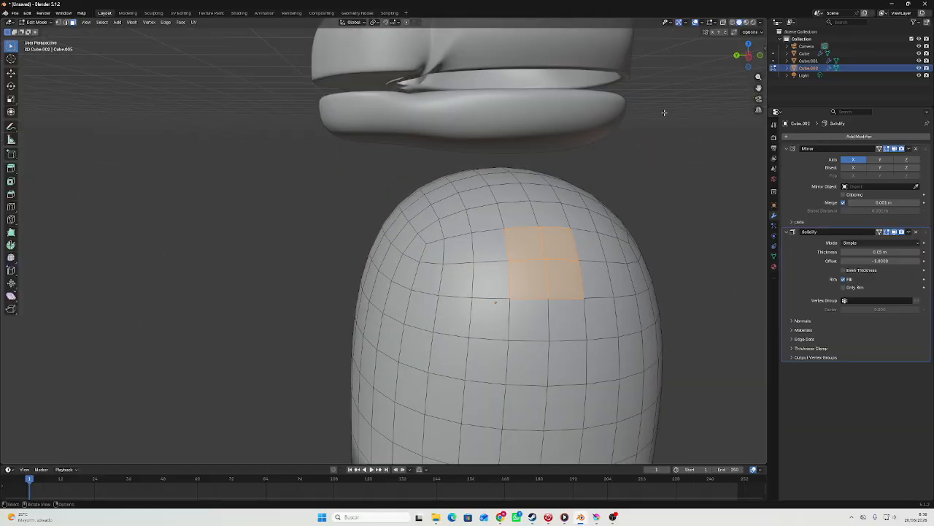
{"action": "left_click", "coordinate": [748, 58]}
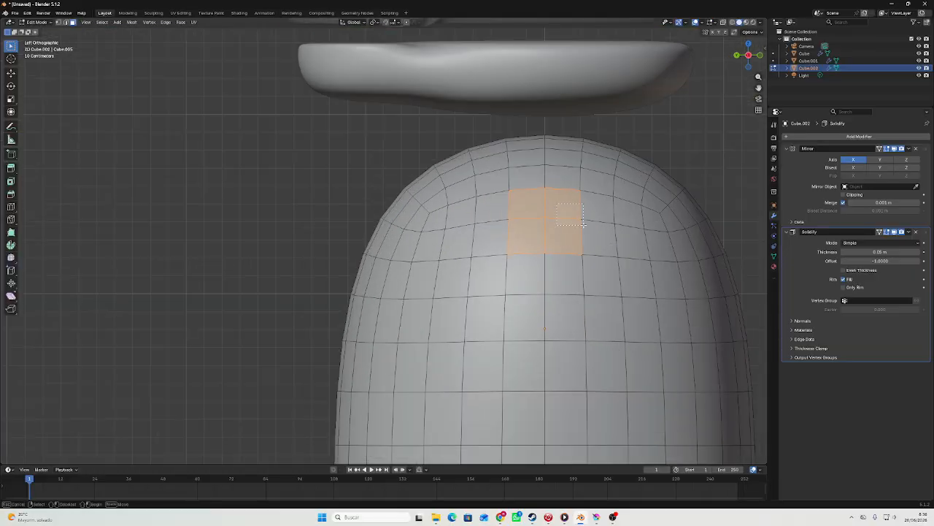
{"action": "left_click", "coordinate": [602, 226], "text": "shift"}
{"action": "left_click_drag", "start_coordinate": [527, 263], "coordinate": [577, 285], "text": "shift"}
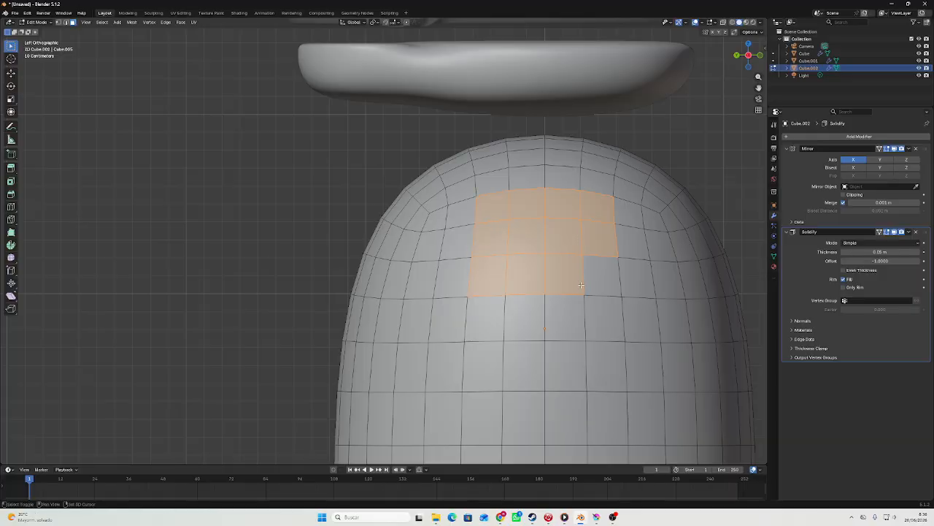
{"action": "left_click", "coordinate": [594, 270], "text": "shift"}
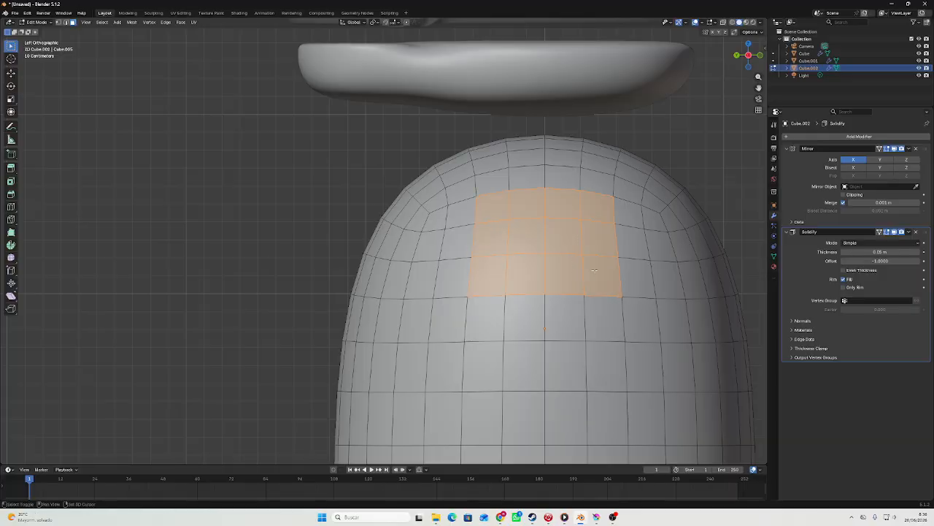
{"action": "right_click", "coordinate": [541, 211]}
{"action": "left_click", "coordinate": [545, 209]}
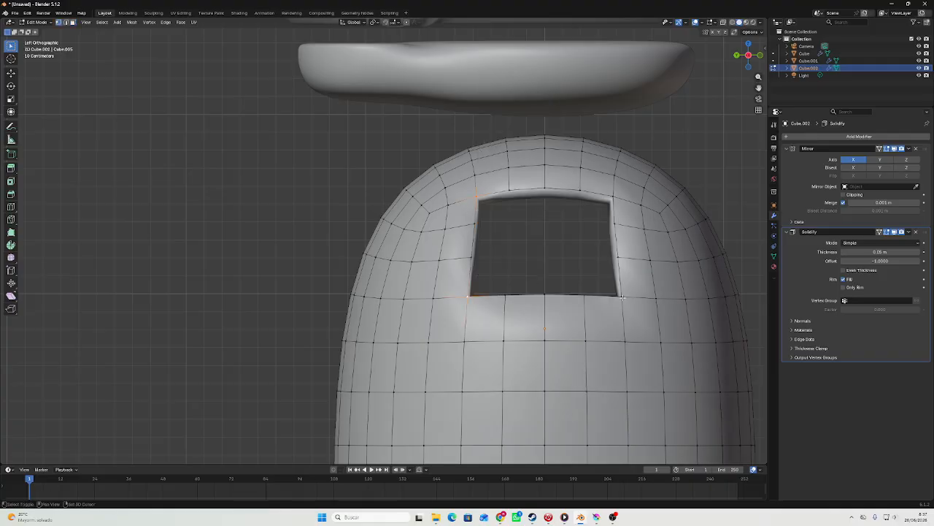
Scale the arm hole's four corner vertices inward to round the opening, and shift them along the X axis.
{"action": "key", "text": "s"}
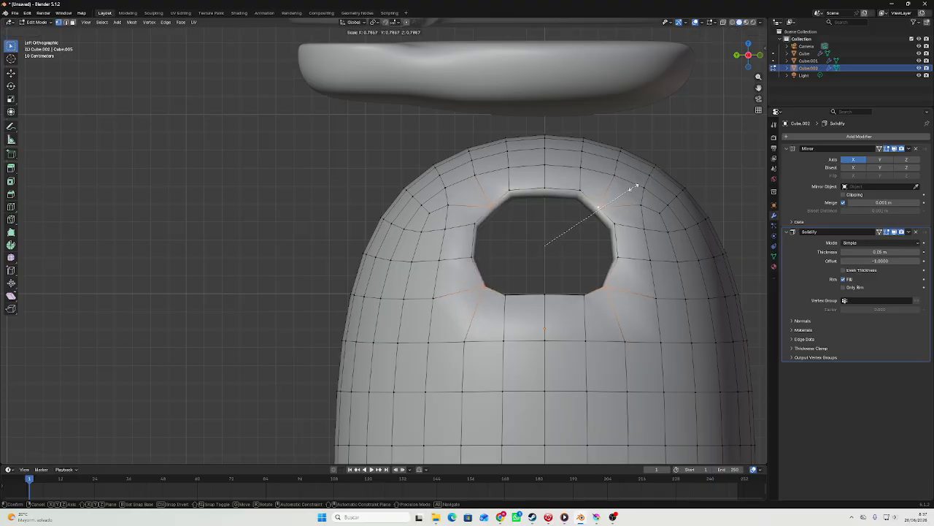
{"action": "left_click", "coordinate": [640, 184]}
{"action": "key", "text": "Tab"}
{"action": "middle_click_drag", "start_coordinate": [641, 185], "coordinate": [571, 192]}
{"action": "key", "text": "Tab"}
{"action": "key", "text": "s"}
{"action": "key", "text": "shift+y"}
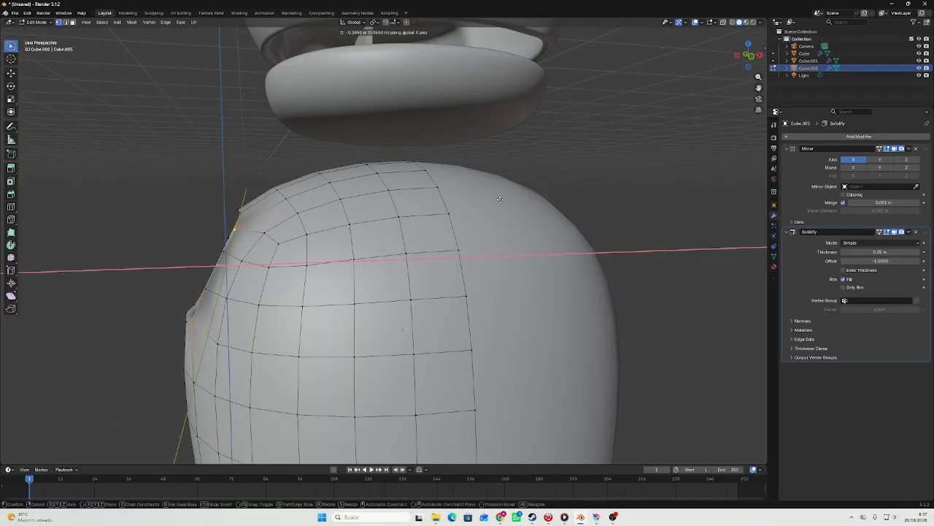
{"action": "left_click", "coordinate": [497, 197]}
Add a level 3 Subdivision modifier to the body and shade it smooth.
{"action": "key", "text": "Tab"}
{"action": "middle_click_drag", "start_coordinate": [496, 197], "coordinate": [674, 211]}
{"action": "key", "text": "Tab"}
{"action": "scroll", "coordinate": [575, 170], "scroll_direction": "down", "scroll_amount": 4}
{"action": "key", "text": "Tab"}
{"action": "middle_click_drag", "start_coordinate": [593, 188], "coordinate": [570, 192]}
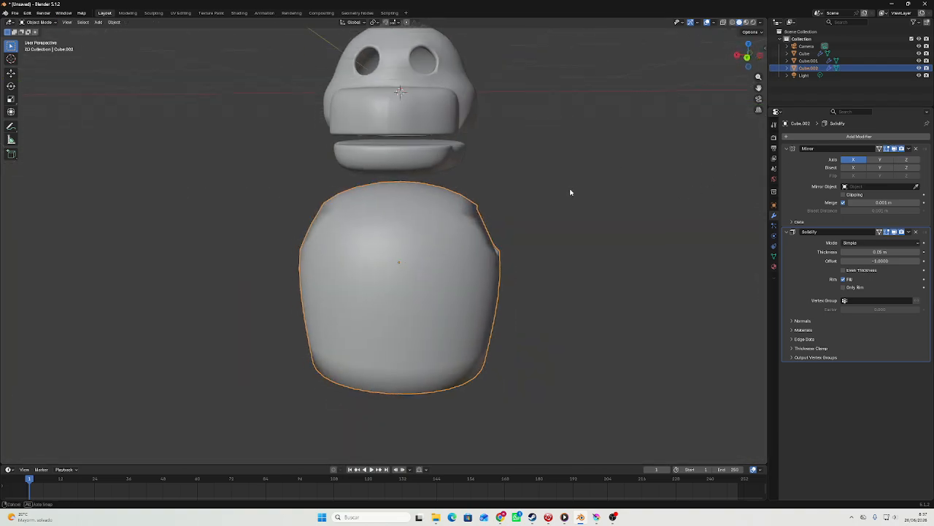
{"action": "key", "text": "ctrl+3"}
{"action": "right_click", "coordinate": [475, 218]}
{"action": "left_click", "coordinate": [469, 217]}
Select the body's front faces from the centreline outward four columns, below the top rows and down to the bottom edge.
{"action": "left_click", "coordinate": [747, 57]}
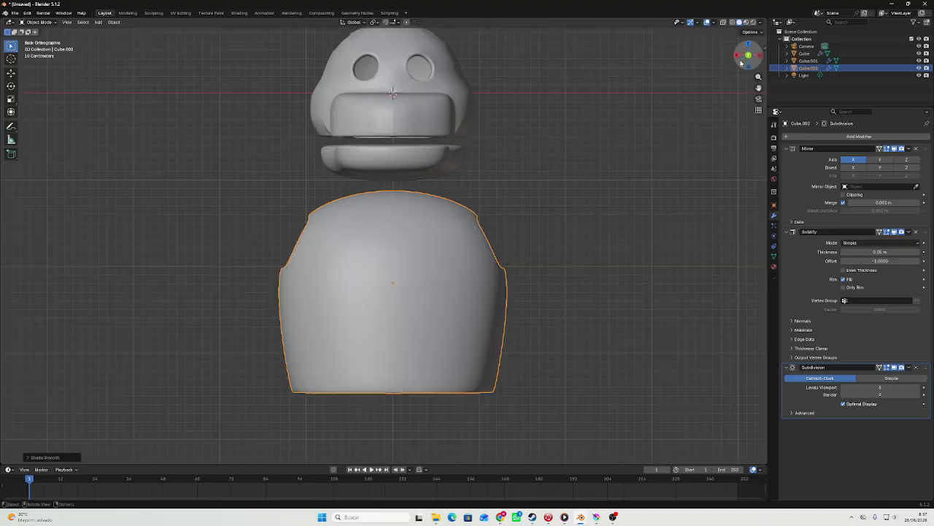
{"action": "scroll", "coordinate": [580, 165], "scroll_direction": "down", "scroll_amount": 4}
{"action": "key", "text": "Tab"}
{"action": "middle_click_drag", "start_coordinate": [431, 313], "coordinate": [401, 293]}
{"action": "scroll", "coordinate": [428, 295], "scroll_direction": "up", "scroll_amount": 2}
{"action": "key", "text": "3"}
{"action": "left_click", "coordinate": [747, 55]}
{"action": "scroll", "coordinate": [523, 175], "scroll_direction": "up", "scroll_amount": 4}
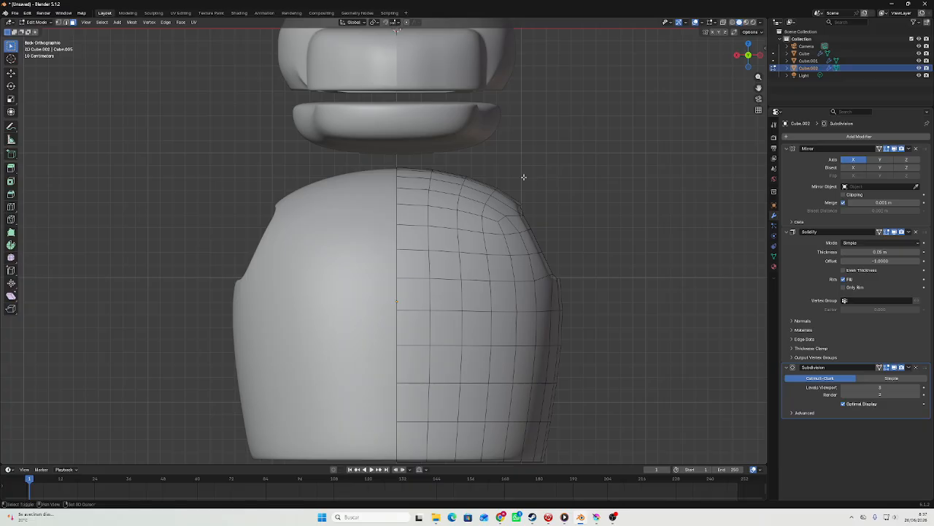
{"action": "middle_click_drag", "start_coordinate": [524, 175], "coordinate": [514, 137], "text": "shift"}
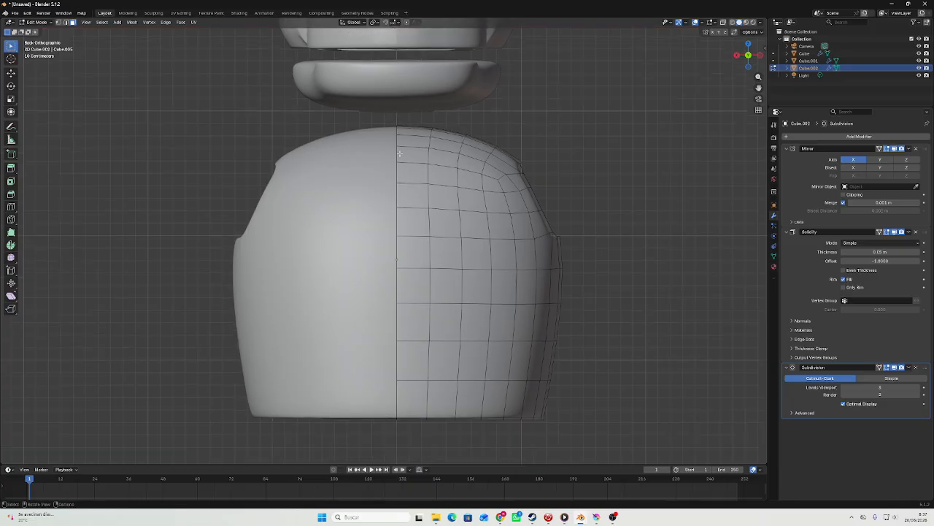
{"action": "left_click_drag", "start_coordinate": [441, 185], "coordinate": [412, 197]}
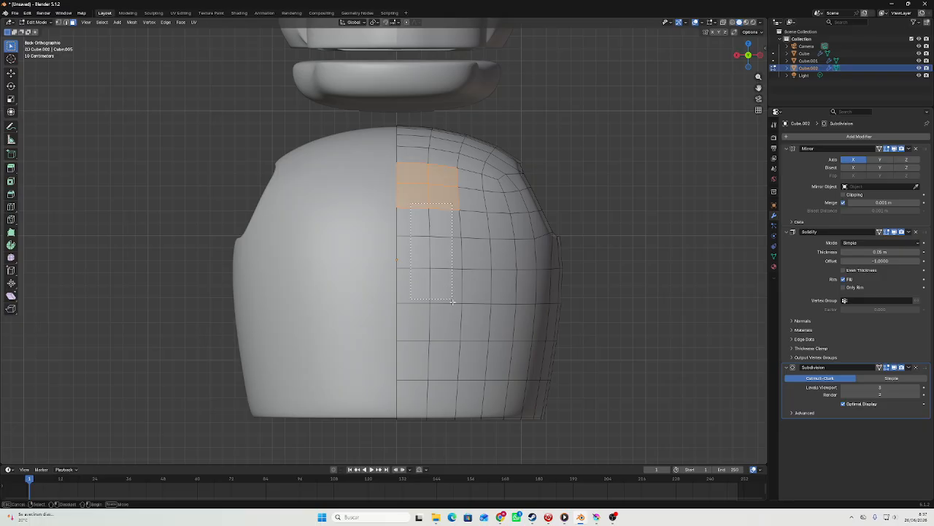
{"action": "left_click_drag", "start_coordinate": [452, 396], "coordinate": [453, 398], "text": "shift"}
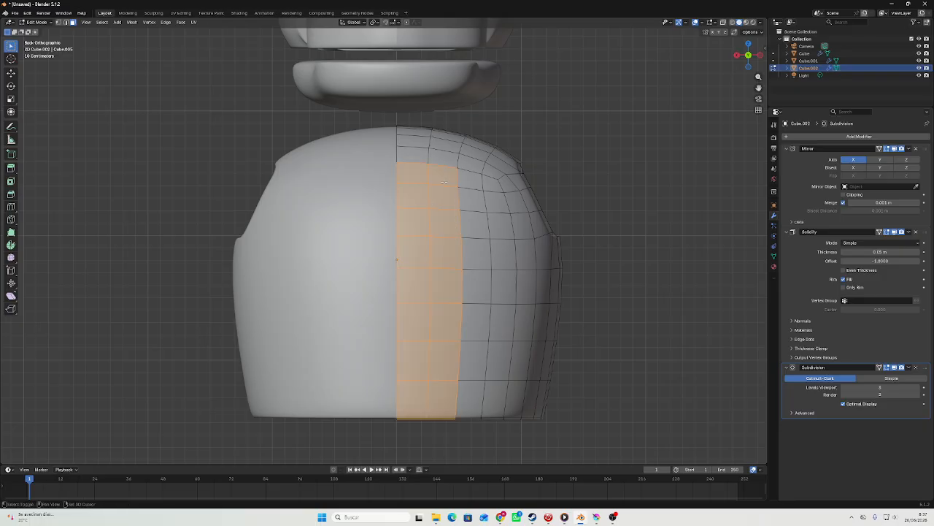
{"action": "left_click_drag", "start_coordinate": [470, 179], "coordinate": [485, 191], "text": "shift"}
{"action": "left_click_drag", "start_coordinate": [475, 203], "coordinate": [495, 343], "text": "shift"}
{"action": "left_click_drag", "start_coordinate": [502, 400], "coordinate": [501, 400], "text": "shift"}
{"action": "middle_click_drag", "start_coordinate": [502, 400], "coordinate": [451, 223]}
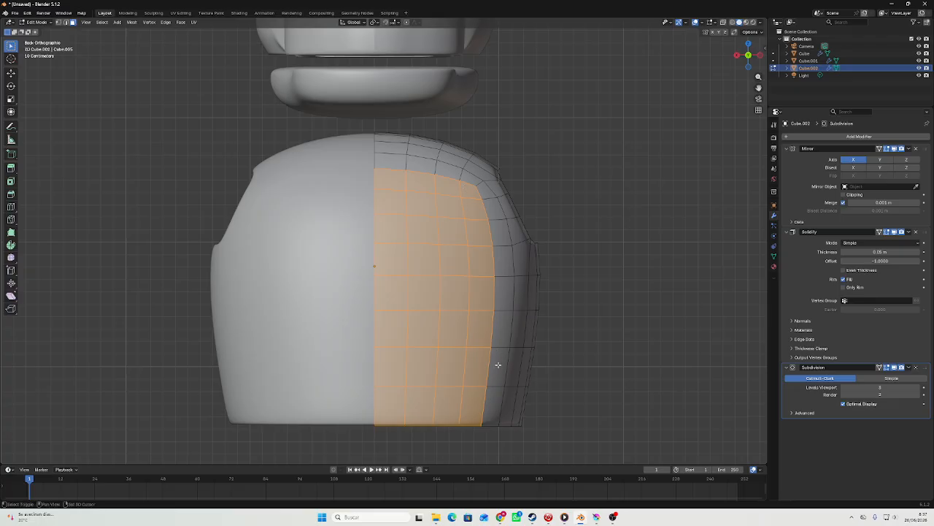
{"action": "left_click", "coordinate": [493, 372], "text": "alt+shift"}
{"action": "key", "text": "ctrl+z"}
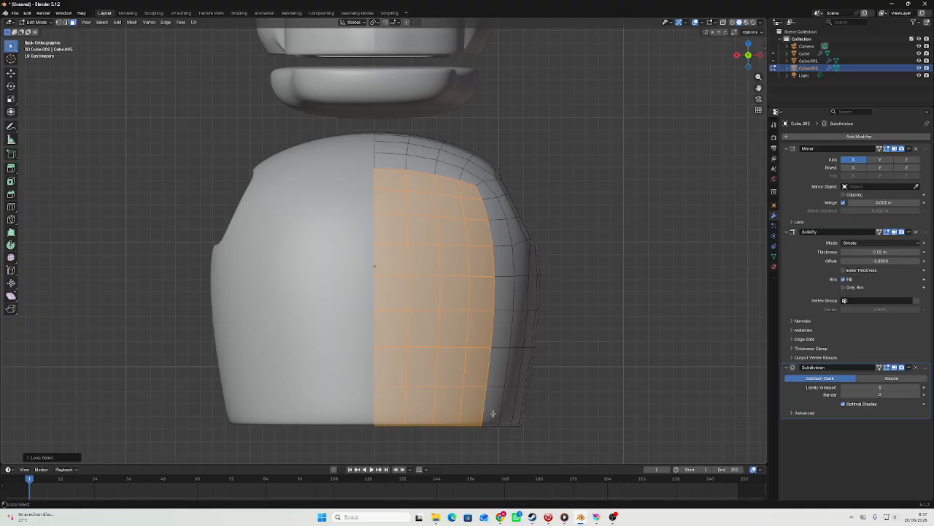
{"action": "left_click", "coordinate": [493, 413], "text": "alt+shift"}
{"action": "key", "text": "ctrl+z"}
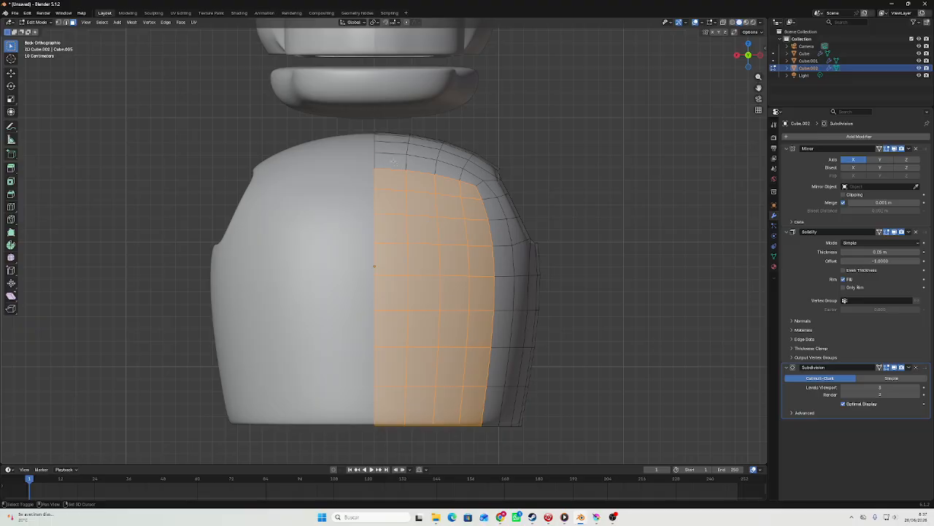
Extend the front face selection by one row at the top and one column along the outer side down to the bottom.
{"action": "left_click", "coordinate": [447, 169], "text": "alt+shift"}
{"action": "key", "text": "ctrl+z"}
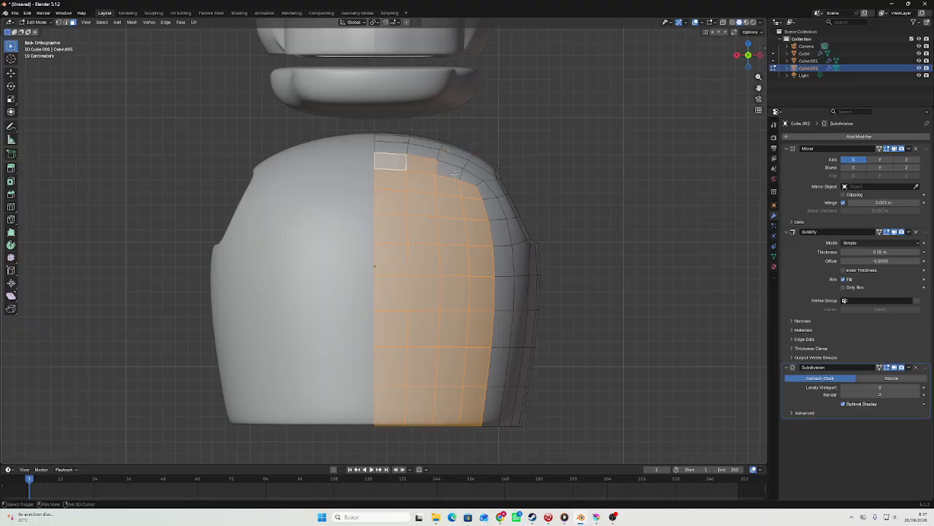
{"action": "left_click", "coordinate": [454, 173], "text": "shift"}
{"action": "left_click", "coordinate": [473, 181], "text": "shift"}
{"action": "left_click", "coordinate": [494, 211], "text": "shift"}
{"action": "left_click", "coordinate": [501, 233], "text": "shift"}
{"action": "left_click", "coordinate": [502, 258], "text": "shift"}
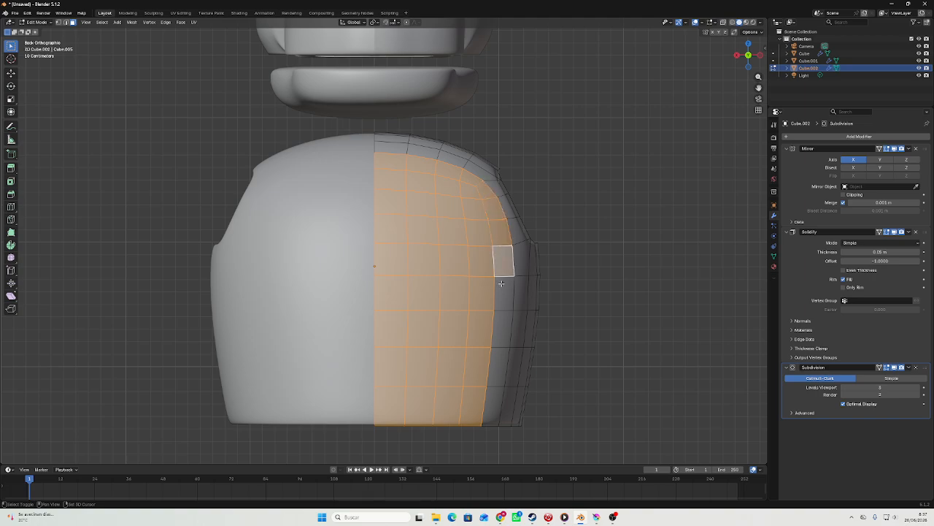
{"action": "left_click", "coordinate": [501, 288], "text": "shift"}
{"action": "left_click", "coordinate": [503, 321], "text": "shift"}
{"action": "left_click", "coordinate": [502, 363], "text": "shift"}
{"action": "left_click", "coordinate": [495, 389], "text": "shift"}
{"action": "key", "text": "Tab"}
{"action": "scroll", "coordinate": [499, 346], "scroll_direction": "down", "scroll_amount": 4}
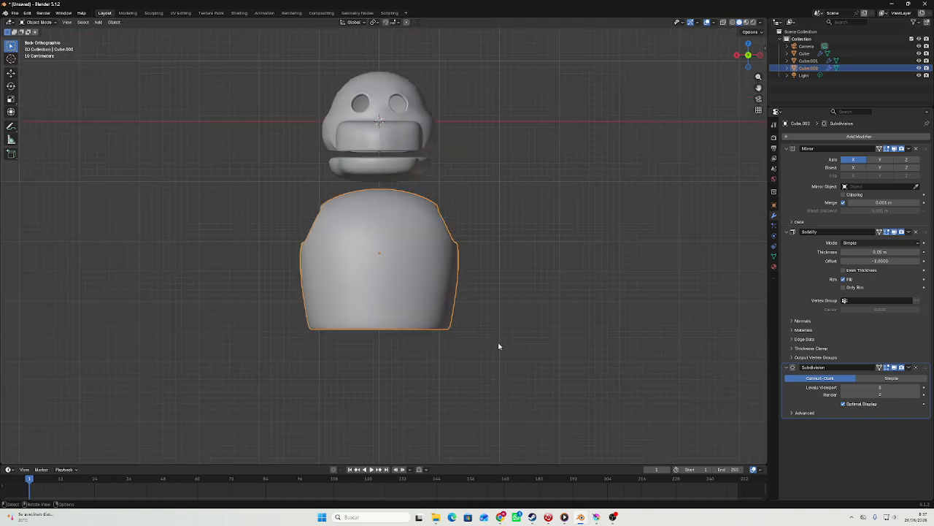
{"action": "left_click", "coordinate": [405, 168], "text": "shift"}
{"action": "left_click", "coordinate": [404, 131], "text": "shift"}
{"action": "left_click", "coordinate": [431, 260]}
{"action": "key", "text": "Tab"}
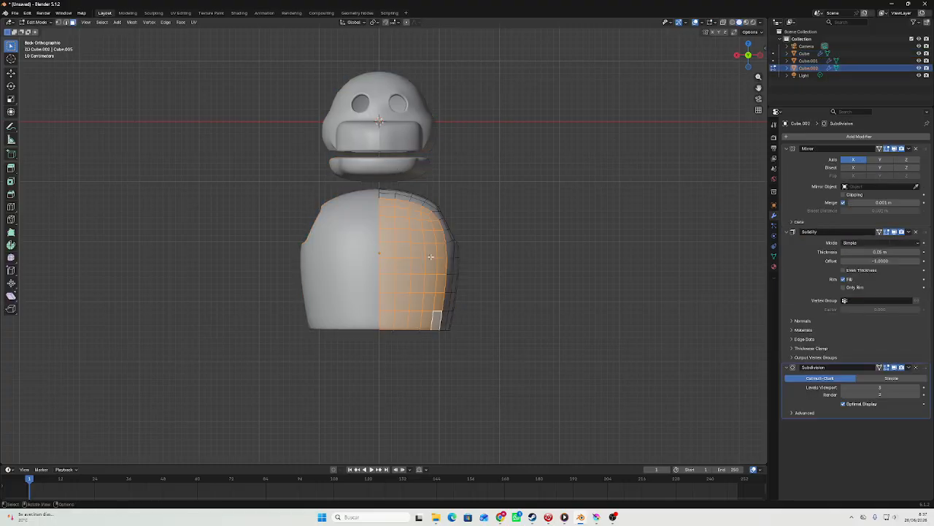
Extrude the selected front faces of the body with movement along the X axis locked.
{"action": "middle_click_drag", "start_coordinate": [432, 259], "coordinate": [325, 268]}
{"action": "scroll", "coordinate": [375, 266], "scroll_direction": "up", "scroll_amount": 3}
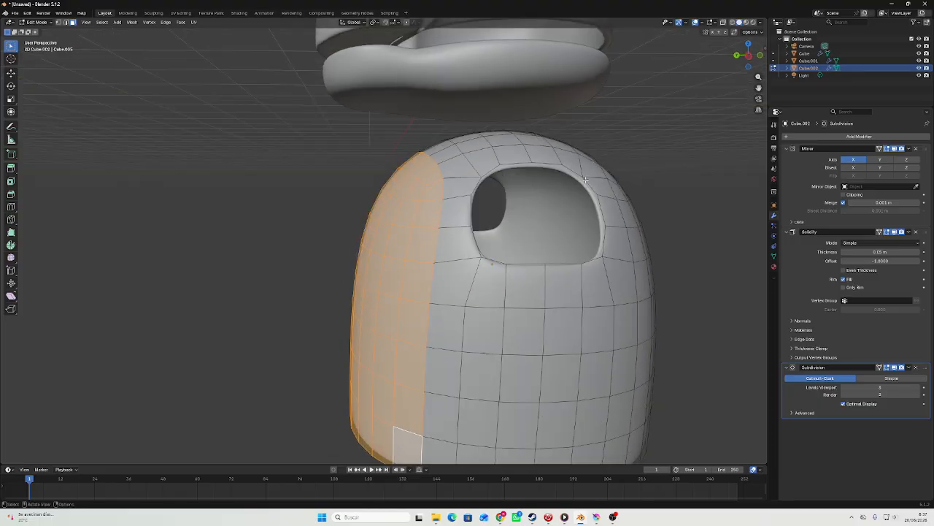
{"action": "left_click", "coordinate": [748, 57]}
{"action": "key", "text": "e"}
{"action": "key", "text": "shift+x"}
{"action": "left_click", "coordinate": [690, 91]}
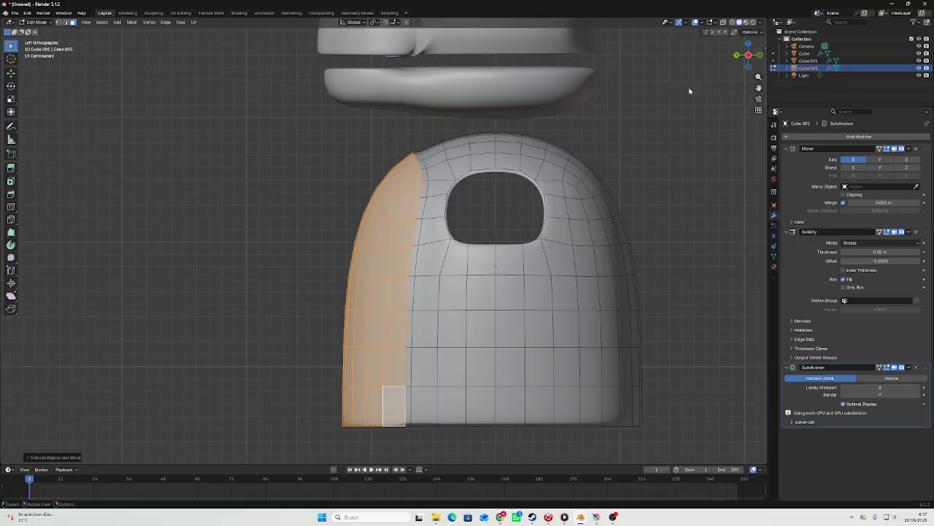
Leave mesh editing on the body and add a new cube to the scene.
{"action": "key", "text": "Tab"}
{"action": "middle_click_drag", "start_coordinate": [691, 91], "coordinate": [254, 187]}
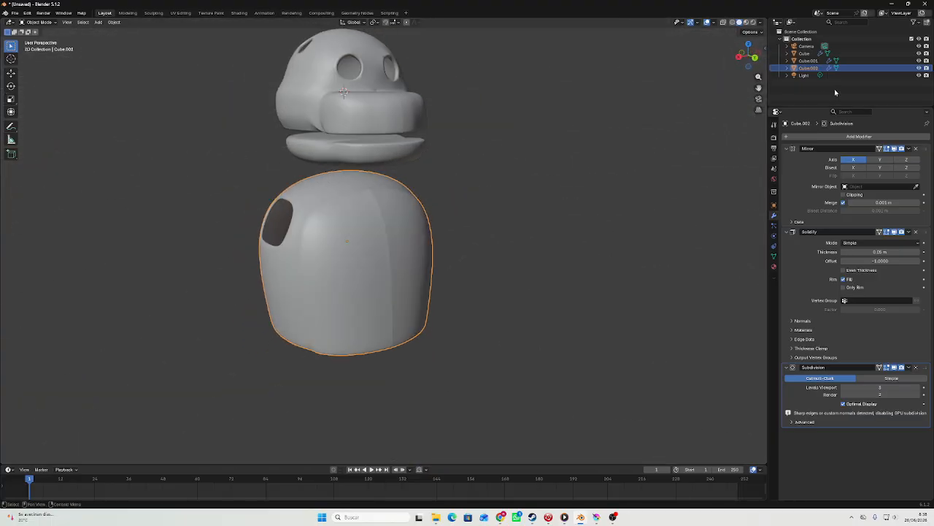
{"action": "left_click", "coordinate": [755, 58]}
{"action": "middle_click_drag", "start_coordinate": [323, 206], "coordinate": [321, 151], "text": "shift"}
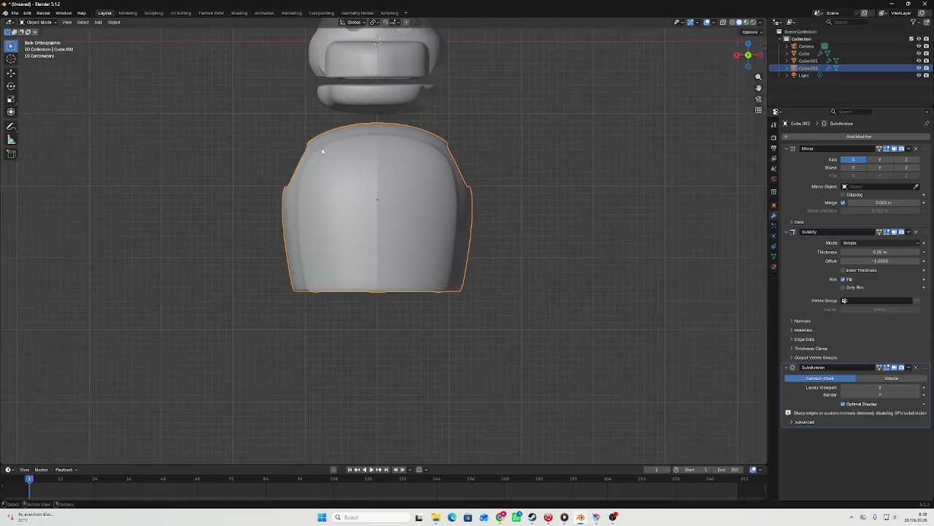
{"action": "left_click", "coordinate": [99, 23]}
{"action": "middle_click_drag", "start_coordinate": [388, 140], "coordinate": [306, 154]}
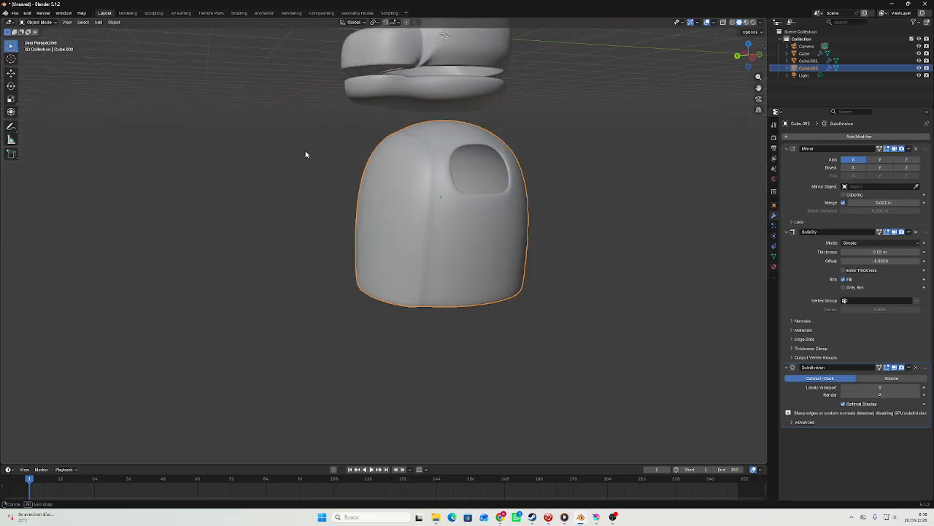
{"action": "left_click", "coordinate": [738, 58]}
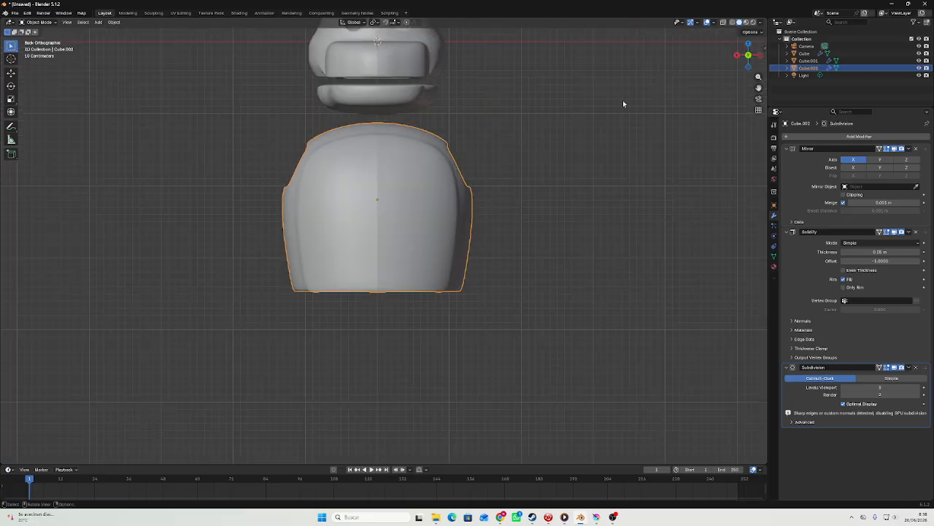
{"action": "left_click", "coordinate": [99, 23]}
{"action": "mouse_move", "coordinate": [109, 30]}
{"action": "left_click", "coordinate": [175, 38]}
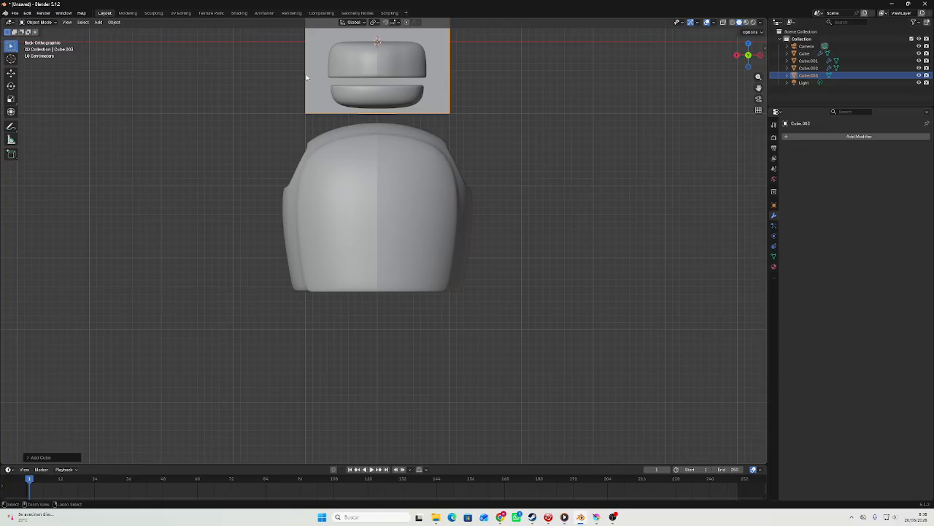
Give the new cube a level 3 Subdivision modifier and shade it smooth.
{"action": "key", "text": "ctrl+3"}
{"action": "right_click", "coordinate": [341, 73]}
{"action": "left_click", "coordinate": [340, 70]}
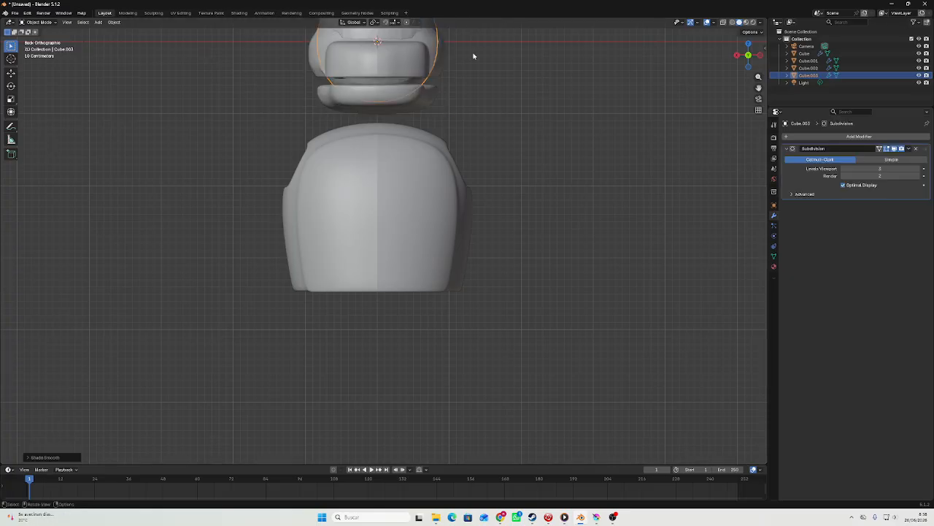
Move the cube straight down along Z to below the body and delete its top face.
{"action": "key", "text": "g"}
{"action": "key", "text": "z"}
{"action": "left_click", "coordinate": [448, 416]}
{"action": "key", "text": "Tab"}
{"action": "middle_click_drag", "start_coordinate": [434, 355], "coordinate": [421, 376]}
{"action": "left_click", "coordinate": [413, 312]}
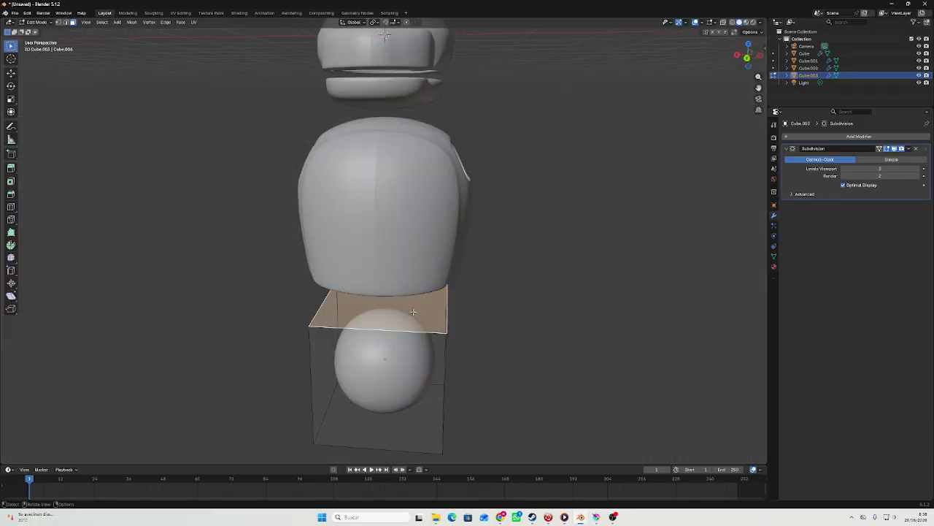
{"action": "right_click", "coordinate": [413, 312]}
{"action": "left_click", "coordinate": [382, 435]}
{"action": "key", "text": "Tab"}
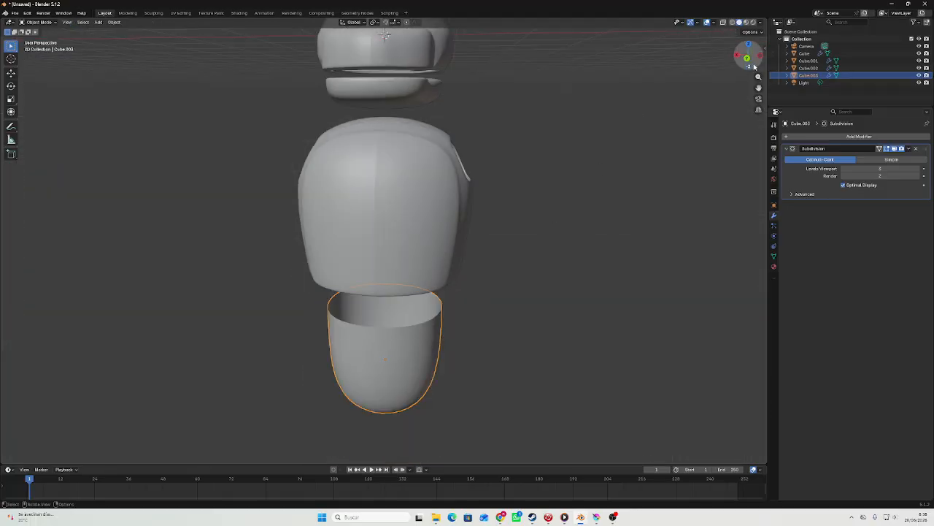
Scale the open cube up uniformly by about 1.29, judged against the body's outline from below.
{"action": "left_click", "coordinate": [750, 66]}
{"action": "scroll", "coordinate": [634, 112], "scroll_direction": "up", "scroll_amount": 2}
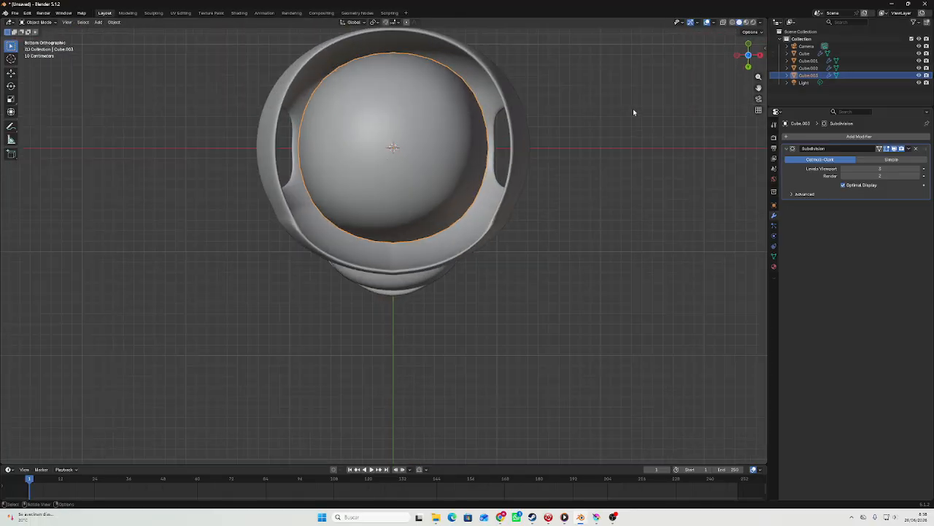
{"action": "key", "text": "s"}
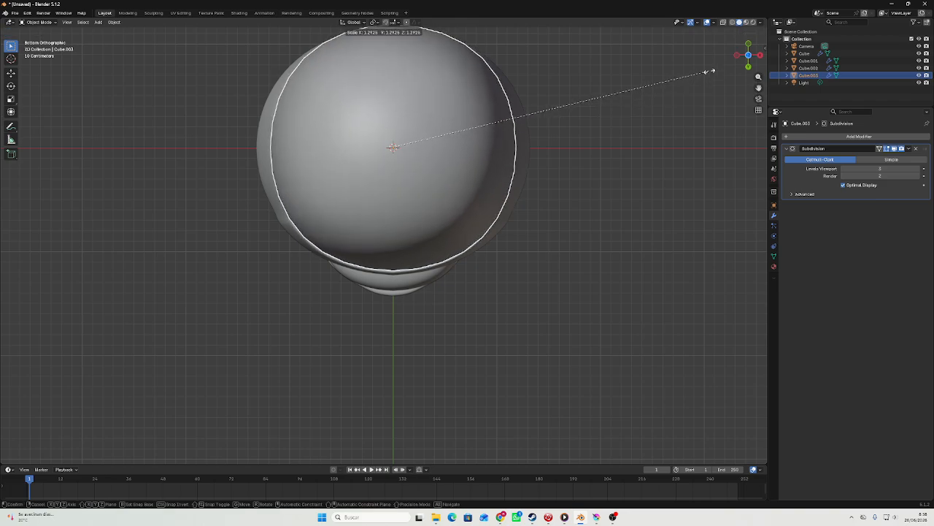
{"action": "left_click", "coordinate": [706, 72]}
Reselect the open lower piece and flatten it along the Z axis.
{"action": "left_click", "coordinate": [753, 73]}
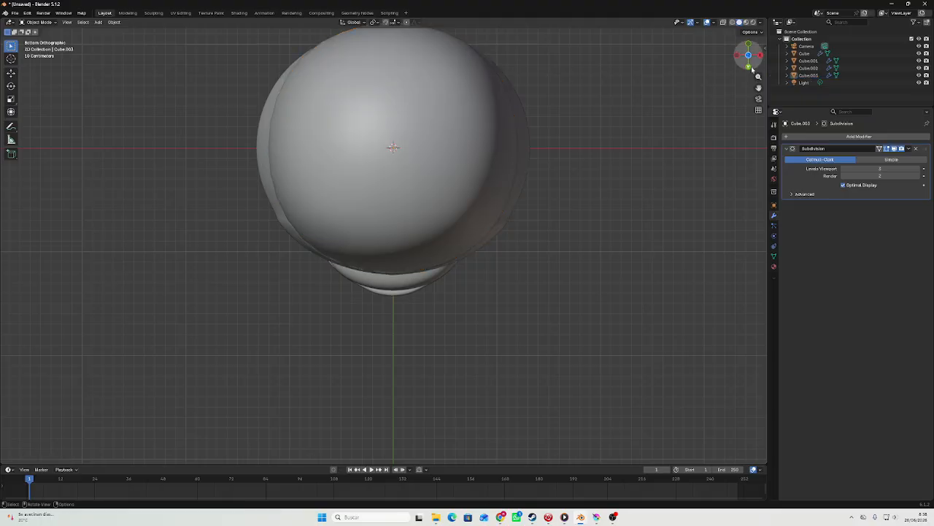
{"action": "left_click", "coordinate": [752, 69]}
{"action": "left_click", "coordinate": [421, 366]}
{"action": "key", "text": "s"}
{"action": "key", "text": "z"}
{"action": "left_click", "coordinate": [385, 358]}
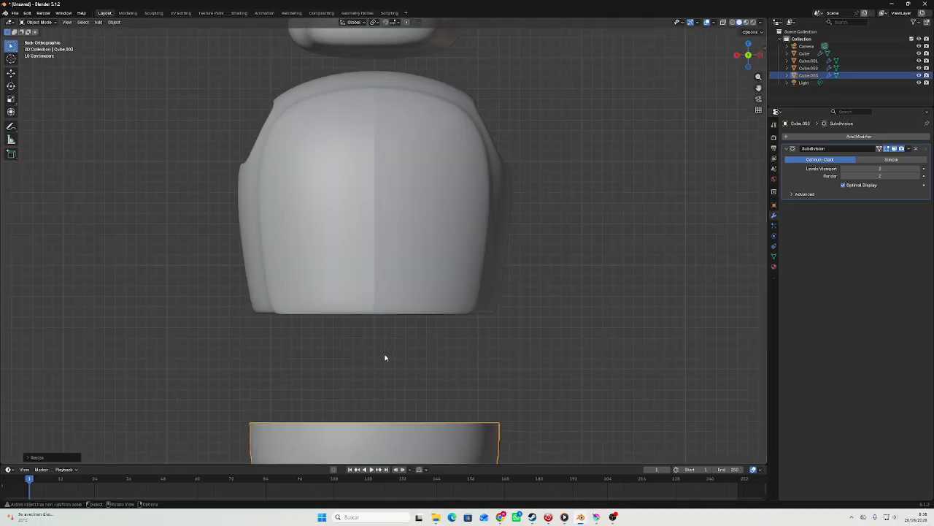
Raise the lower piece along Z to just beneath the body and flatten it further along Z.
{"action": "scroll", "coordinate": [386, 358], "scroll_direction": "down", "scroll_amount": 3}
{"action": "key", "text": "g"}
{"action": "key", "text": "x"}
{"action": "key", "text": "z"}
{"action": "left_click", "coordinate": [399, 146]}
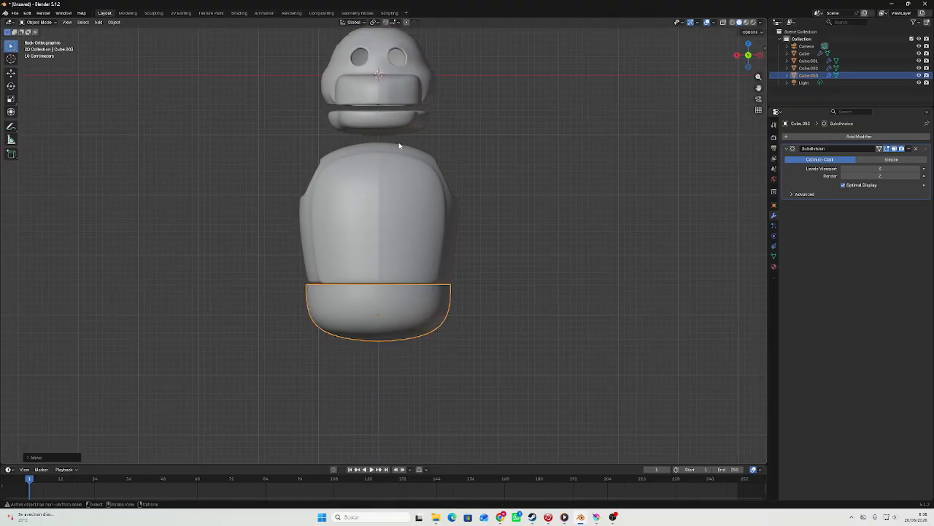
{"action": "key", "text": "s"}
{"action": "key", "text": "z"}
{"action": "left_click", "coordinate": [436, 197]}
Replace the lower piece's Subdivision modifier with a new one and apply it to the mesh.
{"action": "scroll", "coordinate": [445, 211], "scroll_direction": "up", "scroll_amount": 2}
{"action": "key", "text": "Tab"}
{"action": "middle_click_drag", "start_coordinate": [445, 211], "coordinate": [427, 197]}
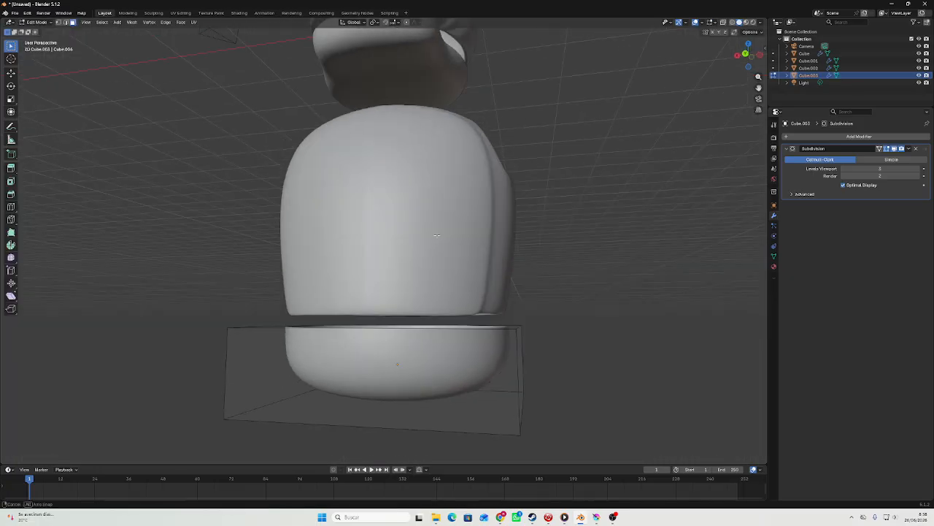
{"action": "key", "text": "Tab"}
{"action": "left_click", "coordinate": [915, 148]}
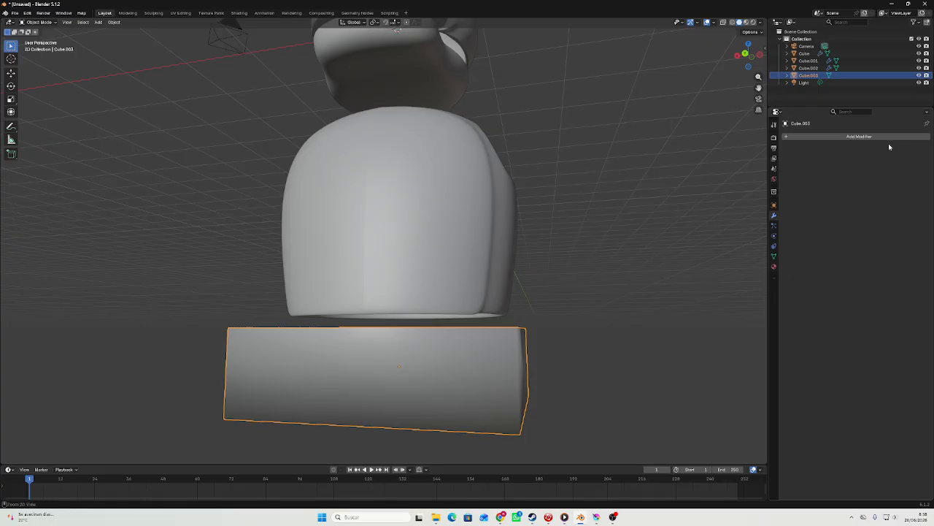
{"action": "left_click", "coordinate": [889, 138]}
{"action": "middle_click_drag", "start_coordinate": [712, 155], "coordinate": [698, 182]}
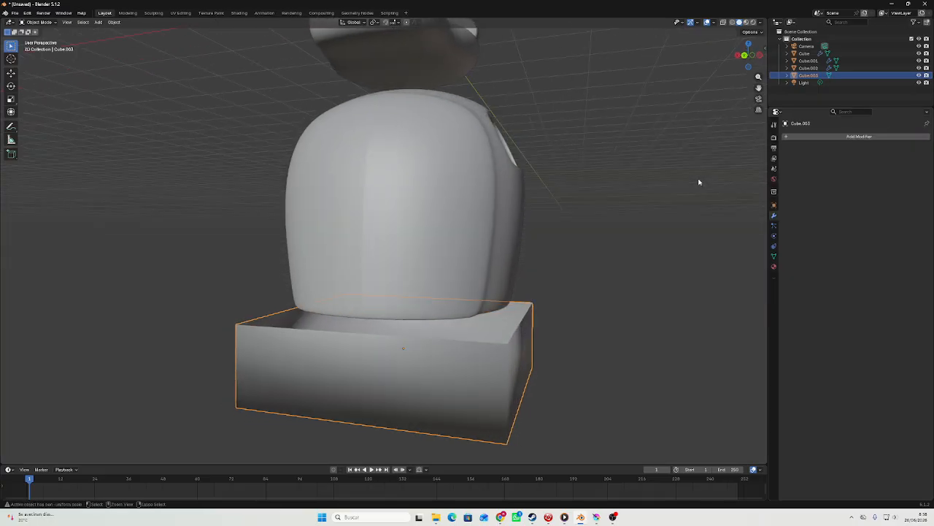
{"action": "key", "text": "ctrl+1"}
{"action": "left_click", "coordinate": [909, 148]}
{"action": "left_click", "coordinate": [899, 159]}
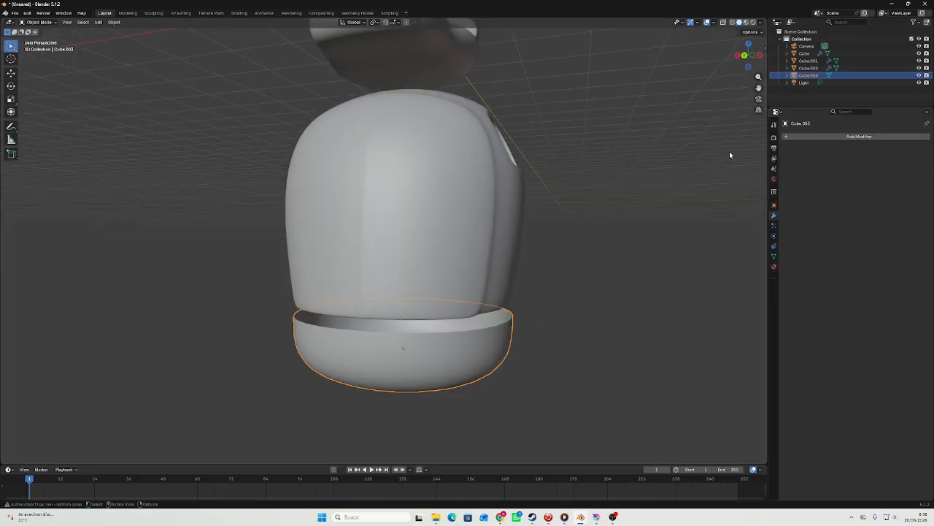
{"action": "middle_click_drag", "start_coordinate": [729, 151], "coordinate": [652, 100]}
{"action": "left_click", "coordinate": [392, 187]}
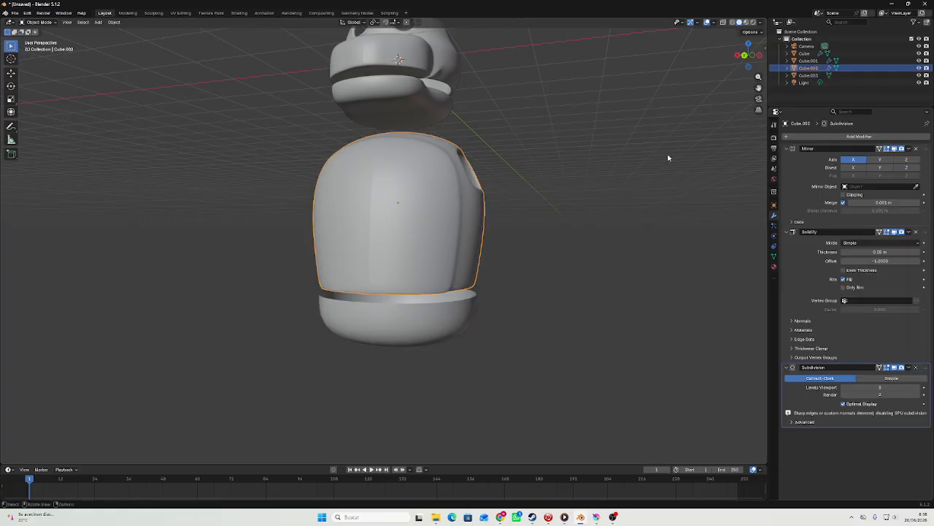
{"action": "key", "text": "Tab"}
{"action": "left_click", "coordinate": [909, 148]}
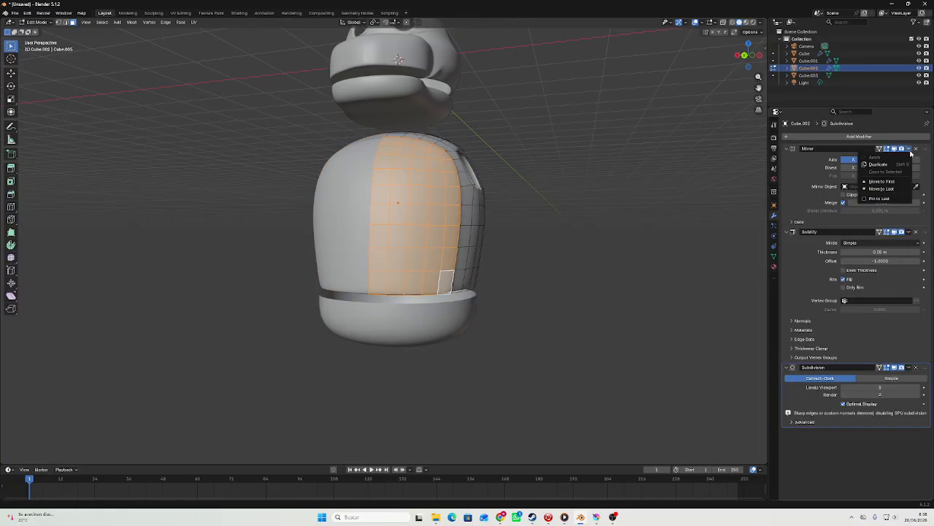
{"action": "key", "text": "Tab"}
{"action": "middle_click_drag", "start_coordinate": [594, 178], "coordinate": [413, 348]}
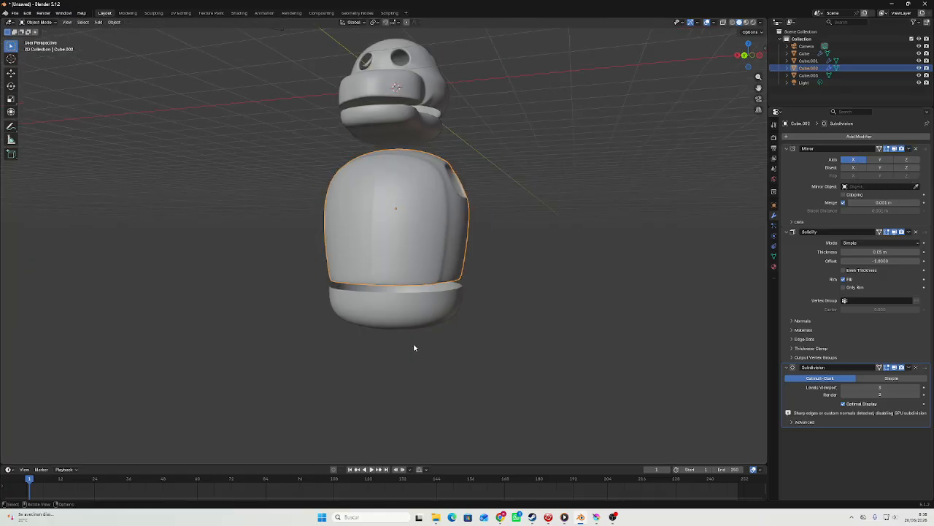
Scale the lower piece down slightly and raise it along Z against the body's lower edge.
{"action": "left_click", "coordinate": [442, 317]}
{"action": "left_click", "coordinate": [752, 60]}
{"action": "scroll", "coordinate": [628, 197], "scroll_direction": "up", "scroll_amount": 3}
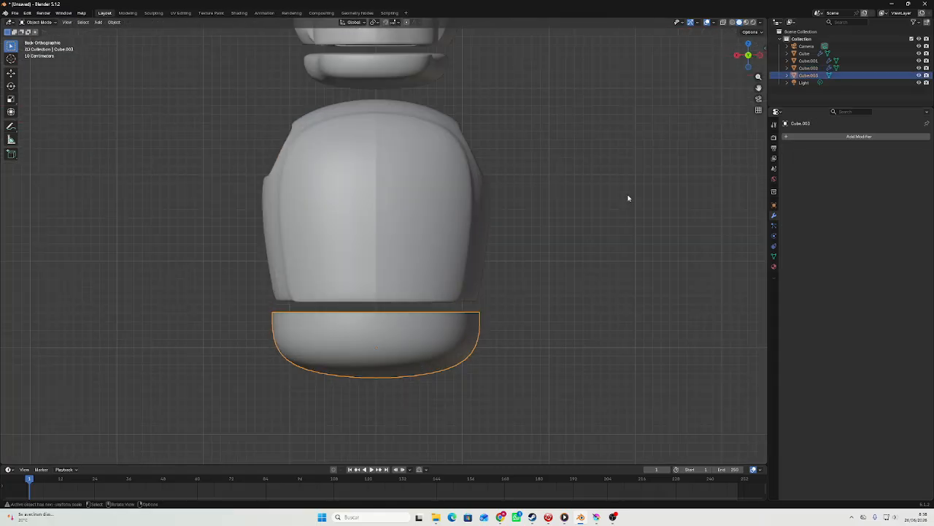
{"action": "key", "text": "s"}
{"action": "left_click", "coordinate": [608, 206]}
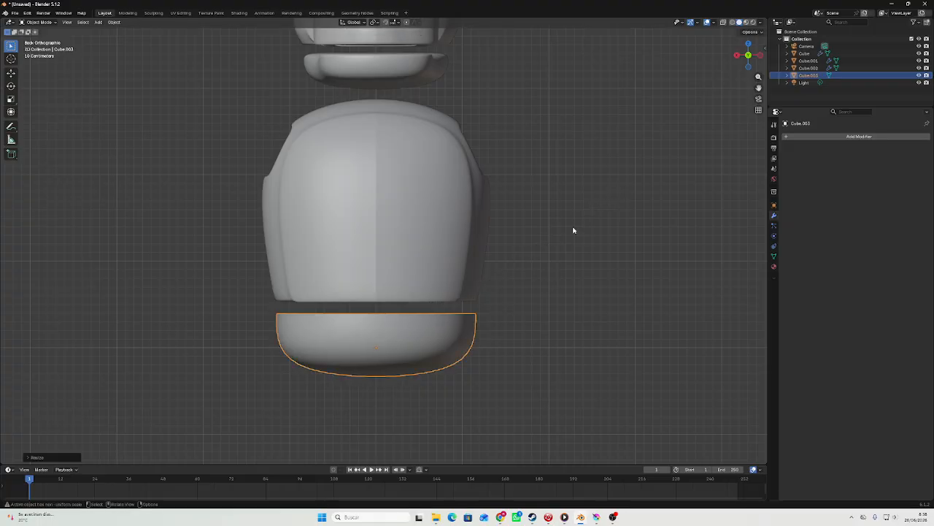
{"action": "key", "text": "g"}
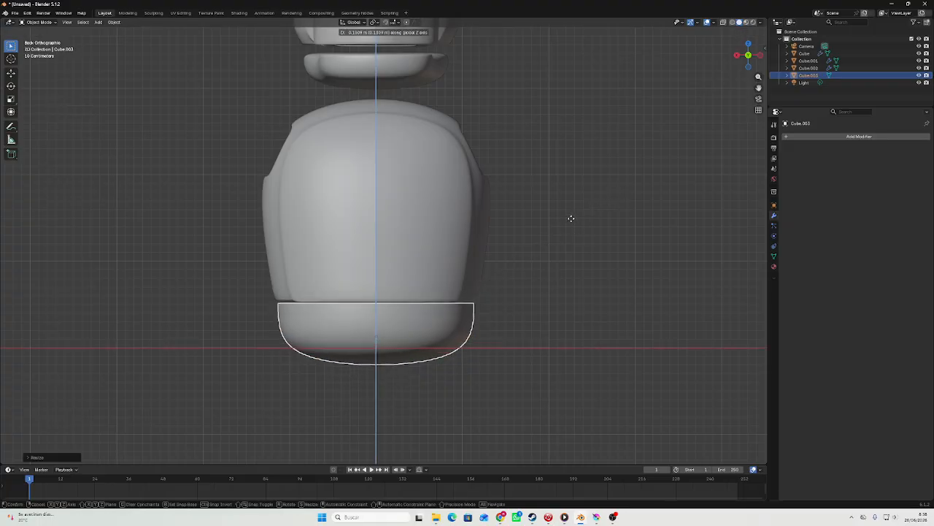
{"action": "left_click", "coordinate": [571, 220]}
Add a Solidify modifier to the lower piece and increase its wall thickness.
{"action": "middle_click_drag", "start_coordinate": [571, 221], "coordinate": [559, 238]}
{"action": "scroll", "coordinate": [523, 267], "scroll_direction": "up", "scroll_amount": 5}
{"action": "left_click", "coordinate": [841, 137]}
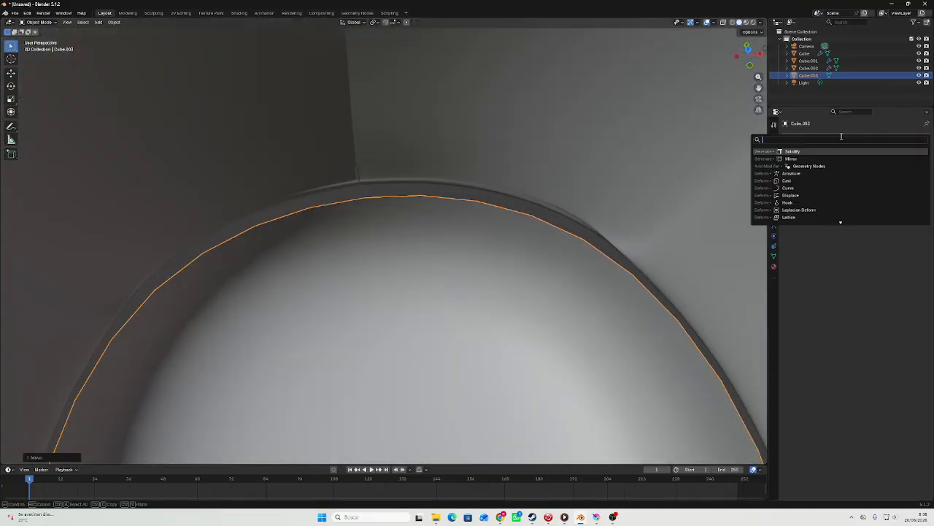
{"action": "left_click", "coordinate": [799, 152]}
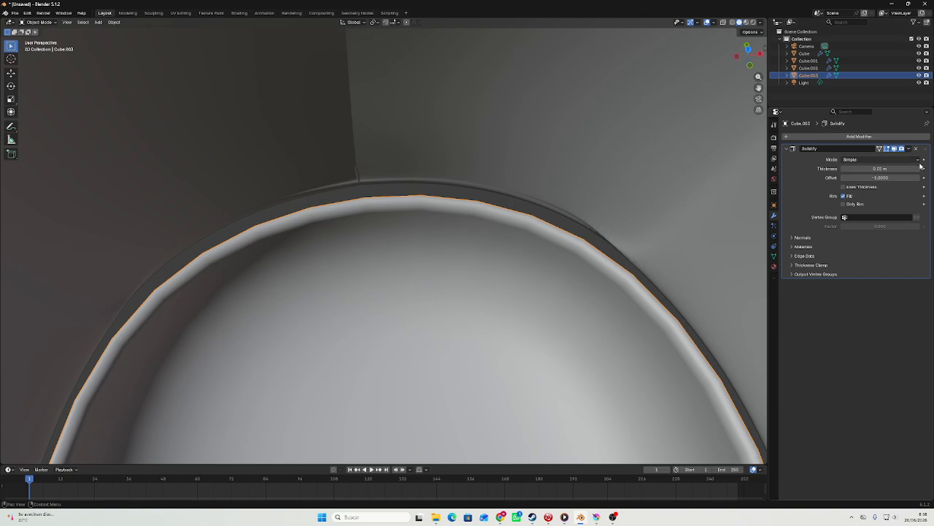
{"action": "left_click_drag", "start_coordinate": [919, 169], "coordinate": [914, 169]}
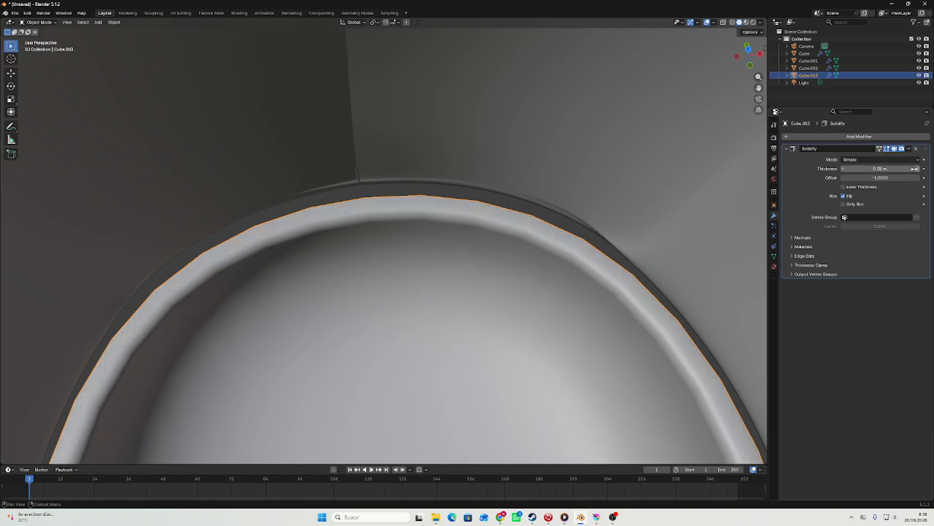
Add a level 3 Subdivision modifier after the Solidify on the lower piece and shade it smooth.
{"action": "middle_click_drag", "start_coordinate": [610, 173], "coordinate": [529, 161]}
{"action": "scroll", "coordinate": [577, 182], "scroll_direction": "down", "scroll_amount": 5}
{"action": "middle_click_drag", "start_coordinate": [592, 192], "coordinate": [505, 165]}
{"action": "key", "text": "ctrl+3"}
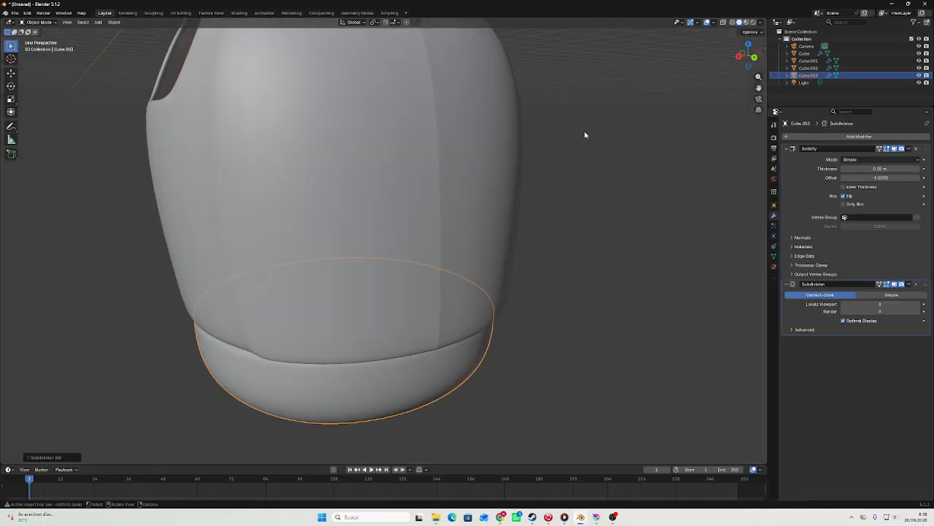
{"action": "left_click", "coordinate": [756, 59]}
{"action": "right_click", "coordinate": [584, 211]}
{"action": "left_click", "coordinate": [584, 211]}
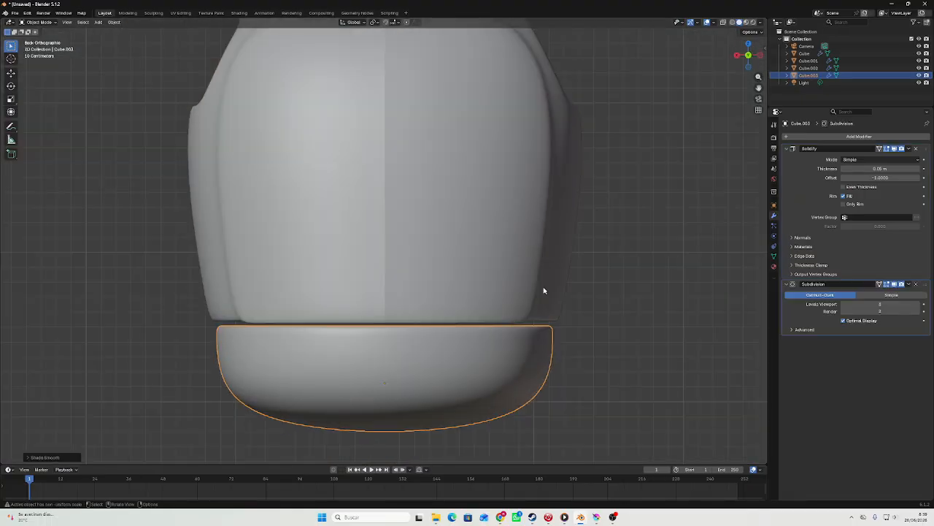
Delete a centred block of faces two columns wide and four rows high low on one side of the lower piece.
{"action": "key", "text": "Tab"}
{"action": "middle_click_drag", "start_coordinate": [532, 301], "coordinate": [608, 116], "text": "shift"}
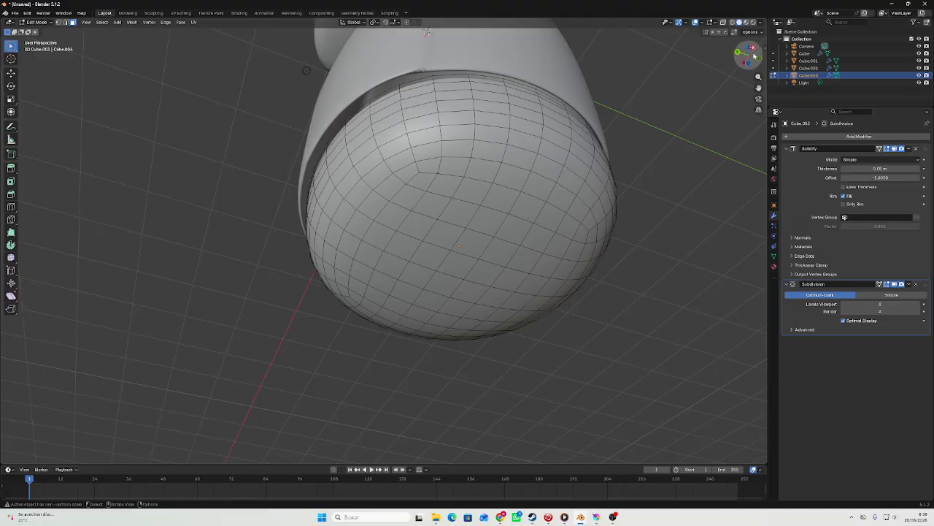
{"action": "left_click", "coordinate": [756, 54]}
{"action": "scroll", "coordinate": [580, 192], "scroll_direction": "up", "scroll_amount": 2}
{"action": "left_click_drag", "start_coordinate": [492, 219], "coordinate": [541, 244]}
{"action": "left_click_drag", "start_coordinate": [498, 200], "coordinate": [519, 210], "text": "shift"}
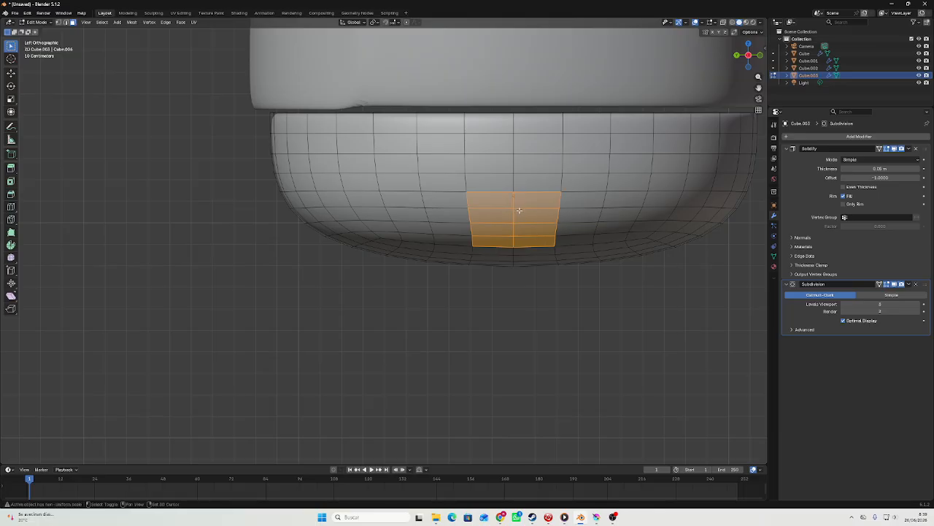
{"action": "right_click", "coordinate": [523, 208]}
{"action": "left_click", "coordinate": [501, 344]}
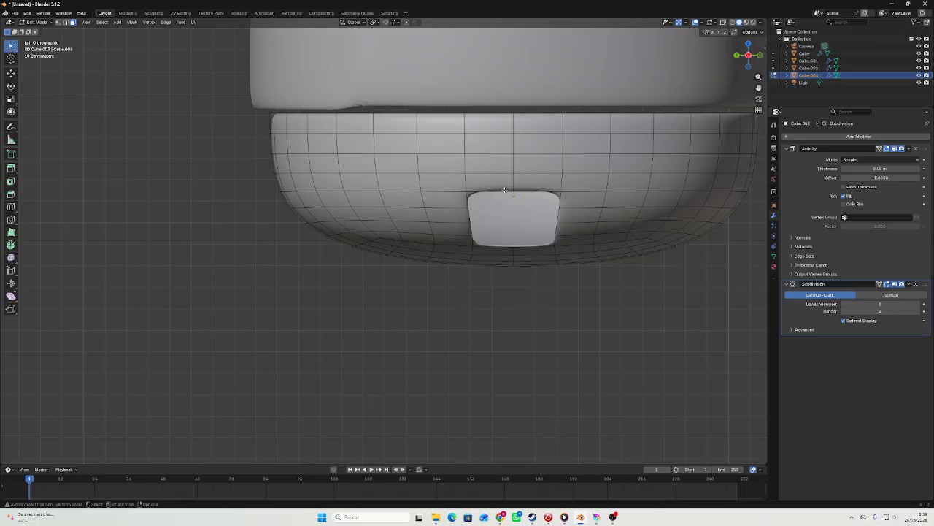
Delete the matching faces on the opposite side of the lower piece to open the second leg hole.
{"action": "left_click_drag", "start_coordinate": [497, 197], "coordinate": [535, 245]}
{"action": "right_click", "coordinate": [536, 296]}
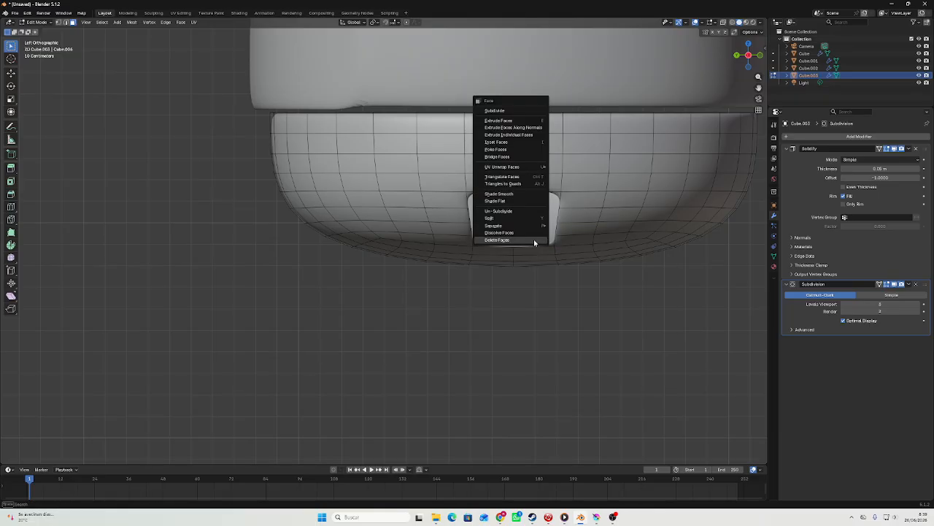
{"action": "left_click", "coordinate": [536, 296]}
Select the complete boundary edge loops of both side holes in the lower piece.
{"action": "middle_click_drag", "start_coordinate": [536, 296], "coordinate": [477, 168]}
{"action": "key", "text": "Tab"}
{"action": "key", "text": "Tab"}
{"action": "scroll", "coordinate": [546, 117], "scroll_direction": "up", "scroll_amount": 2}
{"action": "mouse_move", "coordinate": [296, 94]}
{"action": "left_mouse_down"}
{"action": "mouse_move", "coordinate": [298, 141]}
{"action": "mouse_move", "coordinate": [282, 86]}
{"action": "left_mouse_up"}
{"action": "left_click", "coordinate": [396, 109]}
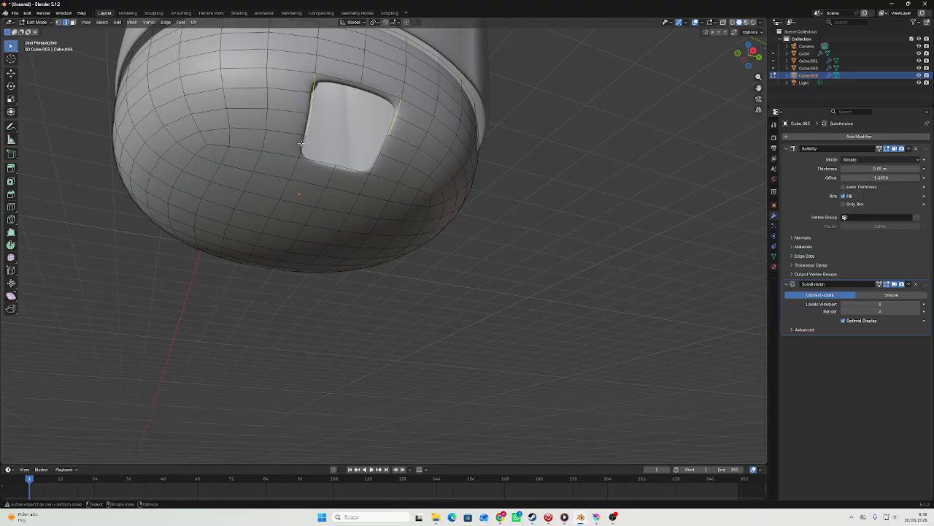
{"action": "left_click", "coordinate": [300, 148], "text": "alt"}
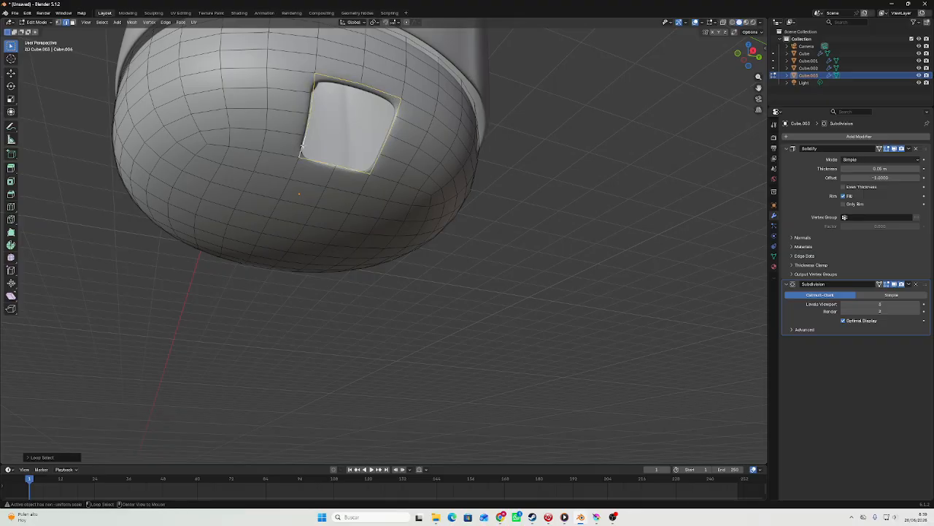
{"action": "middle_click_drag", "start_coordinate": [445, 178], "coordinate": [604, 192]}
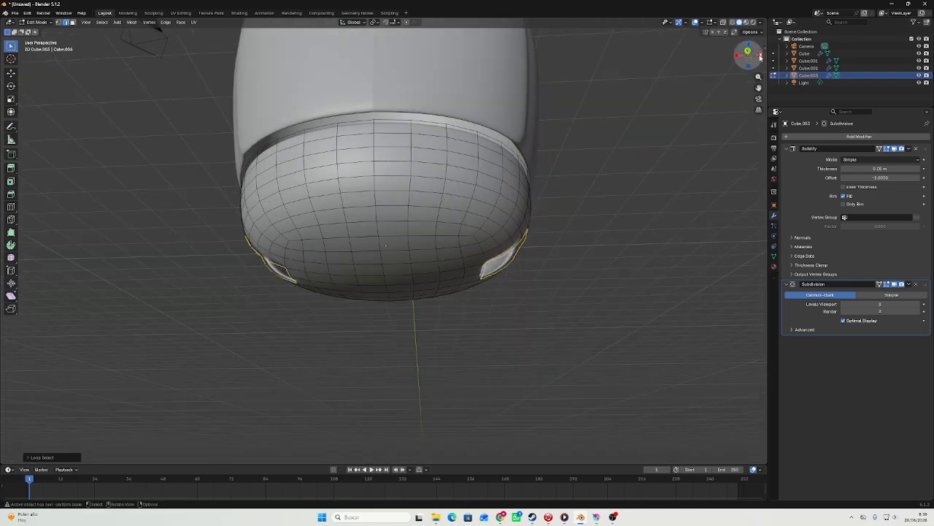
Resize both leg-hole edge loops by scaling them along the Y axis and along the Z axis.
{"action": "left_click", "coordinate": [759, 56]}
{"action": "key", "text": "s"}
{"action": "key", "text": "y"}
{"action": "left_click", "coordinate": [628, 192]}
{"action": "key", "text": "Tab"}
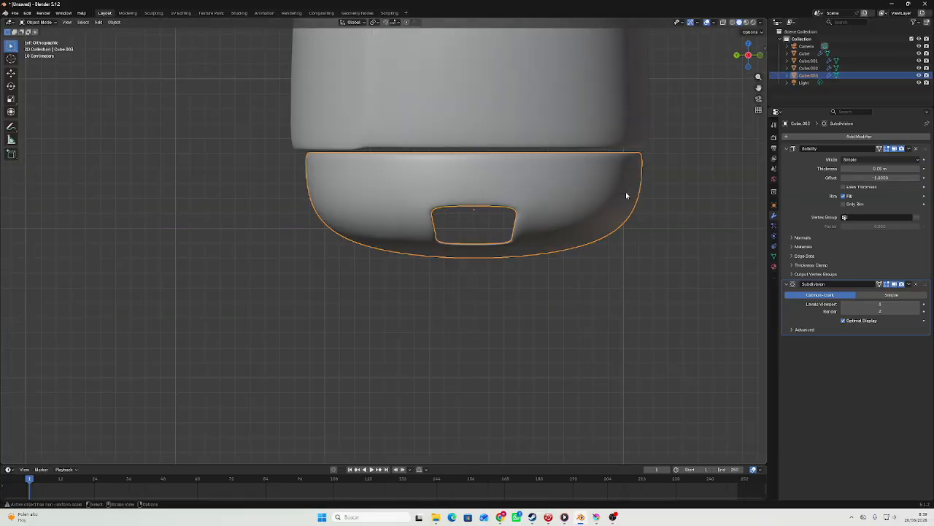
{"action": "key", "text": "Tab"}
{"action": "key", "text": "s"}
{"action": "key", "text": "z"}
{"action": "left_click", "coordinate": [514, 149]}
{"action": "key", "text": "Tab"}
Examine the whole character from behind, comparing the proportions of head, body and pelvis.
{"action": "middle_click_drag", "start_coordinate": [502, 161], "coordinate": [628, 128]}
{"action": "left_click", "coordinate": [750, 54]}
{"action": "scroll", "coordinate": [652, 119], "scroll_direction": "down", "scroll_amount": 5}
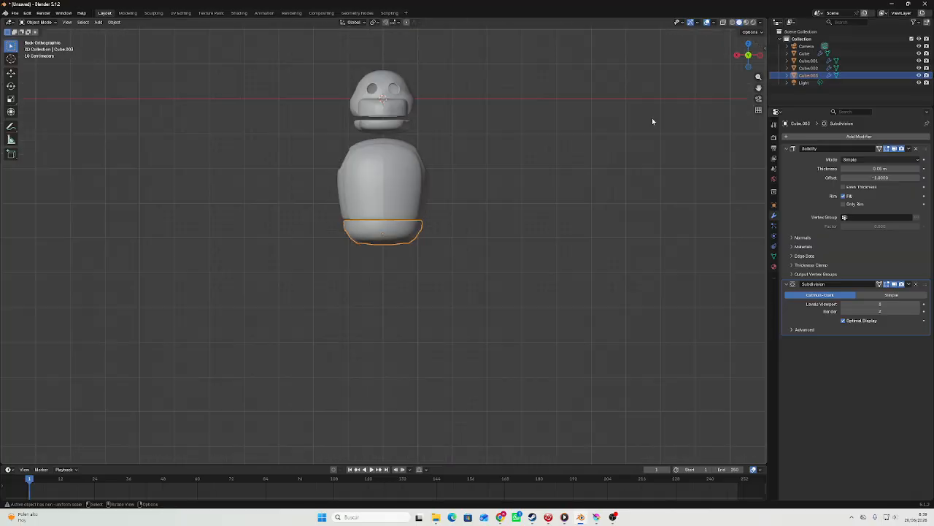
{"action": "scroll", "coordinate": [501, 127], "scroll_direction": "up", "scroll_amount": 3}
{"action": "middle_click_drag", "start_coordinate": [501, 126], "coordinate": [564, 131], "text": "shift"}
{"action": "scroll", "coordinate": [385, 125], "scroll_direction": "down", "scroll_amount": 4}
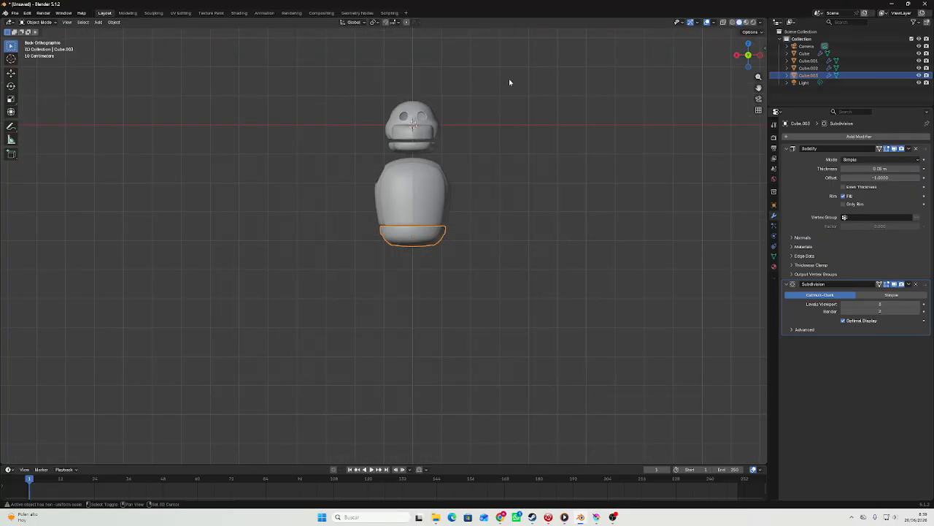
{"action": "middle_click_drag", "start_coordinate": [509, 80], "coordinate": [476, 157], "text": "shift"}
{"action": "scroll", "coordinate": [462, 156], "scroll_direction": "up", "scroll_amount": 5}
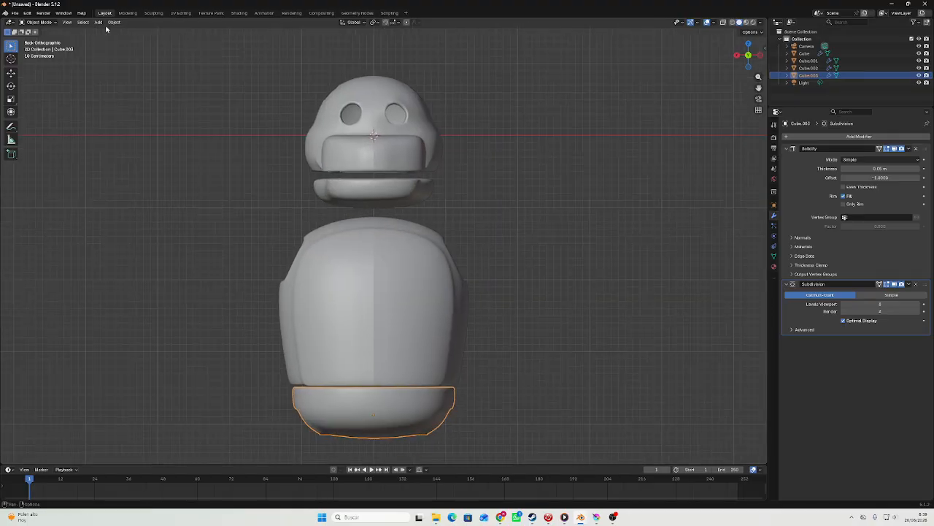
Add a new cube with a level 3 Subdivision modifier and shade it smooth.
{"action": "scroll", "coordinate": [407, 109], "scroll_direction": "up", "scroll_amount": 3}
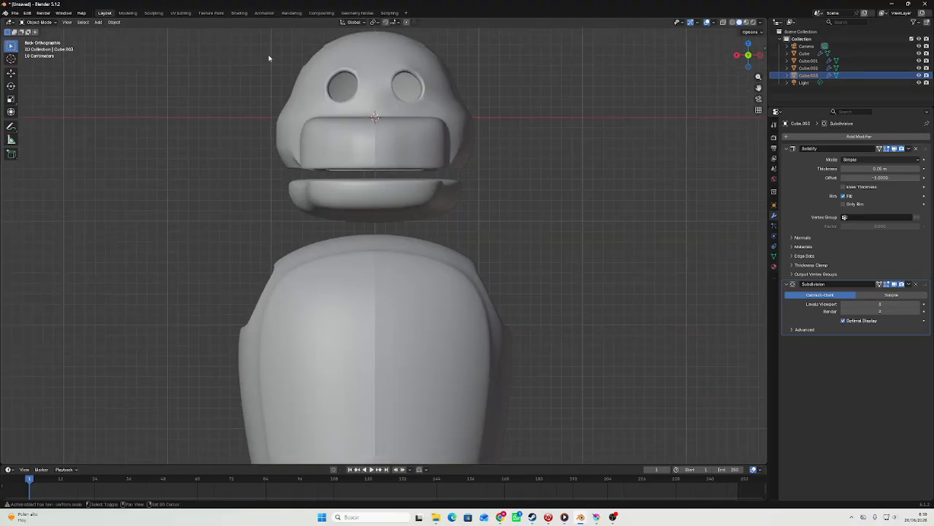
{"action": "mouse_move", "coordinate": [104, 32]}
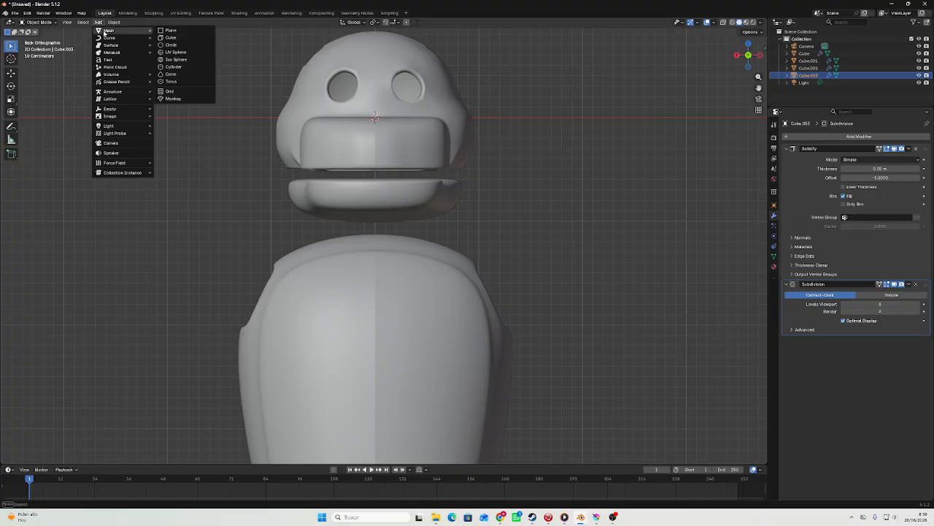
{"action": "left_click", "coordinate": [171, 37]}
{"action": "scroll", "coordinate": [421, 145], "scroll_direction": "down", "scroll_amount": 5}
{"action": "key", "text": "ctrl+3"}
{"action": "right_click", "coordinate": [421, 144]}
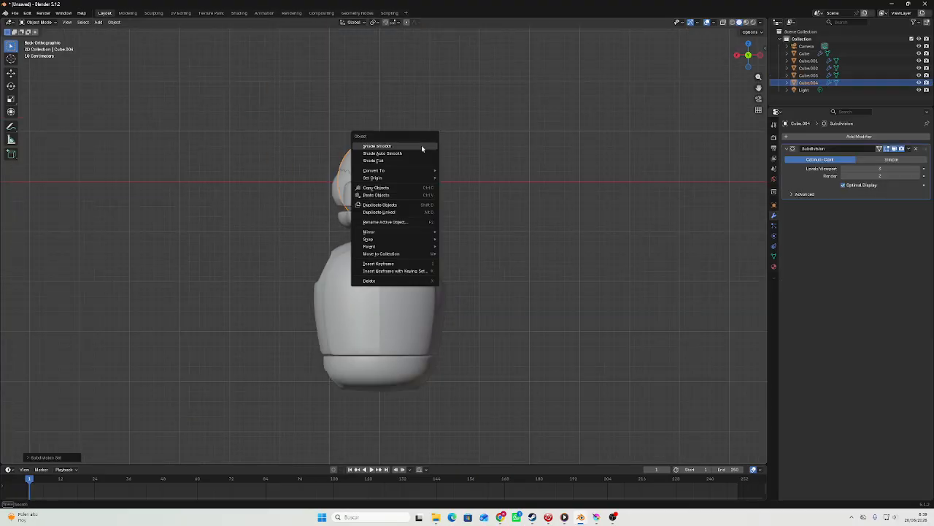
{"action": "left_click", "coordinate": [424, 146]}
Move the smoothed cube up about 2.2 m along Z so it sits clear above the head.
{"action": "key", "text": "Tab"}
{"action": "middle_click_drag", "start_coordinate": [432, 149], "coordinate": [447, 167]}
{"action": "left_click", "coordinate": [406, 153]}
{"action": "key", "text": "Tab"}
{"action": "scroll", "coordinate": [365, 168], "scroll_direction": "down", "scroll_amount": 2}
{"action": "key", "text": "g"}
{"action": "key", "text": "z"}
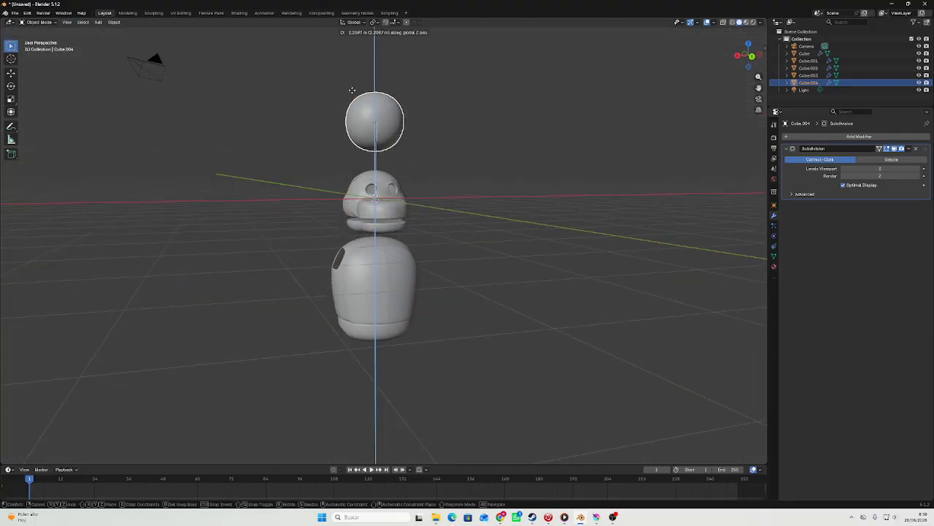
{"action": "left_click", "coordinate": [352, 91]}
{"action": "middle_click_drag", "start_coordinate": [363, 121], "coordinate": [388, 299], "text": "shift"}
{"action": "scroll", "coordinate": [409, 281], "scroll_direction": "up", "scroll_amount": 4}
{"action": "middle_click_drag", "start_coordinate": [423, 267], "coordinate": [365, 252]}
{"action": "key", "text": "Tab"}
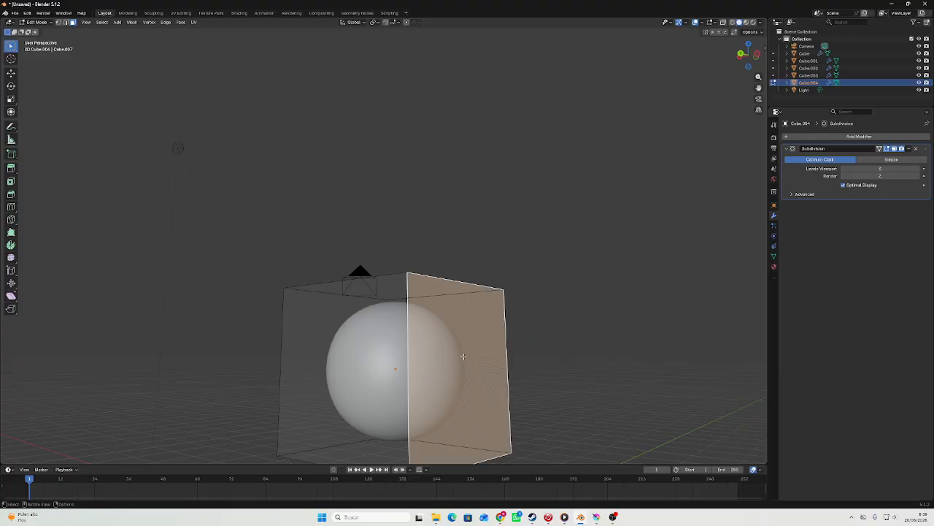
{"action": "right_click", "coordinate": [463, 356]}
{"action": "left_click", "coordinate": [438, 479]}
{"action": "middle_click_drag", "start_coordinate": [438, 479], "coordinate": [435, 387]}
{"action": "key", "text": "ctrl+z"}
{"action": "key", "text": "Tab"}
Stretch the smoothed cube along the X axis into a long horizontal bar.
{"action": "key", "text": "Tab"}
{"action": "scroll", "coordinate": [475, 343], "scroll_direction": "down", "scroll_amount": 2}
Select the faces at both ends of the bar and extrude them in place.
{"action": "key", "text": "Tab"}
{"action": "key", "text": "s"}
{"action": "key", "text": "x"}
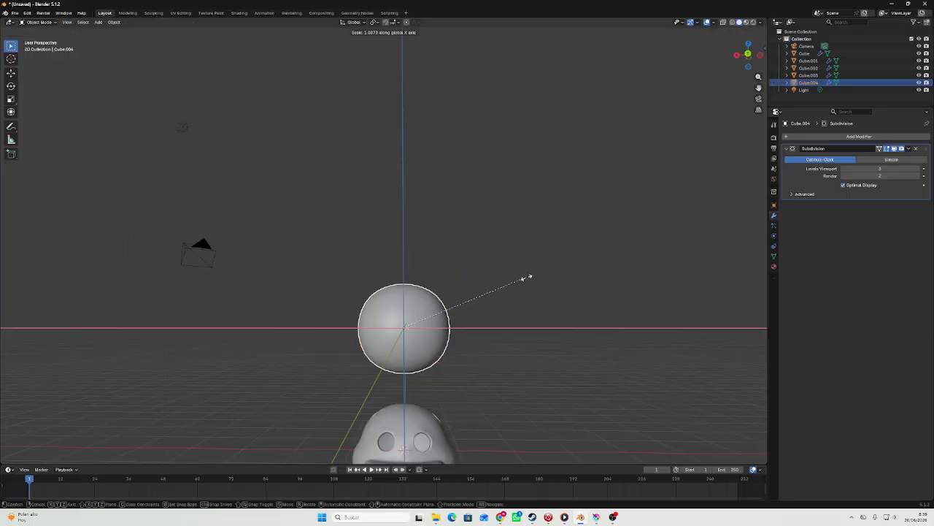
{"action": "left_click", "coordinate": [288, 265]}
{"action": "middle_click_drag", "start_coordinate": [302, 262], "coordinate": [357, 324]}
{"action": "key", "text": "Tab"}
{"action": "scroll", "coordinate": [261, 274], "scroll_direction": "down", "scroll_amount": 2}
{"action": "left_click", "coordinate": [287, 305], "text": "shift"}
{"action": "middle_click_drag", "start_coordinate": [384, 295], "coordinate": [667, 259]}
{"action": "key", "text": "e"}
{"action": "right_click", "coordinate": [660, 263]}
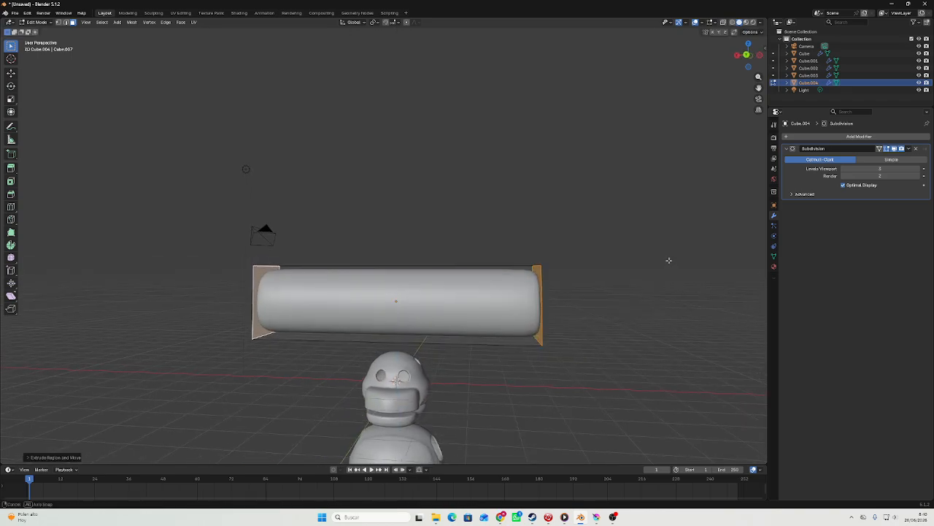
Shrink the extruded end faces toward the bar's centre and spread them outward along the X axis.
{"action": "key", "text": "s"}
{"action": "left_click", "coordinate": [596, 278]}
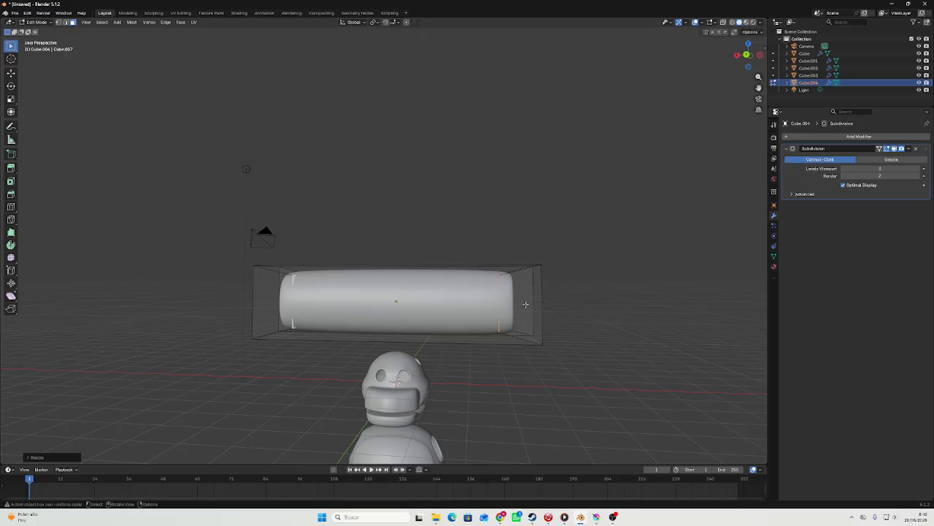
{"action": "key", "text": "s"}
{"action": "key", "text": "x"}
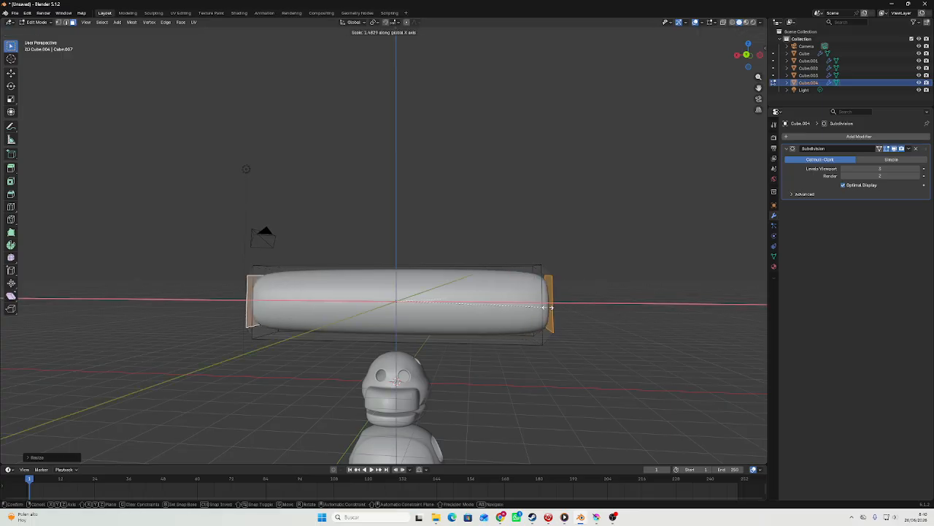
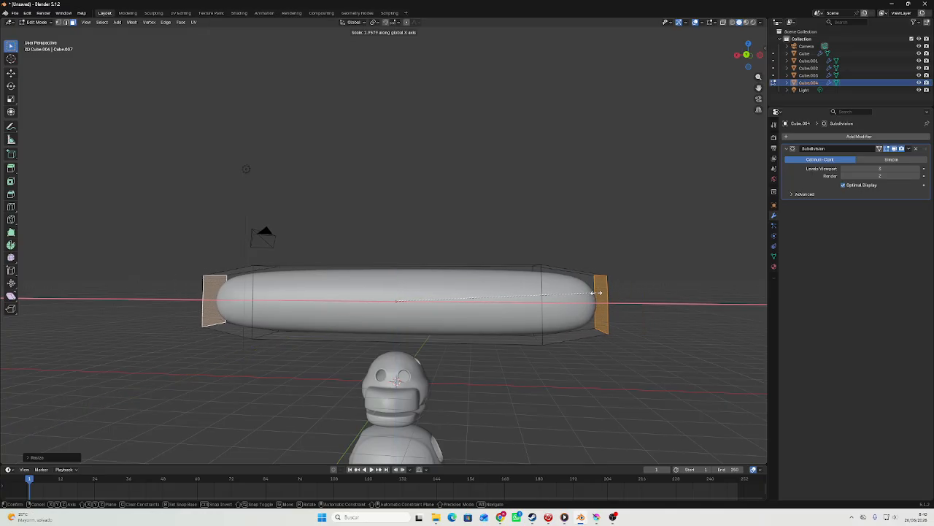
Finish spreading the extruded end faces outward along the X axis and delete them to open the bar's ends.
{"action": "left_click", "coordinate": [595, 290]}
{"action": "middle_click_drag", "start_coordinate": [595, 290], "coordinate": [536, 301]}
{"action": "right_click", "coordinate": [492, 306]}
{"action": "left_click", "coordinate": [493, 311]}
{"action": "key", "text": "Tab"}
{"action": "key", "text": "Tab"}
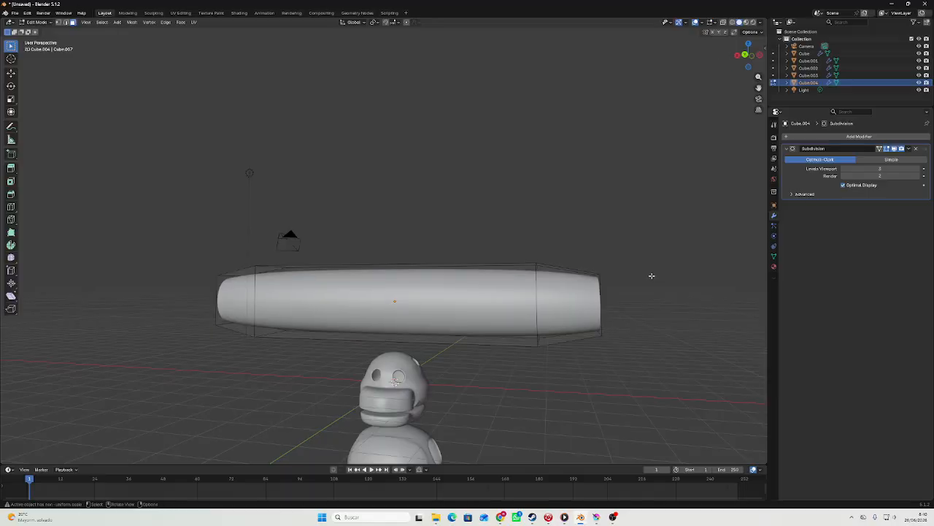
Pull the bar's end faces slightly inward along the X axis and remove them, leaving both ends open.
{"action": "key", "text": "s"}
{"action": "key", "text": "x"}
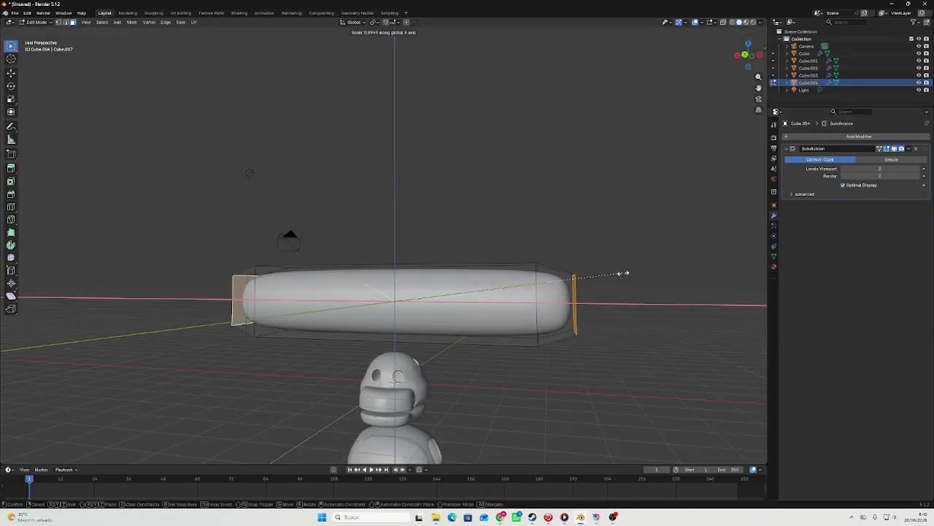
{"action": "left_click", "coordinate": [615, 272]}
{"action": "left_click", "coordinate": [615, 273]}
{"action": "key", "text": "Tab"}
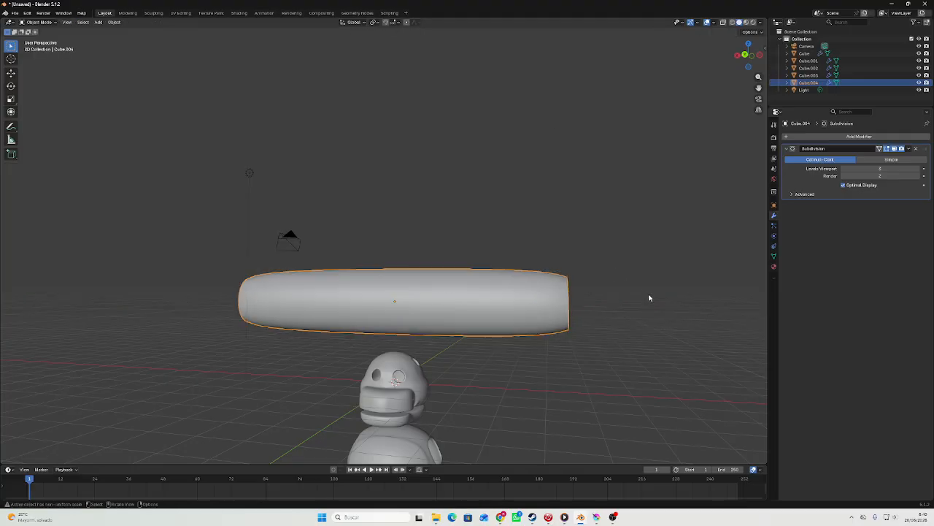
Scale the open tube down uniformly to a much shorter piece above the head.
{"action": "key", "text": "s"}
{"action": "middle_click_drag", "start_coordinate": [646, 298], "coordinate": [481, 289]}
{"action": "left_click", "coordinate": [583, 283]}
{"action": "key", "text": "s"}
{"action": "mouse_move", "coordinate": [599, 238]}
{"action": "middle_mouse_down"}
{"action": "mouse_move", "coordinate": [586, 235]}
{"action": "mouse_move", "coordinate": [623, 225]}
{"action": "mouse_move", "coordinate": [503, 225]}
{"action": "mouse_move", "coordinate": [580, 254]}
{"action": "mouse_move", "coordinate": [584, 245]}
{"action": "middle_mouse_up"}
{"action": "left_click", "coordinate": [569, 236]}
{"action": "key", "text": "Tab"}
{"action": "key", "text": "Tab"}
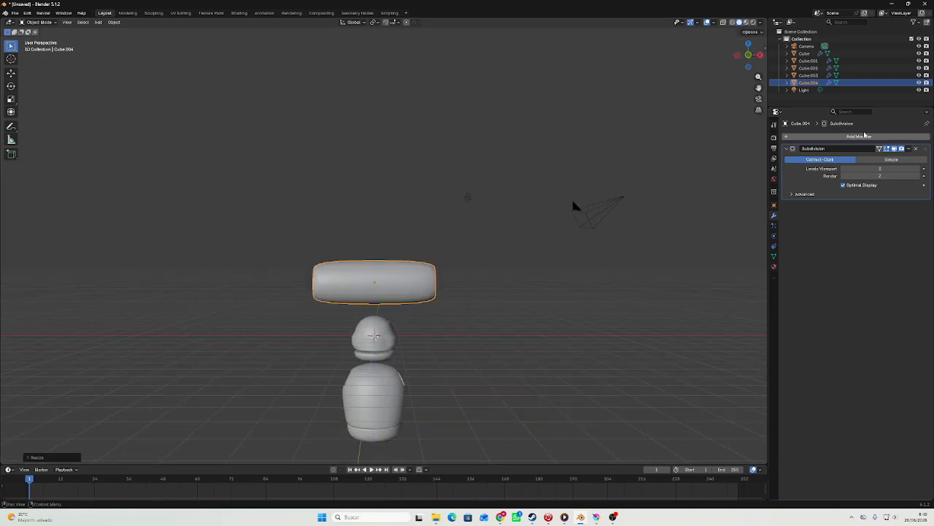
Add a Solidify modifier to the tube with a thickness of 0.06 m.
{"action": "left_click", "coordinate": [865, 136]}
{"action": "key", "text": "space"}
{"action": "left_click", "coordinate": [796, 151]}
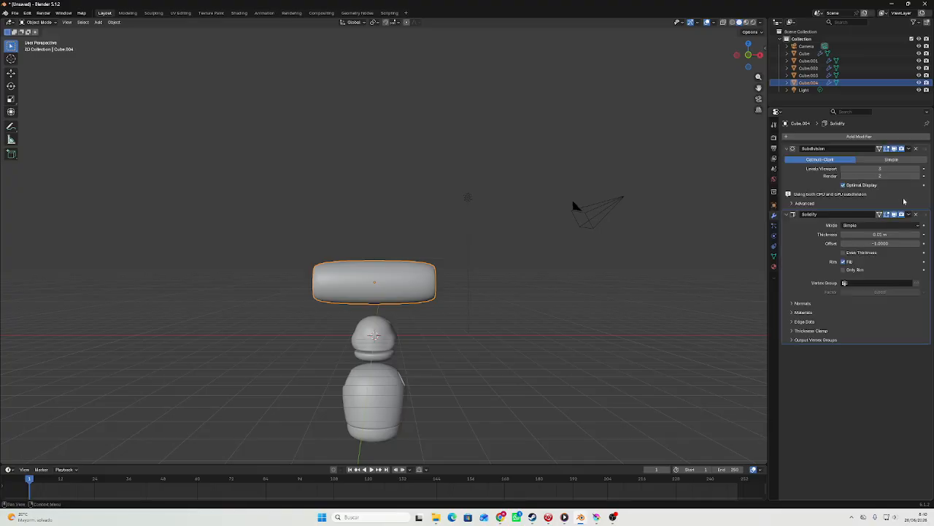
{"action": "left_click", "coordinate": [919, 235]}
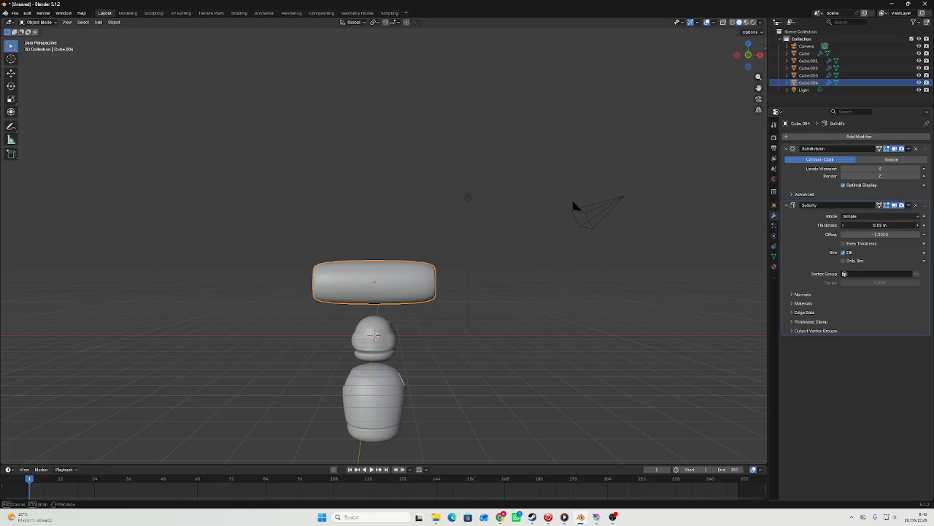
{"action": "left_click", "coordinate": [751, 58]}
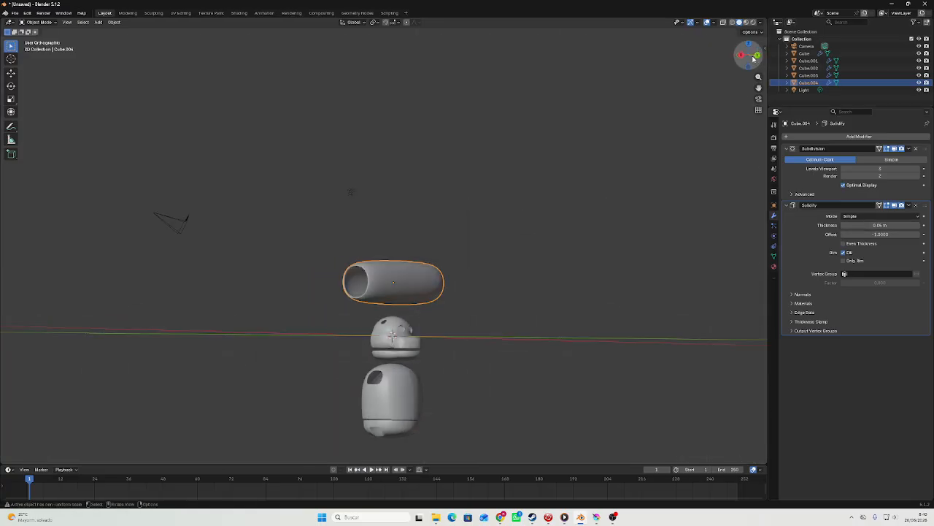
Move the tube from above the head to beside the body's shoulder and scale it down in the back view.
{"action": "scroll", "coordinate": [608, 219], "scroll_direction": "up", "scroll_amount": 2}
{"action": "middle_click_drag", "start_coordinate": [547, 276], "coordinate": [525, 88], "text": "shift"}
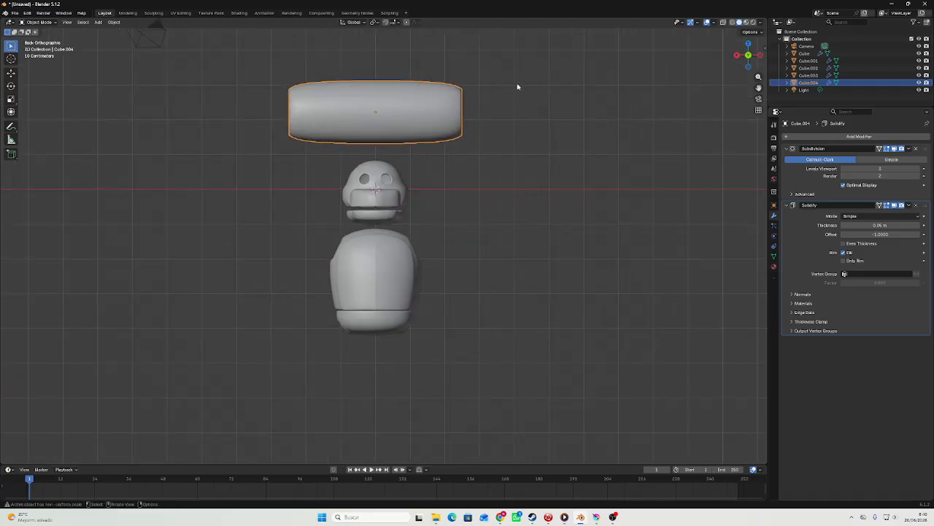
{"action": "key", "text": "g"}
{"action": "left_click", "coordinate": [663, 209]}
{"action": "key", "text": "s"}
{"action": "left_click", "coordinate": [516, 202]}
{"action": "scroll", "coordinate": [655, 196], "scroll_direction": "up", "scroll_amount": 3}
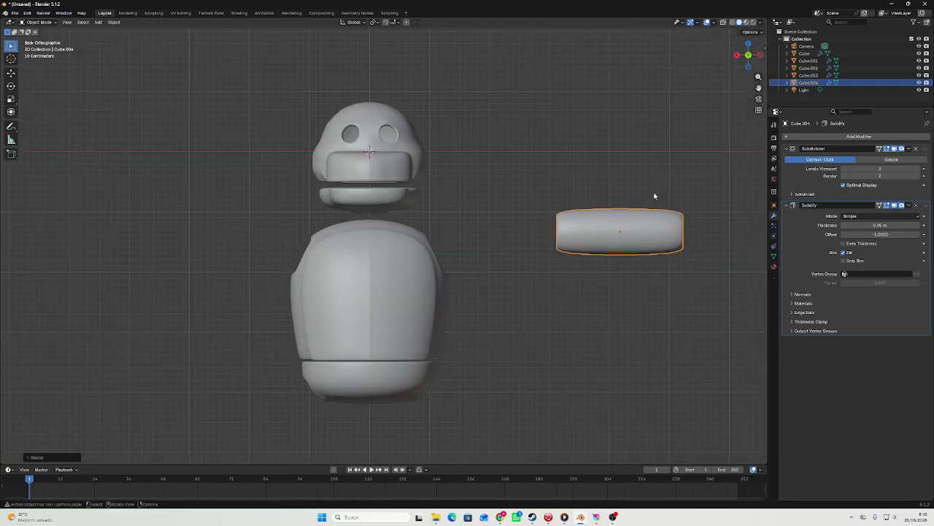
{"action": "key", "text": "g"}
{"action": "left_click", "coordinate": [573, 212]}
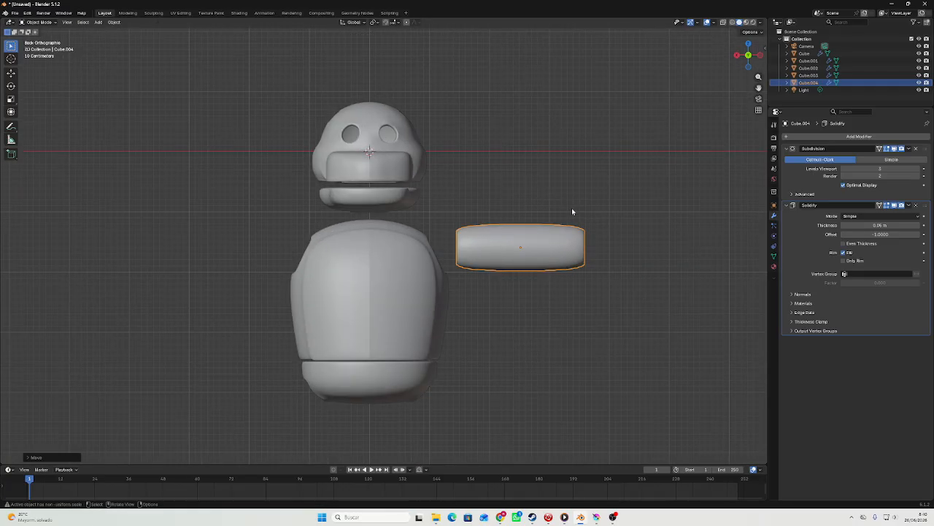
Resize the tube uniformly to roughly half the body's width.
{"action": "scroll", "coordinate": [606, 191], "scroll_direction": "up", "scroll_amount": 2}
{"action": "key", "text": "s"}
{"action": "left_click", "coordinate": [722, 111]}
{"action": "scroll", "coordinate": [689, 136], "scroll_direction": "up", "scroll_amount": 2}
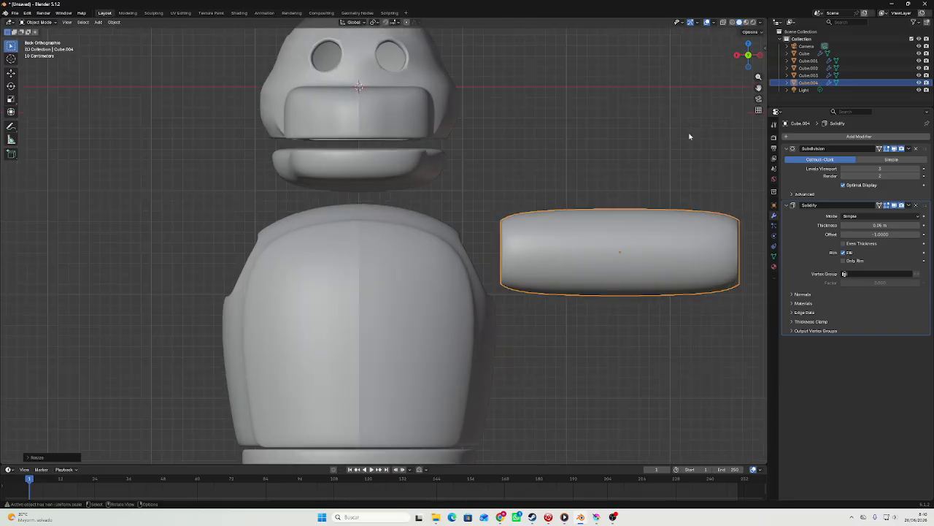
{"action": "scroll", "coordinate": [689, 136], "scroll_direction": "up", "scroll_amount": 1}
{"action": "middle_click_drag", "start_coordinate": [668, 142], "coordinate": [489, 146], "text": "shift"}
{"action": "key", "text": "s"}
{"action": "left_click", "coordinate": [577, 183]}
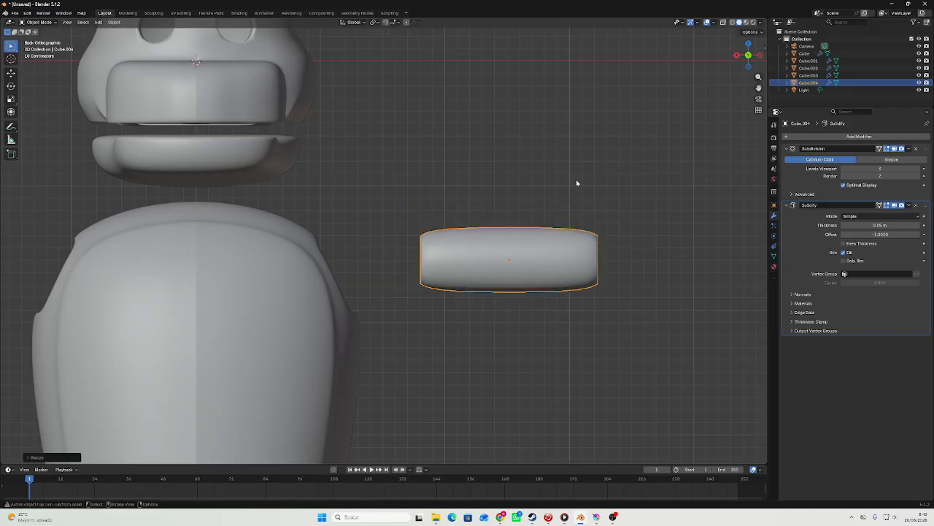
Enlarge the tube in small increments and lower it about 0.03 m along the Z axis.
{"action": "key", "text": "s"}
{"action": "left_click", "coordinate": [604, 178]}
{"action": "key", "text": "s"}
{"action": "left_click", "coordinate": [616, 171]}
{"action": "key", "text": "g"}
{"action": "middle_click_drag", "start_coordinate": [618, 171], "coordinate": [618, 175]}
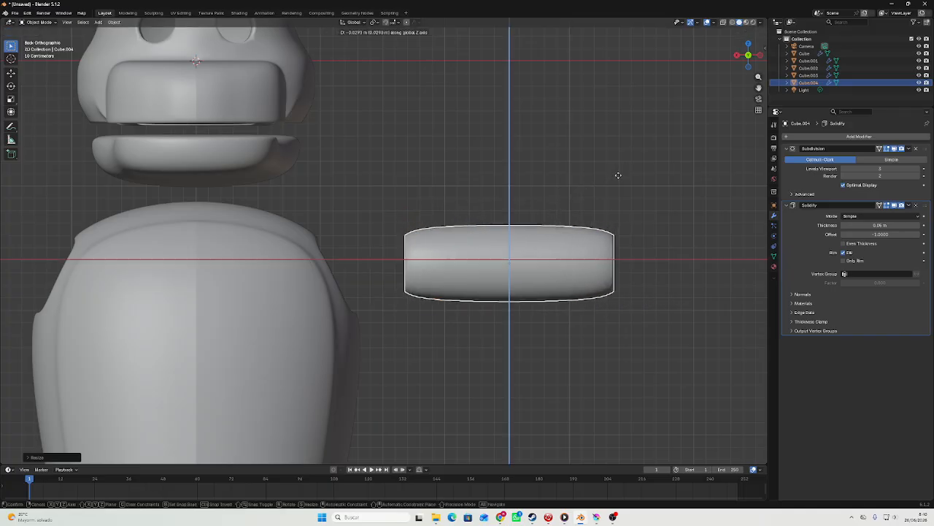
{"action": "left_click", "coordinate": [618, 174]}
{"action": "key", "text": "s"}
{"action": "left_click", "coordinate": [628, 173]}
{"action": "scroll", "coordinate": [617, 167], "scroll_direction": "down", "scroll_amount": 4}
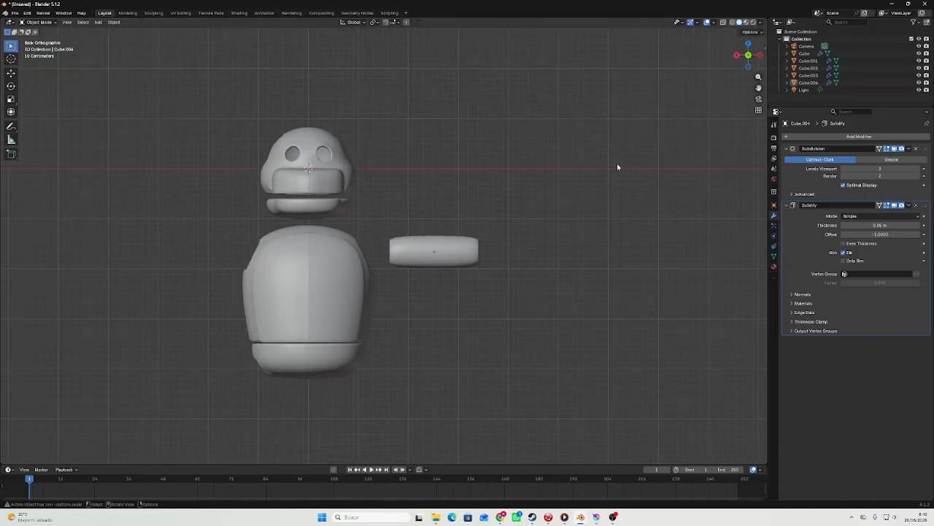
Move the tube closer to the body's shoulder and enlarge it slightly.
{"action": "left_click", "coordinate": [477, 248]}
{"action": "scroll", "coordinate": [511, 236], "scroll_direction": "up", "scroll_amount": 3}
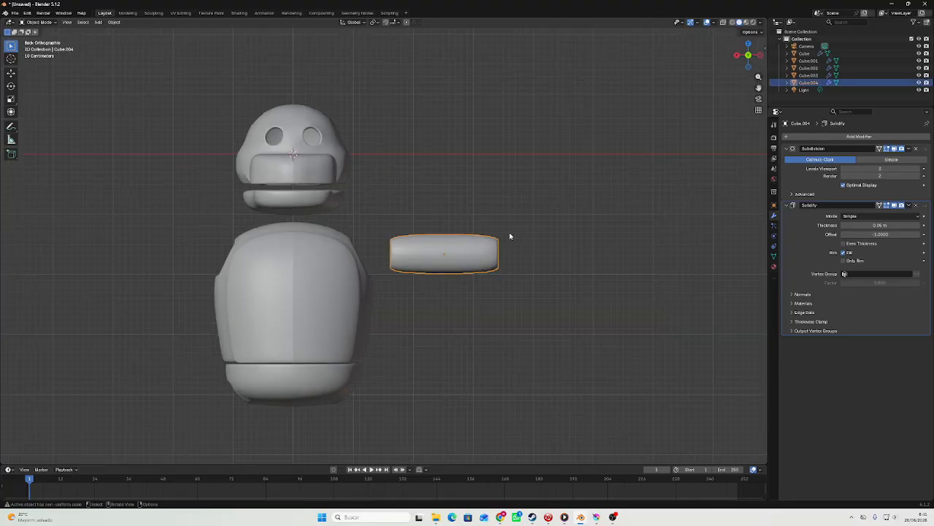
{"action": "key", "text": "g"}
{"action": "middle_click_drag", "start_coordinate": [524, 232], "coordinate": [520, 232]}
{"action": "left_click", "coordinate": [514, 231]}
{"action": "key", "text": "s"}
{"action": "left_click", "coordinate": [556, 222]}
{"action": "left_click", "coordinate": [576, 183]}
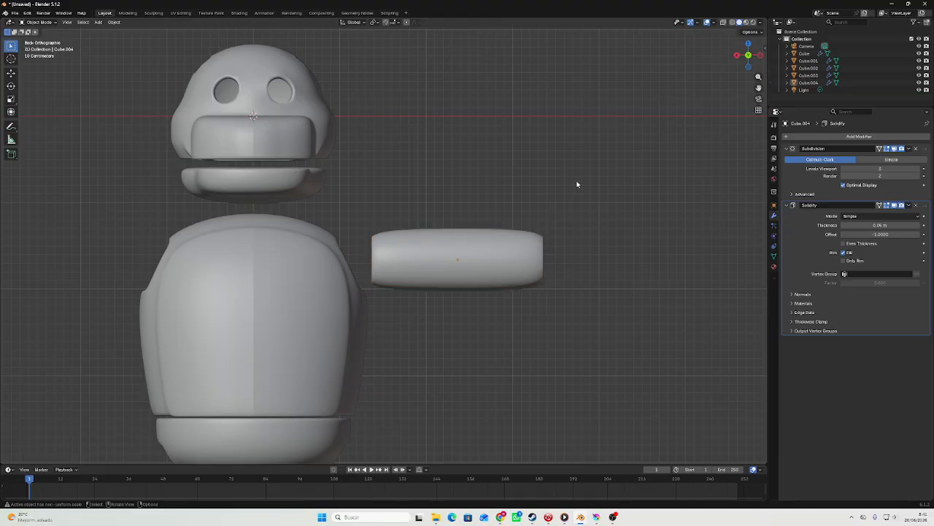
{"action": "scroll", "coordinate": [564, 190], "scroll_direction": "down", "scroll_amount": 3}
{"action": "scroll", "coordinate": [436, 266], "scroll_direction": "up", "scroll_amount": 3}
Duplicate the arm tube by copy and paste and move the copy outward along the X axis, end to end with the original.
{"action": "left_click", "coordinate": [525, 236]}
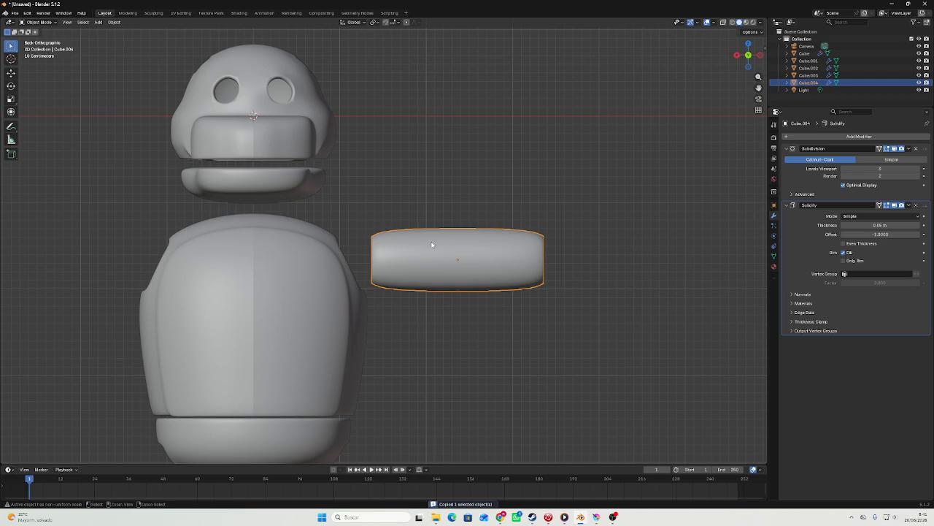
{"action": "key", "text": "ctrl+v"}
{"action": "key", "text": "g"}
{"action": "key", "text": "x"}
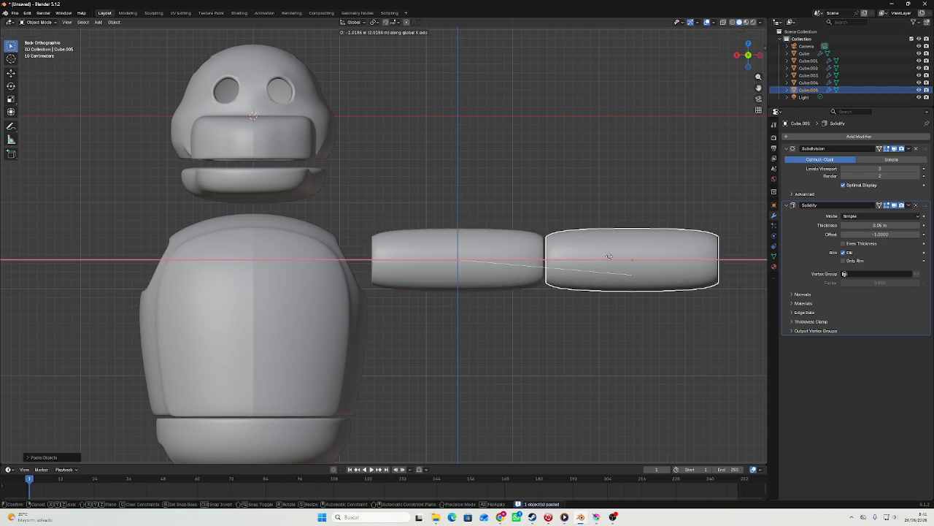
{"action": "left_click", "coordinate": [495, 255]}
Scale both arm segments down together and move them along the X axis toward the body.
{"action": "left_click", "coordinate": [495, 255], "text": "shift"}
{"action": "key", "text": "s"}
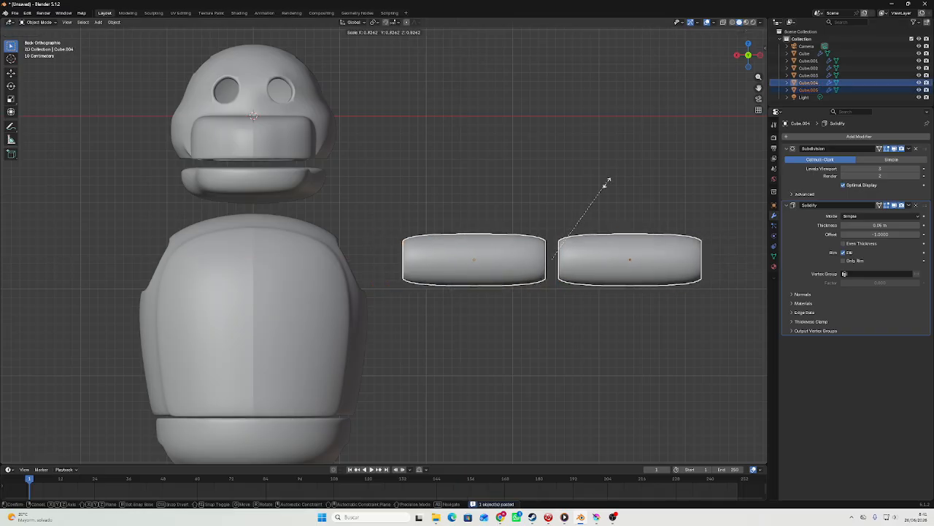
{"action": "left_click", "coordinate": [602, 195]}
{"action": "key", "text": "g"}
{"action": "key", "text": "x"}
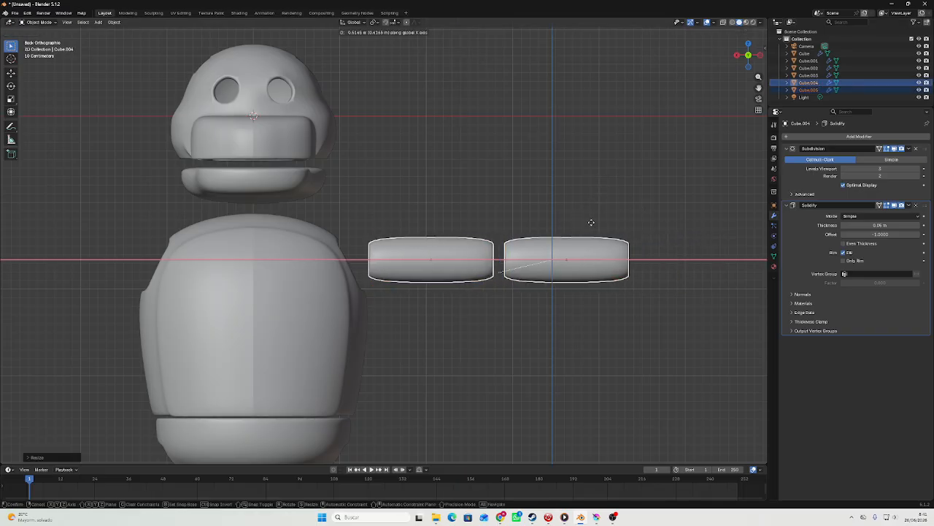
{"action": "left_click", "coordinate": [608, 213]}
{"action": "key", "text": "s"}
{"action": "left_click", "coordinate": [612, 211]}
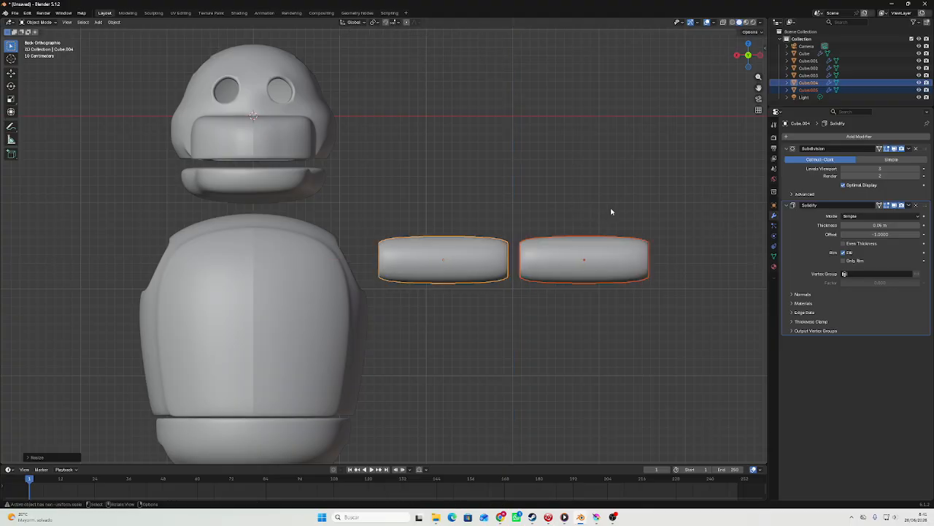
{"action": "key", "text": "s"}
{"action": "middle_click", "coordinate": [582, 196]}
{"action": "left_click", "coordinate": [584, 197]}
{"action": "key", "text": "ctrl+z"}
Scale both arm segments up slightly and check them against the body in the back view.
{"action": "key", "text": "s"}
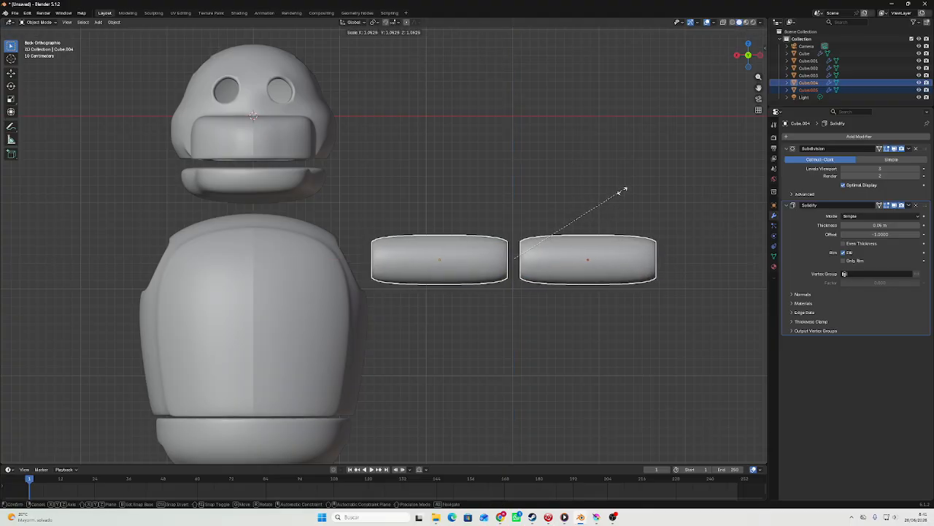
{"action": "left_click", "coordinate": [626, 190]}
{"action": "left_click", "coordinate": [614, 176]}
{"action": "middle_click_drag", "start_coordinate": [460, 161], "coordinate": [464, 221]}
{"action": "scroll", "coordinate": [342, 184], "scroll_direction": "down", "scroll_amount": 4}
{"action": "left_click", "coordinate": [750, 55]}
{"action": "scroll", "coordinate": [597, 205], "scroll_direction": "up", "scroll_amount": 3}
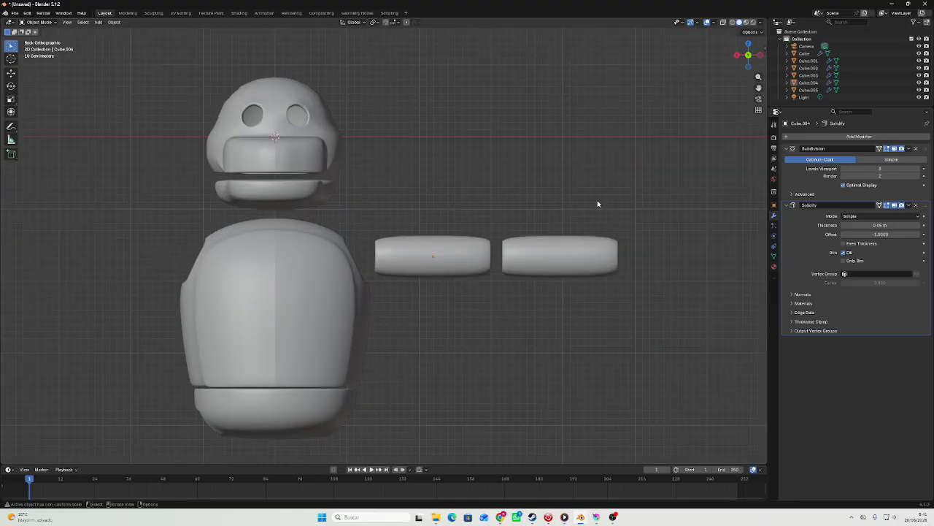
Enlarge both arm segments together and move them about 0.3 m outward along the X axis, clear of the shoulder.
{"action": "left_click_drag", "start_coordinate": [551, 282], "coordinate": [553, 280]}
{"action": "scroll", "coordinate": [511, 186], "scroll_direction": "up", "scroll_amount": 3}
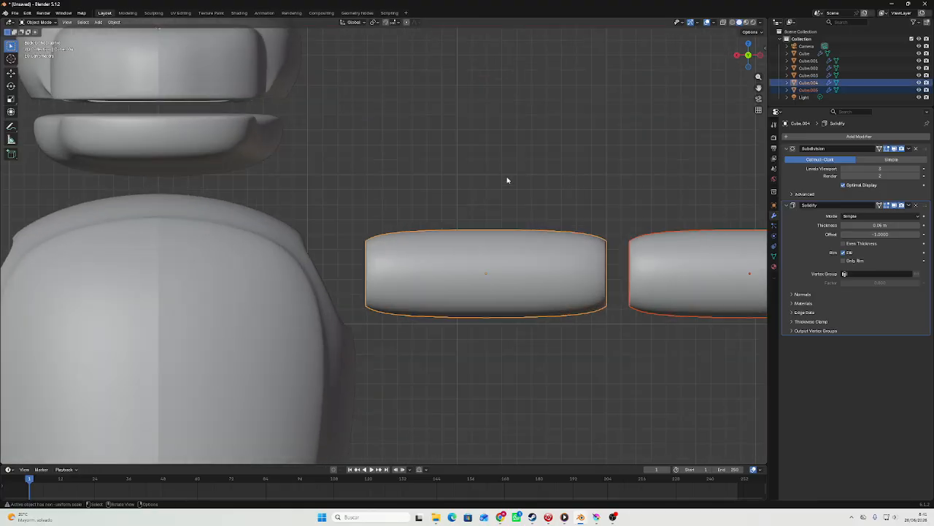
{"action": "key", "text": "s"}
{"action": "left_click", "coordinate": [632, 174]}
{"action": "key", "text": "g"}
{"action": "key", "text": "x"}
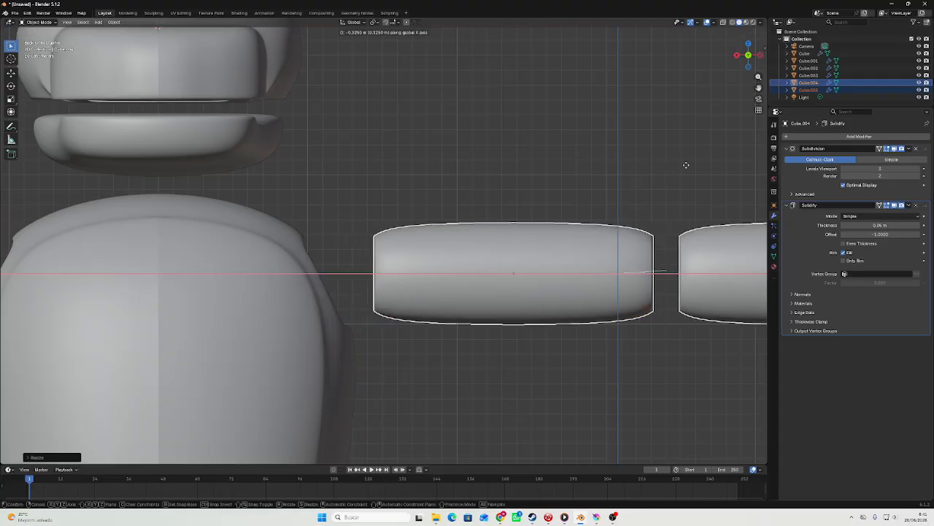
{"action": "left_click", "coordinate": [646, 149]}
Select the lower edges of the body's arm hole and raise them along the Z axis.
{"action": "left_click", "coordinate": [263, 261]}
{"action": "key", "text": "Tab"}
{"action": "middle_click_drag", "start_coordinate": [359, 334], "coordinate": [409, 341]}
{"action": "key", "text": "alt+a"}
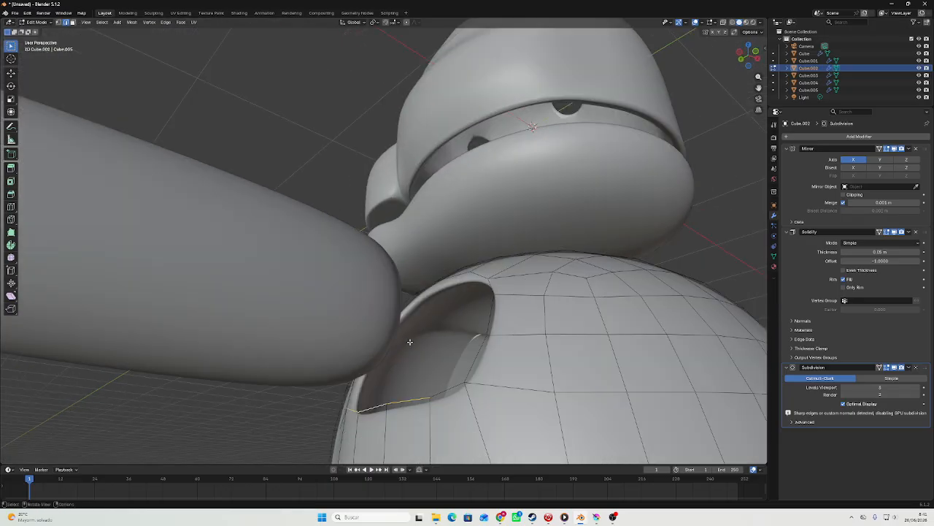
{"action": "left_click", "coordinate": [743, 61]}
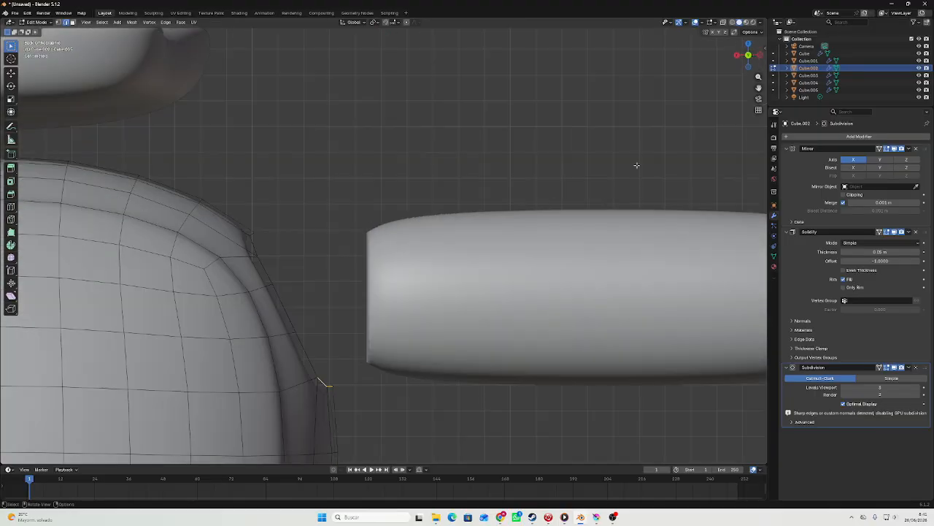
{"action": "key", "text": "g"}
{"action": "key", "text": "z"}
{"action": "left_click", "coordinate": [602, 196]}
{"action": "key", "text": "Tab"}
{"action": "scroll", "coordinate": [319, 231], "scroll_direction": "down", "scroll_amount": 1}
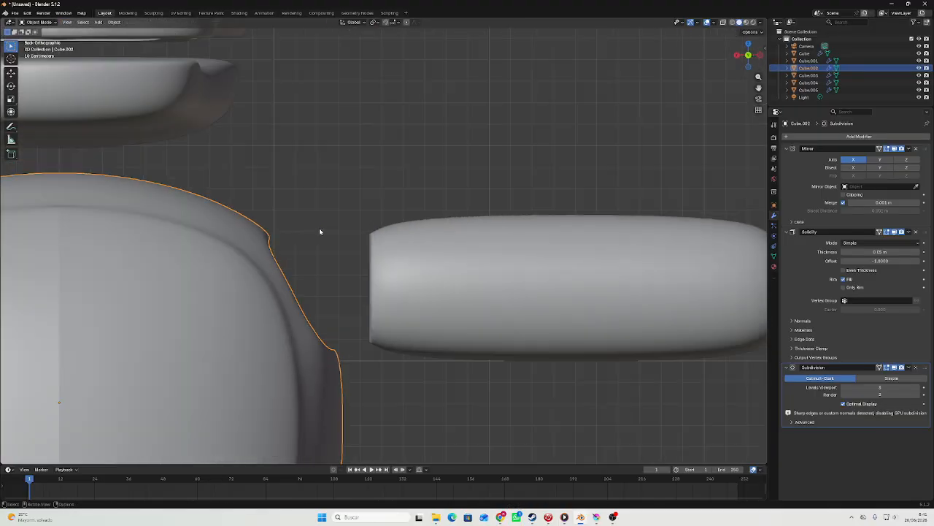
Select the arm hole's edge loop, rotate it upright and move it outward along the X axis to face the upper arm.
{"action": "key", "text": "Tab"}
{"action": "mouse_move", "coordinate": [319, 231]}
{"action": "middle_mouse_down"}
{"action": "mouse_move", "coordinate": [299, 219]}
{"action": "mouse_move", "coordinate": [319, 228]}
{"action": "middle_mouse_up"}
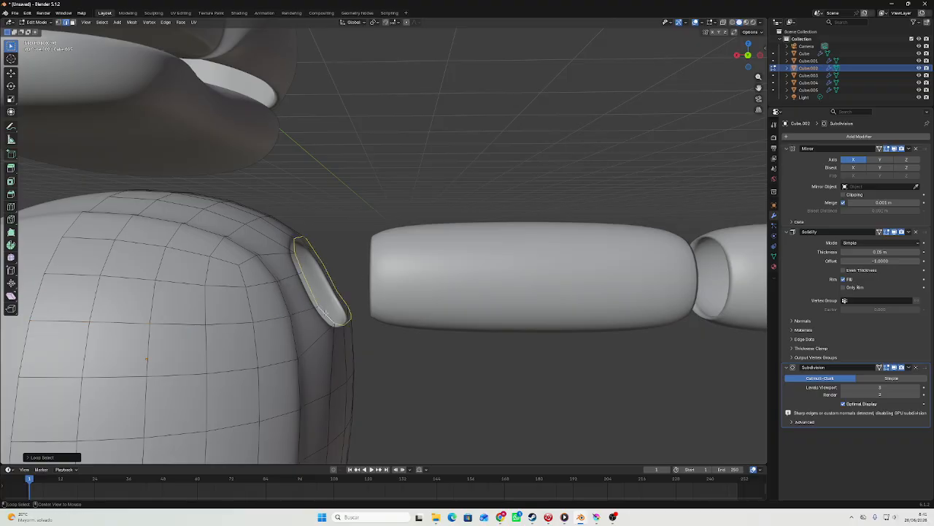
{"action": "left_click", "coordinate": [748, 56]}
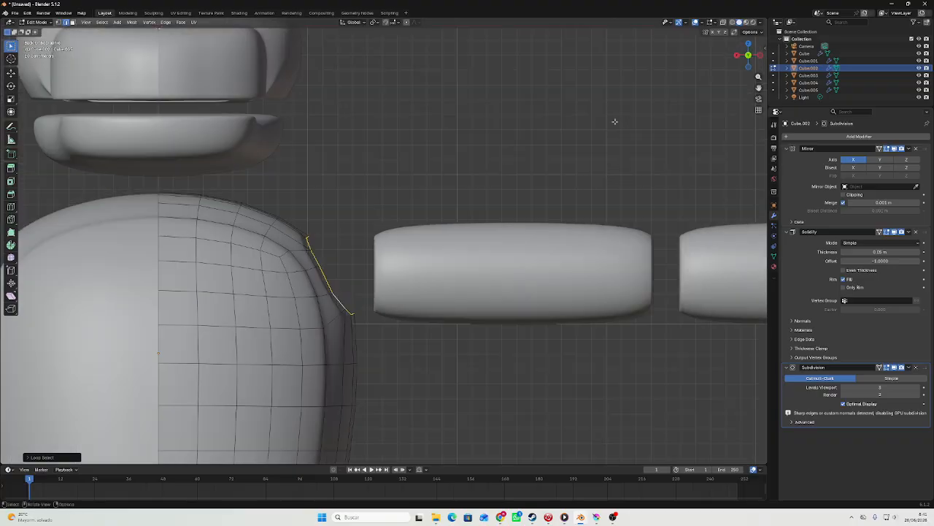
{"action": "key", "text": "r"}
{"action": "left_click", "coordinate": [594, 263]}
{"action": "key", "text": "g"}
{"action": "key", "text": "x"}
{"action": "left_click", "coordinate": [616, 264]}
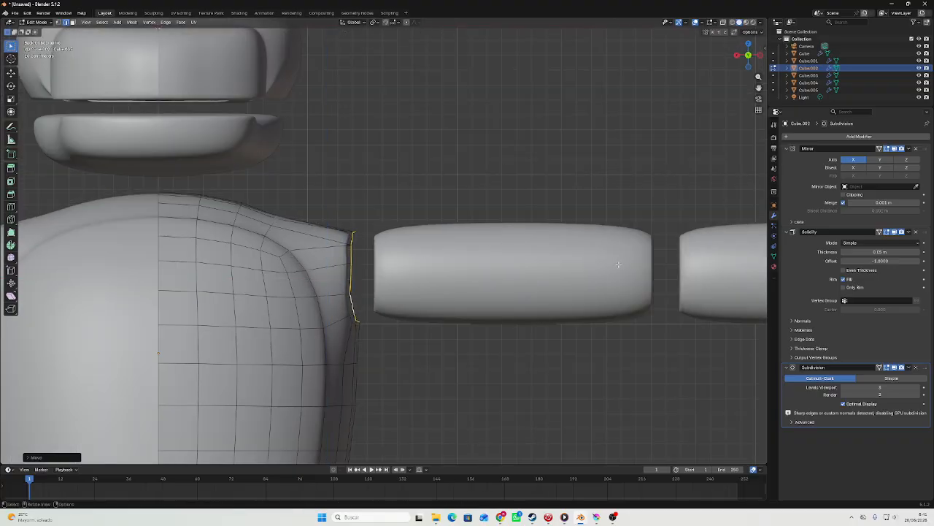
{"action": "key", "text": "Tab"}
{"action": "scroll", "coordinate": [612, 264], "scroll_direction": "down", "scroll_amount": 4}
{"action": "key", "text": "Tab"}
{"action": "scroll", "coordinate": [515, 261], "scroll_direction": "up", "scroll_amount": 4}
{"action": "key", "text": "Tab"}
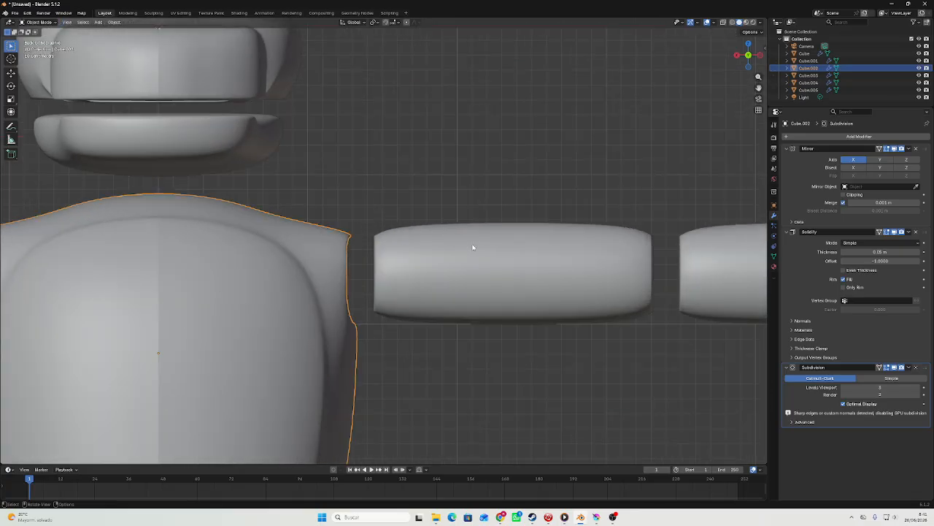
Resize the arm hole's edge loop and reposition it around the upper arm's inner end.
{"action": "scroll", "coordinate": [465, 242], "scroll_direction": "down", "scroll_amount": 5}
{"action": "scroll", "coordinate": [455, 238], "scroll_direction": "up", "scroll_amount": 3}
{"action": "key", "text": "Tab"}
{"action": "scroll", "coordinate": [448, 233], "scroll_direction": "up", "scroll_amount": 2}
{"action": "key", "text": "s"}
{"action": "middle_click_drag", "start_coordinate": [379, 146], "coordinate": [431, 168]}
{"action": "left_click", "coordinate": [375, 154]}
{"action": "key", "text": "g"}
{"action": "left_click", "coordinate": [375, 144]}
{"action": "key", "text": "s"}
{"action": "left_click", "coordinate": [373, 161]}
{"action": "key", "text": "s"}
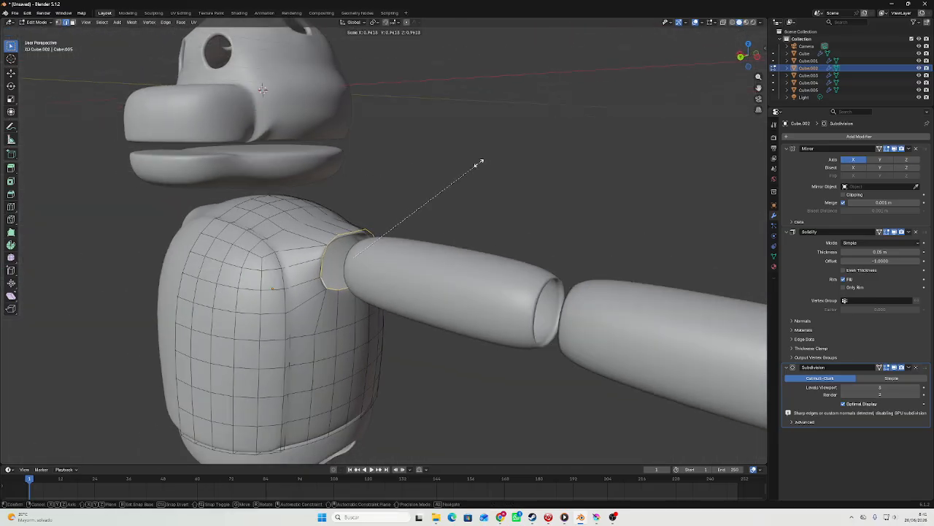
{"action": "left_click", "coordinate": [459, 168]}
{"action": "scroll", "coordinate": [459, 167], "scroll_direction": "up", "scroll_amount": 2}
{"action": "key", "text": "ctrl+z"}
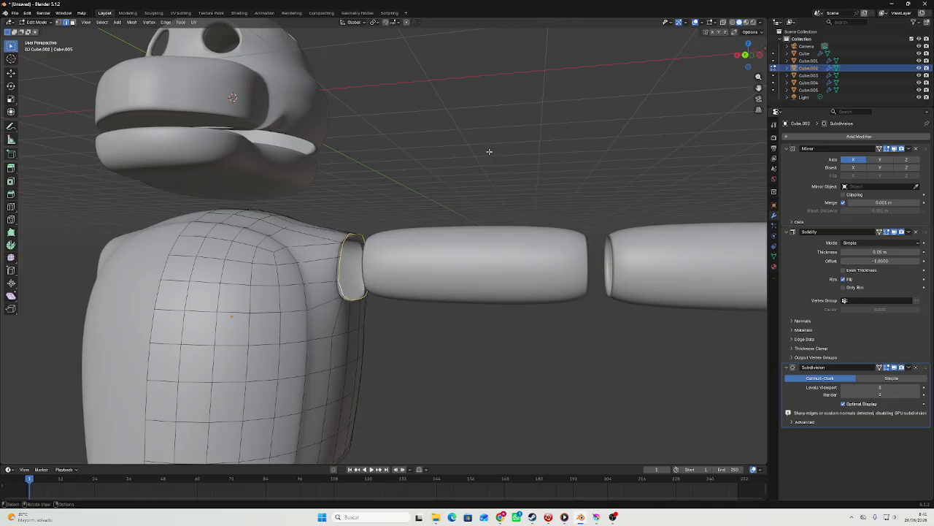
Fine-tune the scale and position of the arm hole's edge loop, finishing in Object Mode.
{"action": "key", "text": "s"}
{"action": "left_click", "coordinate": [464, 162]}
{"action": "key", "text": "g"}
{"action": "middle_click_drag", "start_coordinate": [463, 162], "coordinate": [482, 164]}
{"action": "left_click", "coordinate": [463, 161]}
{"action": "key", "text": "Tab"}
{"action": "scroll", "coordinate": [481, 166], "scroll_direction": "down", "scroll_amount": 3}
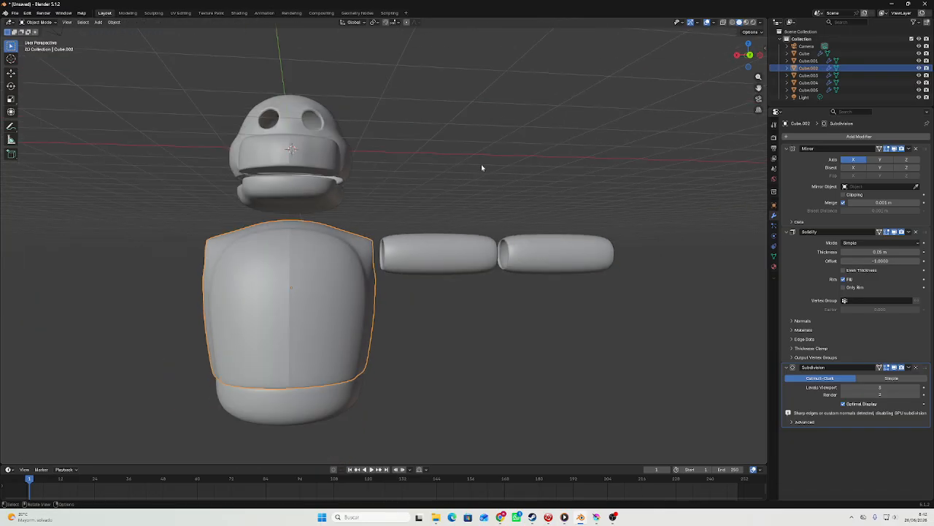
Copy both arm segments, paste the duplicates and move them down along the Z axis.
{"action": "left_click", "coordinate": [749, 55]}
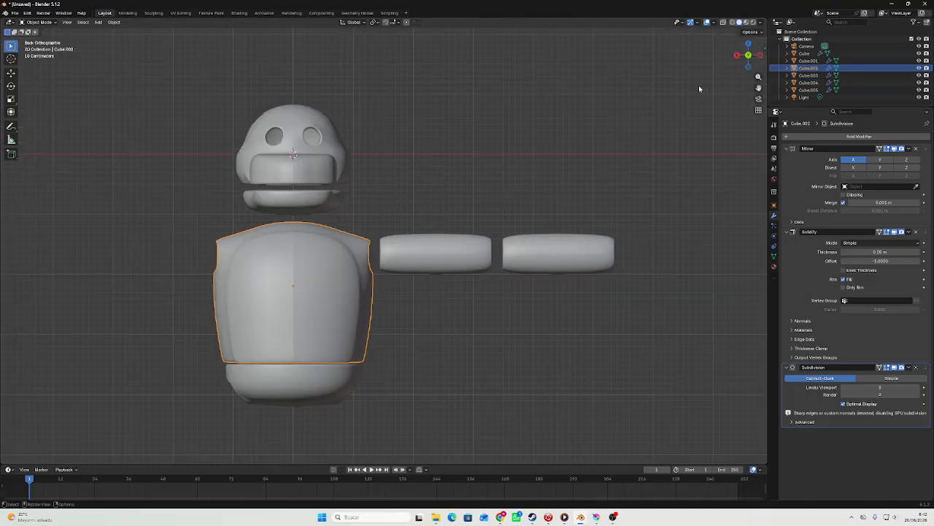
{"action": "left_click", "coordinate": [501, 243]}
{"action": "scroll", "coordinate": [457, 242], "scroll_direction": "up", "scroll_amount": 4}
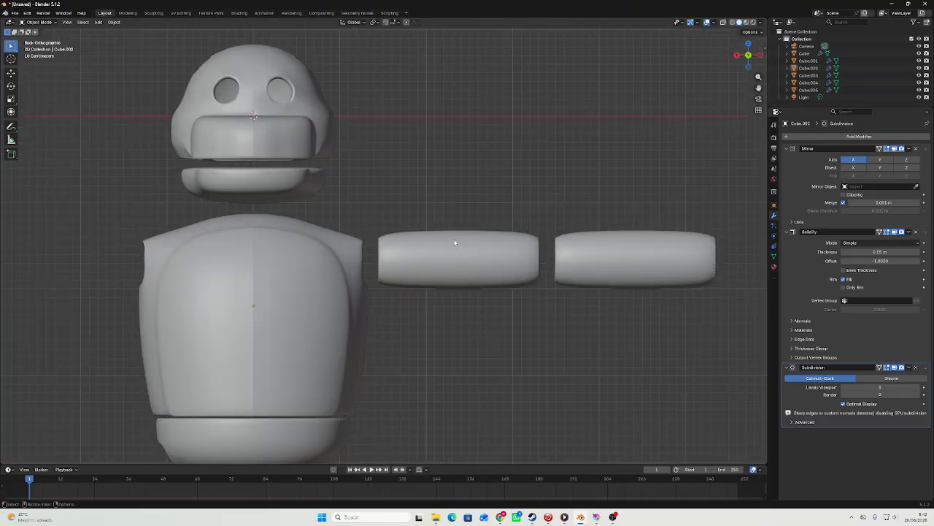
{"action": "scroll", "coordinate": [471, 204], "scroll_direction": "down", "scroll_amount": 4}
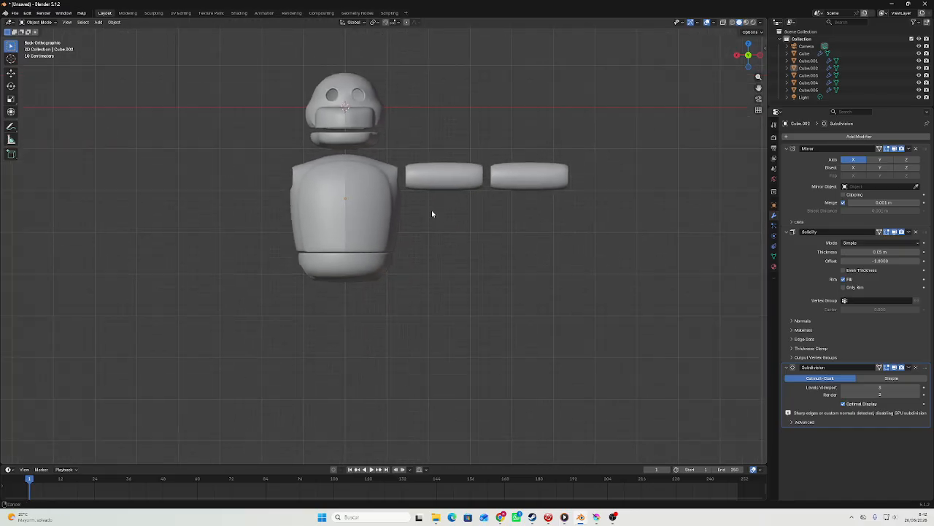
{"action": "left_click", "coordinate": [99, 22]}
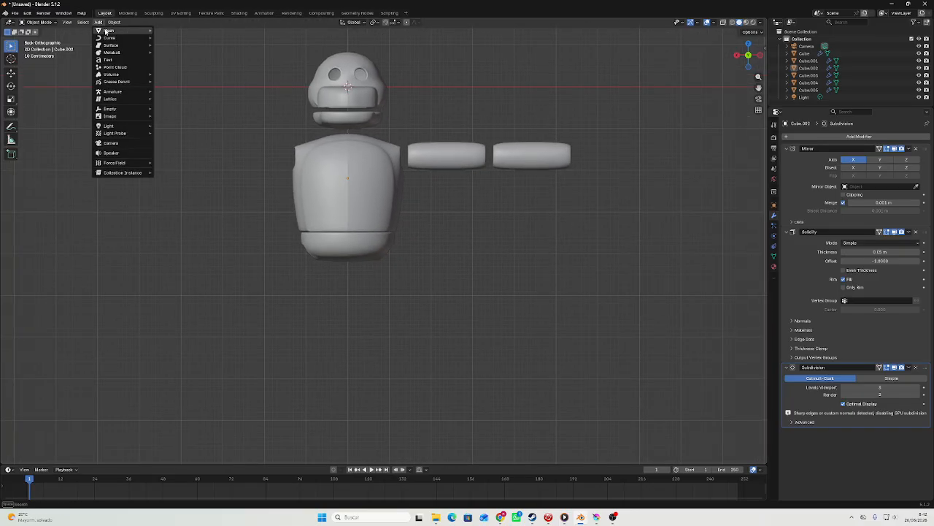
{"action": "left_click", "coordinate": [459, 153]}
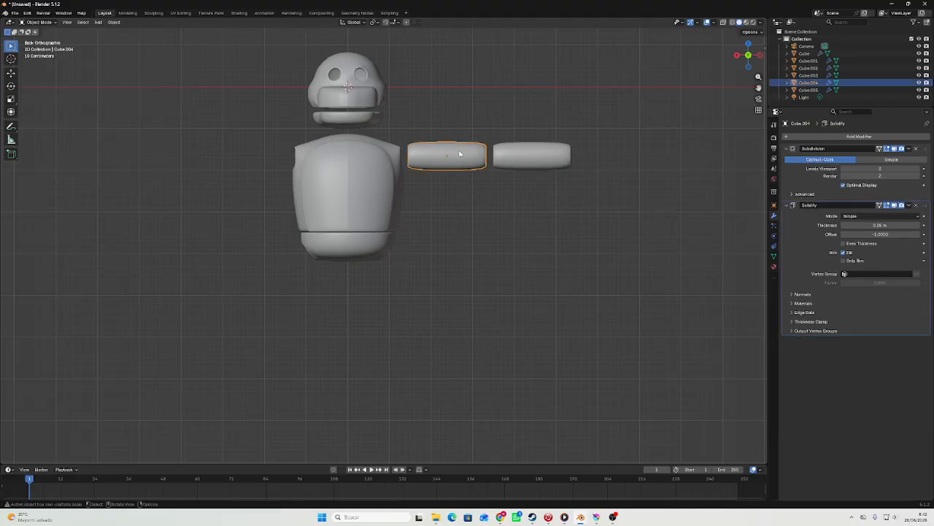
{"action": "left_click", "coordinate": [516, 157], "text": "shift"}
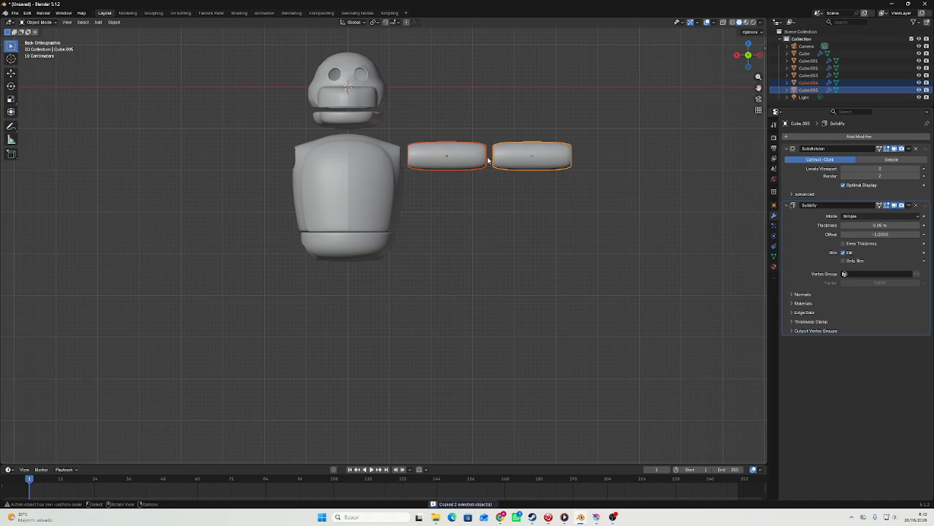
{"action": "key", "text": "ctrl+v"}
{"action": "key", "text": "g"}
{"action": "key", "text": "z"}
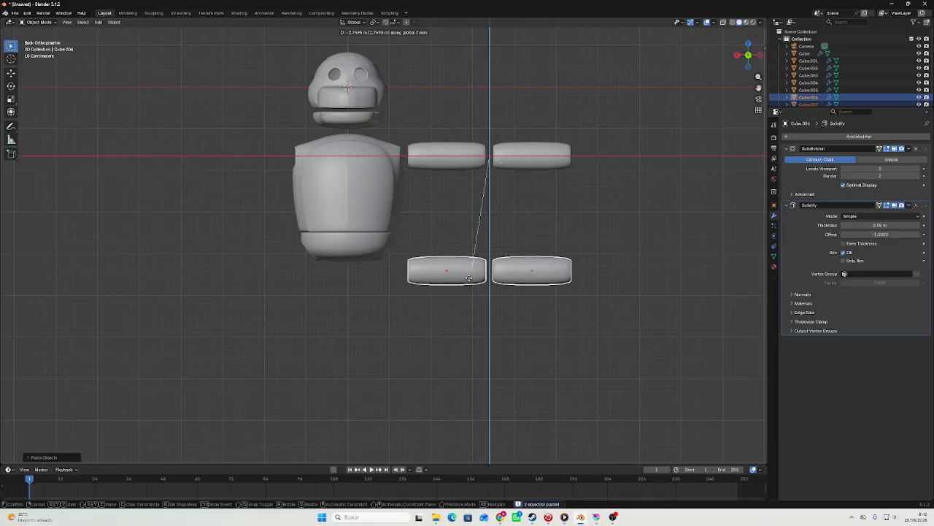
{"action": "left_click", "coordinate": [608, 219]}
Rotate the pasted segments upright by about 90 degrees and move them along the X axis under the pelvis's leg hole.
{"action": "key", "text": "r"}
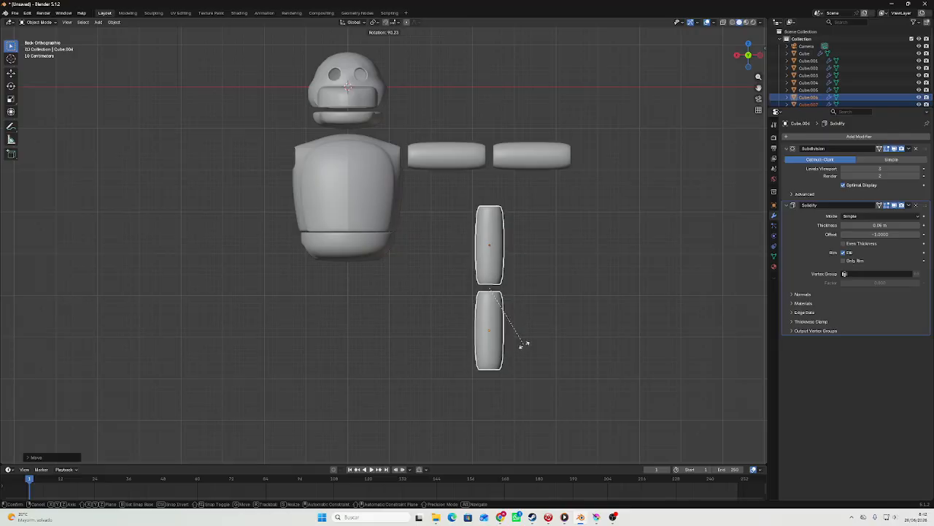
{"action": "left_click", "coordinate": [523, 344]}
{"action": "key", "text": "g"}
{"action": "key", "text": "x"}
{"action": "left_click", "coordinate": [453, 259]}
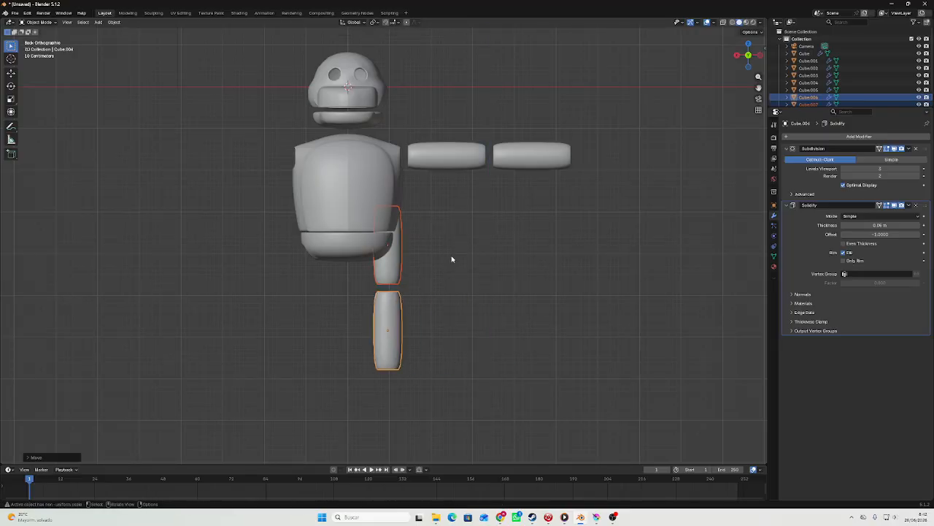
Lower both leg segments below the pelvis, enlarge them and adjust their height along the Z axis.
{"action": "key", "text": "g"}
{"action": "key", "text": "z"}
{"action": "left_click", "coordinate": [449, 327]}
{"action": "key", "text": "s"}
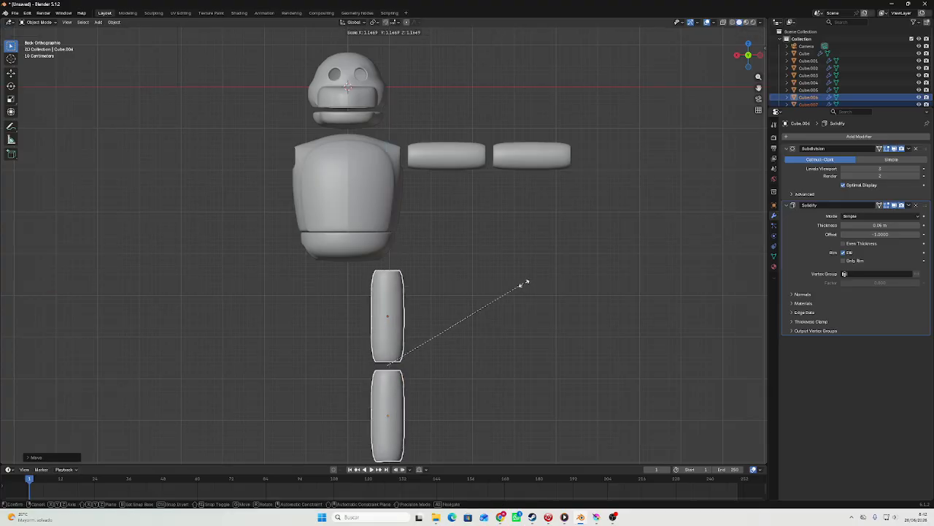
{"action": "left_click", "coordinate": [541, 276]}
{"action": "scroll", "coordinate": [541, 276], "scroll_direction": "down", "scroll_amount": 4}
{"action": "scroll", "coordinate": [542, 273], "scroll_direction": "up", "scroll_amount": 4}
{"action": "key", "text": "s"}
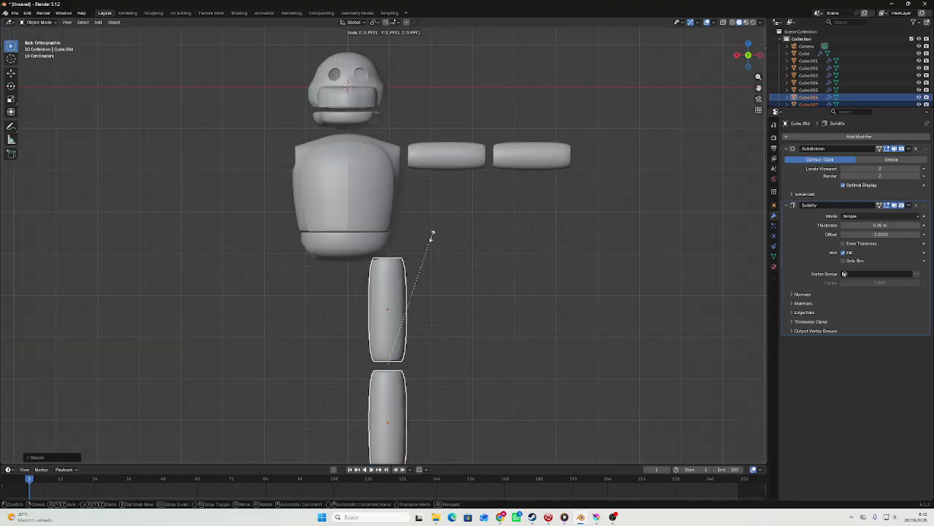
{"action": "left_click", "coordinate": [431, 226]}
{"action": "key", "text": "g"}
{"action": "key", "text": "z"}
{"action": "left_click", "coordinate": [424, 240]}
Raise the upper leg's outer top edge along the Z axis so its opening slopes to match the pelvis's leg hole.
{"action": "middle_click_drag", "start_coordinate": [424, 239], "coordinate": [380, 254]}
{"action": "key", "text": "Tab"}
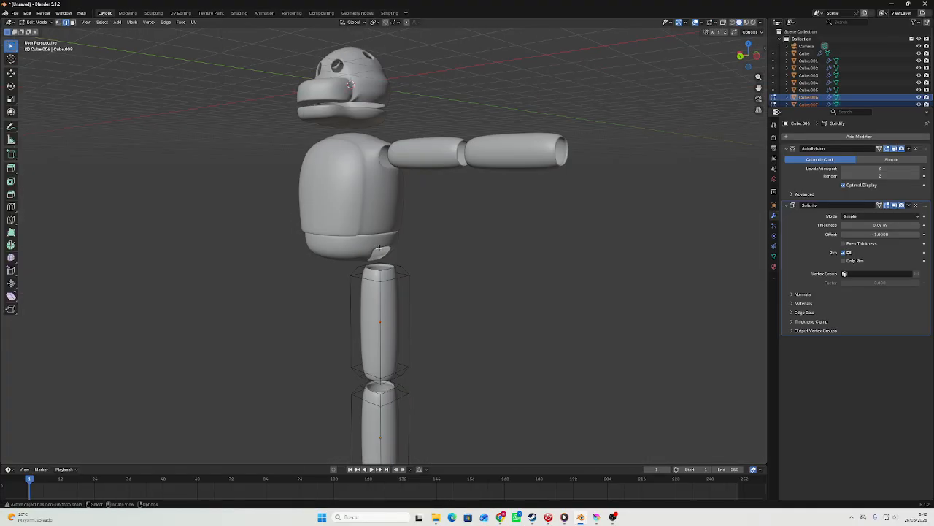
{"action": "key", "text": "Tab"}
{"action": "left_click", "coordinate": [392, 307]}
{"action": "key", "text": "Tab"}
{"action": "scroll", "coordinate": [412, 273], "scroll_direction": "up", "scroll_amount": 5}
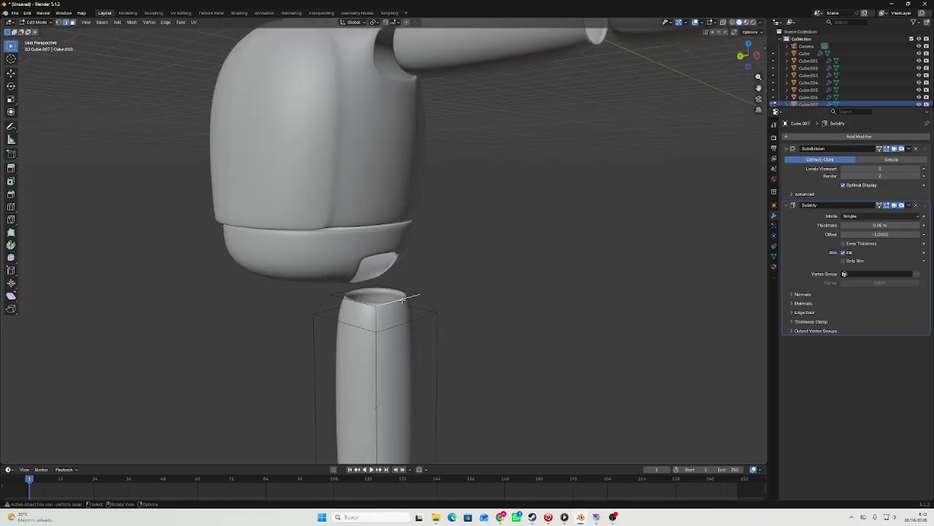
{"action": "left_click", "coordinate": [403, 299]}
{"action": "left_click", "coordinate": [742, 59]}
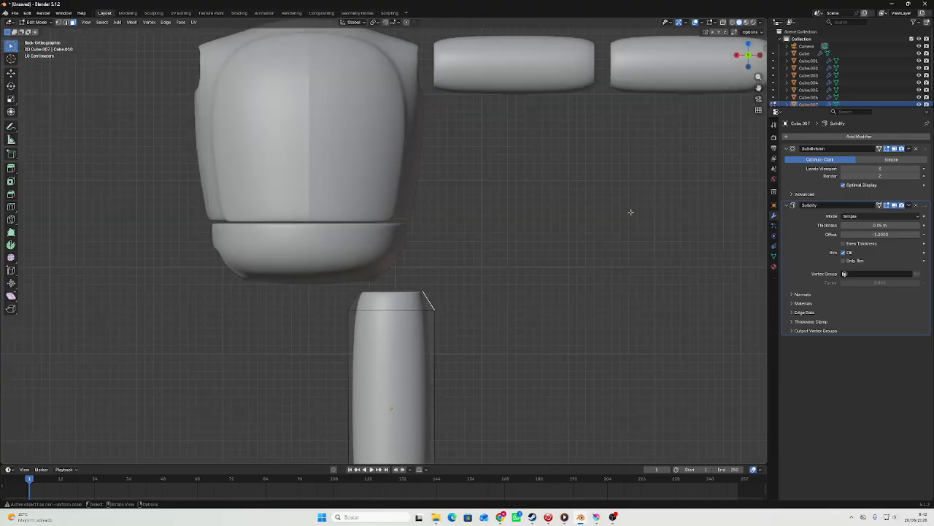
{"action": "key", "text": "g"}
{"action": "key", "text": "z"}
{"action": "left_click", "coordinate": [630, 188]}
{"action": "key", "text": "Tab"}
{"action": "scroll", "coordinate": [399, 323], "scroll_direction": "down", "scroll_amount": 5}
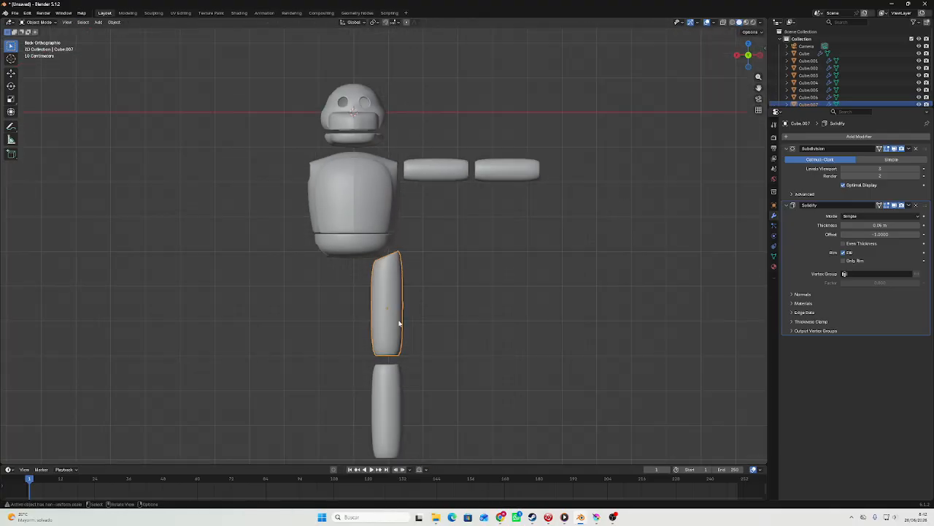
Select both leg segments and resize them, stretching them along the Z axis.
{"action": "left_click", "coordinate": [389, 394]}
{"action": "middle_click_drag", "start_coordinate": [417, 350], "coordinate": [410, 250], "text": "shift"}
{"action": "left_click", "coordinate": [746, 58]}
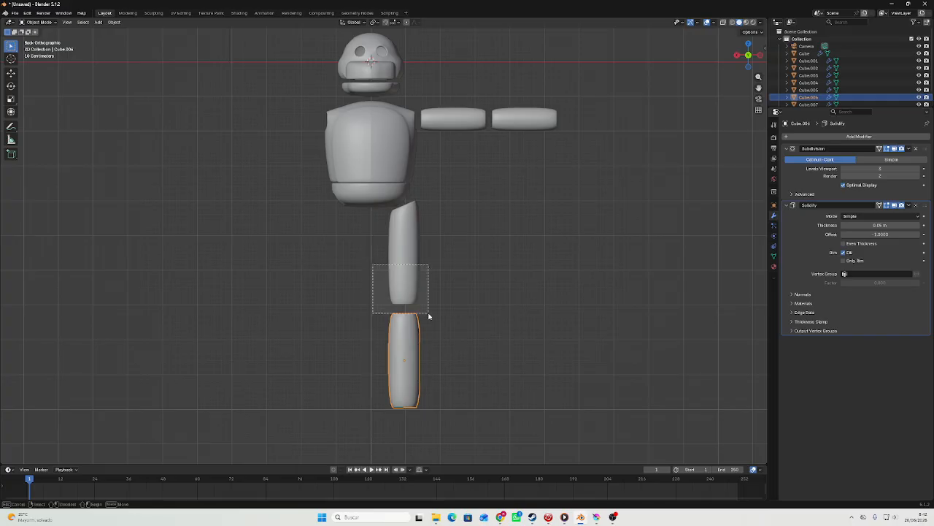
{"action": "left_click_drag", "start_coordinate": [428, 316], "coordinate": [429, 317]}
{"action": "scroll", "coordinate": [506, 232], "scroll_direction": "up", "scroll_amount": 3}
{"action": "key", "text": "s"}
{"action": "key", "text": "z"}
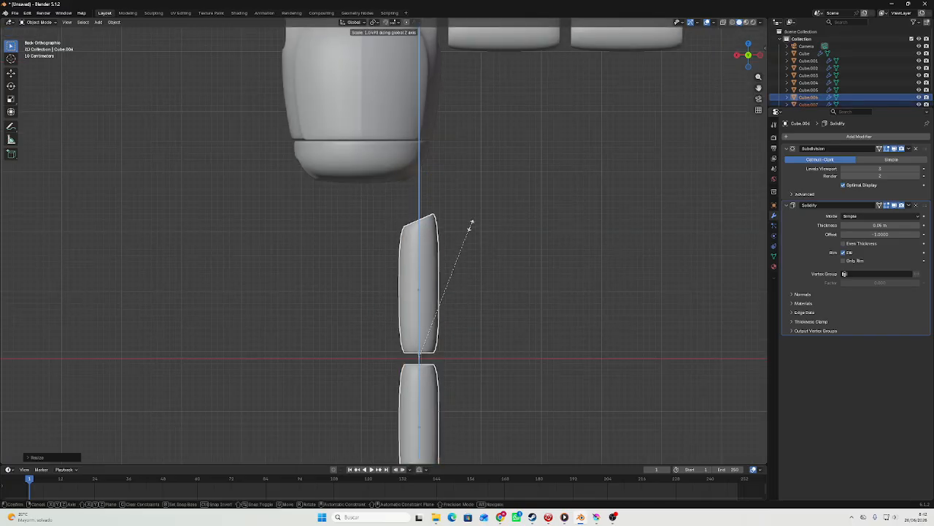
{"action": "scroll", "coordinate": [478, 182], "scroll_direction": "down", "scroll_amount": 3}
{"action": "left_click", "coordinate": [481, 175]}
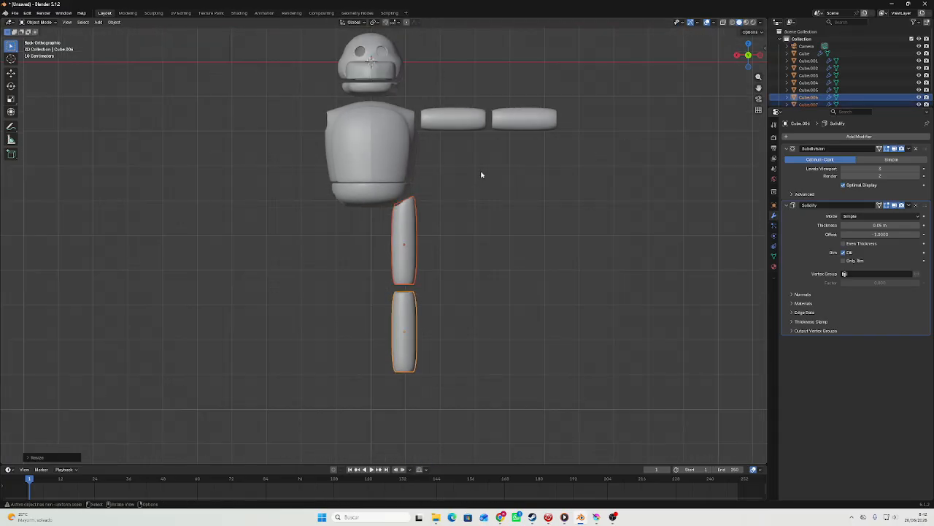
Alternately move and scale both leg segments to bring the upper leg under the pelvis.
{"action": "key", "text": "g"}
{"action": "left_click", "coordinate": [482, 181]}
{"action": "middle_click_drag", "start_coordinate": [482, 175], "coordinate": [559, 167]}
{"action": "key", "text": "s"}
{"action": "left_click", "coordinate": [489, 171]}
{"action": "key", "text": "g"}
{"action": "left_click", "coordinate": [490, 184]}
{"action": "key", "text": "s"}
{"action": "left_click", "coordinate": [492, 179]}
{"action": "key", "text": "g"}
{"action": "left_click", "coordinate": [492, 181]}
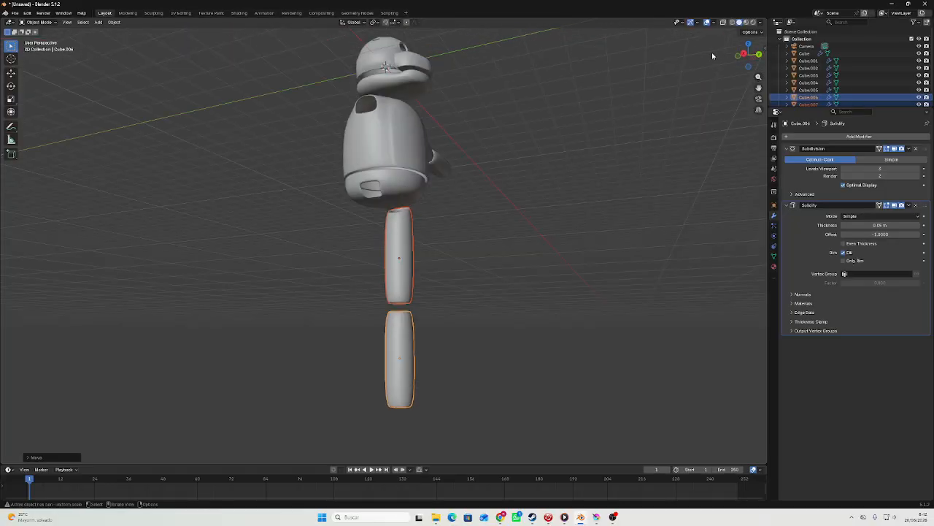
Slightly enlarge both leg segments in the back view and fine-tune their position against the pelvis.
{"action": "left_click", "coordinate": [760, 55]}
{"action": "scroll", "coordinate": [511, 167], "scroll_direction": "up", "scroll_amount": 3}
{"action": "key", "text": "s"}
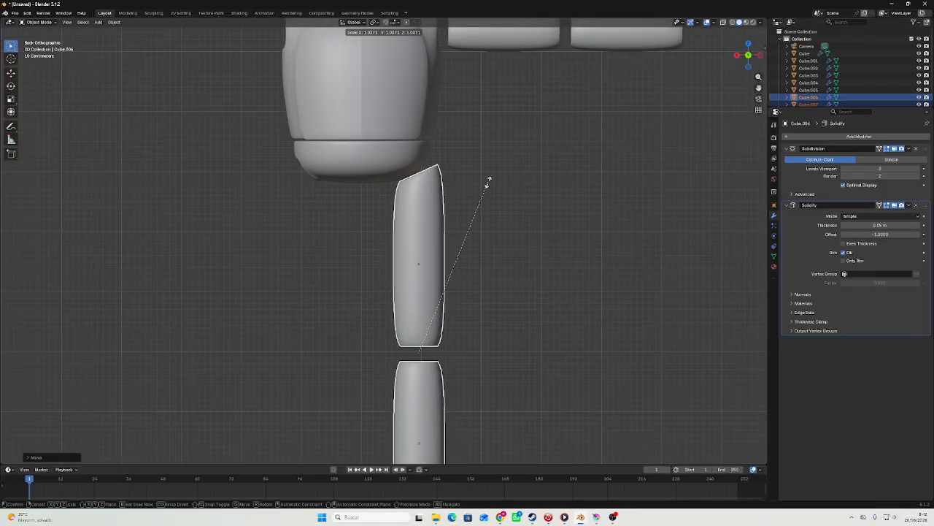
{"action": "left_click", "coordinate": [488, 181]}
{"action": "key", "text": "g"}
{"action": "middle_click_drag", "start_coordinate": [488, 182], "coordinate": [498, 193]}
{"action": "left_click", "coordinate": [487, 188]}
{"action": "key", "text": "g"}
{"action": "left_click", "coordinate": [492, 190]}
Try rotating both arm segments downward and placing them beside the body, and undo both changes.
{"action": "left_click", "coordinate": [508, 167]}
{"action": "scroll", "coordinate": [507, 166], "scroll_direction": "down", "scroll_amount": 5}
{"action": "scroll", "coordinate": [454, 148], "scroll_direction": "up", "scroll_amount": 2}
{"action": "key", "text": "r"}
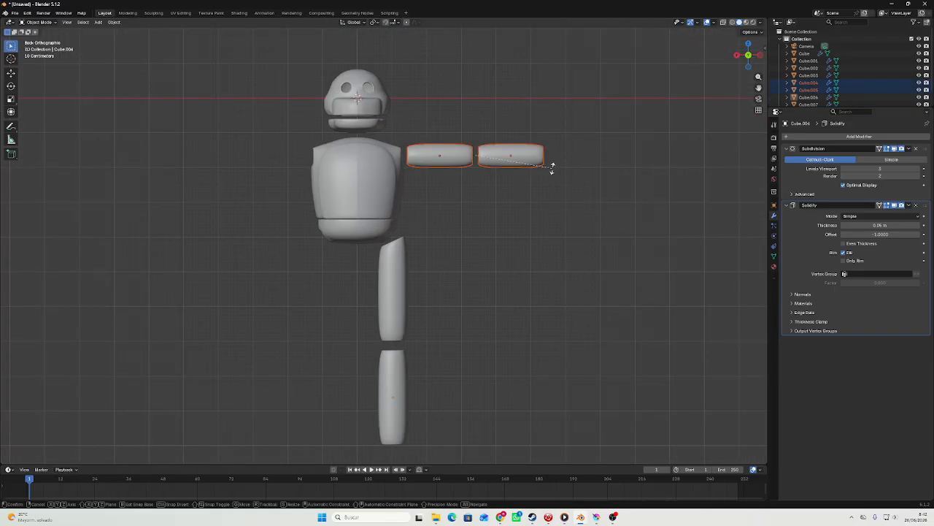
{"action": "left_click", "coordinate": [475, 252]}
{"action": "key", "text": "g"}
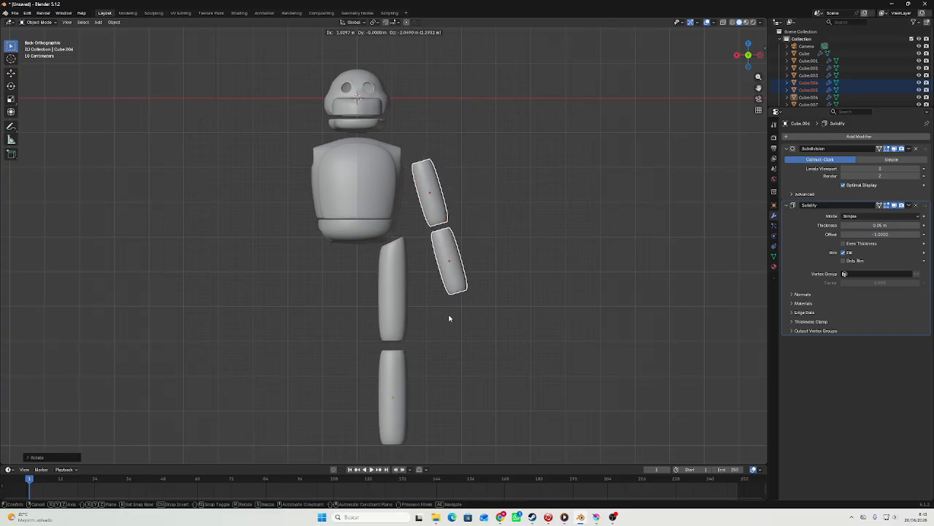
{"action": "left_click", "coordinate": [449, 315]}
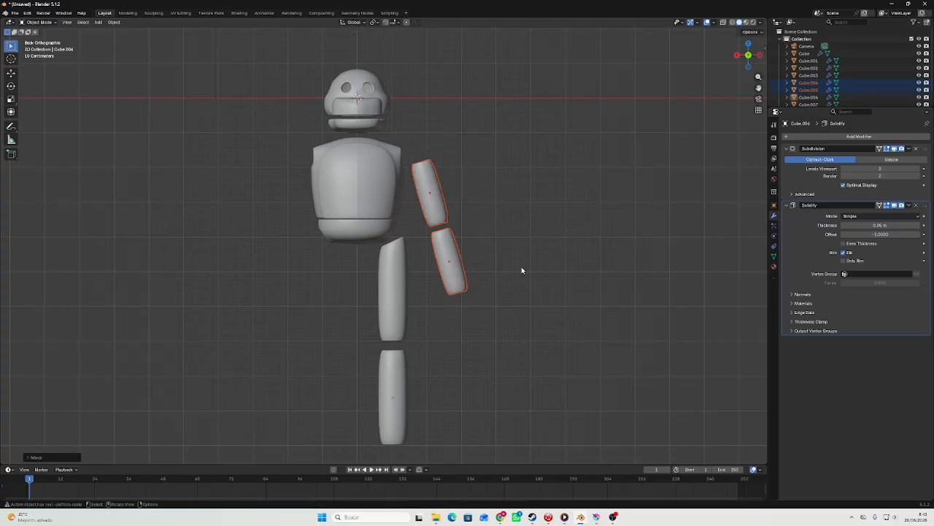
{"action": "key", "text": "ctrl+z"}
{"action": "key", "text": "ctrl+z"}
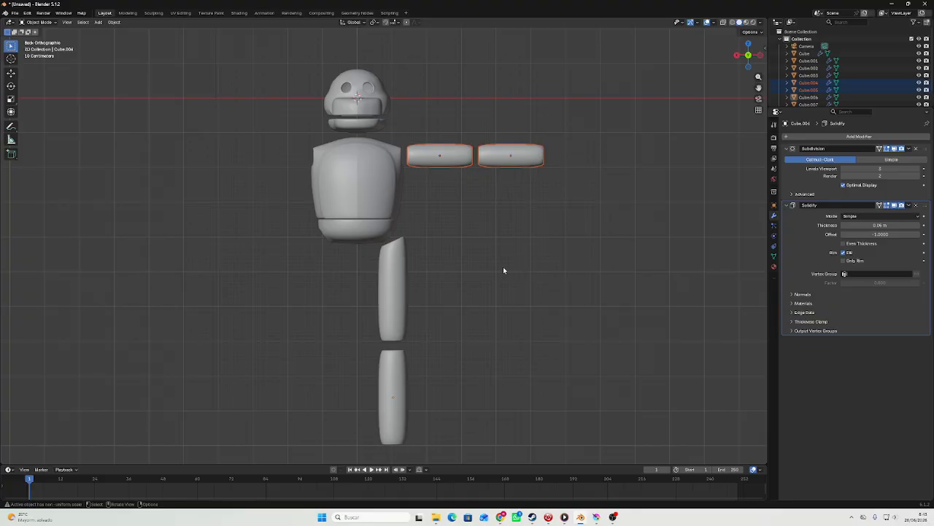
Examine the character's overall proportions, the leg joint and the head up close.
{"action": "scroll", "coordinate": [429, 220], "scroll_direction": "down", "scroll_amount": 2}
{"action": "scroll", "coordinate": [423, 210], "scroll_direction": "up", "scroll_amount": 1}
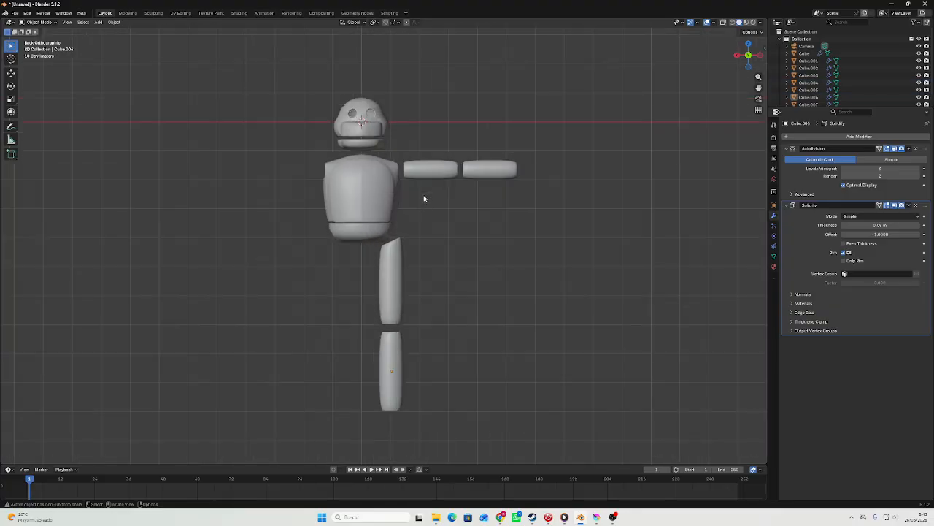
{"action": "middle_click_drag", "start_coordinate": [430, 200], "coordinate": [444, 216], "text": "shift"}
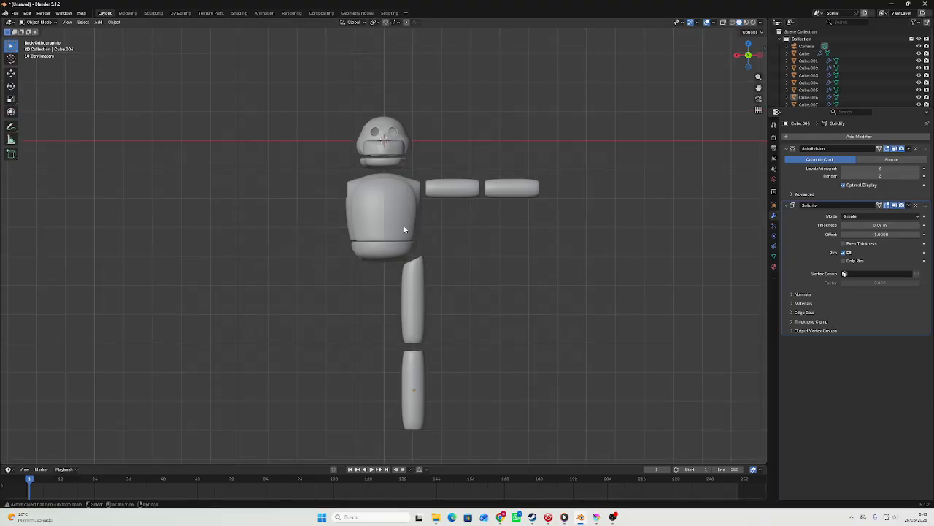
{"action": "scroll", "coordinate": [405, 229], "scroll_direction": "up", "scroll_amount": 3}
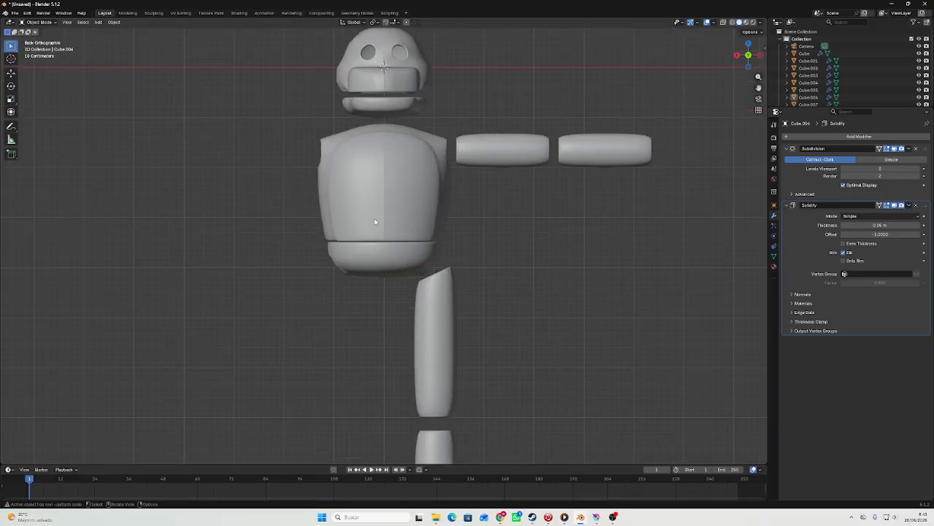
{"action": "scroll", "coordinate": [401, 171], "scroll_direction": "up", "scroll_amount": 1}
{"action": "scroll", "coordinate": [352, 280], "scroll_direction": "up", "scroll_amount": 2}
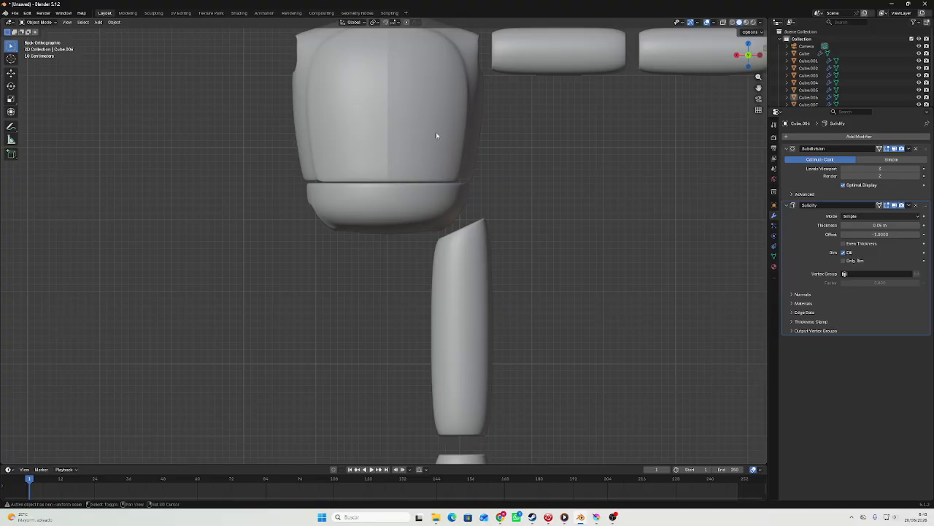
{"action": "scroll", "coordinate": [401, 191], "scroll_direction": "down", "scroll_amount": 1}
{"action": "scroll", "coordinate": [401, 183], "scroll_direction": "up", "scroll_amount": 1}
{"action": "scroll", "coordinate": [427, 208], "scroll_direction": "up", "scroll_amount": 6}
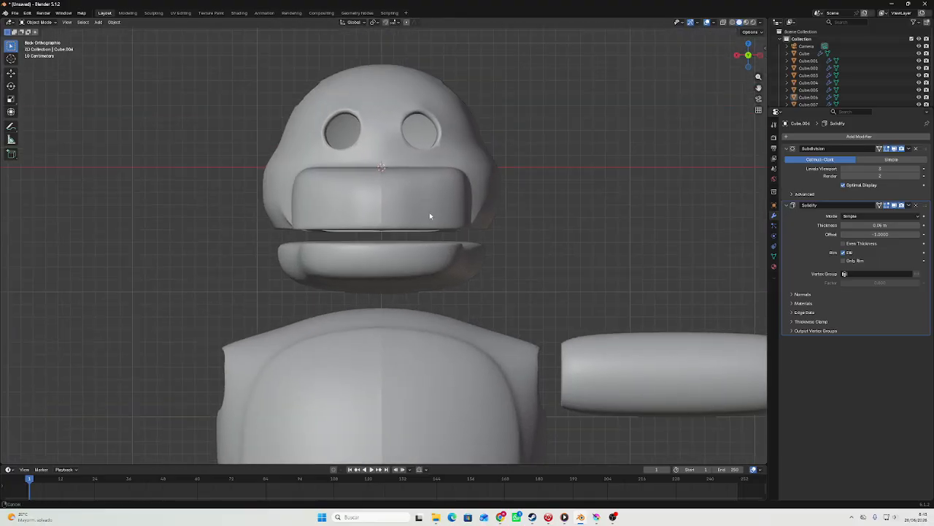
{"action": "middle_click_drag", "start_coordinate": [438, 228], "coordinate": [414, 228]}
{"action": "scroll", "coordinate": [419, 229], "scroll_direction": "down", "scroll_amount": 5}
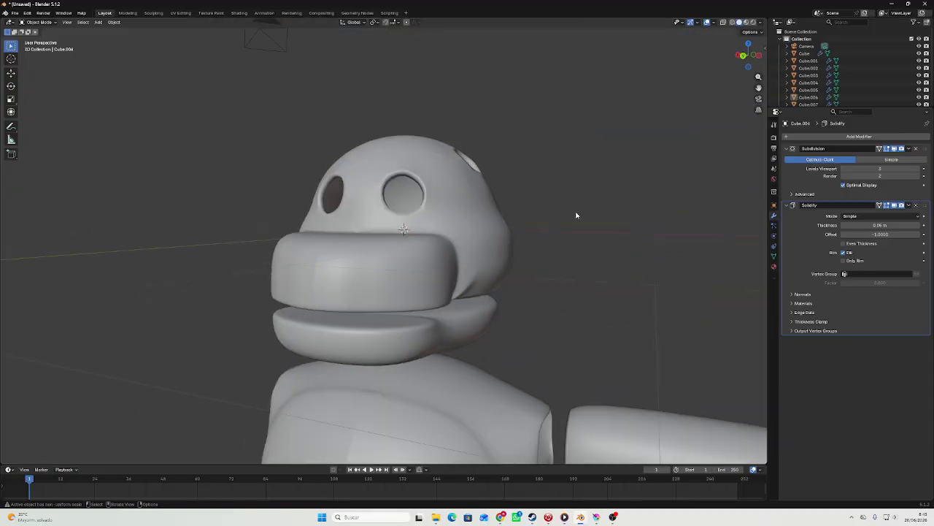
Add a cube at the head, give it a level 3 Subdivision and shade it smooth.
{"action": "left_click", "coordinate": [497, 219]}
{"action": "middle_click_drag", "start_coordinate": [496, 219], "coordinate": [463, 238]}
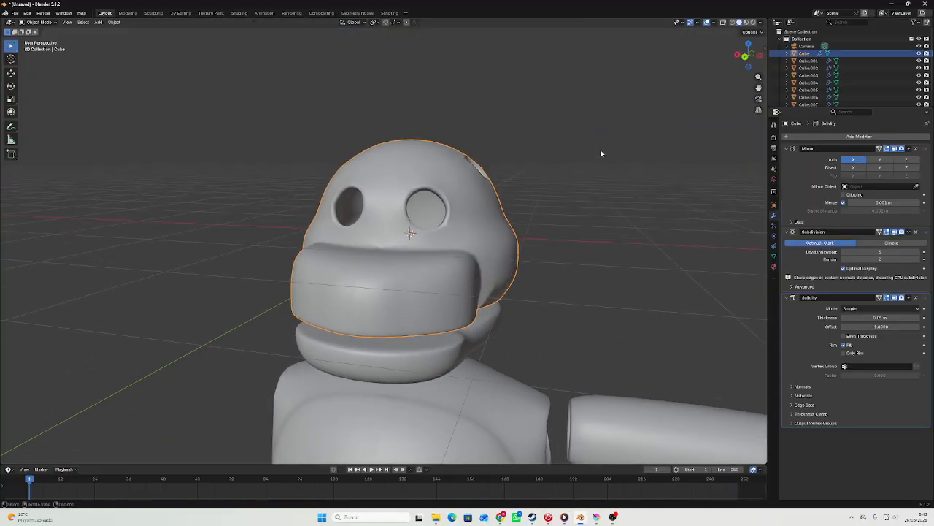
{"action": "left_click_drag", "start_coordinate": [741, 39], "coordinate": [746, 52]}
{"action": "left_click", "coordinate": [744, 58]}
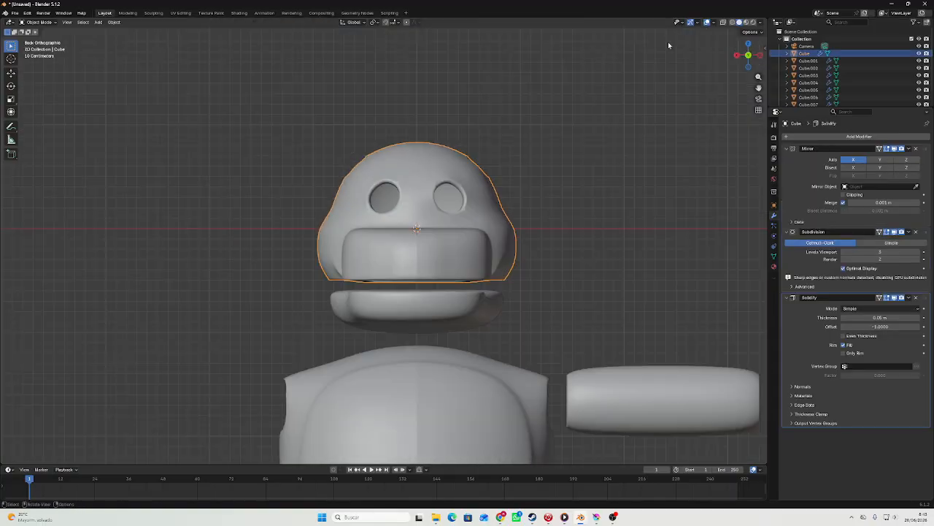
{"action": "left_click", "coordinate": [99, 22]}
{"action": "mouse_move", "coordinate": [109, 33]}
{"action": "left_click", "coordinate": [198, 38]}
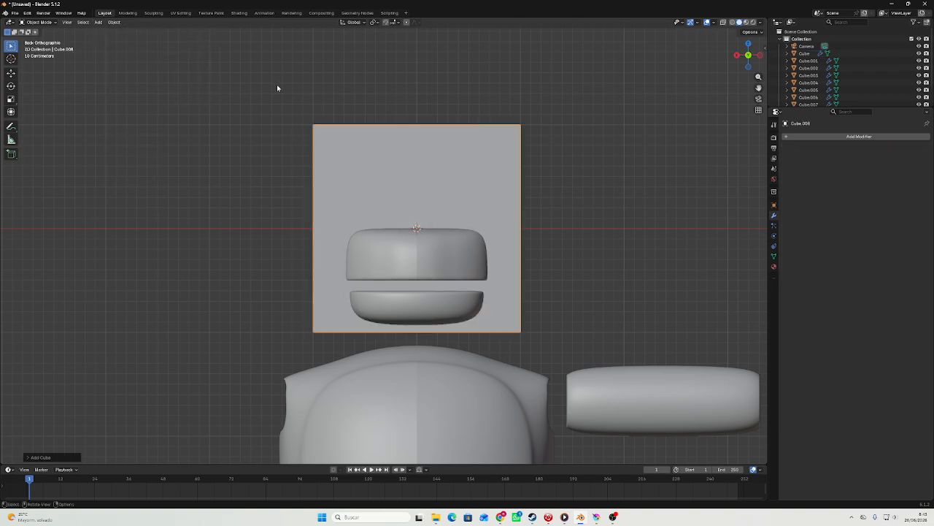
{"action": "key", "text": "ctrl+3"}
{"action": "right_click", "coordinate": [406, 154]}
{"action": "left_click", "coordinate": [401, 154]}
Move the new rounded cube out in front of the muzzle.
{"action": "middle_click_drag", "start_coordinate": [401, 154], "coordinate": [325, 179]}
{"action": "key", "text": "g"}
{"action": "middle_click_drag", "start_coordinate": [440, 153], "coordinate": [436, 153]}
{"action": "left_click", "coordinate": [223, 156]}
{"action": "middle_click_drag", "start_coordinate": [223, 156], "coordinate": [387, 135], "text": "shift"}
Move the upper rear edge of the rounded cube along the Y axis toward the head.
{"action": "key", "text": "Tab"}
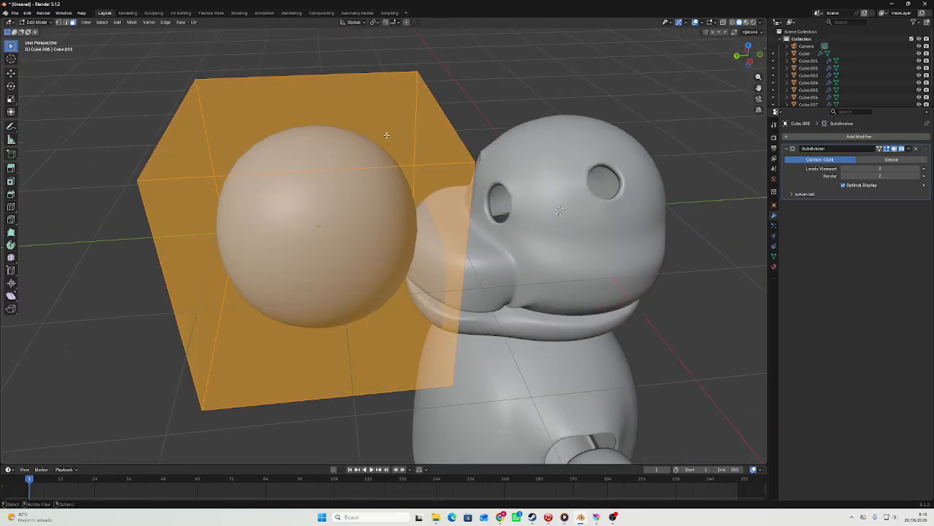
{"action": "key", "text": "2"}
{"action": "left_click", "coordinate": [440, 104]}
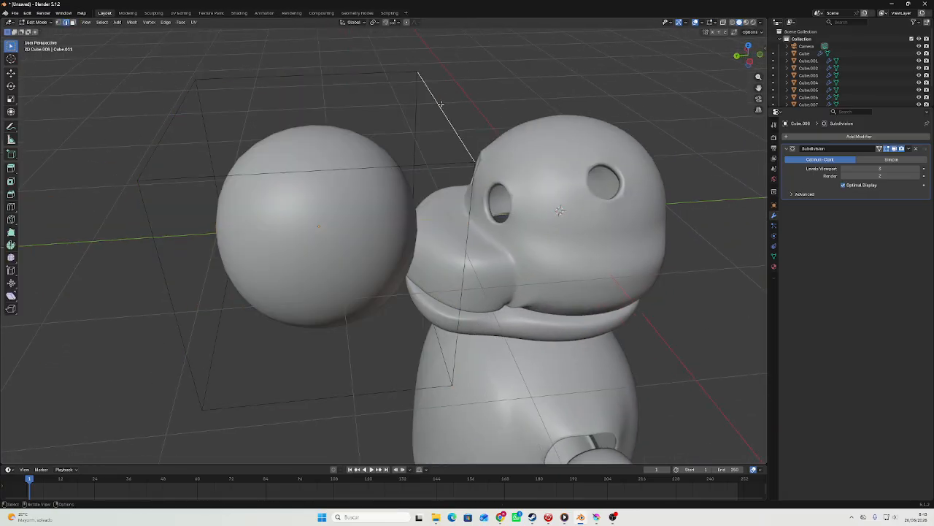
{"action": "middle_click_drag", "start_coordinate": [451, 99], "coordinate": [436, 89]}
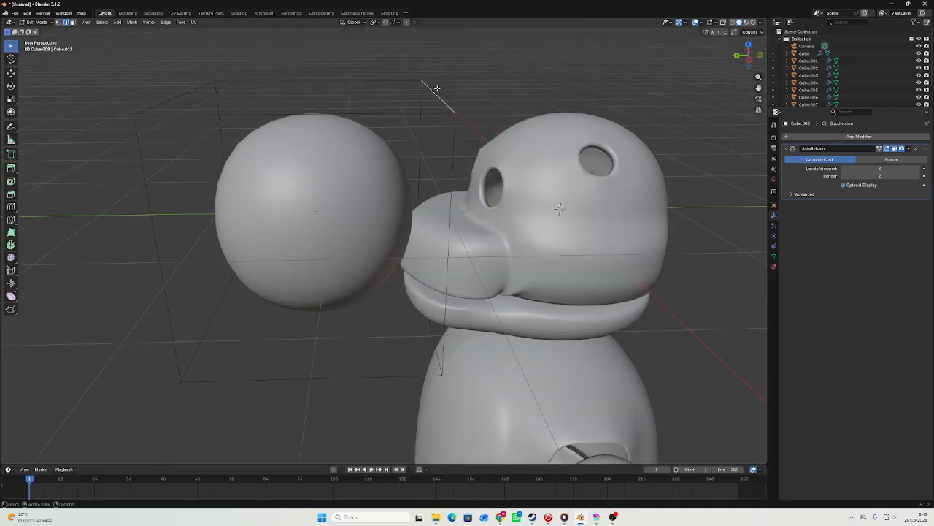
{"action": "key", "text": "shift+x"}
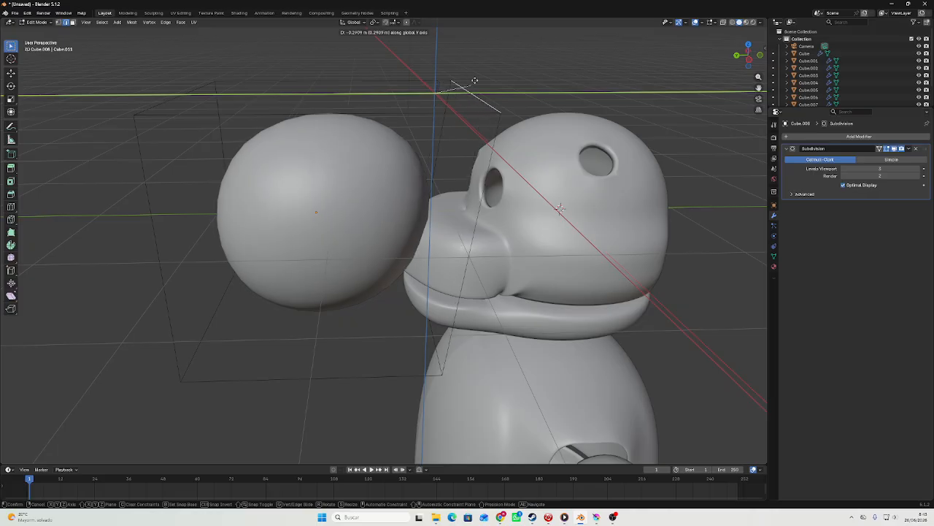
{"action": "left_click", "coordinate": [504, 75]}
{"action": "key", "text": "Tab"}
{"action": "middle_click_drag", "start_coordinate": [504, 75], "coordinate": [597, 89]}
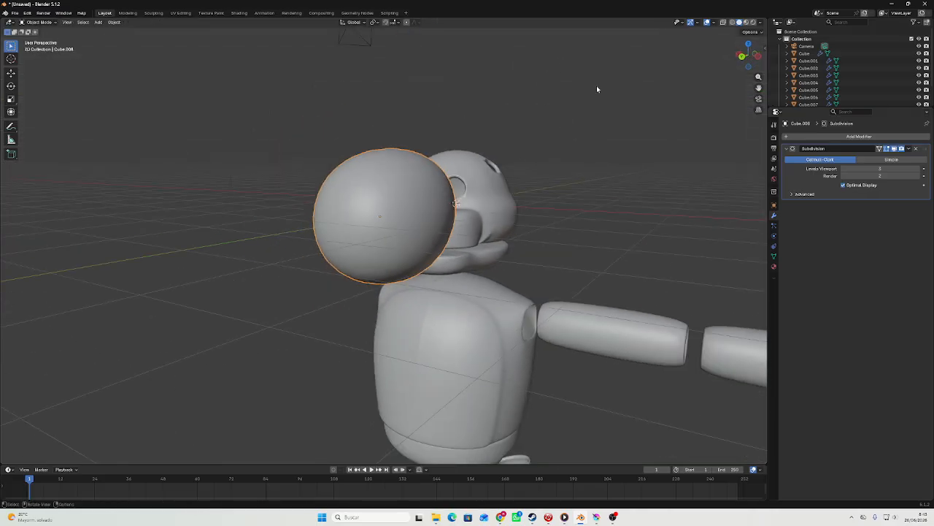
Scale the rounded cube along the X axis, then scale it down overall to start a nose.
{"action": "left_click", "coordinate": [743, 58]}
{"action": "key", "text": "s"}
{"action": "key", "text": "x"}
{"action": "left_click", "coordinate": [580, 163]}
{"action": "key", "text": "s"}
{"action": "left_click", "coordinate": [516, 175]}
Reposition the nose shape in the YZ plane in front of the muzzle.
{"action": "middle_click_drag", "start_coordinate": [494, 183], "coordinate": [414, 210]}
{"action": "key", "text": "g"}
{"action": "key", "text": "shift+x"}
{"action": "left_click", "coordinate": [649, 124]}
{"action": "left_click", "coordinate": [741, 61]}
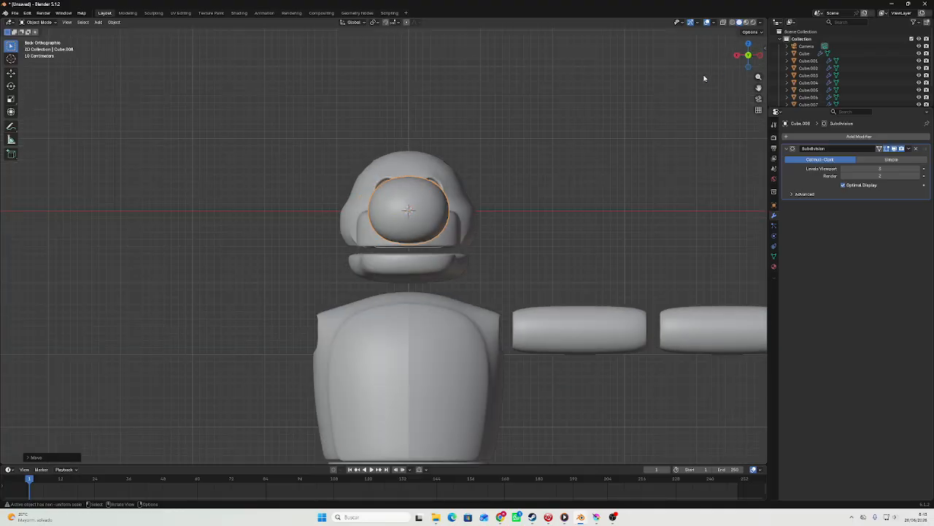
{"action": "scroll", "coordinate": [584, 104], "scroll_direction": "up", "scroll_amount": 3}
Shrink the nose shape and move it against the front of the muzzle.
{"action": "key", "text": "s"}
{"action": "left_click", "coordinate": [494, 121]}
{"action": "middle_click_drag", "start_coordinate": [494, 121], "coordinate": [541, 103]}
{"action": "key", "text": "g"}
{"action": "left_click", "coordinate": [434, 143]}
{"action": "key", "text": "g"}
{"action": "middle_click_drag", "start_coordinate": [541, 103], "coordinate": [542, 103]}
{"action": "left_click", "coordinate": [539, 120]}
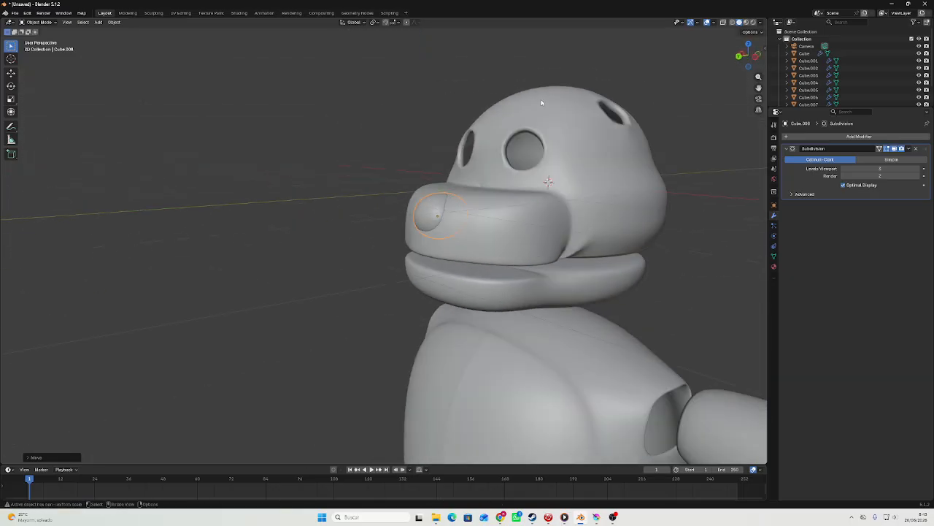
Scale the nose down further and raise it to the upper front of the muzzle.
{"action": "left_click", "coordinate": [738, 58]}
{"action": "scroll", "coordinate": [670, 119], "scroll_direction": "up", "scroll_amount": 3}
{"action": "key", "text": "s"}
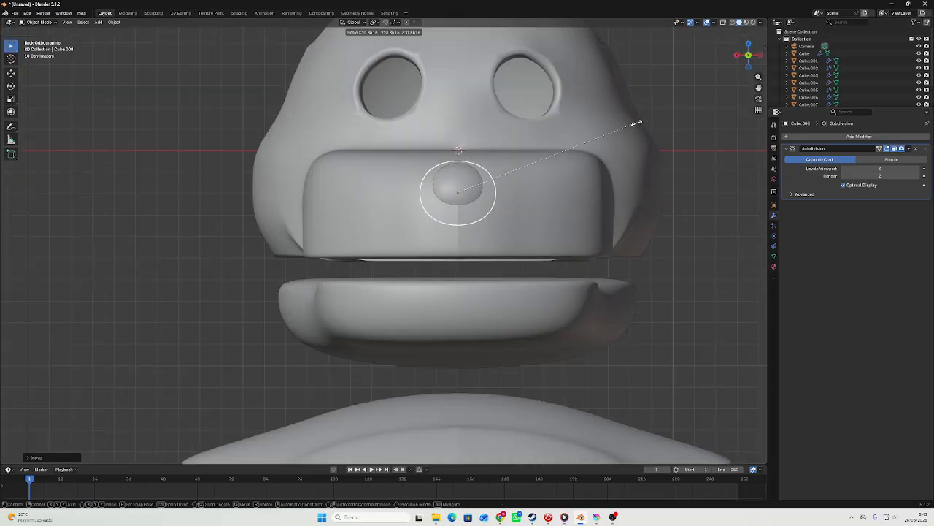
{"action": "left_click", "coordinate": [570, 144]}
{"action": "key", "text": "g"}
{"action": "middle_click_drag", "start_coordinate": [570, 144], "coordinate": [415, 146]}
{"action": "left_click", "coordinate": [575, 122]}
{"action": "key", "text": "g"}
{"action": "left_click", "coordinate": [463, 139]}
Add a horizontal loop cut around the middle of the nose mesh.
{"action": "key", "text": "Tab"}
{"action": "scroll", "coordinate": [445, 152], "scroll_direction": "up", "scroll_amount": 4}
{"action": "double_click", "coordinate": [420, 142]}
{"action": "scroll", "coordinate": [418, 142], "scroll_direction": "up", "scroll_amount": 2}
{"action": "key", "text": "Tab"}
{"action": "scroll", "coordinate": [418, 148], "scroll_direction": "down", "scroll_amount": 4}
Move the nose forward along the Y axis, clear of the muzzle.
{"action": "key", "text": "g"}
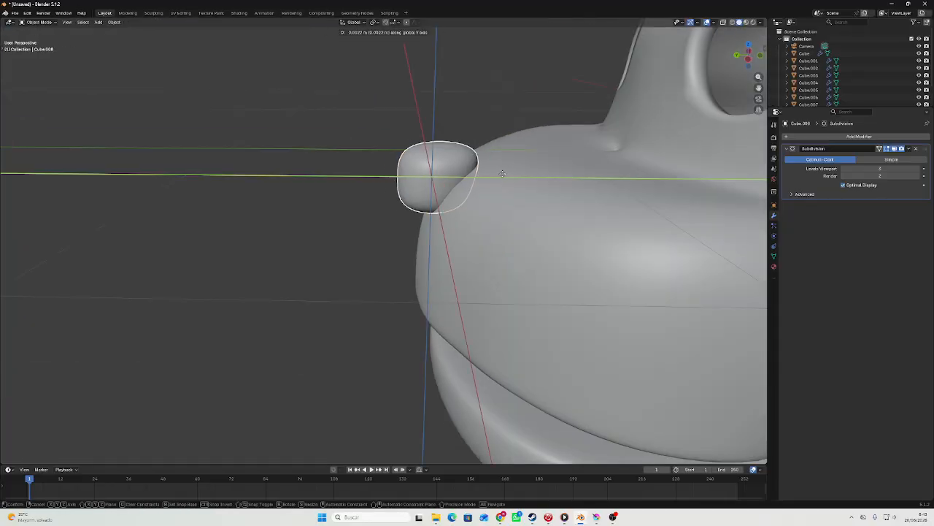
{"action": "middle_click_drag", "start_coordinate": [502, 173], "coordinate": [345, 165]}
{"action": "left_click", "coordinate": [373, 162]}
Shift the lower rear face of the nose mesh forward along the Y axis so its back slopes.
{"action": "key", "text": "Tab"}
{"action": "key", "text": "g"}
{"action": "middle_click_drag", "start_coordinate": [405, 200], "coordinate": [356, 165]}
{"action": "left_click", "coordinate": [384, 198]}
{"action": "key", "text": "3"}
{"action": "key", "text": "g"}
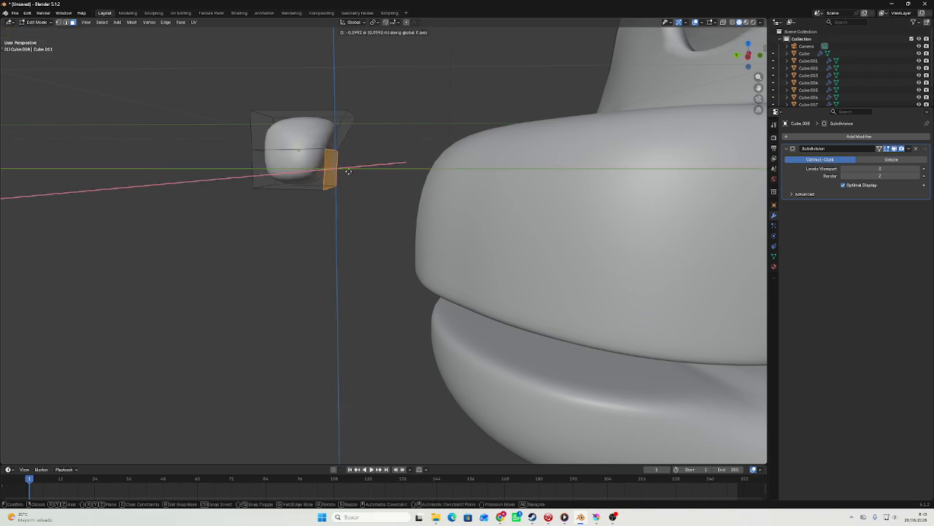
{"action": "key", "text": "y"}
{"action": "left_click", "coordinate": [336, 167]}
{"action": "key", "text": "Tab"}
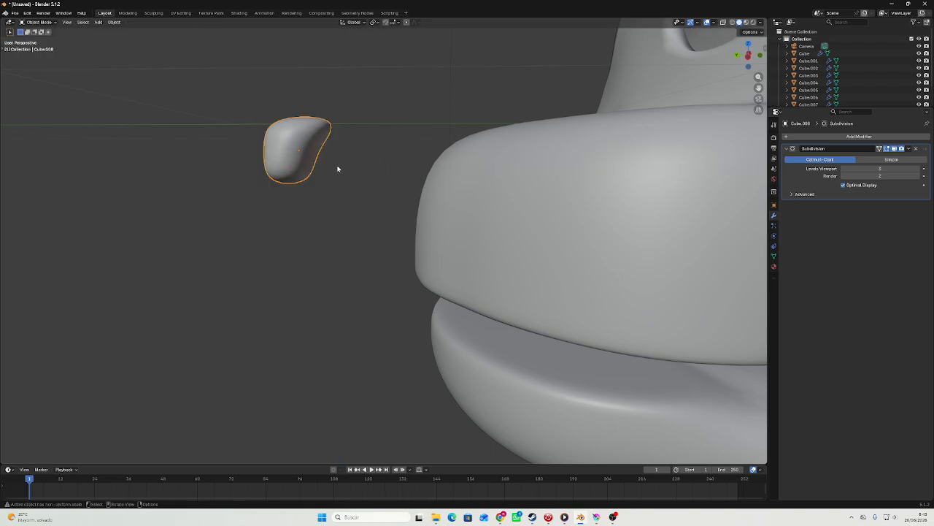
Widen the nose along the X axis.
{"action": "middle_click_drag", "start_coordinate": [338, 168], "coordinate": [507, 173]}
{"action": "key", "text": "s"}
{"action": "key", "text": "x"}
{"action": "left_click", "coordinate": [538, 172]}
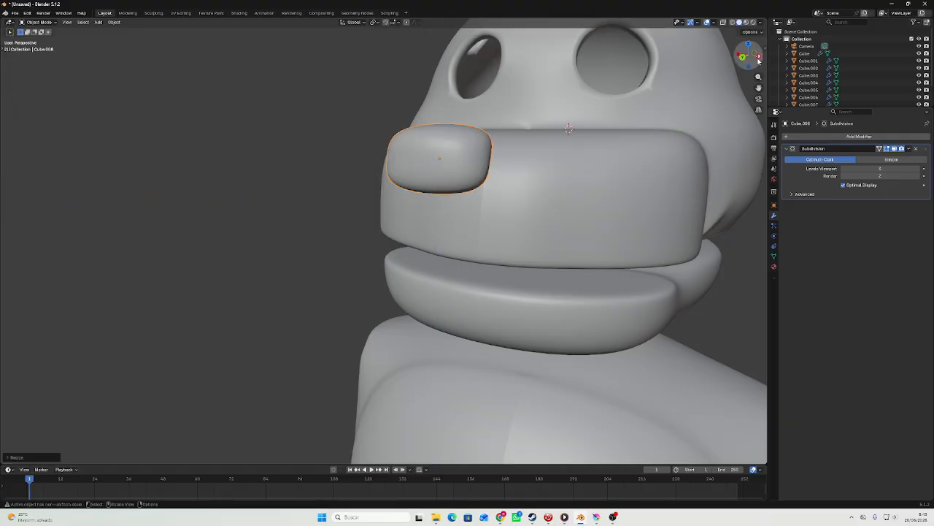
Move the nose back along the Y axis onto the muzzle's upper front edge and tilt it to follow the slope.
{"action": "left_click", "coordinate": [758, 60]}
{"action": "key", "text": "g"}
{"action": "key", "text": "y"}
{"action": "left_click", "coordinate": [603, 159]}
{"action": "key", "text": "r"}
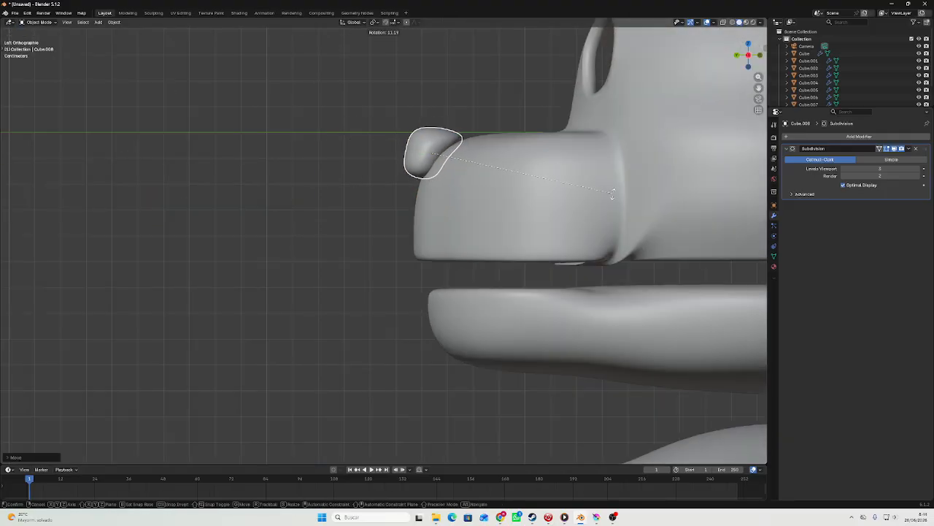
{"action": "left_click", "coordinate": [610, 205]}
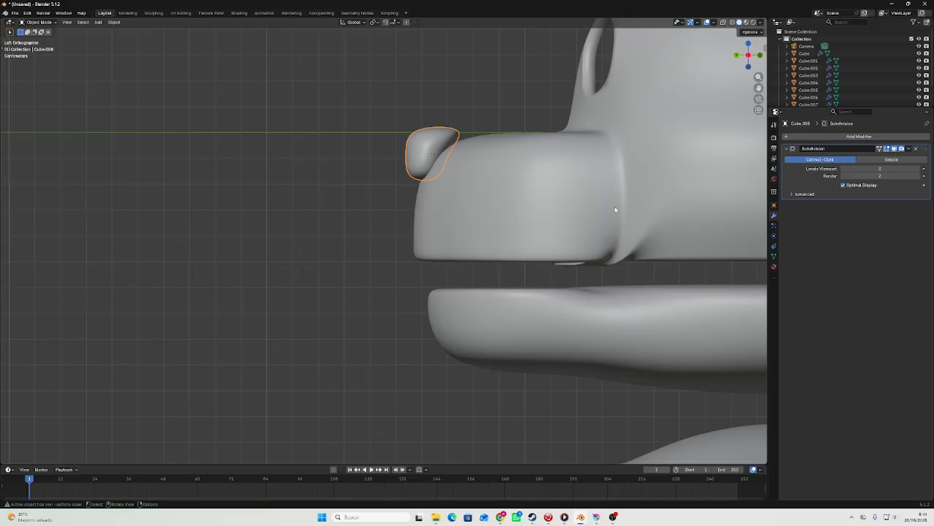
{"action": "key", "text": "g"}
{"action": "key", "text": "y"}
{"action": "left_click", "coordinate": [621, 213]}
Examine the nose within the whole character and inspect the head's eye sockets up close.
{"action": "middle_click_drag", "start_coordinate": [621, 213], "coordinate": [704, 208]}
{"action": "scroll", "coordinate": [608, 178], "scroll_direction": "down", "scroll_amount": 7}
{"action": "left_click", "coordinate": [628, 167]}
{"action": "middle_click_drag", "start_coordinate": [756, 84], "coordinate": [722, 100]}
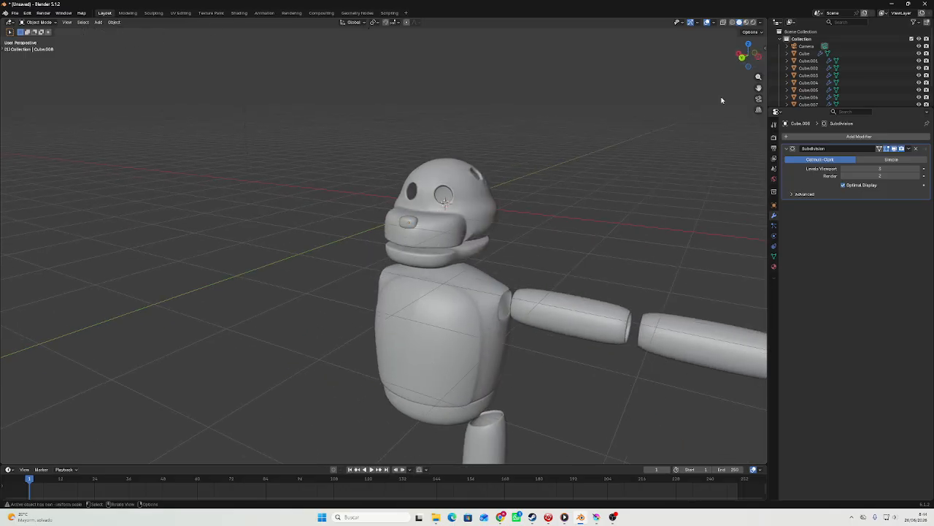
{"action": "left_click", "coordinate": [742, 61]}
{"action": "scroll", "coordinate": [474, 187], "scroll_direction": "up", "scroll_amount": 4}
{"action": "mouse_move", "coordinate": [465, 190]}
{"action": "middle_mouse_down", "text": "shift"}
{"action": "mouse_move", "coordinate": [459, 162]}
{"action": "mouse_move", "coordinate": [389, 177]}
{"action": "mouse_move", "coordinate": [468, 200]}
{"action": "middle_mouse_up", "text": "shift"}
{"action": "scroll", "coordinate": [479, 206], "scroll_direction": "up", "scroll_amount": 8}
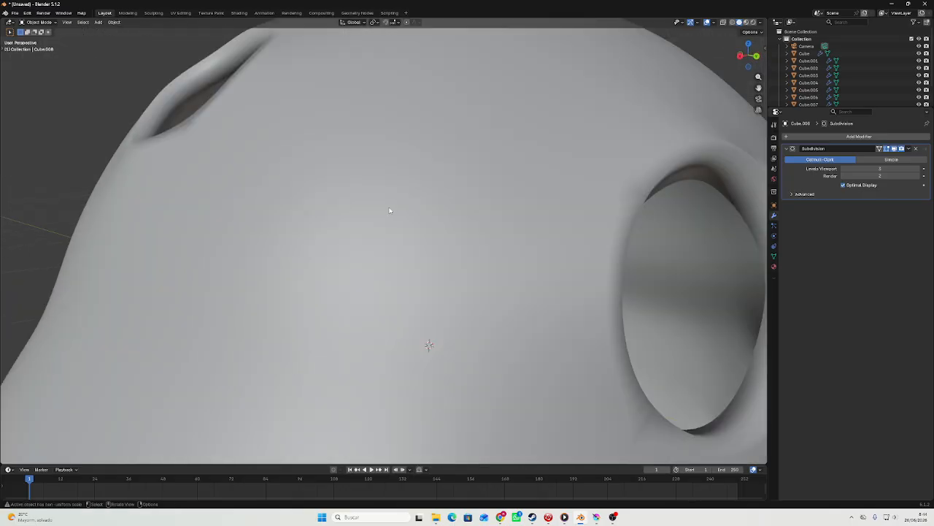
{"action": "scroll", "coordinate": [479, 206], "scroll_direction": "down", "scroll_amount": 6}
{"action": "left_click", "coordinate": [491, 219]}
{"action": "scroll", "coordinate": [476, 219], "scroll_direction": "up", "scroll_amount": 4}
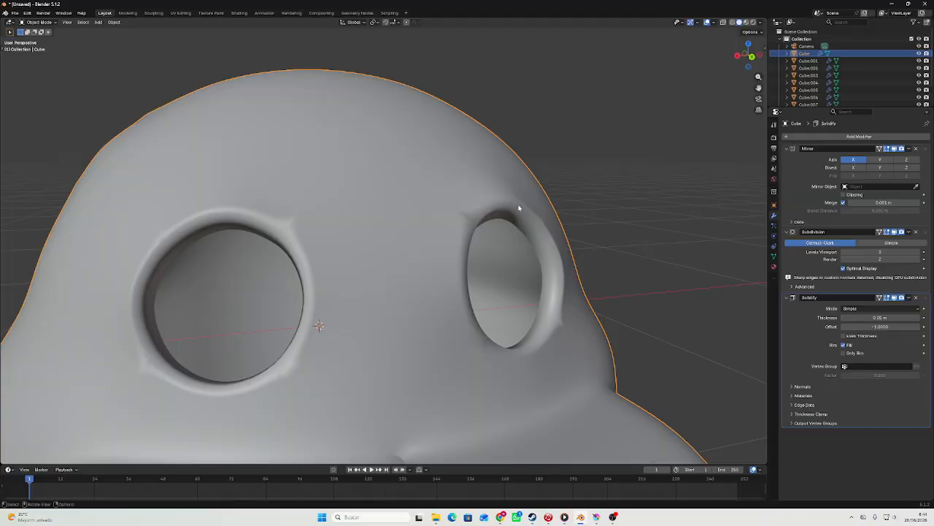
{"action": "middle_click_drag", "start_coordinate": [518, 208], "coordinate": [476, 181]}
{"action": "scroll", "coordinate": [475, 252], "scroll_direction": "up", "scroll_amount": 5}
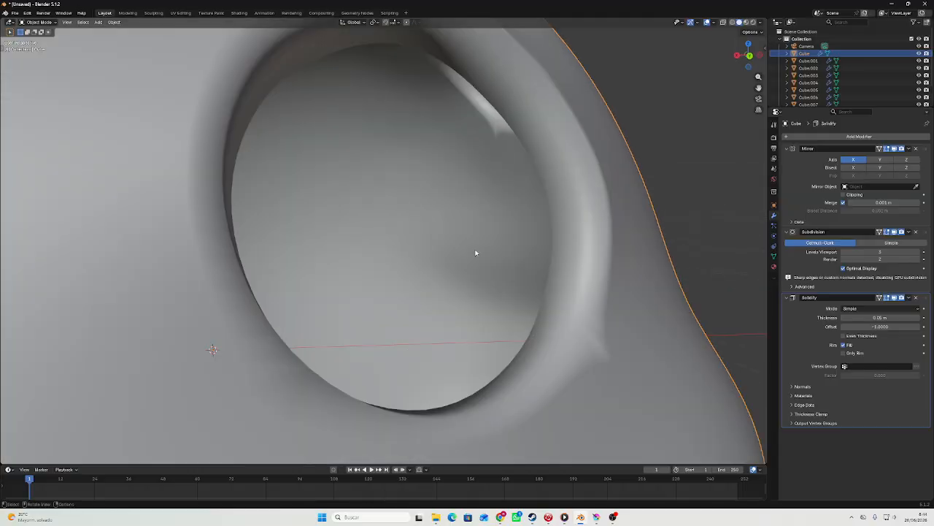
{"action": "scroll", "coordinate": [390, 214], "scroll_direction": "down", "scroll_amount": 5}
{"action": "scroll", "coordinate": [354, 130], "scroll_direction": "down", "scroll_amount": 8}
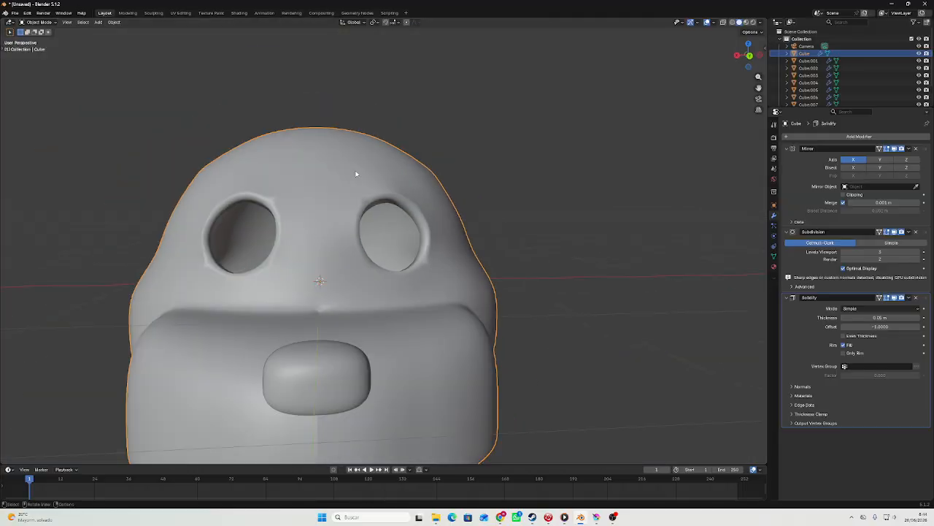
{"action": "middle_click_drag", "start_coordinate": [534, 227], "coordinate": [562, 171], "text": "shift"}
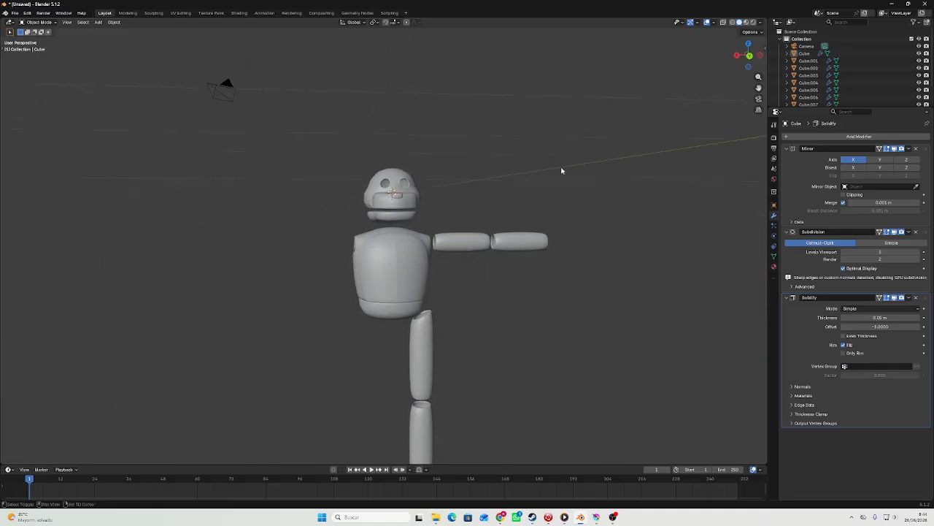
Examine the face and the body proportions in the view facing the muzzle.
{"action": "left_click", "coordinate": [748, 57]}
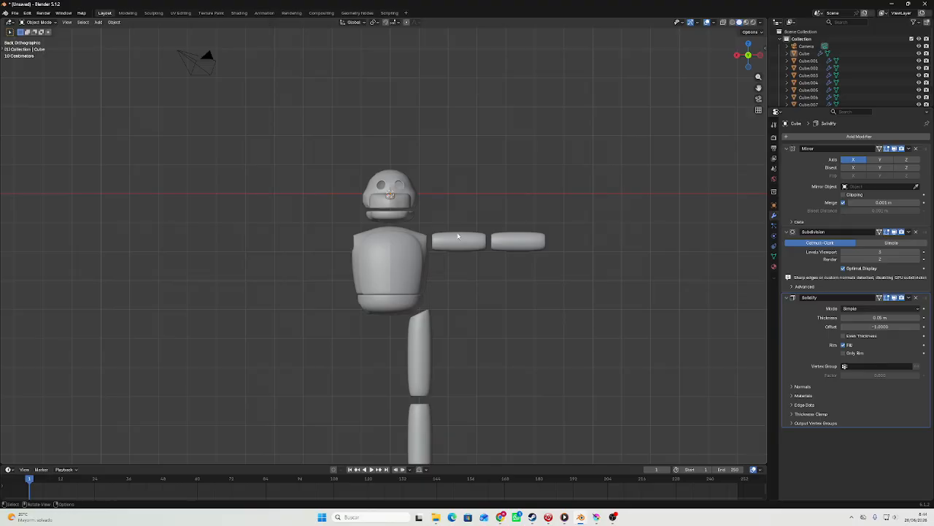
{"action": "scroll", "coordinate": [454, 240], "scroll_direction": "up", "scroll_amount": 2}
{"action": "middle_click_drag", "start_coordinate": [434, 258], "coordinate": [465, 248], "text": "shift"}
{"action": "scroll", "coordinate": [475, 175], "scroll_direction": "up", "scroll_amount": 4}
{"action": "middle_click_drag", "start_coordinate": [485, 146], "coordinate": [426, 263], "text": "shift"}
{"action": "scroll", "coordinate": [383, 230], "scroll_direction": "up", "scroll_amount": 3}
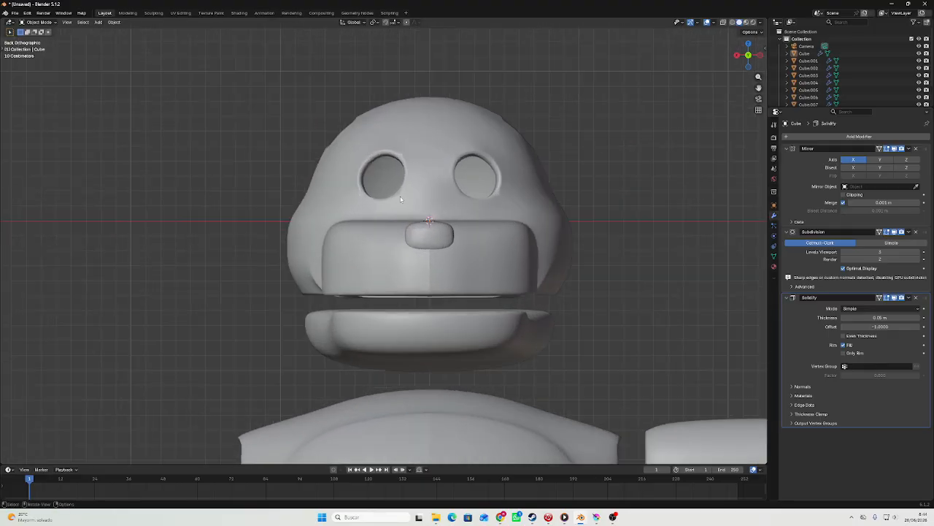
{"action": "middle_click_drag", "start_coordinate": [401, 196], "coordinate": [605, 88]}
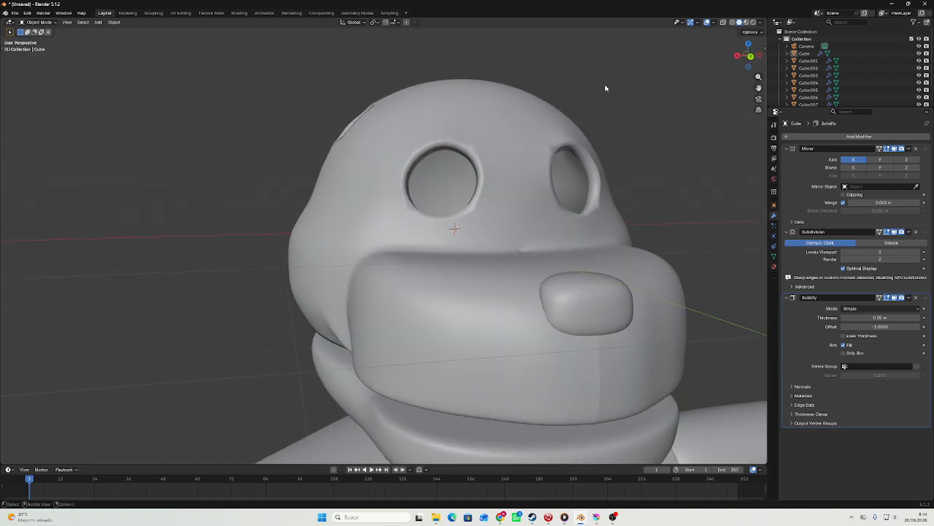
{"action": "left_click", "coordinate": [750, 60]}
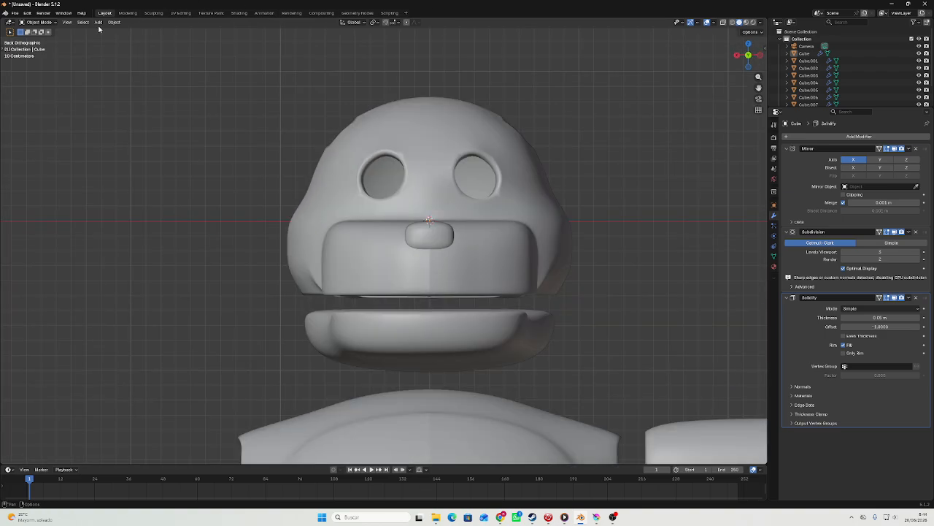
{"action": "scroll", "coordinate": [516, 184], "scroll_direction": "down", "scroll_amount": 12}
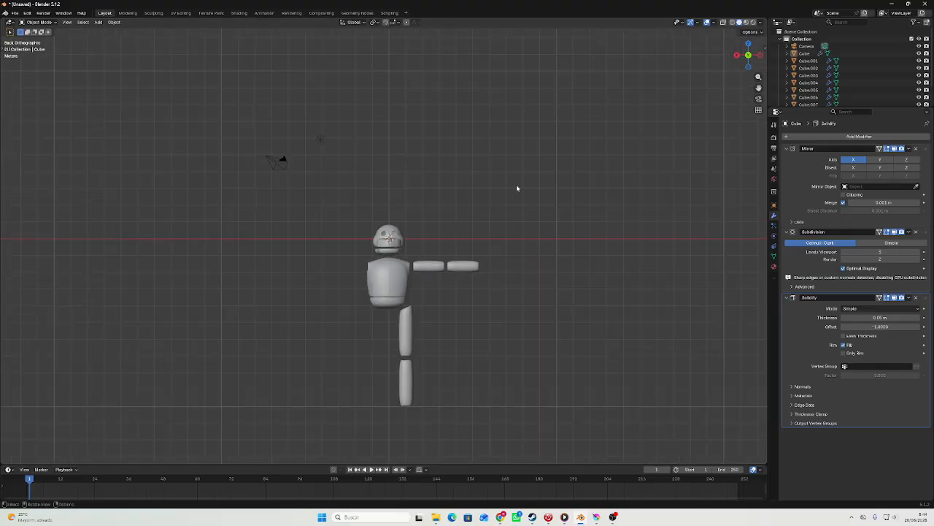
{"action": "scroll", "coordinate": [506, 218], "scroll_direction": "up", "scroll_amount": 4}
{"action": "scroll", "coordinate": [506, 219], "scroll_direction": "up", "scroll_amount": 5}
{"action": "scroll", "coordinate": [502, 223], "scroll_direction": "up", "scroll_amount": 6}
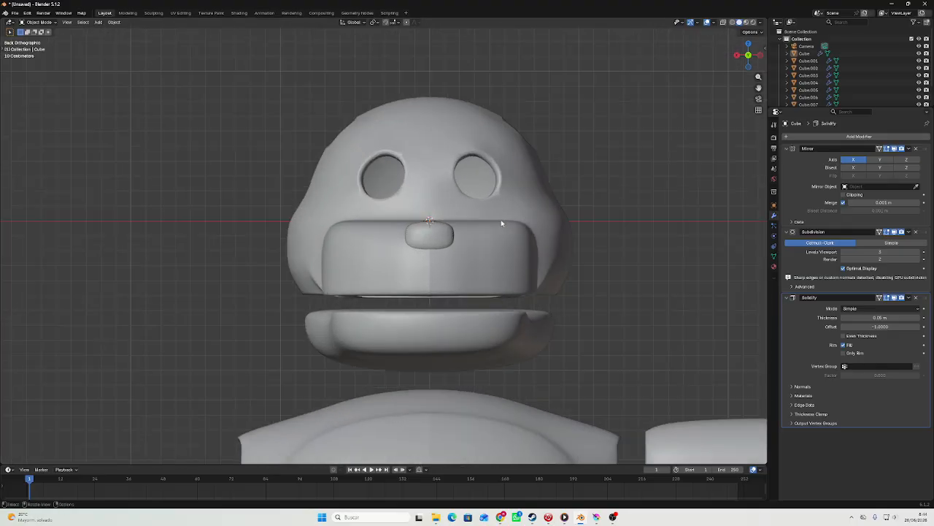
Add another cube at the head, give it a level 3 Subdivision and shade it smooth.
{"action": "middle_click_drag", "start_coordinate": [503, 193], "coordinate": [372, 454], "text": "shift"}
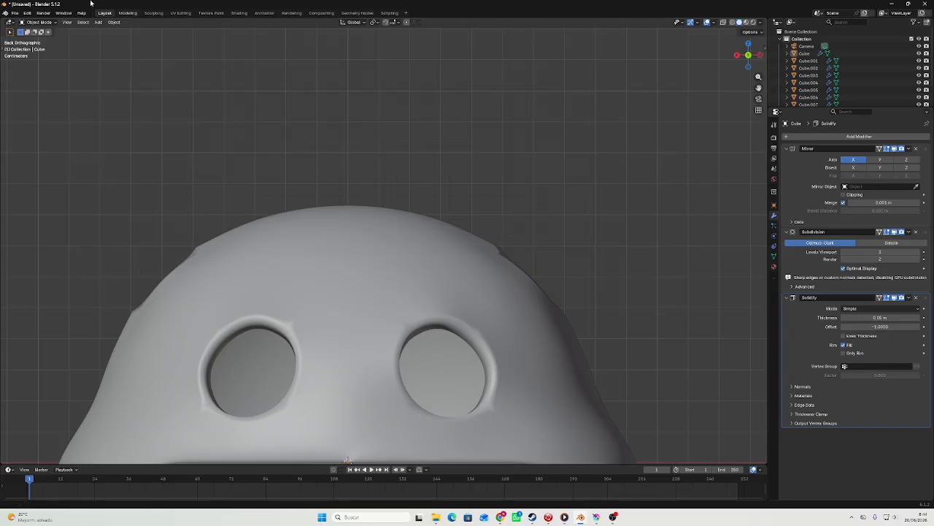
{"action": "left_click", "coordinate": [95, 22]}
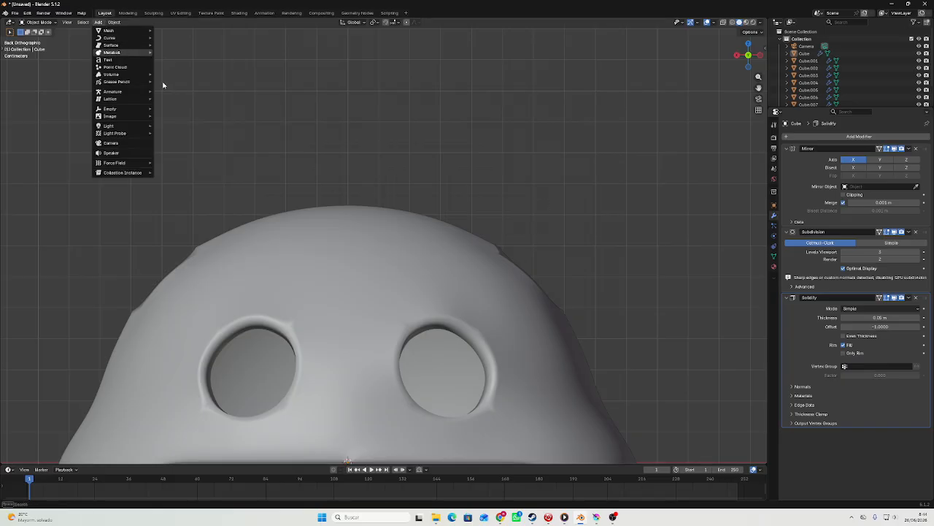
{"action": "mouse_move", "coordinate": [145, 31]}
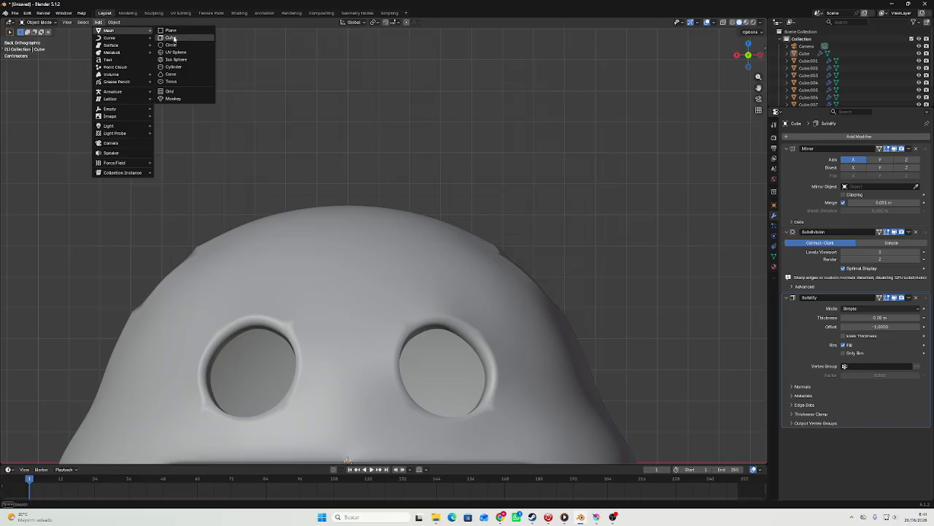
{"action": "left_click", "coordinate": [173, 37]}
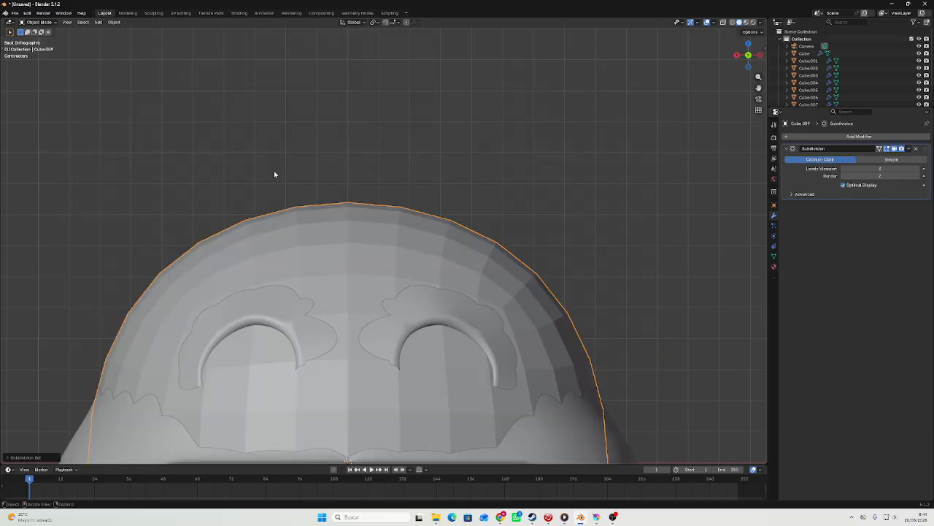
{"action": "right_click", "coordinate": [274, 170]}
{"action": "left_click", "coordinate": [282, 177]}
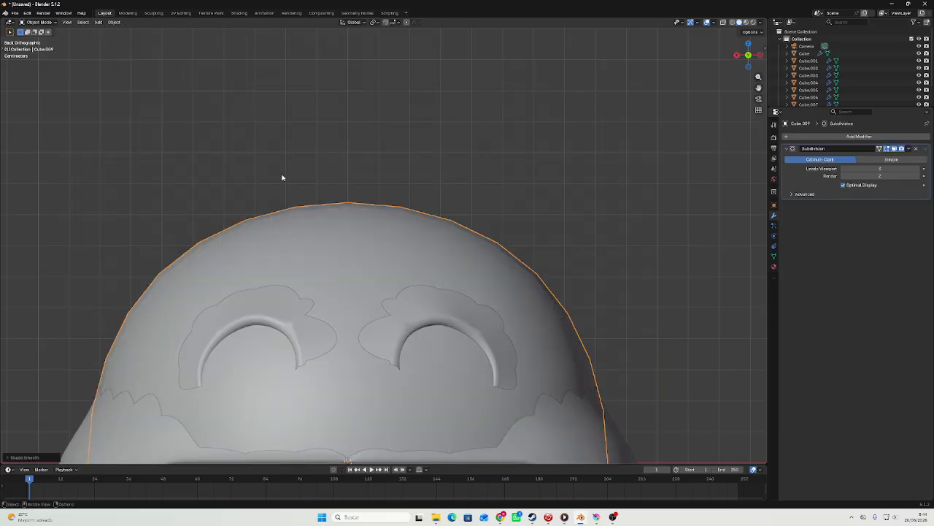
Move the new rounded cube straight up above the head.
{"action": "scroll", "coordinate": [283, 177], "scroll_direction": "down", "scroll_amount": 3}
{"action": "key", "text": "g"}
{"action": "middle_click_drag", "start_coordinate": [376, 117], "coordinate": [406, 318]}
{"action": "left_click", "coordinate": [407, 165]}
{"action": "middle_click_drag", "start_coordinate": [406, 318], "coordinate": [406, 304]}
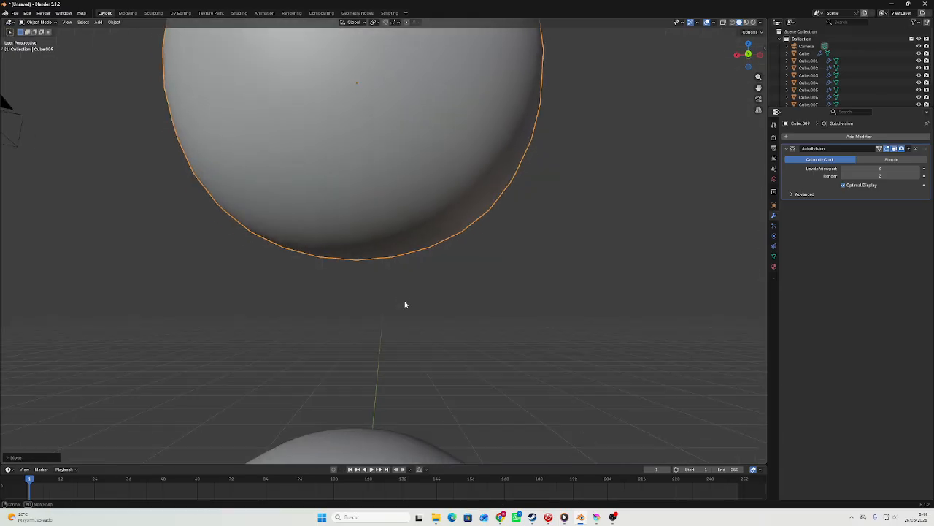
{"action": "scroll", "coordinate": [405, 304], "scroll_direction": "down", "scroll_amount": 3}
Extrude the bottom face of the cube above the head in place to flatten the rounded shape's underside.
{"action": "key", "text": "Tab"}
{"action": "left_click", "coordinate": [388, 255]}
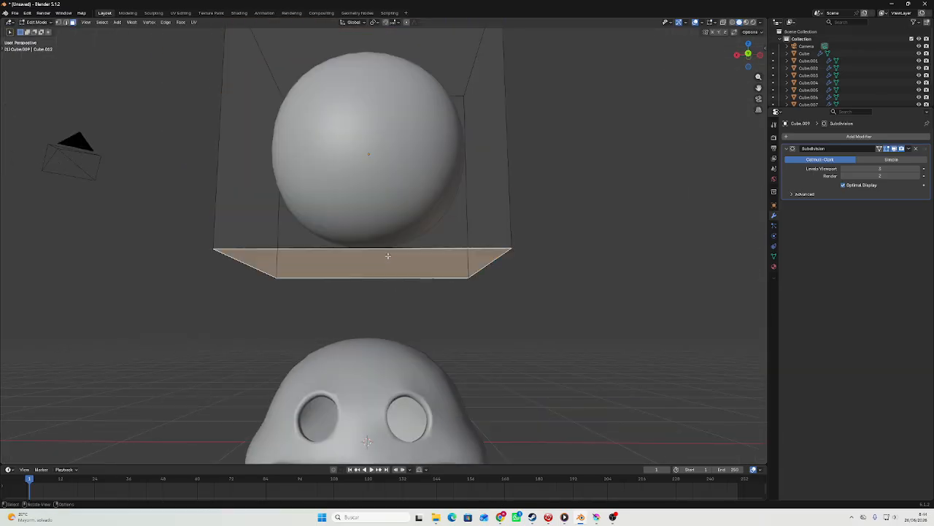
{"action": "key", "text": "e"}
{"action": "left_click", "coordinate": [388, 256]}
{"action": "key", "text": "Tab"}
{"action": "middle_click_drag", "start_coordinate": [391, 257], "coordinate": [321, 295]}
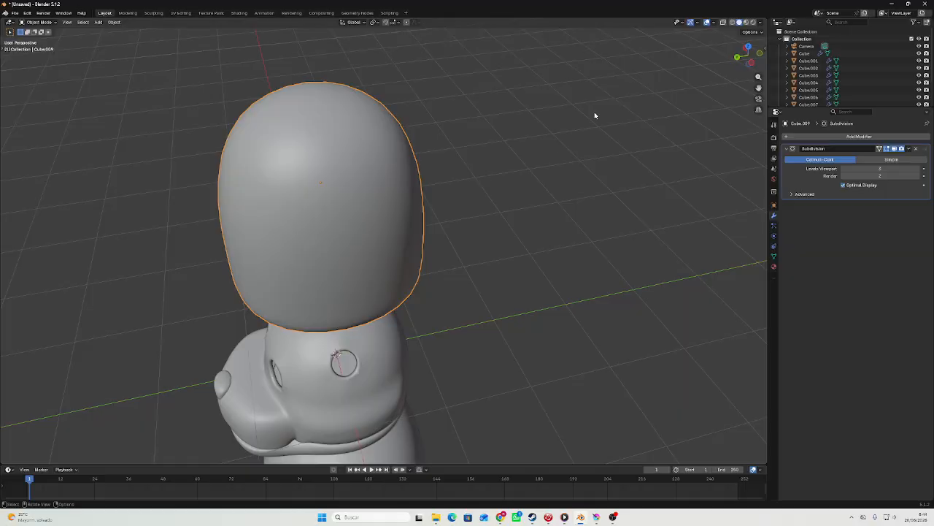
Flatten the shape above the head along the Y axis and open its mesh for editing in the back view.
{"action": "key", "text": "s"}
{"action": "key", "text": "y"}
{"action": "left_click", "coordinate": [445, 154]}
{"action": "middle_click_drag", "start_coordinate": [448, 150], "coordinate": [689, 59]}
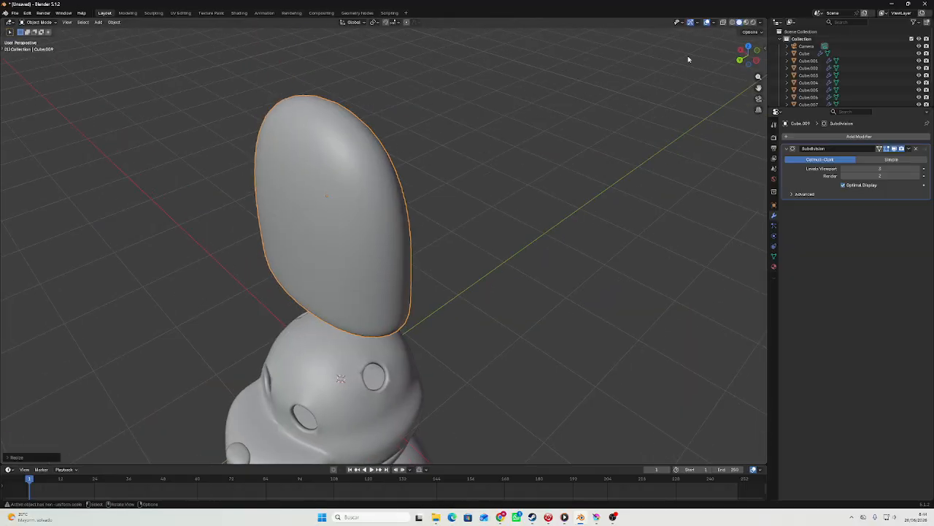
{"action": "left_click", "coordinate": [740, 61]}
{"action": "key", "text": "Tab"}
{"action": "scroll", "coordinate": [494, 182], "scroll_direction": "up", "scroll_amount": 1}
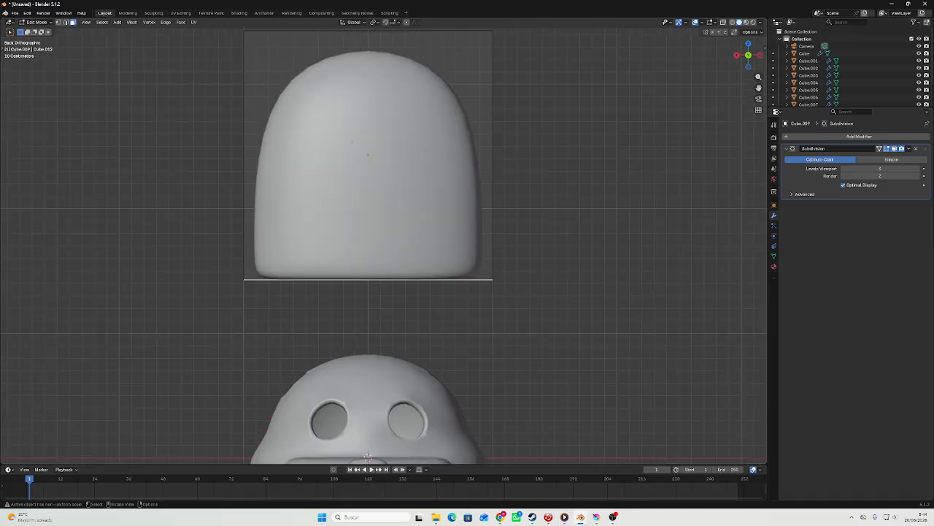
{"action": "left_click", "coordinate": [397, 138]}
{"action": "middle_click_drag", "start_coordinate": [396, 139], "coordinate": [344, 176]}
{"action": "key", "text": "e"}
{"action": "left_click", "coordinate": [605, 129]}
{"action": "key", "text": "s"}
{"action": "left_click", "coordinate": [483, 155]}
{"action": "key", "text": "ctrl+z"}
{"action": "key", "text": "ctrl+z"}
{"action": "key", "text": "Tab"}
{"action": "key", "text": "Tab"}
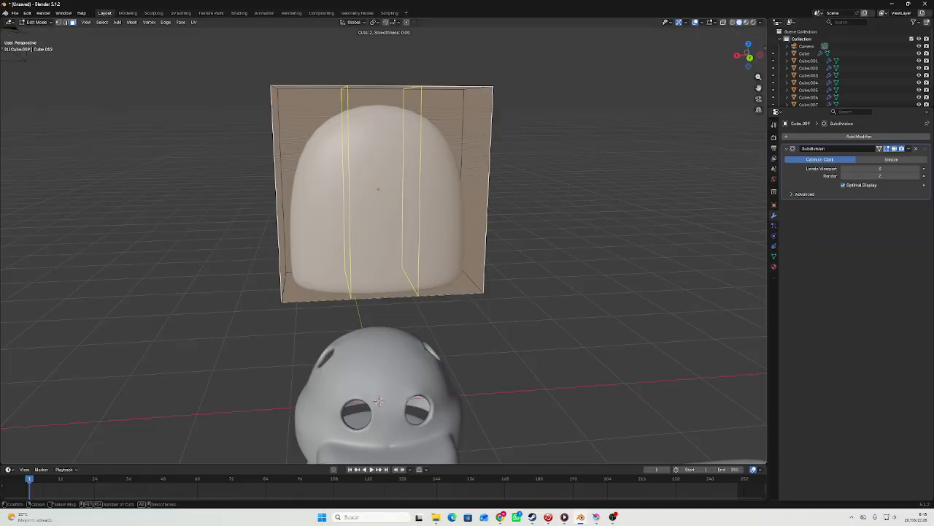
Add two evenly spaced vertical loop cuts and two horizontal loop cuts to the block above the head.
{"action": "left_click", "coordinate": [405, 91]}
{"action": "right_click", "coordinate": [405, 90]}
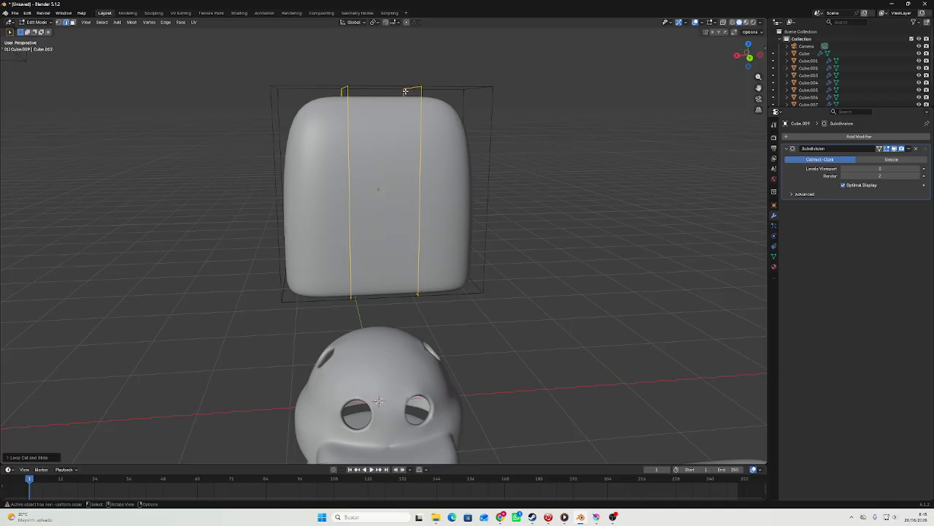
{"action": "left_click", "coordinate": [276, 183]}
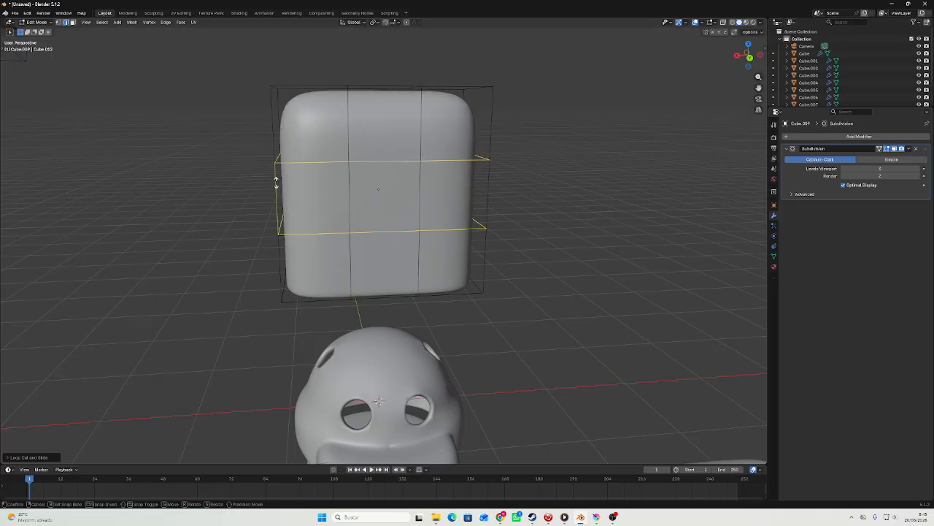
{"action": "right_click", "coordinate": [276, 182]}
{"action": "mouse_move", "coordinate": [276, 182]}
{"action": "middle_mouse_down"}
{"action": "mouse_move", "coordinate": [313, 181]}
{"action": "mouse_move", "coordinate": [283, 182]}
{"action": "middle_mouse_up"}
{"action": "key", "text": "Tab"}
{"action": "key", "text": "Tab"}
Widen the block's central and lower-central face columns along the X axis.
{"action": "key", "text": "3"}
{"action": "left_click_drag", "start_coordinate": [362, 181], "coordinate": [402, 215]}
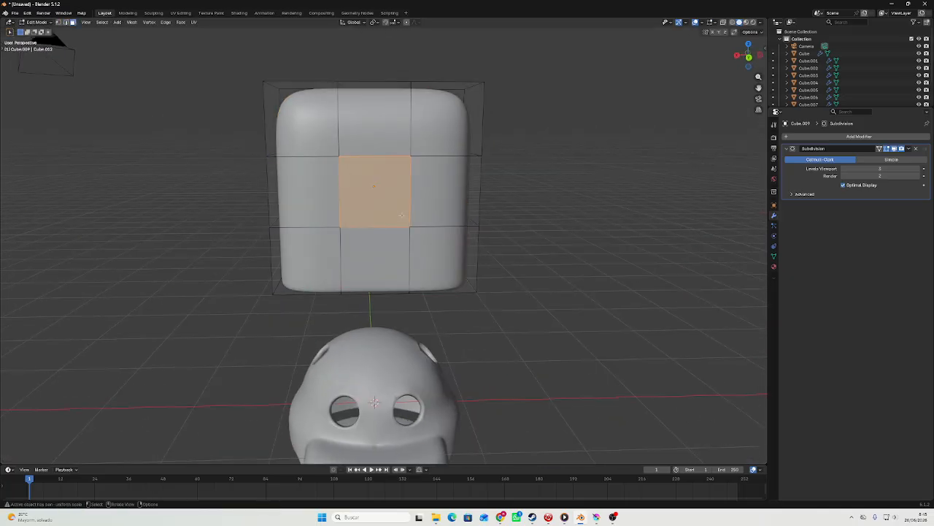
{"action": "left_click_drag", "start_coordinate": [386, 253], "coordinate": [387, 256], "text": "shift"}
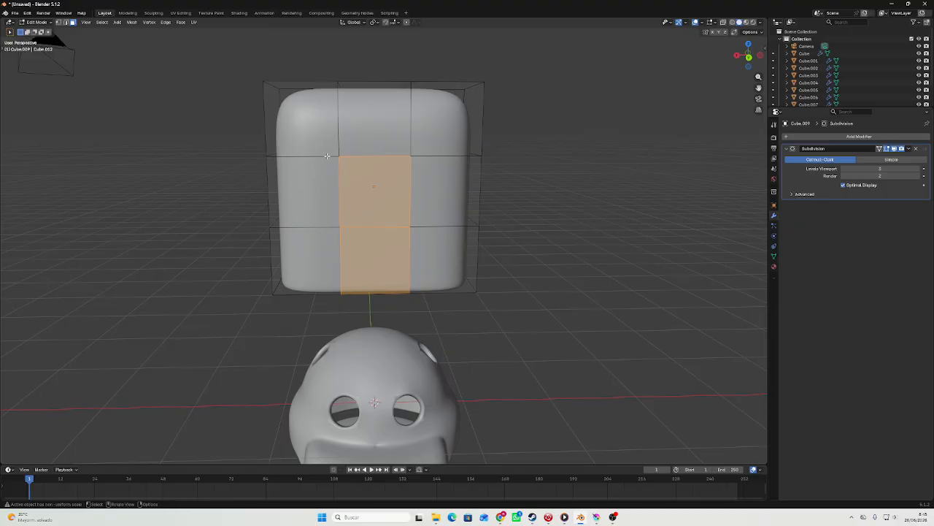
{"action": "left_click_drag", "start_coordinate": [403, 225], "coordinate": [401, 223], "text": "shift"}
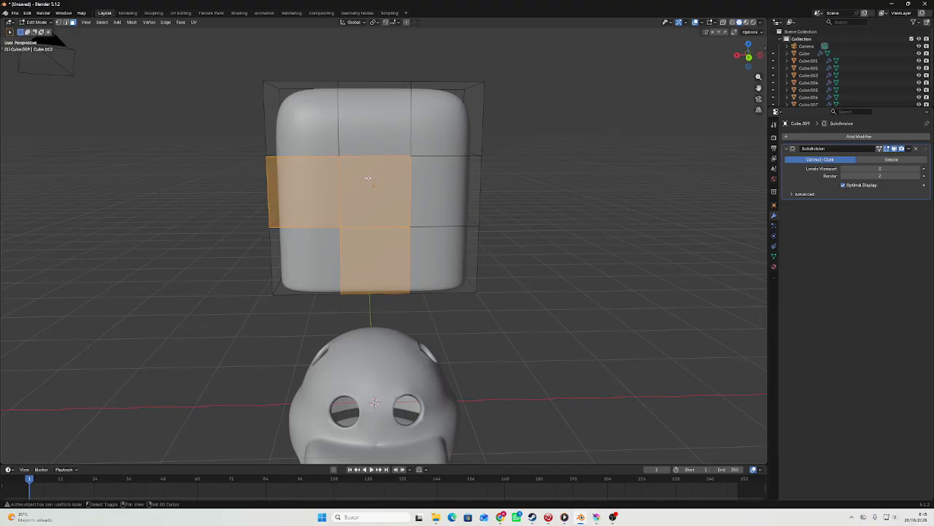
{"action": "key", "text": "s"}
{"action": "key", "text": "x"}
{"action": "left_click", "coordinate": [435, 195]}
Raise the top edge of the widened central face along the Z axis, closer to the block's top.
{"action": "key", "text": "2"}
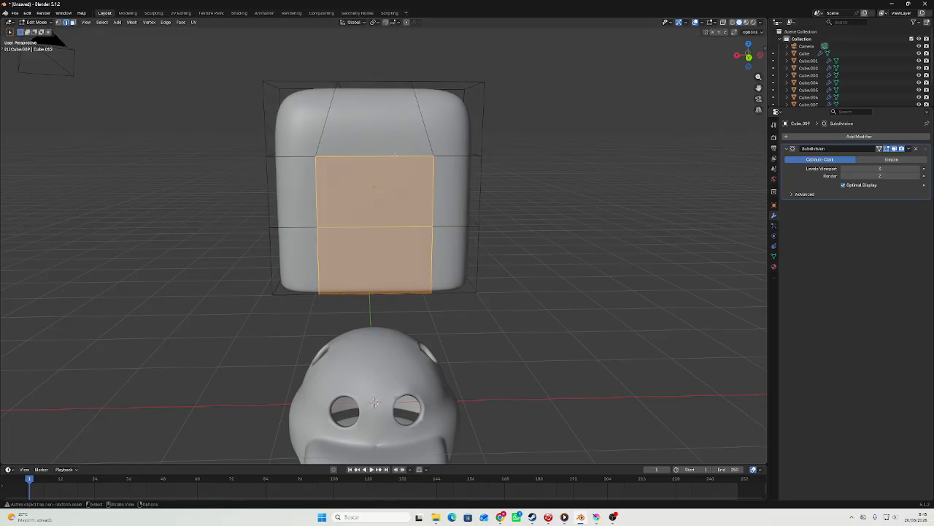
{"action": "left_click", "coordinate": [395, 156]}
{"action": "key", "text": "g"}
{"action": "key", "text": "x"}
{"action": "key", "text": "z"}
{"action": "left_click", "coordinate": [394, 129]}
{"action": "key", "text": "3"}
{"action": "left_click_drag", "start_coordinate": [372, 182], "coordinate": [399, 233]}
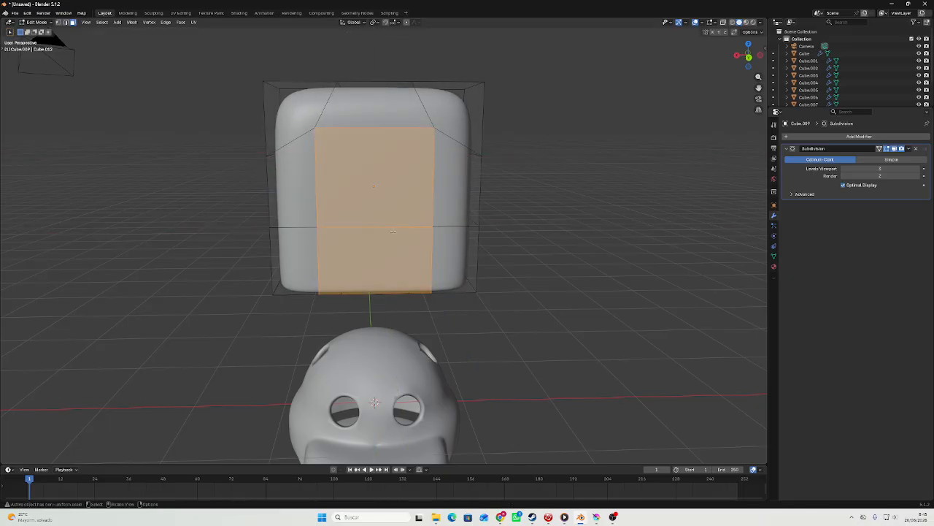
{"action": "key", "text": "e"}
{"action": "middle_click_drag", "start_coordinate": [398, 232], "coordinate": [380, 215]}
{"action": "left_click", "coordinate": [380, 226]}
{"action": "key", "text": "ctrl+z"}
Delete the bottom faces of the block above the head to open its underside.
{"action": "left_click_drag", "start_coordinate": [451, 246], "coordinate": [450, 246]}
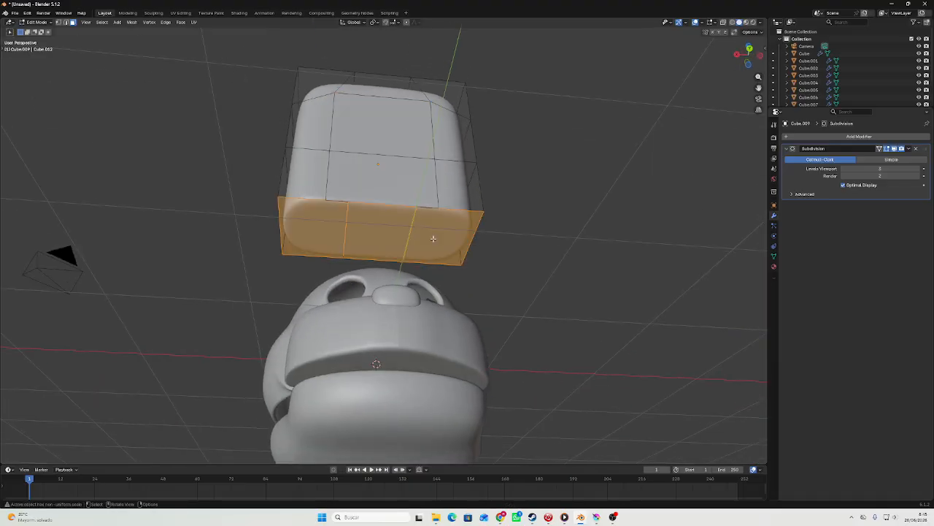
{"action": "key", "text": "ctrl+f"}
{"action": "left_click", "coordinate": [392, 371]}
Extrude the two widened central faces inward along the Y axis to form an arched recess in the block.
{"action": "scroll", "coordinate": [388, 246], "scroll_direction": "up", "scroll_amount": 4}
{"action": "middle_click_drag", "start_coordinate": [387, 246], "coordinate": [384, 289]}
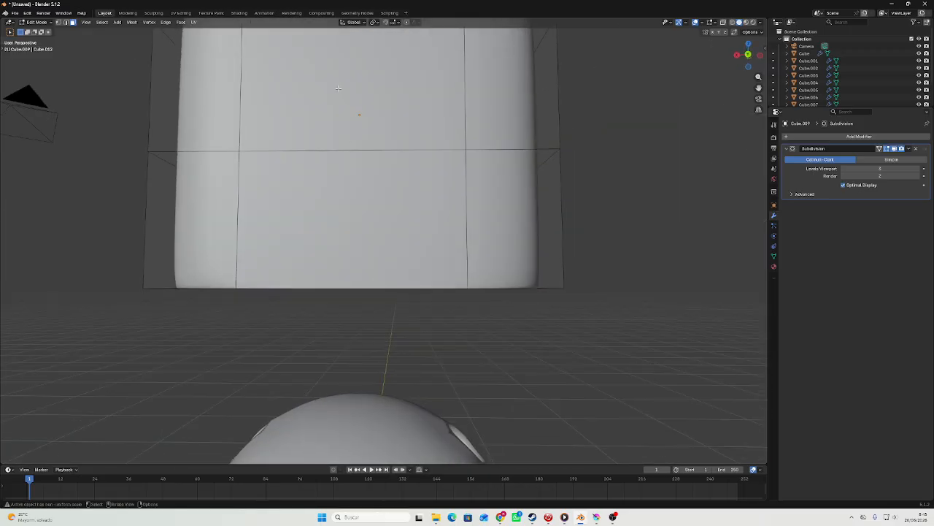
{"action": "scroll", "coordinate": [376, 219], "scroll_direction": "down", "scroll_amount": 3}
{"action": "left_click_drag", "start_coordinate": [370, 176], "coordinate": [389, 202]}
{"action": "middle_click_drag", "start_coordinate": [389, 203], "coordinate": [349, 233]}
{"action": "key", "text": "e"}
{"action": "key", "text": "y"}
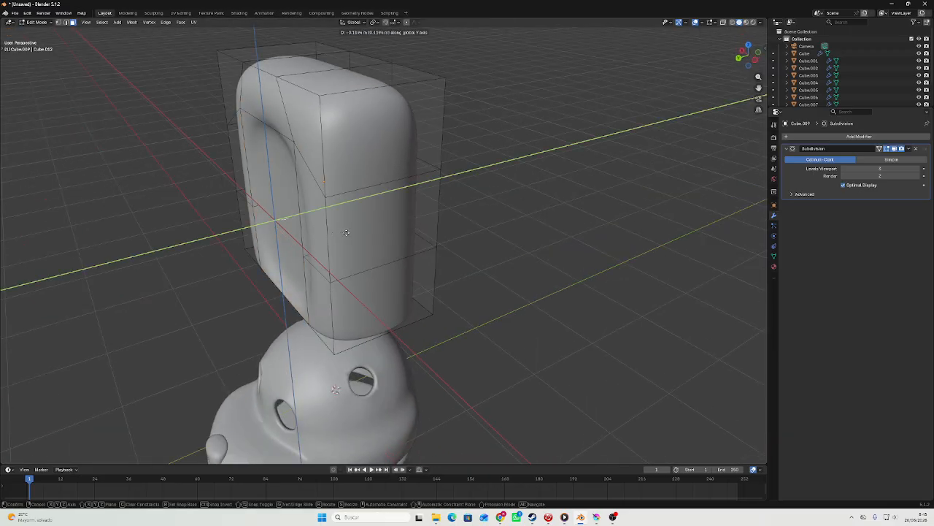
{"action": "left_click", "coordinate": [361, 231]}
{"action": "key", "text": "Tab"}
{"action": "scroll", "coordinate": [371, 223], "scroll_direction": "down", "scroll_amount": 5}
{"action": "middle_click_drag", "start_coordinate": [411, 203], "coordinate": [392, 242]}
{"action": "scroll", "coordinate": [392, 241], "scroll_direction": "up", "scroll_amount": 6}
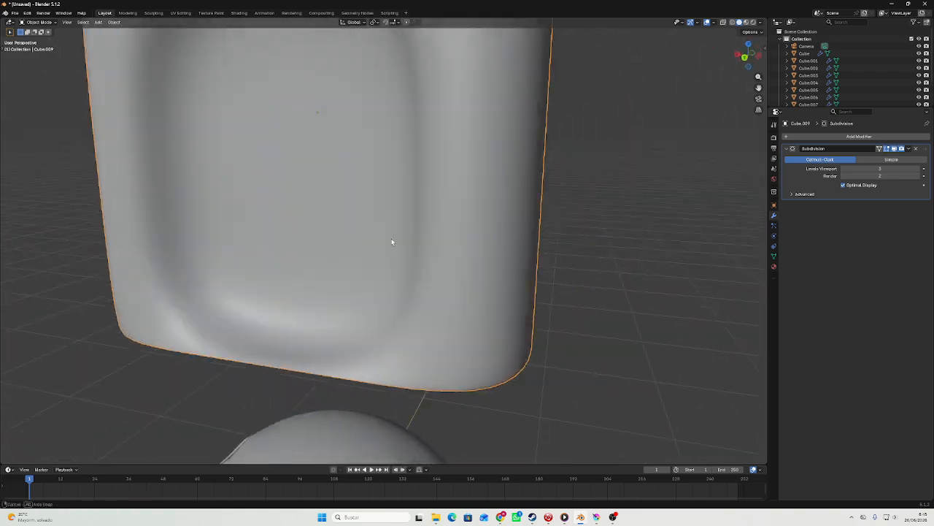
Delete the face closing the underside of the recess and the leftover edges across its front opening.
{"action": "key", "text": "Tab"}
{"action": "right_click", "coordinate": [348, 339]}
{"action": "left_click", "coordinate": [347, 336]}
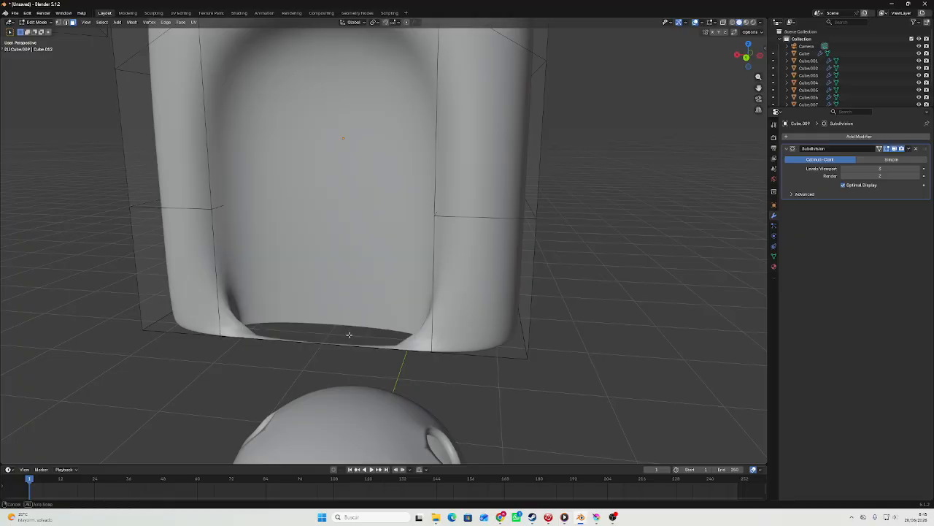
{"action": "middle_click_drag", "start_coordinate": [346, 334], "coordinate": [452, 177]}
{"action": "left_click", "coordinate": [451, 178]}
{"action": "right_click", "coordinate": [452, 179]}
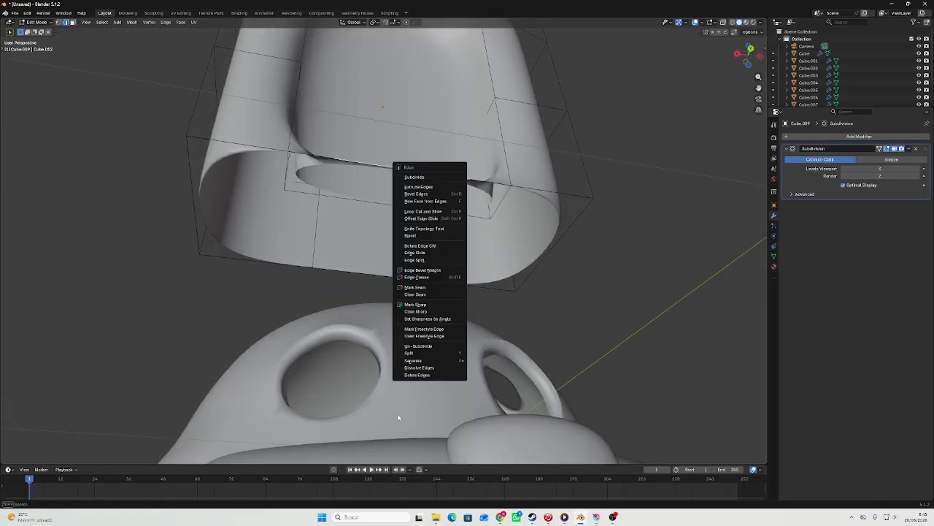
{"action": "left_click", "coordinate": [418, 374]}
{"action": "right_click", "coordinate": [495, 186]}
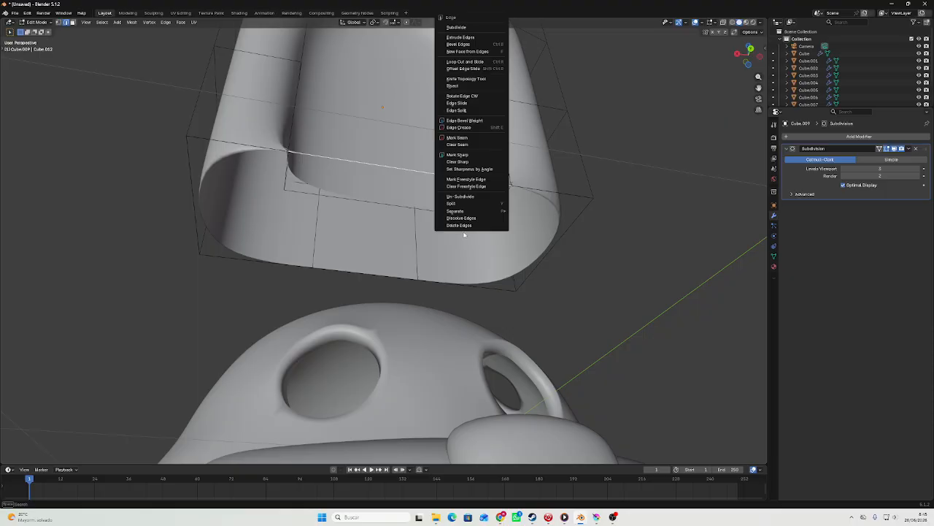
{"action": "left_click", "coordinate": [475, 226]}
Delete the stray edges on both sides of the recess along the block's open underside.
{"action": "middle_click_drag", "start_coordinate": [475, 225], "coordinate": [304, 230]}
{"action": "right_click", "coordinate": [272, 226]}
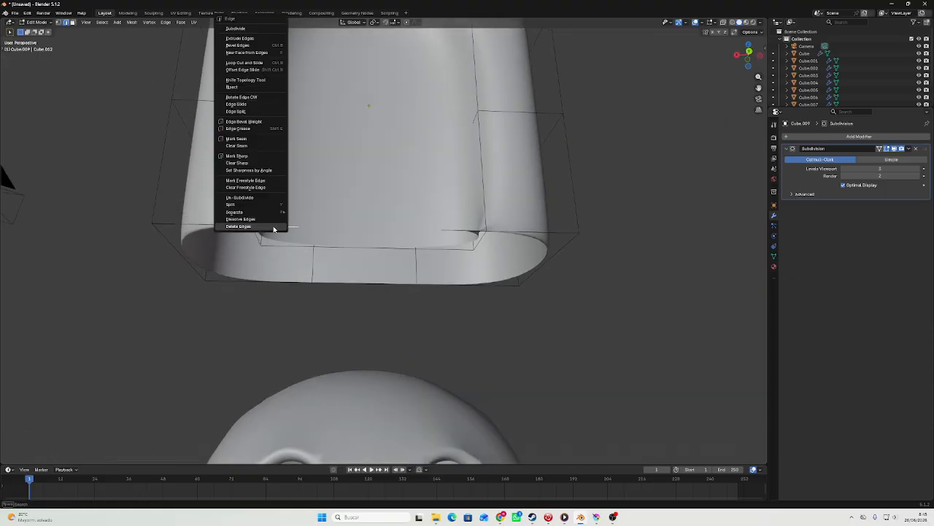
{"action": "left_click", "coordinate": [273, 228]}
{"action": "left_click", "coordinate": [460, 231]}
{"action": "right_click", "coordinate": [460, 231]}
{"action": "left_click", "coordinate": [461, 231]}
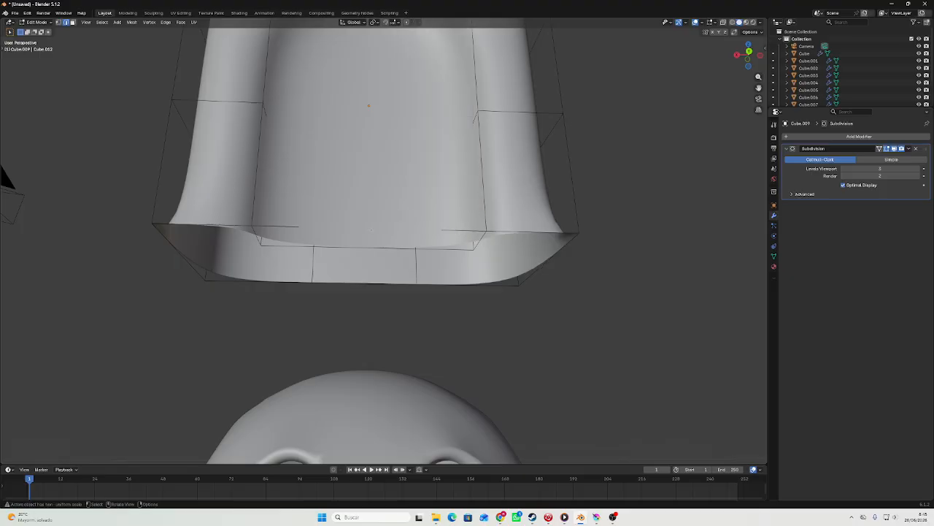
{"action": "right_click", "coordinate": [284, 226]}
{"action": "left_click", "coordinate": [284, 225]}
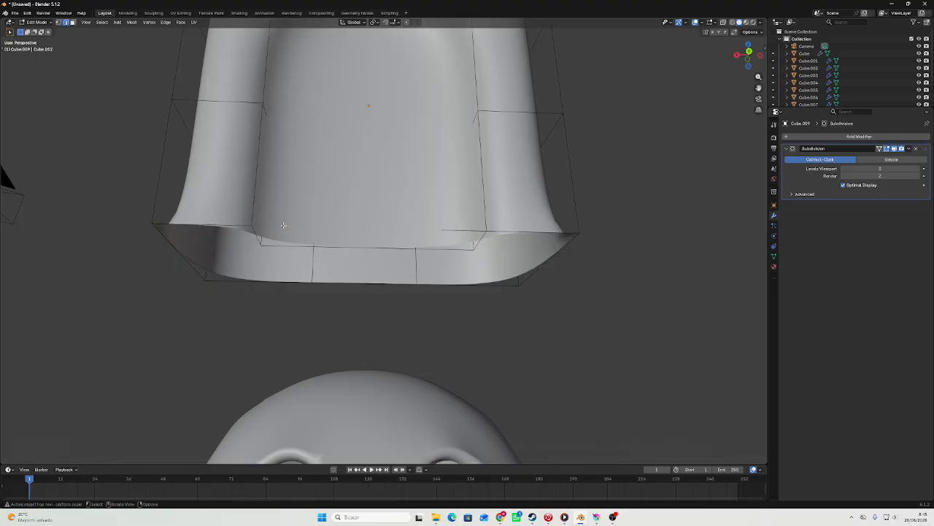
{"action": "right_click", "coordinate": [474, 230]}
{"action": "left_click", "coordinate": [475, 229]}
{"action": "middle_click_drag", "start_coordinate": [419, 190], "coordinate": [412, 231]}
{"action": "scroll", "coordinate": [411, 231], "scroll_direction": "down", "scroll_amount": 4}
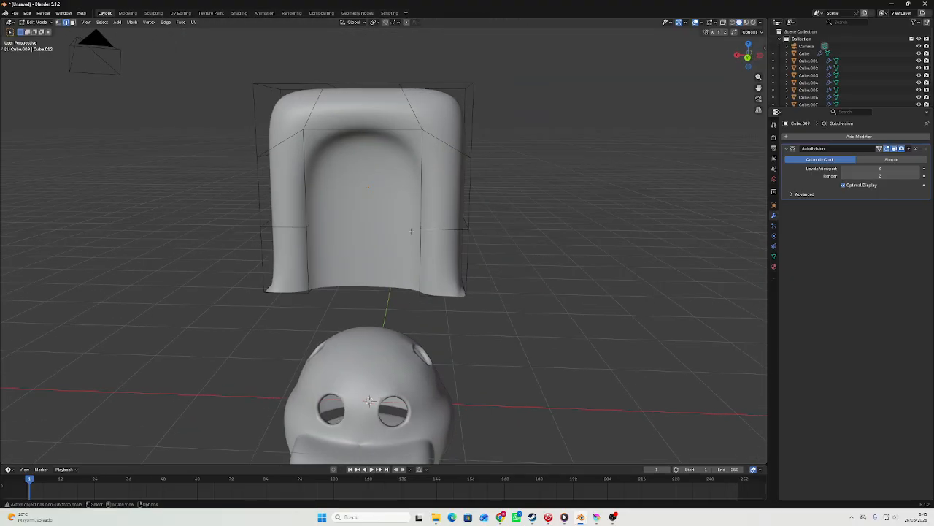
Move the recess's inner back faces along the Y axis by about 0.22 m toward the opening to form a raised pad.
{"action": "key", "text": "Tab"}
{"action": "key", "text": "Tab"}
{"action": "middle_click_drag", "start_coordinate": [369, 195], "coordinate": [305, 250]}
{"action": "key", "text": "Tab"}
{"action": "scroll", "coordinate": [399, 215], "scroll_direction": "up", "scroll_amount": 4}
{"action": "key", "text": "Tab"}
{"action": "scroll", "coordinate": [300, 221], "scroll_direction": "up", "scroll_amount": 5}
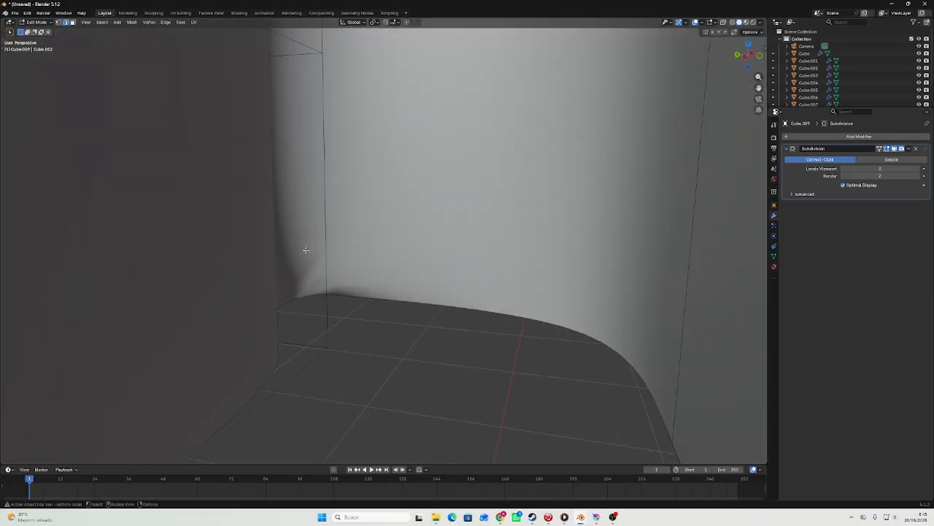
{"action": "middle_click_drag", "start_coordinate": [260, 219], "coordinate": [341, 277], "text": "shift"}
{"action": "key", "text": "3"}
{"action": "middle_click_drag", "start_coordinate": [268, 242], "coordinate": [307, 337], "text": "shift"}
{"action": "left_click", "coordinate": [353, 343]}
{"action": "left_click", "coordinate": [315, 198], "text": "shift"}
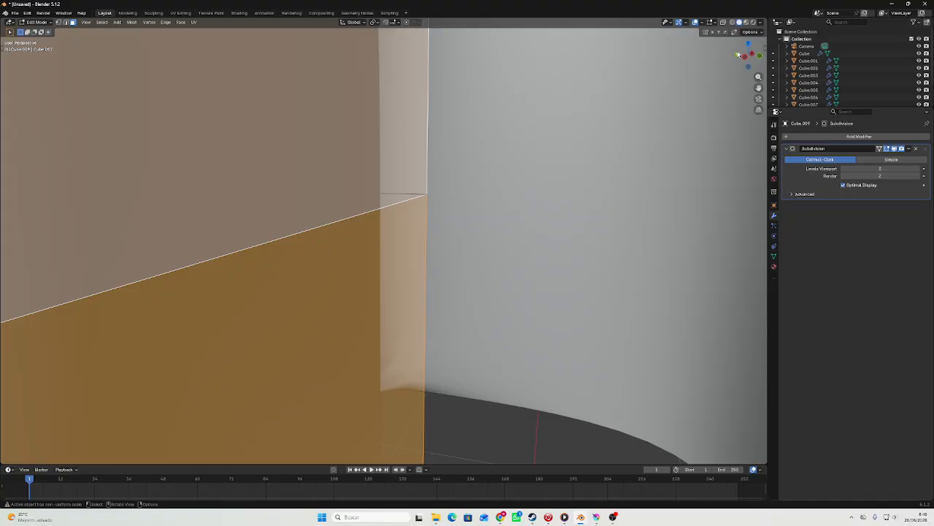
{"action": "left_click", "coordinate": [738, 55]}
{"action": "scroll", "coordinate": [636, 173], "scroll_direction": "down", "scroll_amount": 8}
{"action": "middle_click_drag", "start_coordinate": [636, 173], "coordinate": [590, 190]}
{"action": "key", "text": "g"}
{"action": "key", "text": "y"}
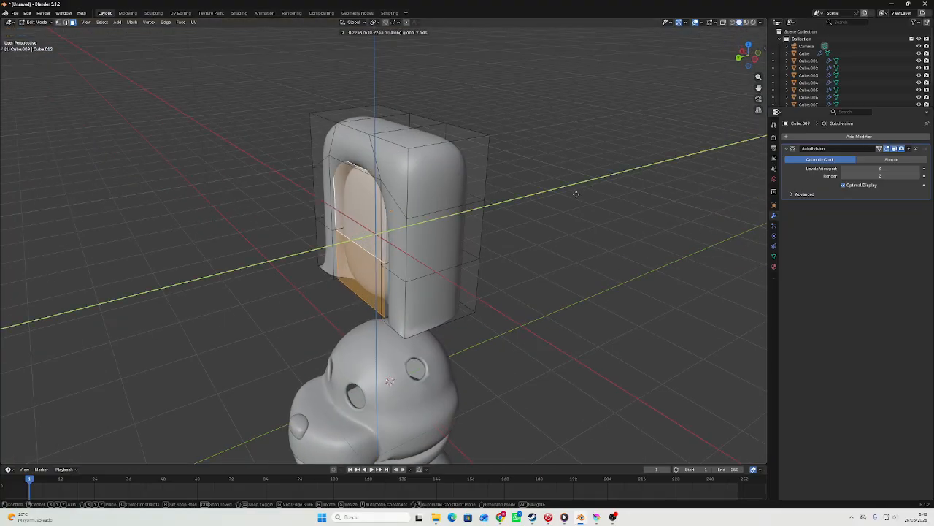
{"action": "left_click", "coordinate": [574, 197]}
{"action": "middle_click_drag", "start_coordinate": [575, 197], "coordinate": [619, 183]}
{"action": "key", "text": "Tab"}
{"action": "scroll", "coordinate": [617, 178], "scroll_direction": "down", "scroll_amount": 5}
{"action": "scroll", "coordinate": [620, 183], "scroll_direction": "up", "scroll_amount": 5}
{"action": "right_click", "coordinate": [408, 231]}
{"action": "left_click", "coordinate": [419, 219]}
Delete the stray edges at both lower side corners of the block's open rim.
{"action": "key", "text": "Tab"}
{"action": "middle_click_drag", "start_coordinate": [544, 300], "coordinate": [534, 256]}
{"action": "scroll", "coordinate": [533, 256], "scroll_direction": "up", "scroll_amount": 4}
{"action": "key", "text": "2"}
{"action": "left_click", "coordinate": [527, 292]}
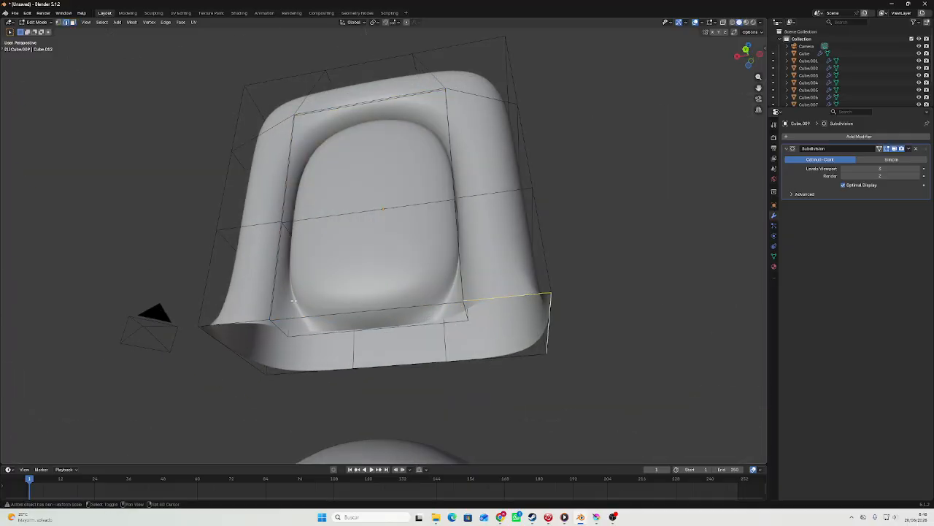
{"action": "right_click", "coordinate": [294, 375]}
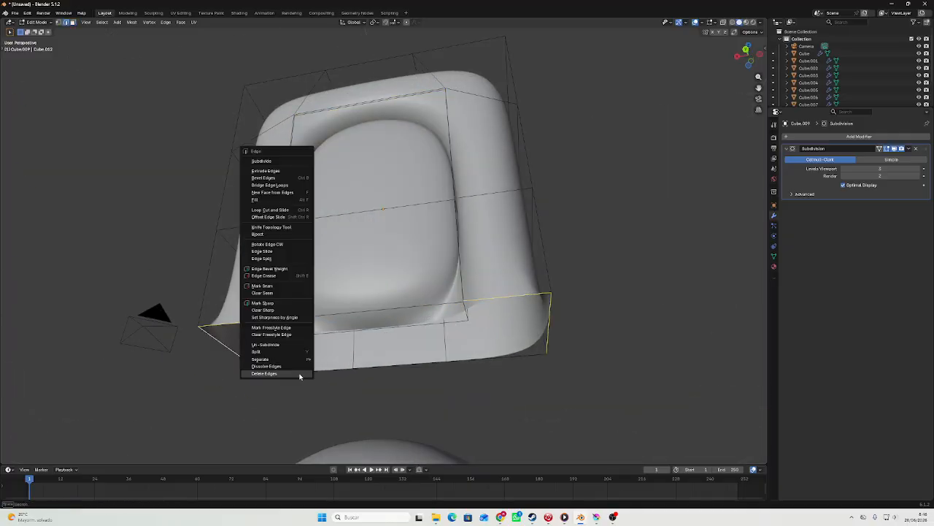
{"action": "left_click", "coordinate": [295, 375]}
Delete the stray vertices at the front and back corners of the block's bottom rim so its legs round off.
{"action": "middle_click_drag", "start_coordinate": [296, 375], "coordinate": [272, 382]}
{"action": "right_click", "coordinate": [214, 363]}
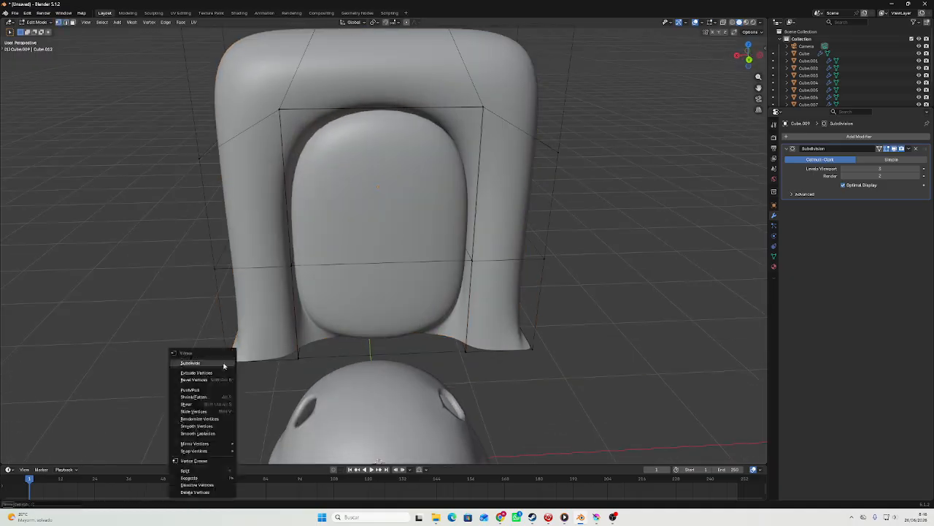
{"action": "left_click", "coordinate": [211, 492]}
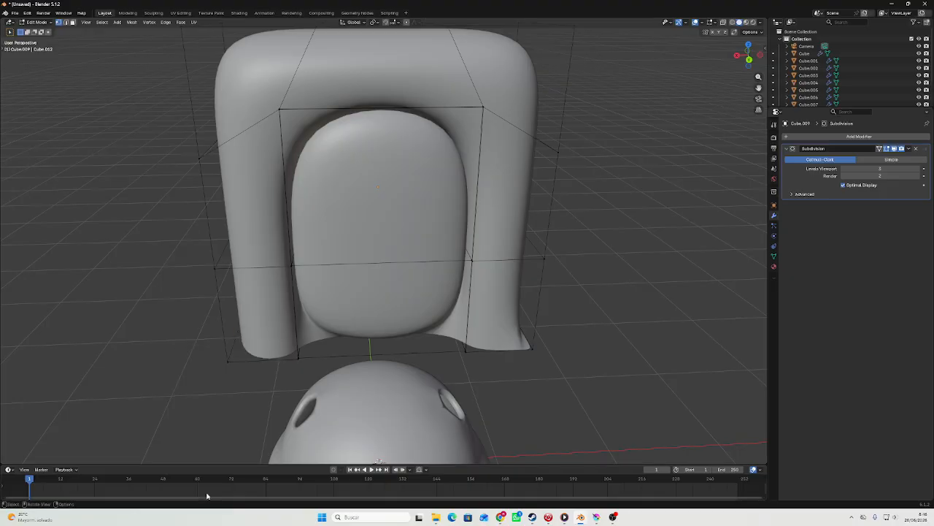
{"action": "right_click", "coordinate": [532, 352]}
{"action": "left_click", "coordinate": [533, 353]}
{"action": "middle_click_drag", "start_coordinate": [533, 352], "coordinate": [444, 392]}
{"action": "right_click", "coordinate": [514, 392]}
{"action": "left_click", "coordinate": [514, 392]}
{"action": "right_click", "coordinate": [525, 403]}
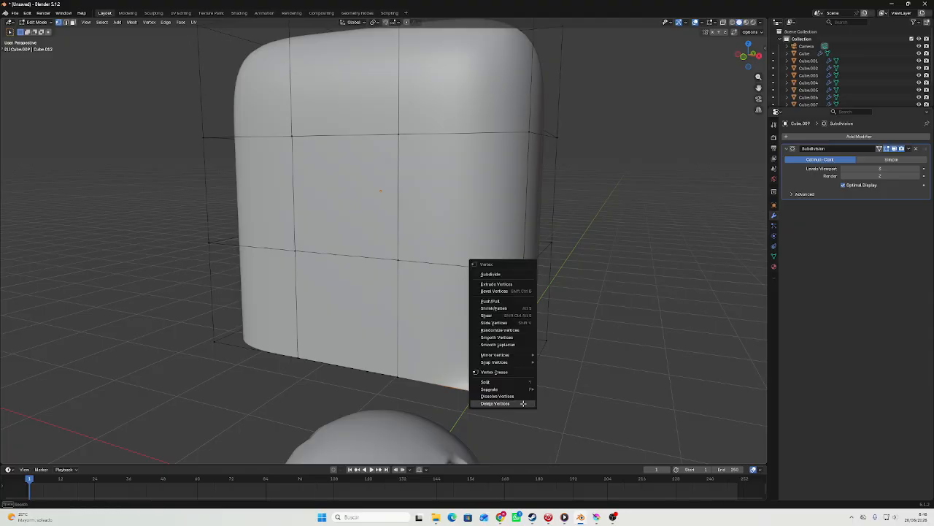
{"action": "left_click", "coordinate": [524, 405]}
{"action": "key", "text": "Tab"}
Narrow the top faces of the arched shape along the X axis to round its upper end.
{"action": "middle_click_drag", "start_coordinate": [672, 321], "coordinate": [366, 172]}
{"action": "scroll", "coordinate": [452, 309], "scroll_direction": "down", "scroll_amount": 6}
{"action": "key", "text": "Tab"}
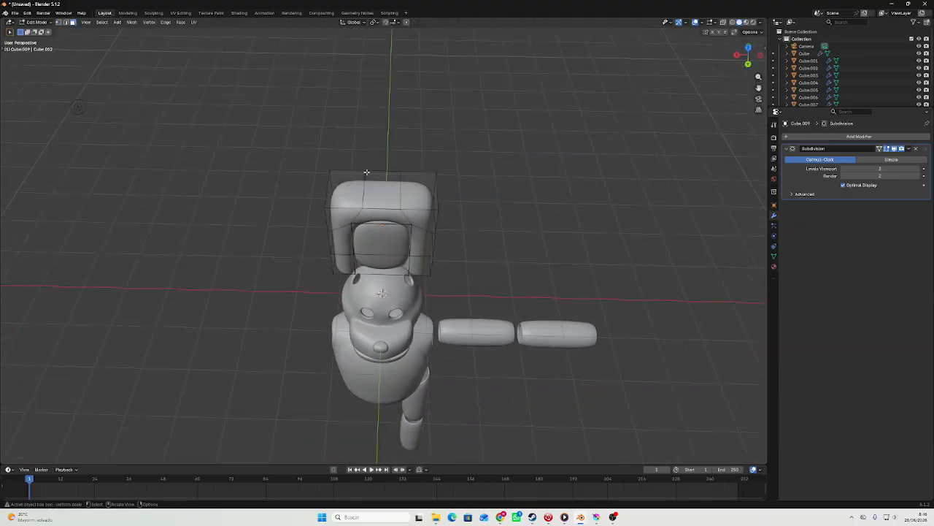
{"action": "left_click_drag", "start_coordinate": [430, 190], "coordinate": [432, 191]}
{"action": "scroll", "coordinate": [434, 191], "scroll_direction": "up", "scroll_amount": 4}
{"action": "middle_click_drag", "start_coordinate": [549, 197], "coordinate": [589, 155]}
{"action": "key", "text": "s"}
{"action": "key", "text": "x"}
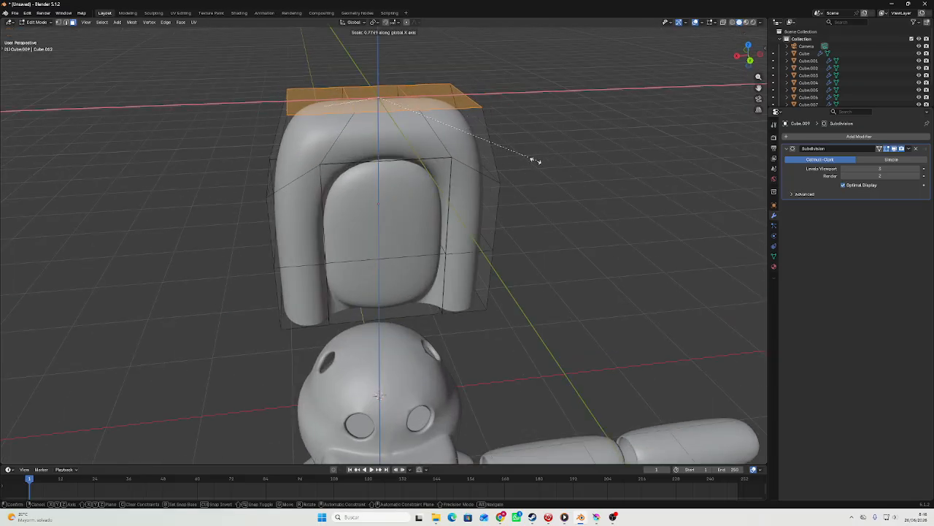
{"action": "left_click", "coordinate": [468, 163]}
{"action": "key", "text": "Tab"}
{"action": "middle_click_drag", "start_coordinate": [468, 163], "coordinate": [457, 138]}
{"action": "scroll", "coordinate": [453, 180], "scroll_direction": "down", "scroll_amount": 5}
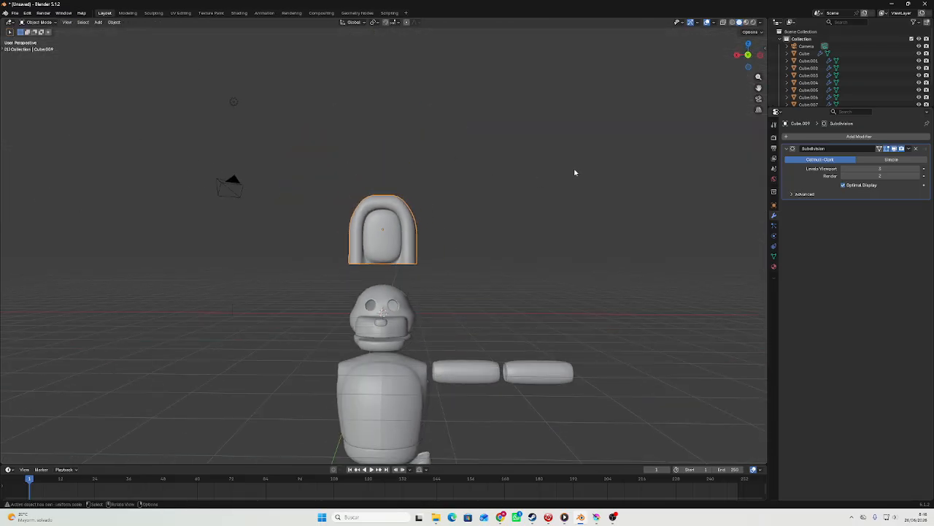
Apply smooth shading to the arched shape above the head and inspect it in the back view.
{"action": "left_click", "coordinate": [748, 57]}
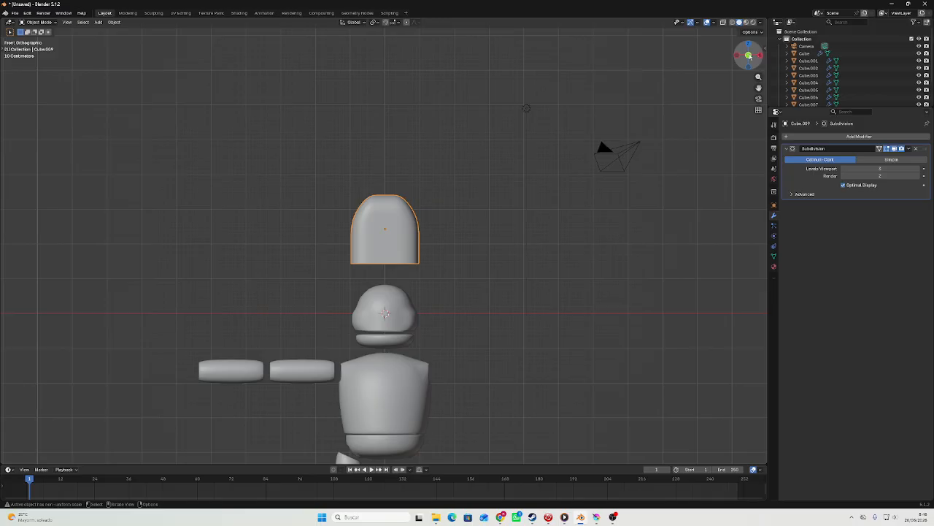
{"action": "scroll", "coordinate": [438, 234], "scroll_direction": "up", "scroll_amount": 4}
{"action": "right_click", "coordinate": [453, 241]}
{"action": "left_click", "coordinate": [453, 241]}
{"action": "scroll", "coordinate": [448, 246], "scroll_direction": "up", "scroll_amount": 4}
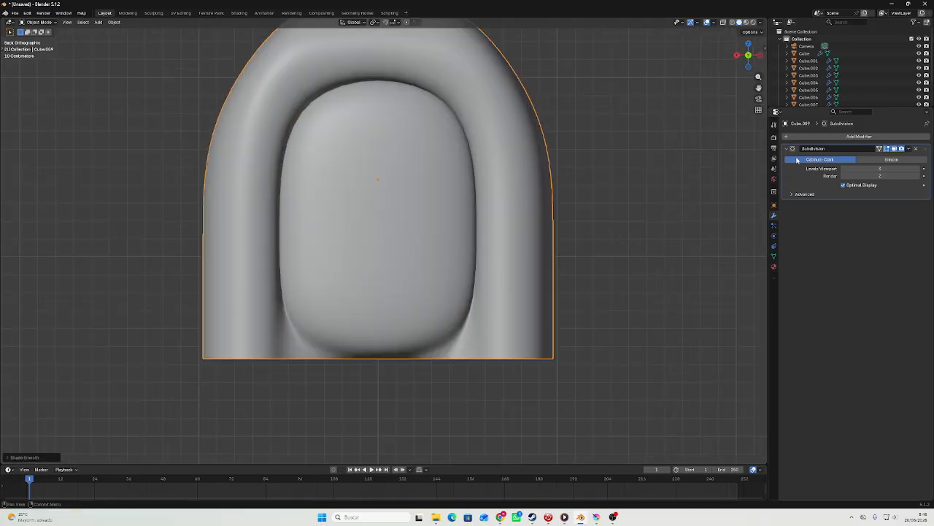
Add a Solidify modifier with 0.06 m thickness to the arched shape and apply smooth shading to it.
{"action": "left_click", "coordinate": [852, 137]}
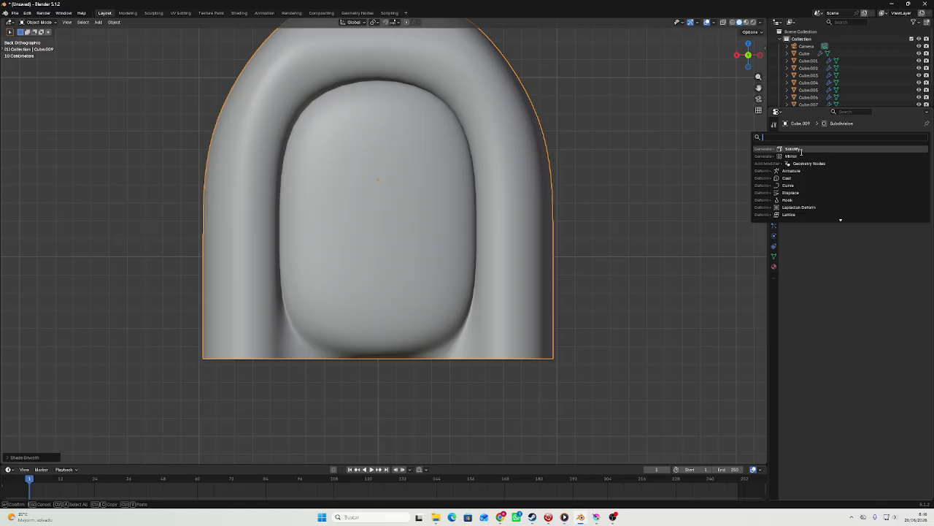
{"action": "left_click", "coordinate": [802, 150]}
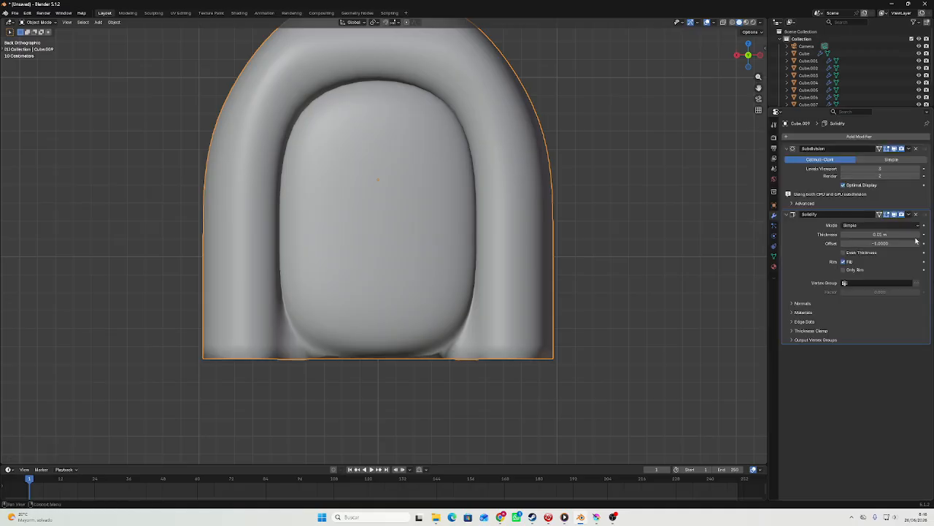
{"action": "left_click", "coordinate": [919, 234]}
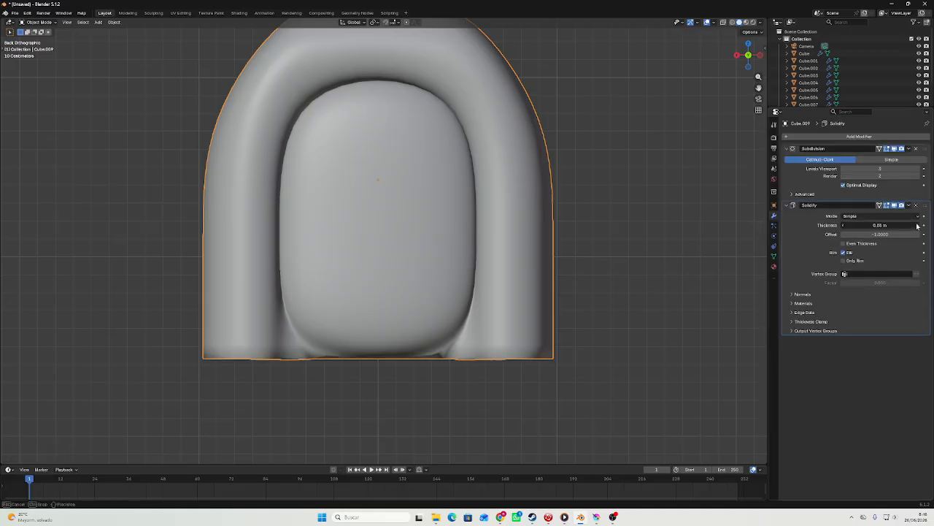
{"action": "scroll", "coordinate": [607, 207], "scroll_direction": "down", "scroll_amount": 3}
{"action": "middle_click_drag", "start_coordinate": [606, 207], "coordinate": [615, 152]}
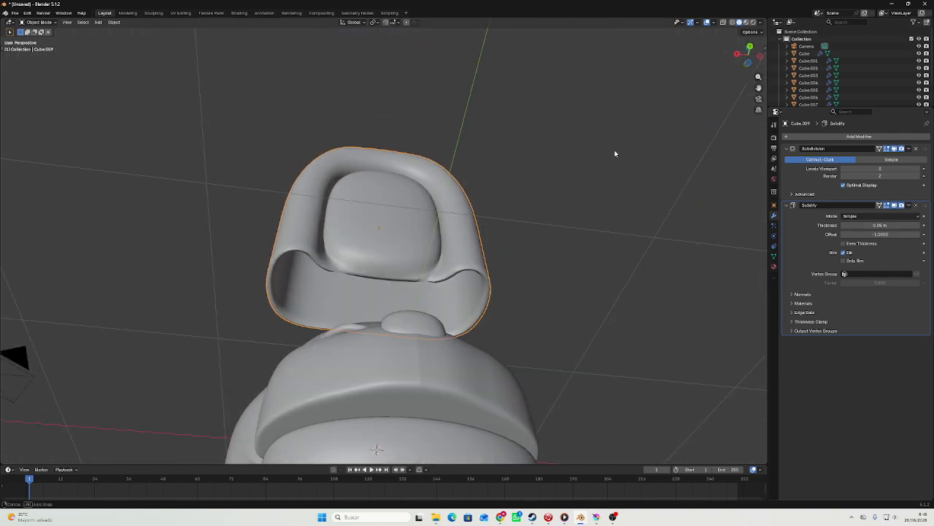
{"action": "left_click", "coordinate": [752, 48]}
{"action": "right_click", "coordinate": [519, 182]}
{"action": "left_click", "coordinate": [531, 169]}
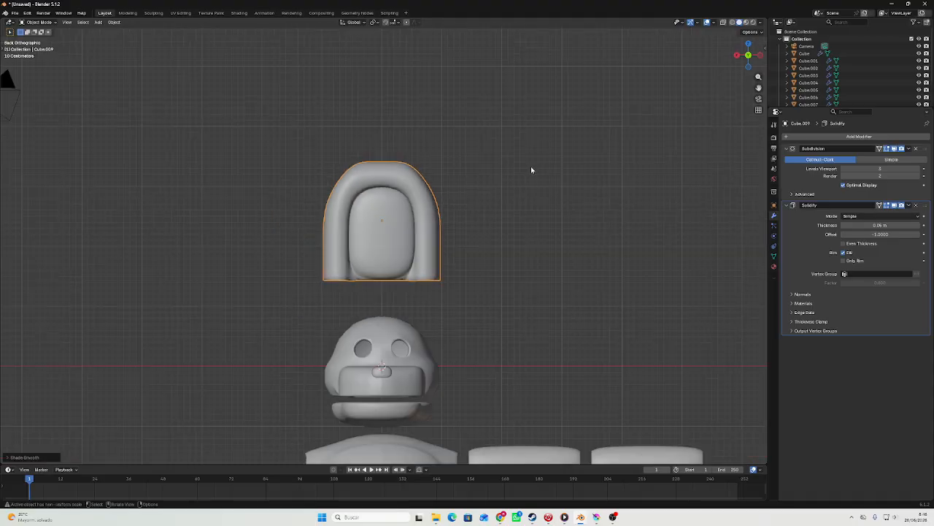
Rotate the arched shape about 39 degrees, shrink it to ear size and place it beside the head's upper side.
{"action": "key", "text": "r"}
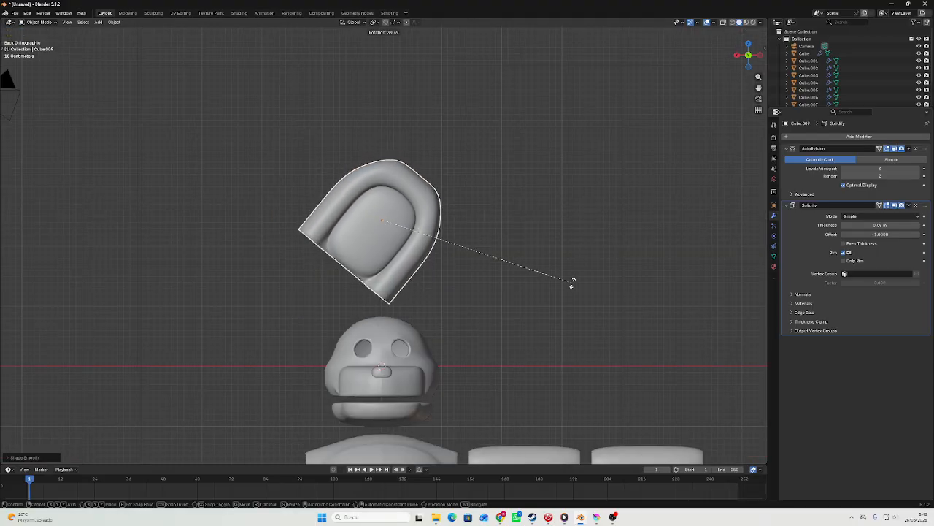
{"action": "left_click", "coordinate": [574, 285]}
{"action": "key", "text": "s"}
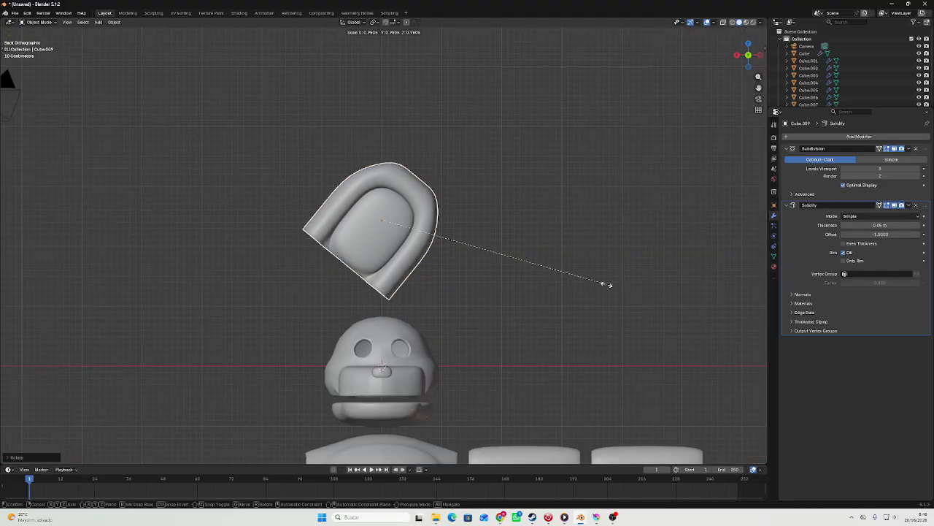
{"action": "left_click", "coordinate": [475, 259]}
{"action": "key", "text": "g"}
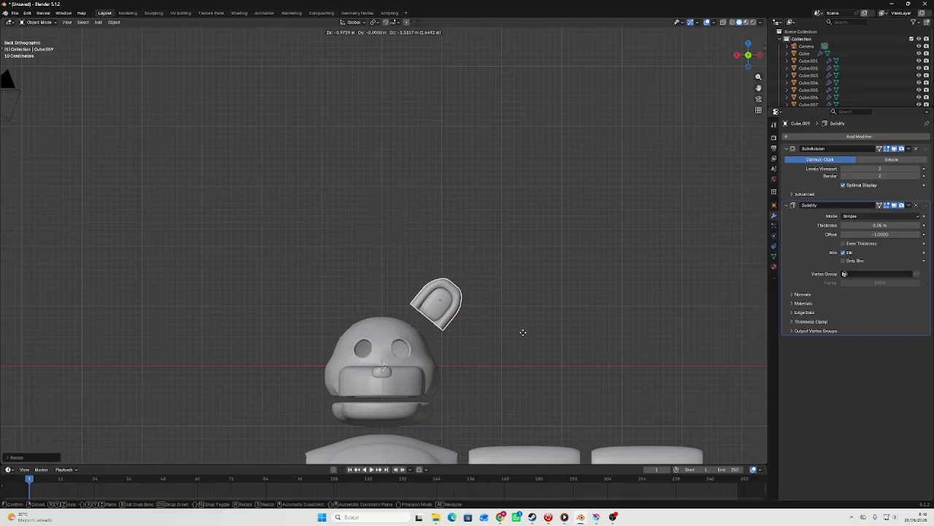
{"action": "left_click", "coordinate": [522, 333]}
{"action": "key", "text": "s"}
{"action": "left_click", "coordinate": [491, 335]}
Fine-tune the ear's position and scale against the curve of the head in the back view.
{"action": "scroll", "coordinate": [501, 344], "scroll_direction": "up", "scroll_amount": 4}
{"action": "middle_click_drag", "start_coordinate": [510, 354], "coordinate": [333, 121], "text": "shift"}
{"action": "scroll", "coordinate": [333, 121], "scroll_direction": "up", "scroll_amount": 4}
{"action": "middle_click_drag", "start_coordinate": [416, 208], "coordinate": [537, 292], "text": "shift"}
{"action": "key", "text": "g"}
{"action": "left_click", "coordinate": [499, 340]}
{"action": "key", "text": "s"}
{"action": "left_click", "coordinate": [514, 341]}
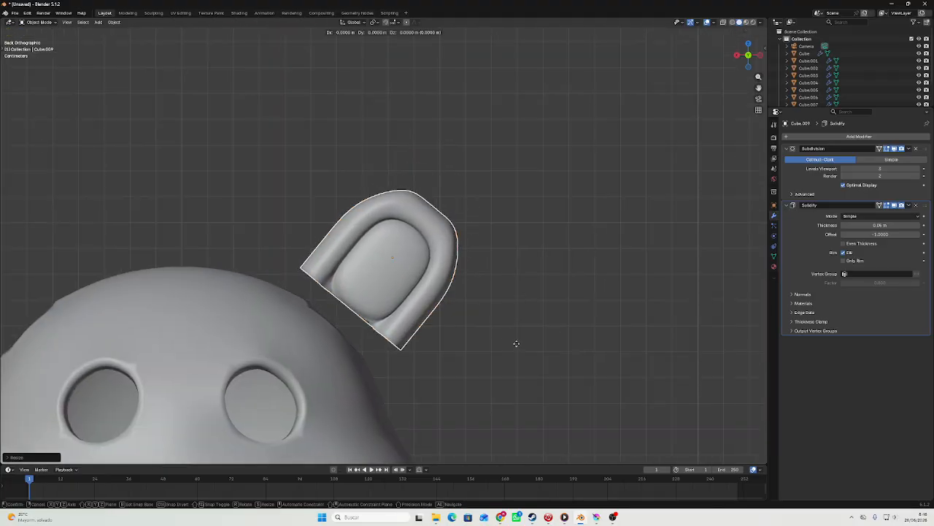
{"action": "key", "text": "s"}
{"action": "left_click", "coordinate": [540, 336]}
Examine the ear's size and placement against the head, body and limbs in perspective and back views.
{"action": "scroll", "coordinate": [539, 336], "scroll_direction": "down", "scroll_amount": 6}
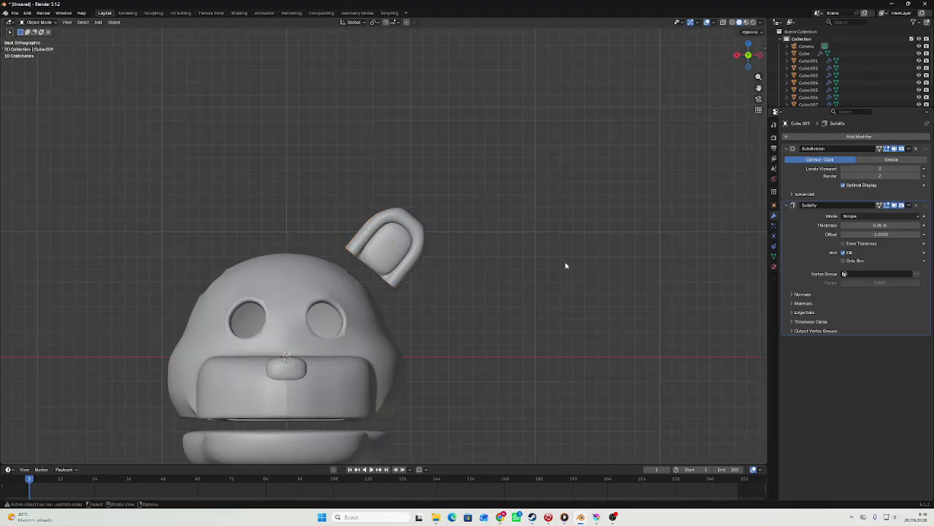
{"action": "middle_click_drag", "start_coordinate": [528, 290], "coordinate": [467, 283]}
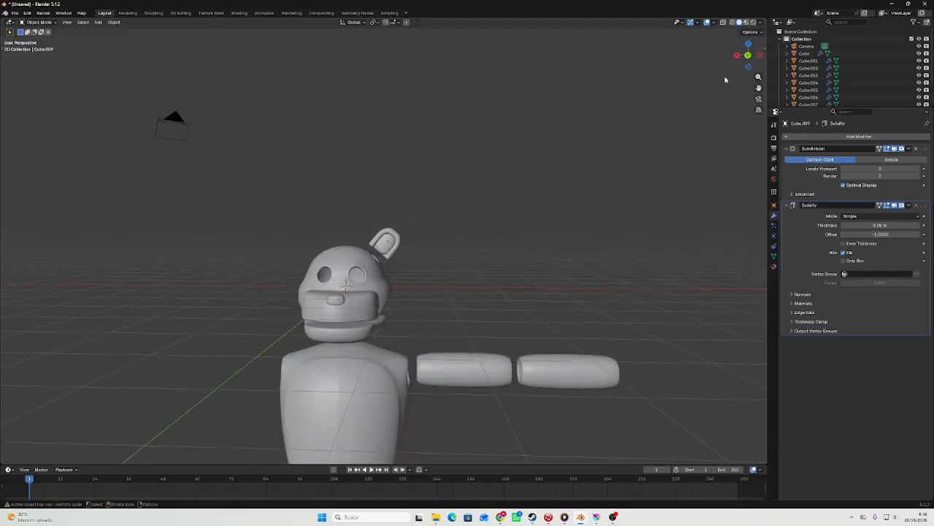
{"action": "left_click", "coordinate": [746, 57]}
{"action": "scroll", "coordinate": [423, 229], "scroll_direction": "up", "scroll_amount": 5}
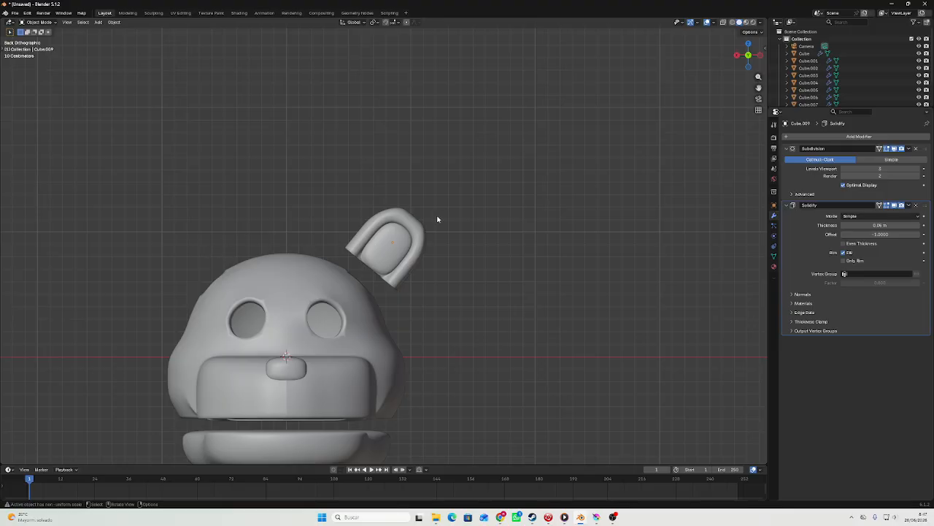
{"action": "scroll", "coordinate": [401, 286], "scroll_direction": "down", "scroll_amount": 5}
{"action": "scroll", "coordinate": [404, 273], "scroll_direction": "up", "scroll_amount": 5}
{"action": "scroll", "coordinate": [400, 253], "scroll_direction": "down", "scroll_amount": 10}
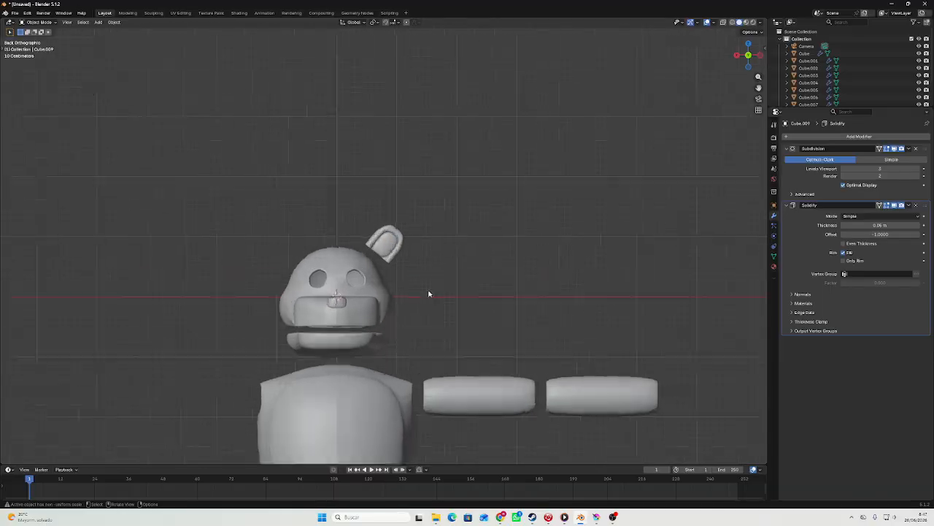
{"action": "scroll", "coordinate": [444, 258], "scroll_direction": "up", "scroll_amount": 7}
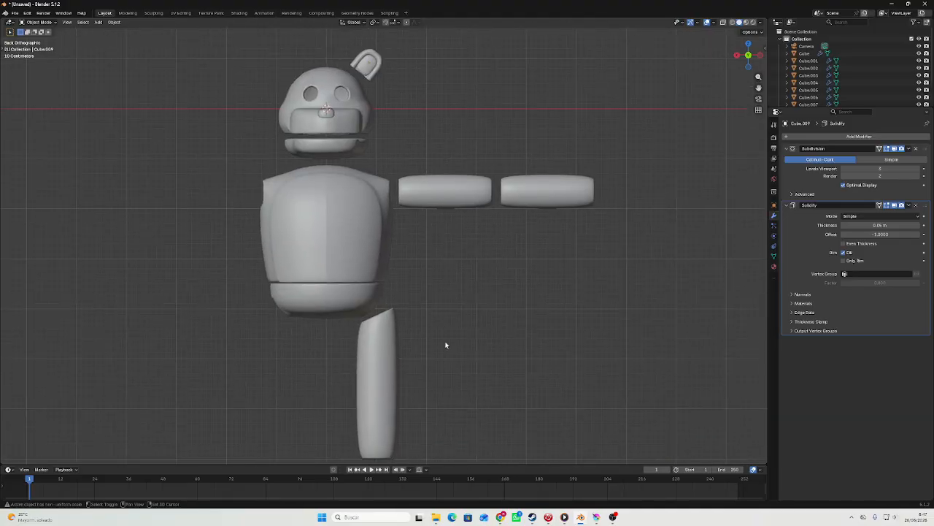
{"action": "scroll", "coordinate": [530, 226], "scroll_direction": "down", "scroll_amount": 4}
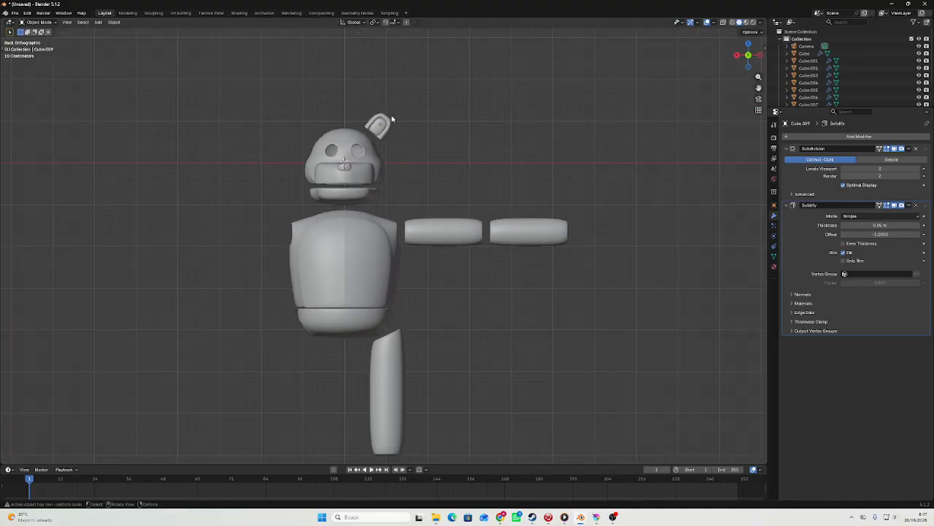
Paste a copy of the ear, move it along X to the head's opposite side and rotate it upright by about -39 degrees.
{"action": "scroll", "coordinate": [463, 255], "scroll_direction": "up", "scroll_amount": 6}
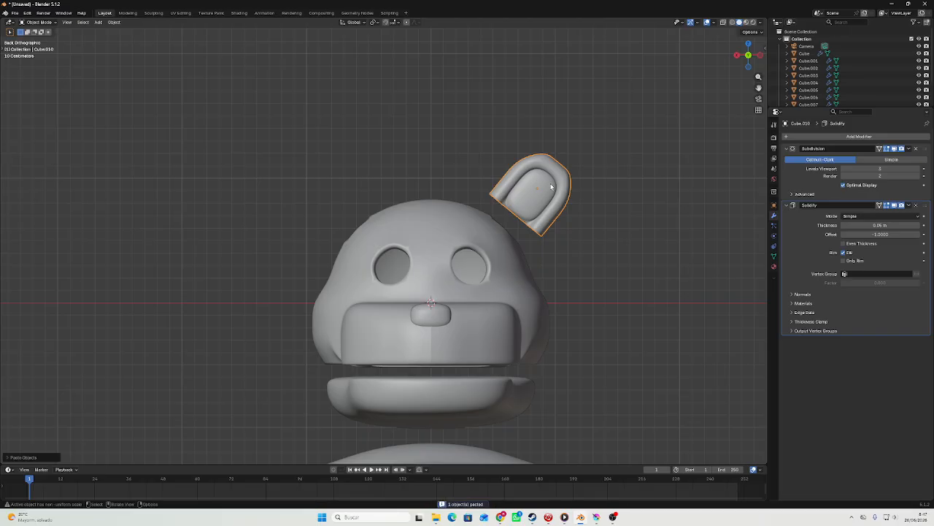
{"action": "key", "text": "g"}
{"action": "key", "text": "x"}
{"action": "left_click", "coordinate": [311, 198]}
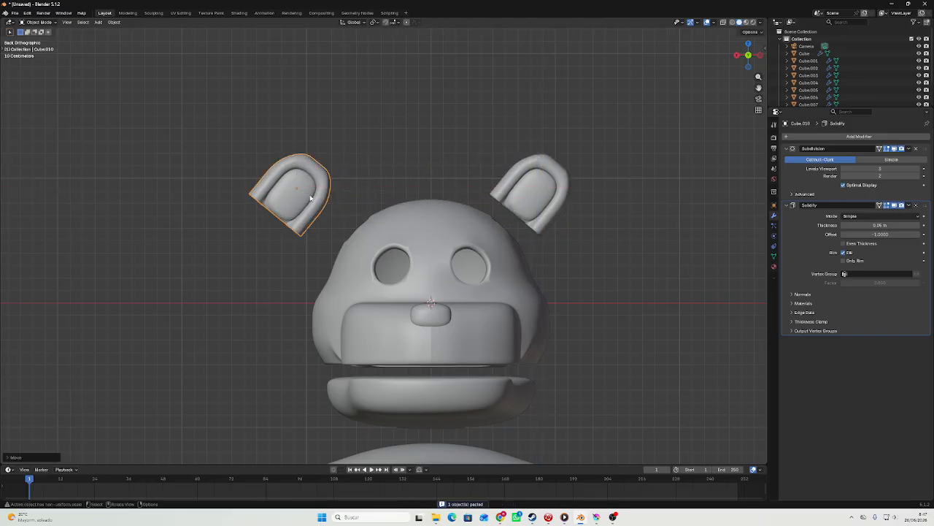
{"action": "key", "text": "r"}
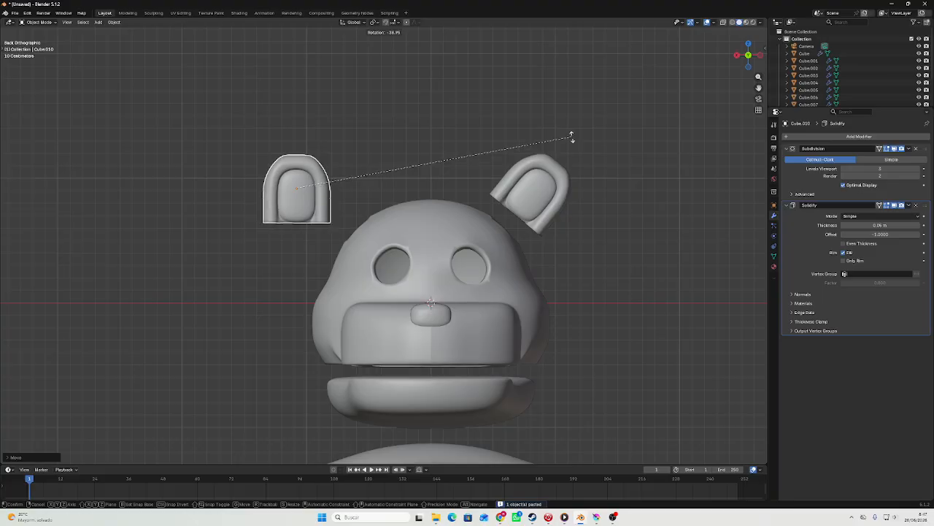
{"action": "left_click", "coordinate": [574, 136]}
Try to stretch the upright ear copy along the Z axis.
{"action": "middle_click_drag", "start_coordinate": [334, 166], "coordinate": [429, 314], "text": "shift"}
{"action": "key", "text": "s"}
{"action": "key", "text": "z"}
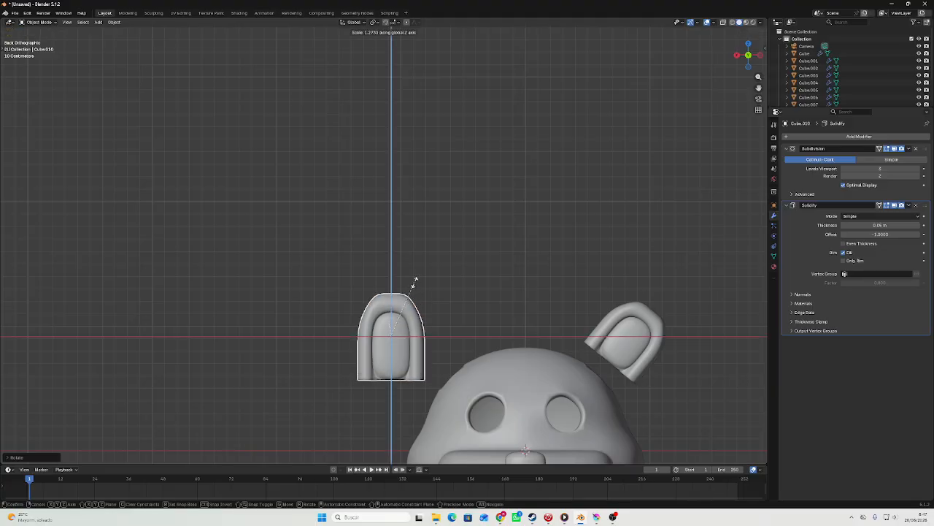
{"action": "left_click", "coordinate": [415, 272]}
{"action": "key", "text": "ctrl+z"}
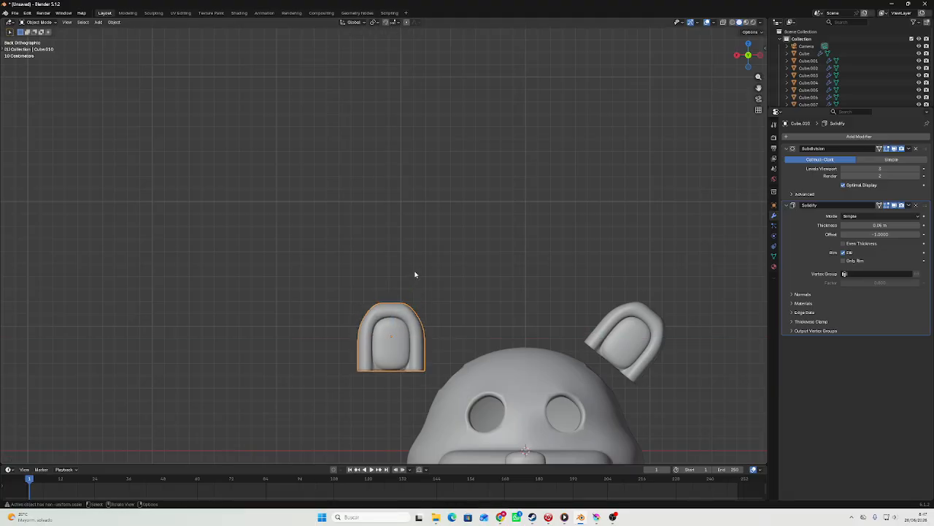
Lengthen the upright ear copy along the Z axis in repeated scalings to form a tall, rabbit-like ear.
{"action": "key", "text": "s"}
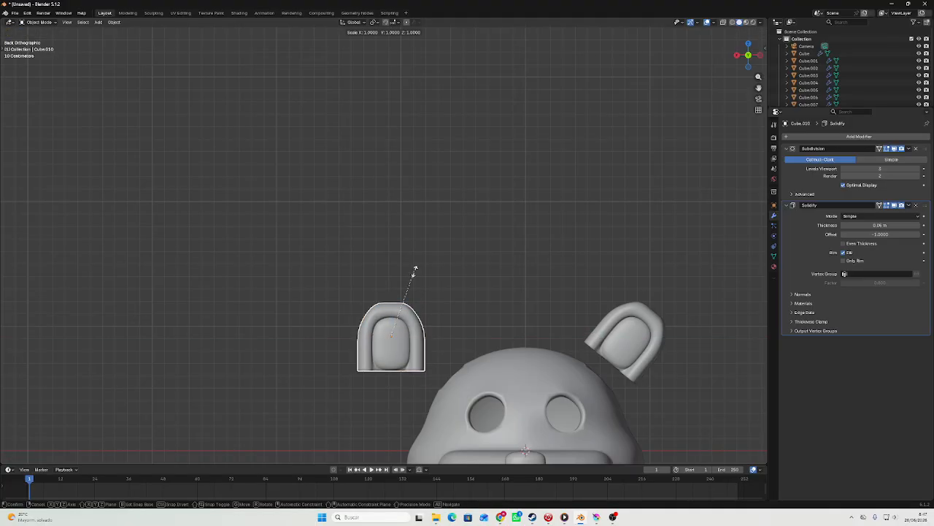
{"action": "key", "text": "z"}
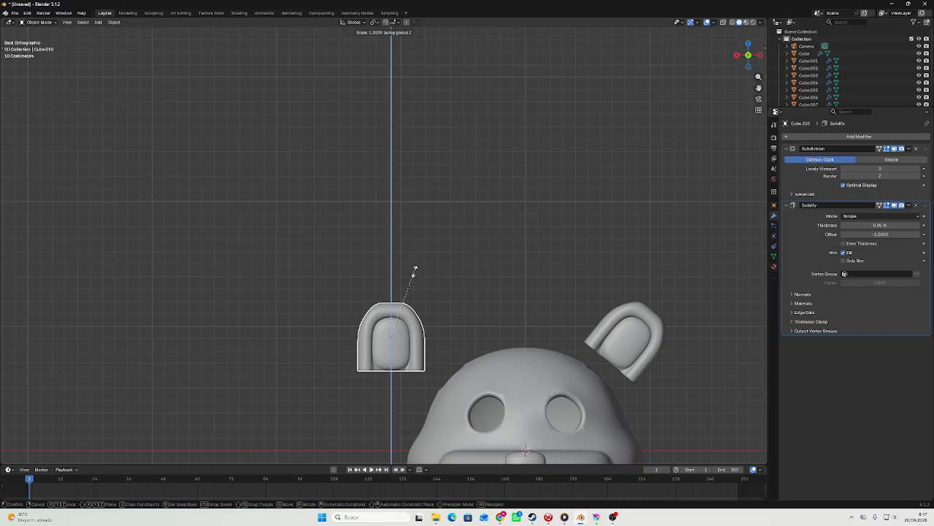
{"action": "key", "text": "x"}
{"action": "key", "text": "y"}
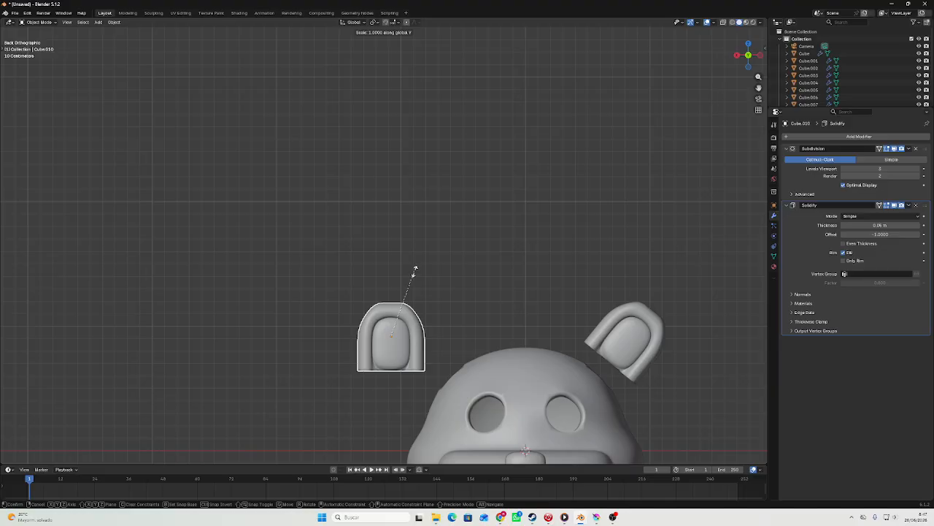
{"action": "left_click", "coordinate": [418, 208]}
{"action": "key", "text": "s"}
{"action": "key", "text": "z"}
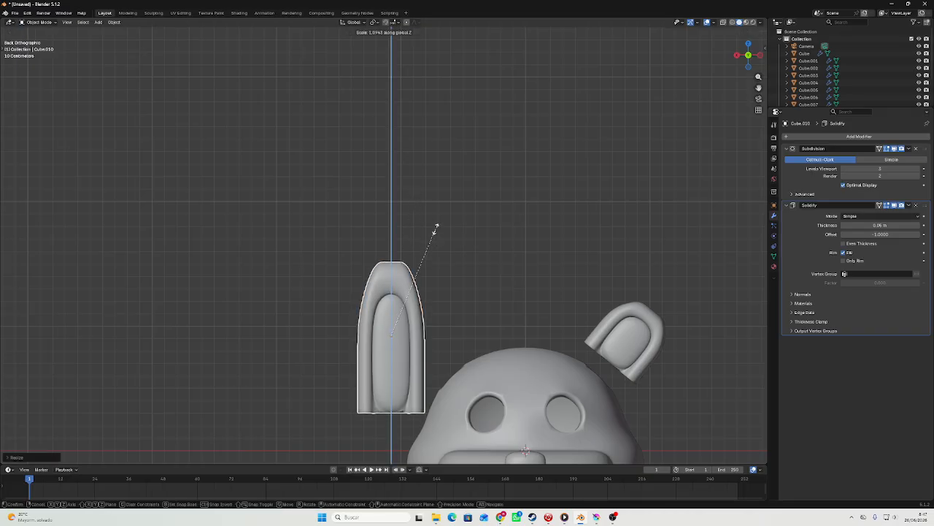
{"action": "left_click", "coordinate": [438, 219]}
{"action": "key", "text": "s"}
{"action": "key", "text": "z"}
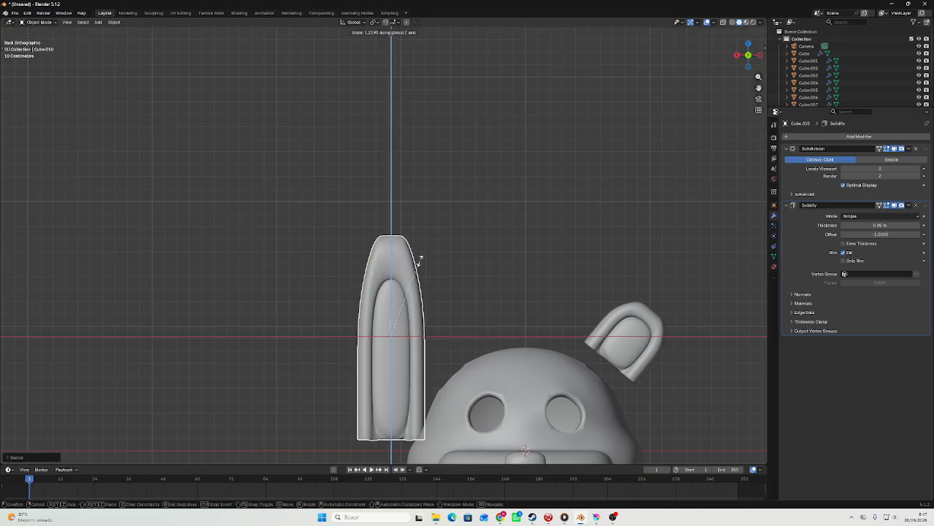
{"action": "left_click", "coordinate": [422, 259]}
Widen the top faces of the tall ear along the X axis so its tip is less tapered.
{"action": "key", "text": "Tab"}
{"action": "middle_click_drag", "start_coordinate": [422, 259], "coordinate": [414, 283]}
{"action": "scroll", "coordinate": [414, 282], "scroll_direction": "up", "scroll_amount": 3}
{"action": "key", "text": "s"}
{"action": "key", "text": "shift+y"}
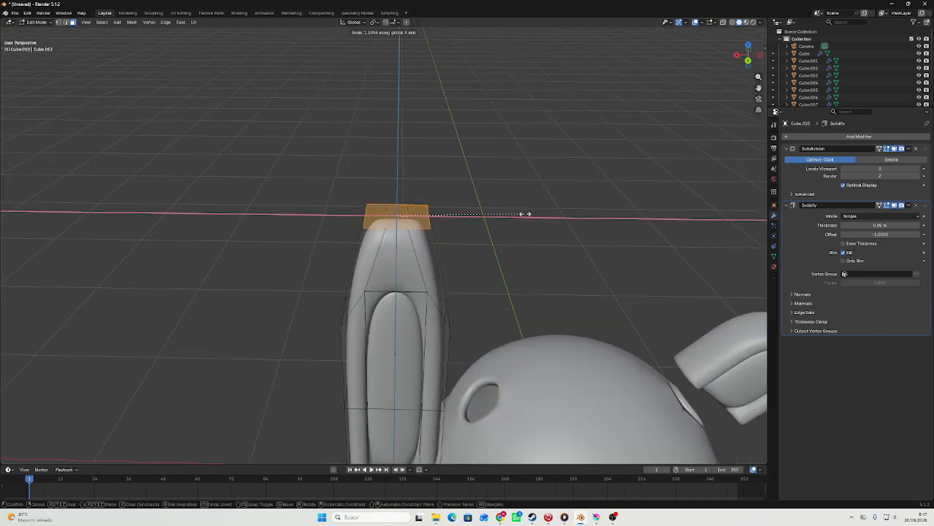
{"action": "left_click", "coordinate": [621, 210]}
{"action": "key", "text": "Tab"}
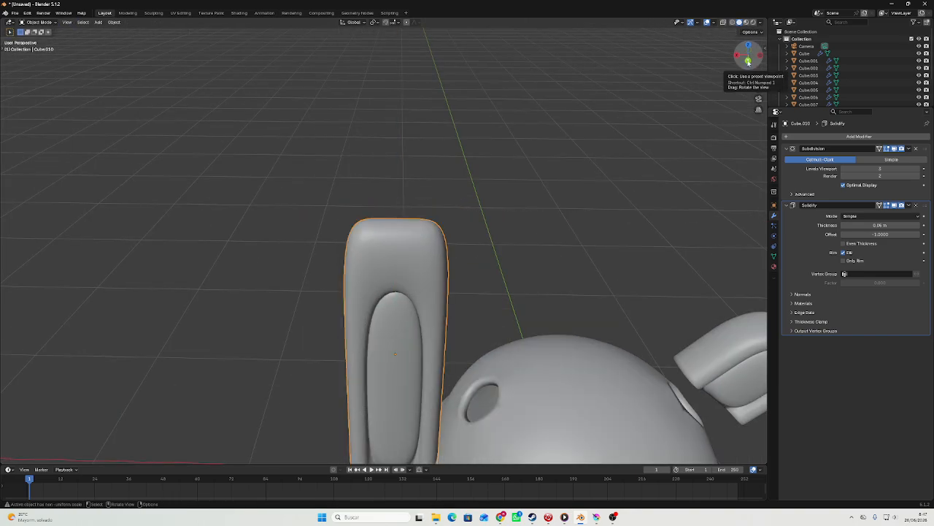
Delete the middle face at the top of the tall ear's mesh.
{"action": "left_click", "coordinate": [748, 62]}
{"action": "middle_click_drag", "start_coordinate": [507, 165], "coordinate": [416, 213]}
{"action": "key", "text": "Tab"}
{"action": "left_click", "coordinate": [407, 213]}
{"action": "right_click", "coordinate": [406, 213]}
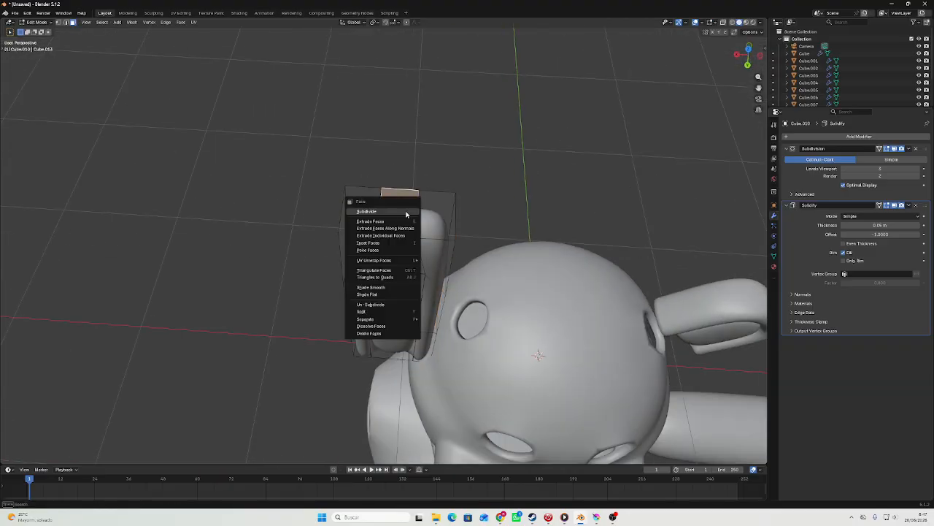
{"action": "left_click", "coordinate": [371, 333]}
{"action": "middle_click_drag", "start_coordinate": [371, 337], "coordinate": [504, 218]}
{"action": "scroll", "coordinate": [504, 218], "scroll_direction": "up", "scroll_amount": 3}
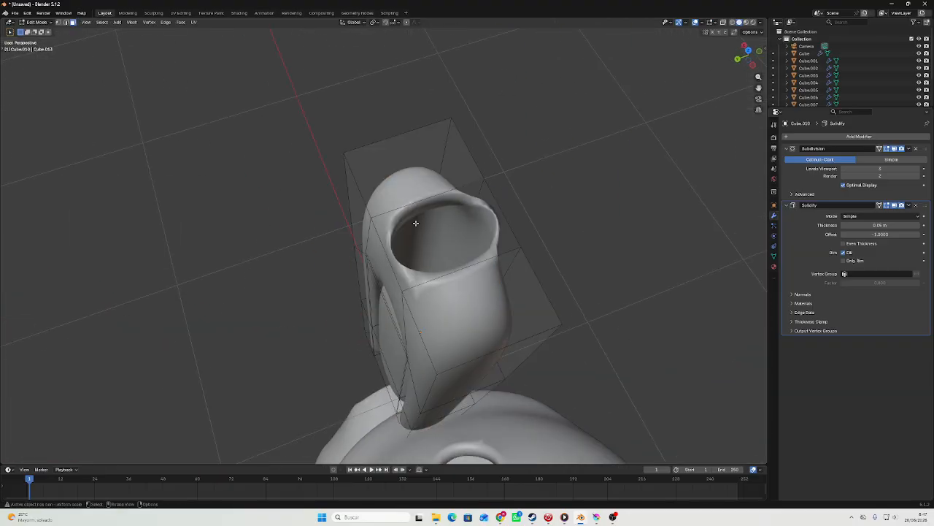
Scale the edges at the front and back of the opening in the tall ear's tip, excluding the X axis.
{"action": "left_click", "coordinate": [379, 238], "text": "shift"}
{"action": "key", "text": "s"}
{"action": "key", "text": "shift+x"}
{"action": "left_click", "coordinate": [546, 203]}
{"action": "middle_click_drag", "start_coordinate": [546, 203], "coordinate": [467, 175]}
{"action": "key", "text": "Tab"}
{"action": "scroll", "coordinate": [592, 162], "scroll_direction": "down", "scroll_amount": 4}
{"action": "scroll", "coordinate": [526, 168], "scroll_direction": "down", "scroll_amount": 4}
{"action": "scroll", "coordinate": [438, 241], "scroll_direction": "up", "scroll_amount": 4}
Try to extrude the tall ear's upper pad face in place and scale it with the X axis excluded.
{"action": "middle_click_drag", "start_coordinate": [411, 321], "coordinate": [385, 351]}
{"action": "key", "text": "Tab"}
{"action": "key", "text": "Tab"}
{"action": "left_click", "coordinate": [388, 332]}
{"action": "scroll", "coordinate": [385, 350], "scroll_direction": "up", "scroll_amount": 3}
{"action": "scroll", "coordinate": [385, 350], "scroll_direction": "down", "scroll_amount": 1}
{"action": "key", "text": "e"}
{"action": "right_click", "coordinate": [386, 353]}
{"action": "key", "text": "s"}
{"action": "key", "text": "shift+x"}
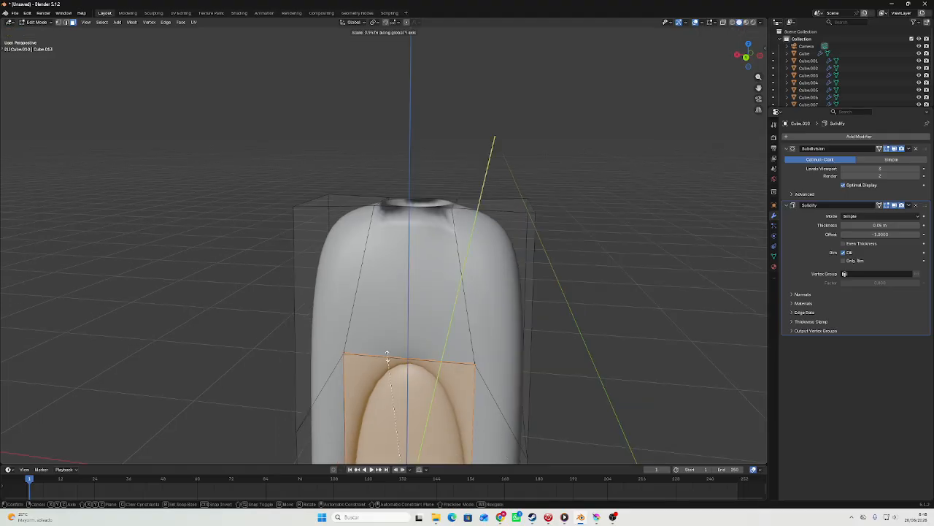
{"action": "left_click", "coordinate": [393, 379]}
{"action": "scroll", "coordinate": [393, 379], "scroll_direction": "down", "scroll_amount": 5}
{"action": "scroll", "coordinate": [393, 379], "scroll_direction": "up", "scroll_amount": 4}
{"action": "key", "text": "ctrl+z"}
{"action": "scroll", "coordinate": [393, 379], "scroll_direction": "down", "scroll_amount": 3}
Extrude the tall ear's upper and lower pad faces in place and shrink them slightly, excluding the X axis.
{"action": "middle_click_drag", "start_coordinate": [393, 379], "coordinate": [417, 355]}
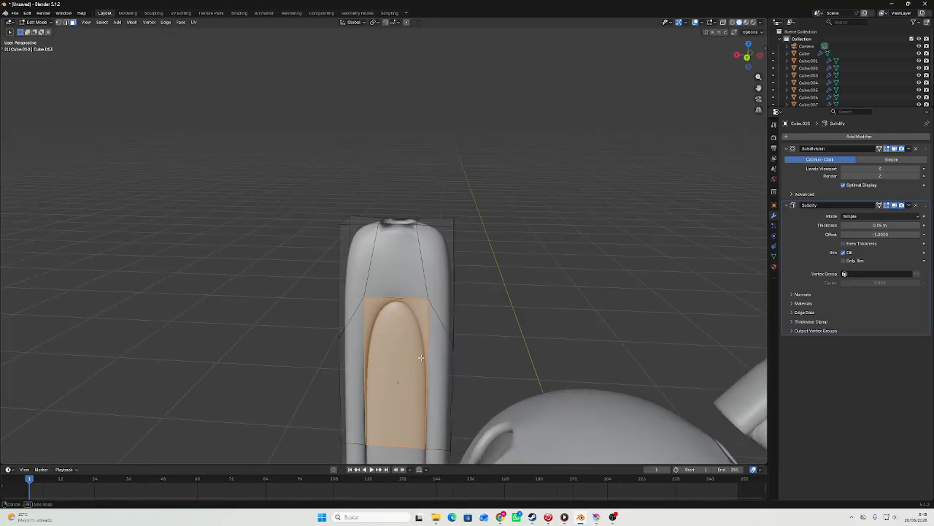
{"action": "scroll", "coordinate": [393, 378], "scroll_direction": "down", "scroll_amount": 2}
{"action": "left_click", "coordinate": [392, 413], "text": "shift"}
{"action": "key", "text": "e"}
{"action": "right_click", "coordinate": [394, 413]}
{"action": "key", "text": "s"}
{"action": "key", "text": "shift+x"}
{"action": "left_click", "coordinate": [395, 410]}
Move the upper part of the tall ear's inner pad up towards the ear's tip.
{"action": "scroll", "coordinate": [409, 365], "scroll_direction": "up", "scroll_amount": 3}
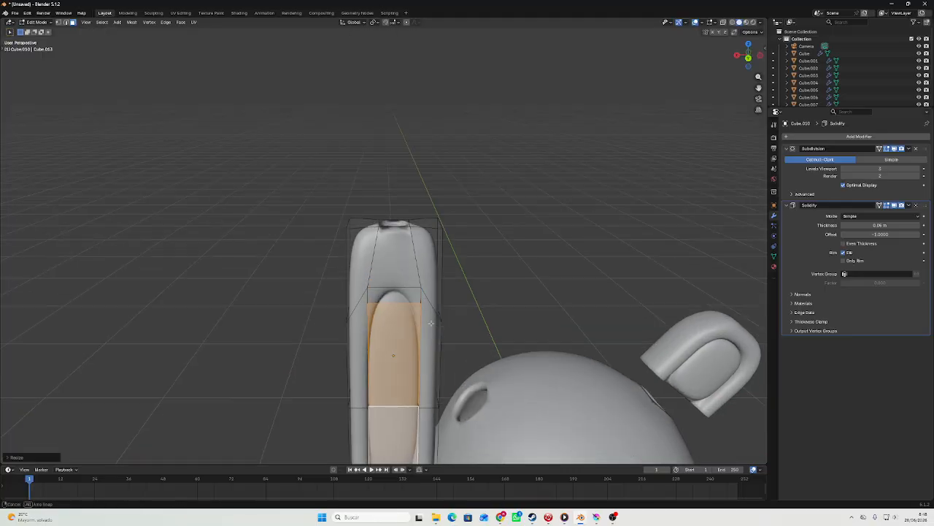
{"action": "middle_click_drag", "start_coordinate": [424, 315], "coordinate": [386, 333]}
{"action": "scroll", "coordinate": [386, 334], "scroll_direction": "up", "scroll_amount": 2}
{"action": "left_click", "coordinate": [411, 391]}
{"action": "middle_click_drag", "start_coordinate": [411, 392], "coordinate": [426, 238]}
{"action": "left_click", "coordinate": [418, 372], "text": "shift"}
{"action": "key", "text": "g"}
{"action": "left_click", "coordinate": [426, 238]}
{"action": "key", "text": "Tab"}
Shorten the tall ear by scaling it down along the Z axis.
{"action": "scroll", "coordinate": [430, 311], "scroll_direction": "down", "scroll_amount": 5}
{"action": "scroll", "coordinate": [430, 311], "scroll_direction": "down", "scroll_amount": 3}
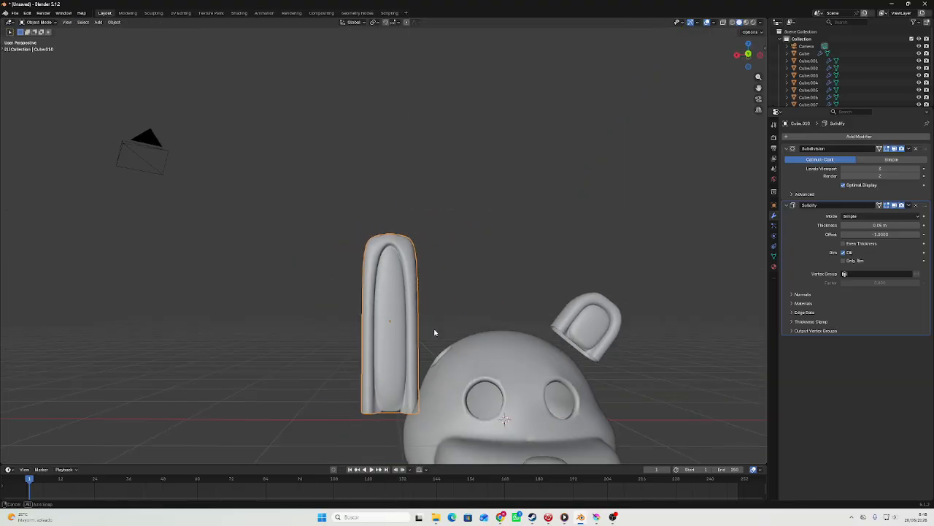
{"action": "left_click", "coordinate": [749, 50]}
{"action": "key", "text": "s"}
{"action": "key", "text": "z"}
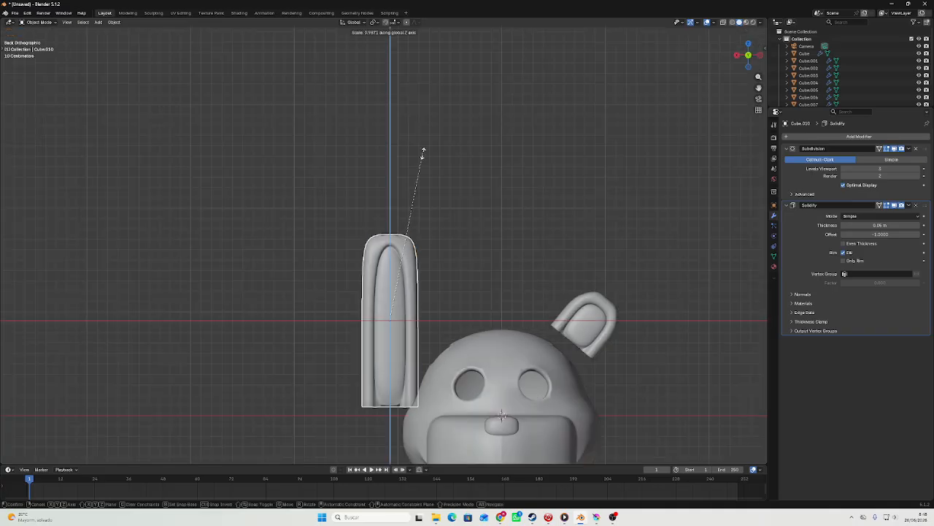
{"action": "left_click", "coordinate": [415, 233]}
Move the tall ear along X towards the head, and raise it along Z above the head.
{"action": "key", "text": "g"}
{"action": "key", "text": "x"}
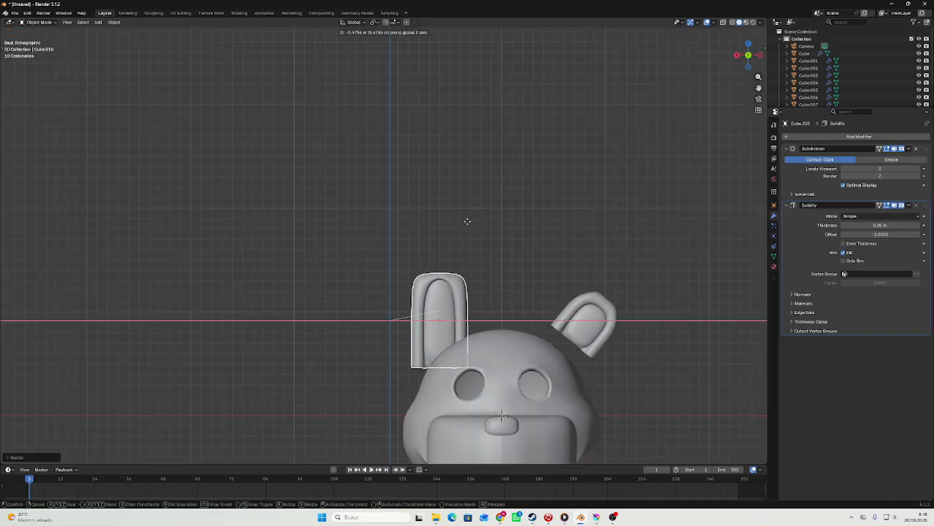
{"action": "left_click", "coordinate": [468, 221]}
{"action": "key", "text": "g"}
{"action": "key", "text": "z"}
{"action": "left_click", "coordinate": [473, 177]}
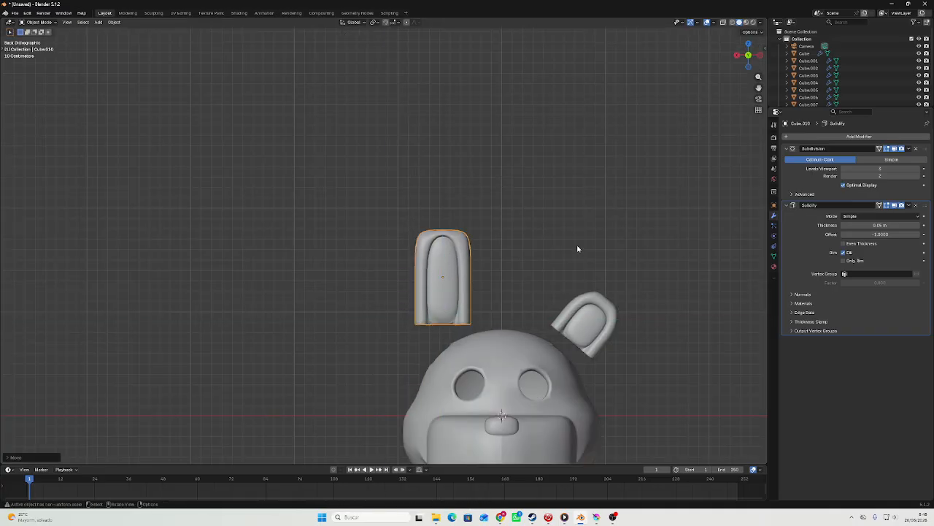
Widen the ear slightly by scaling it along the X axis.
{"action": "key", "text": "s"}
{"action": "key", "text": "x"}
{"action": "left_click", "coordinate": [552, 206]}
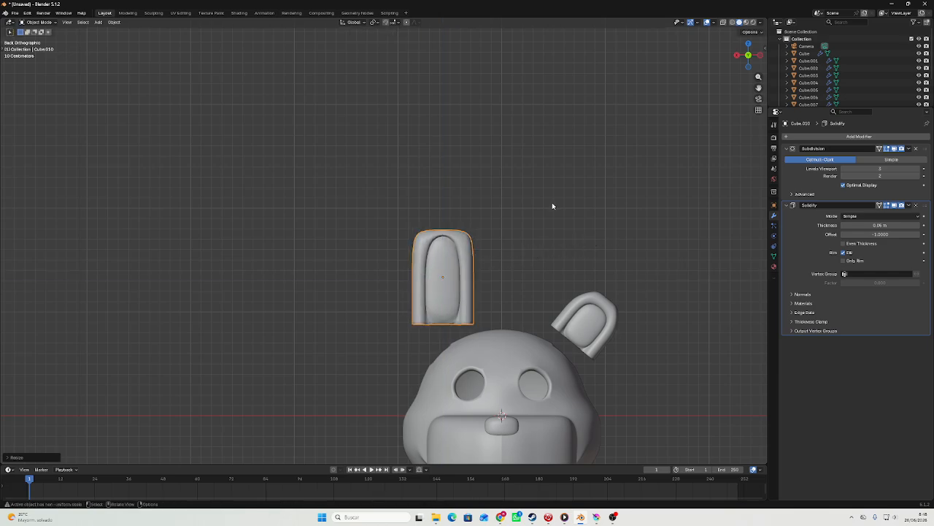
Lower the ear along Z towards the top of the head and nudge it freely into position.
{"action": "scroll", "coordinate": [527, 212], "scroll_direction": "up", "scroll_amount": 4}
{"action": "key", "text": "g"}
{"action": "key", "text": "z"}
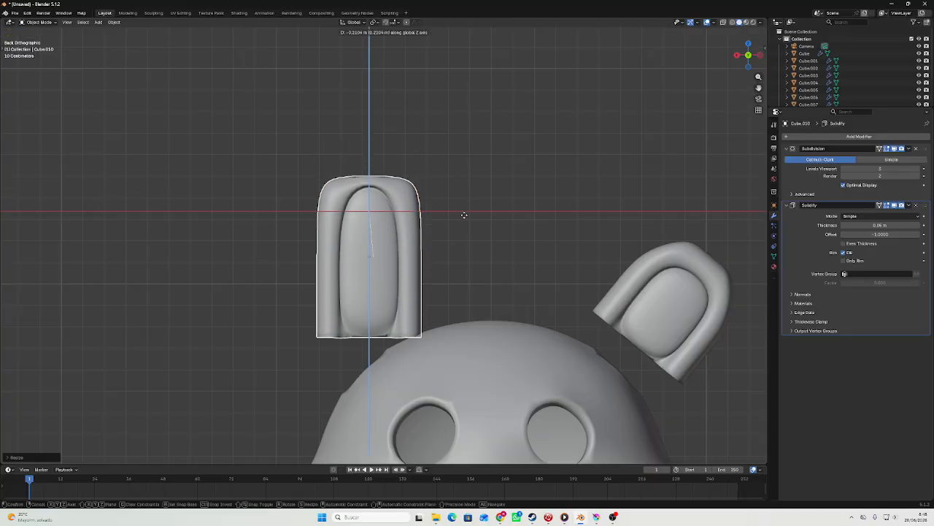
{"action": "left_click", "coordinate": [466, 209]}
{"action": "middle_click_drag", "start_coordinate": [465, 214], "coordinate": [449, 210]}
{"action": "key", "text": "g"}
{"action": "left_click", "coordinate": [449, 211]}
Copy and paste the ear, and move the duplicate up along Z above the original.
{"action": "middle_click_drag", "start_coordinate": [421, 146], "coordinate": [406, 193]}
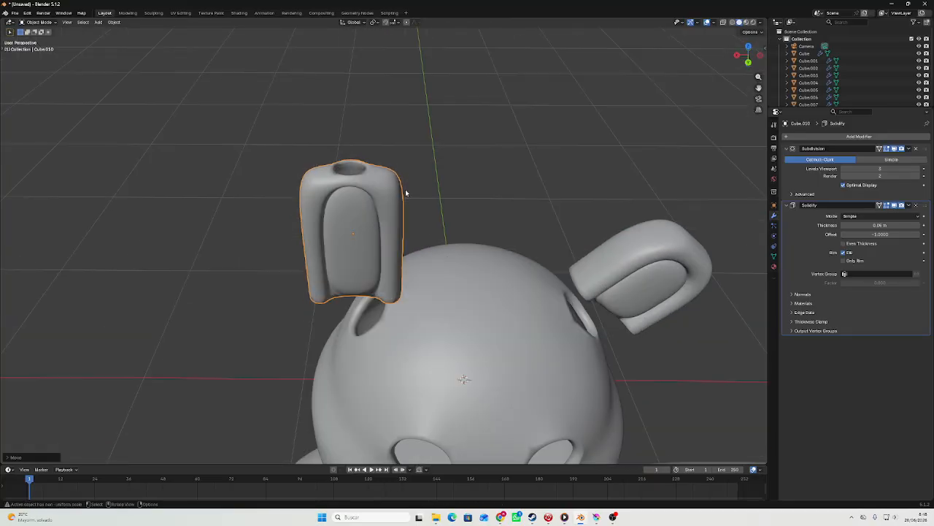
{"action": "left_click", "coordinate": [382, 167]}
{"action": "middle_click_drag", "start_coordinate": [399, 226], "coordinate": [634, 99]}
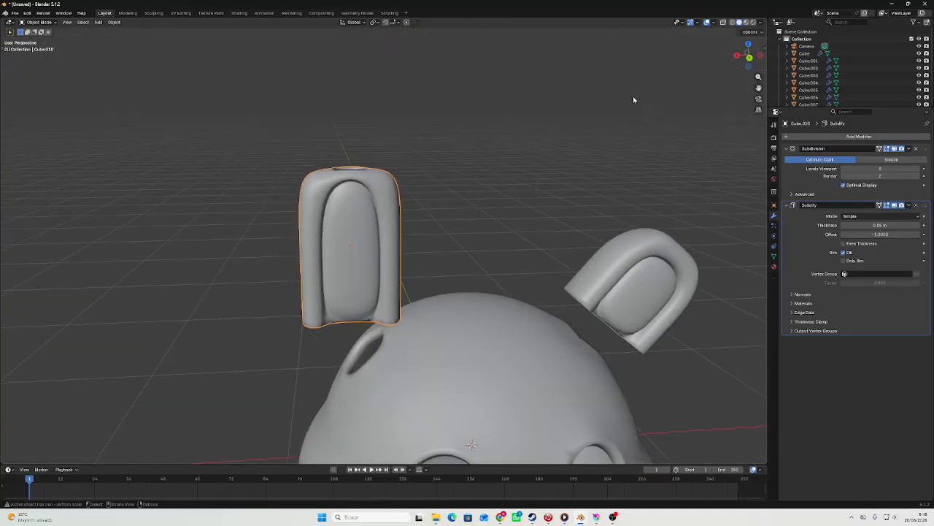
{"action": "left_click", "coordinate": [751, 59]}
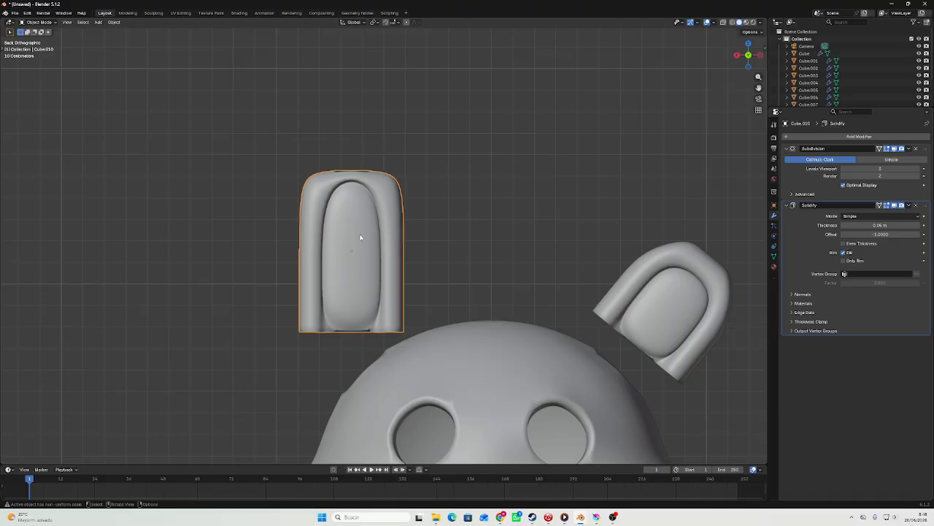
{"action": "scroll", "coordinate": [363, 237], "scroll_direction": "down", "scroll_amount": 4}
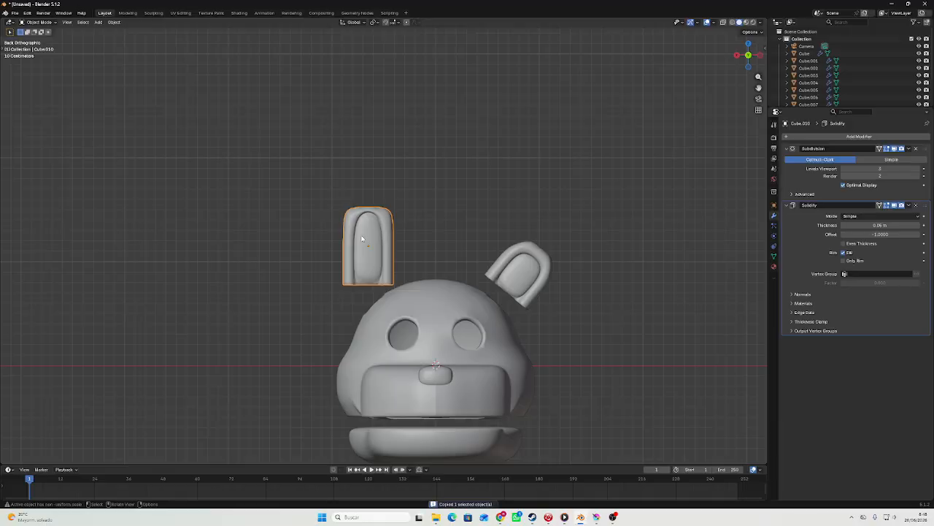
{"action": "key", "text": "g"}
{"action": "key", "text": "z"}
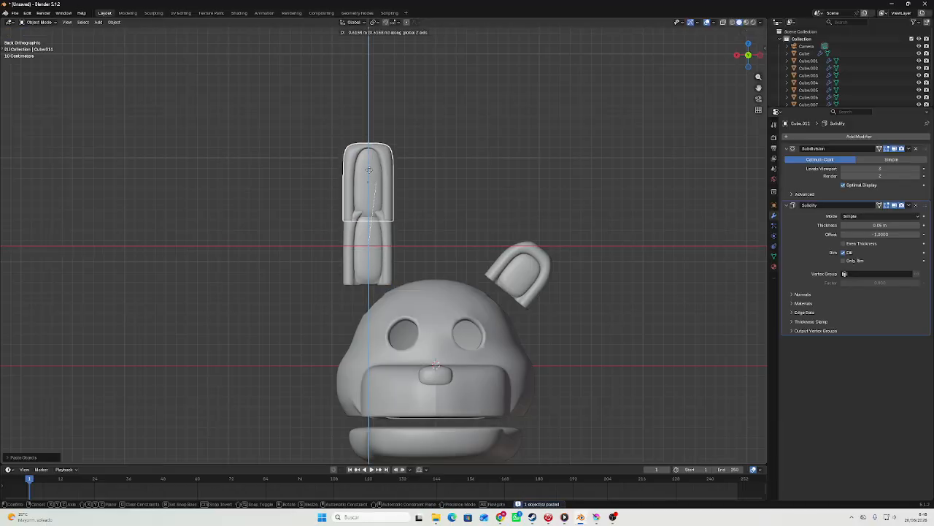
{"action": "left_click", "coordinate": [369, 143]}
Mirror the upper ear segment along the global Z axis.
{"action": "right_click", "coordinate": [370, 142]}
{"action": "mouse_move", "coordinate": [371, 226]}
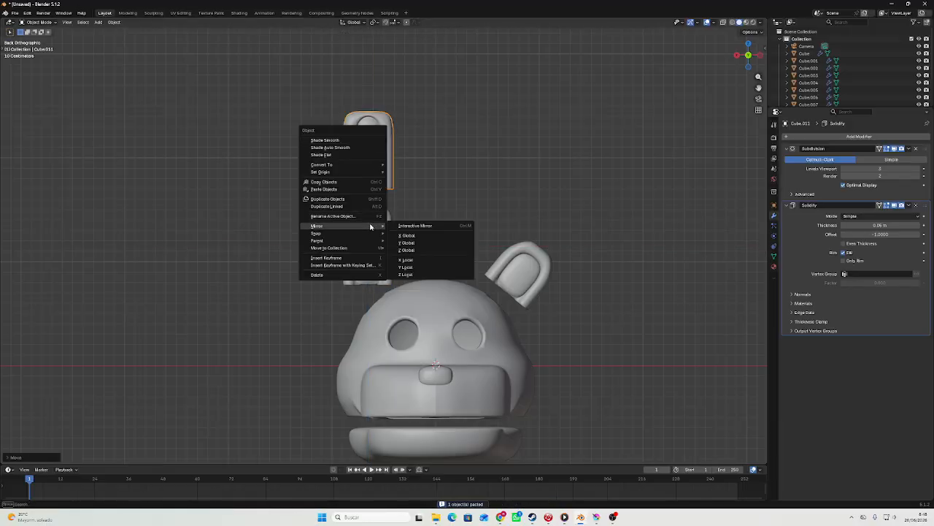
{"action": "left_click", "coordinate": [408, 251]}
Select the edge loop around the open top of the upper ear segment and fill it with a face.
{"action": "key", "text": "Tab"}
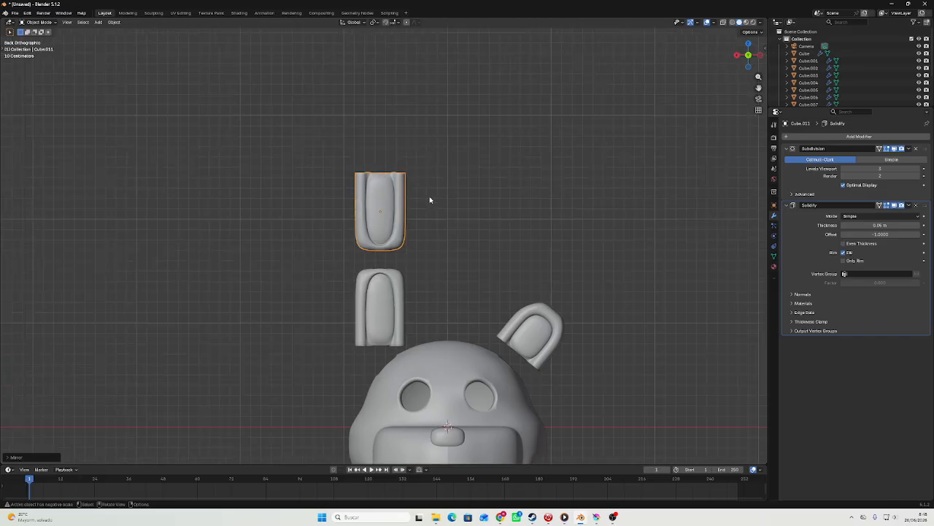
{"action": "middle_click_drag", "start_coordinate": [430, 201], "coordinate": [433, 254]}
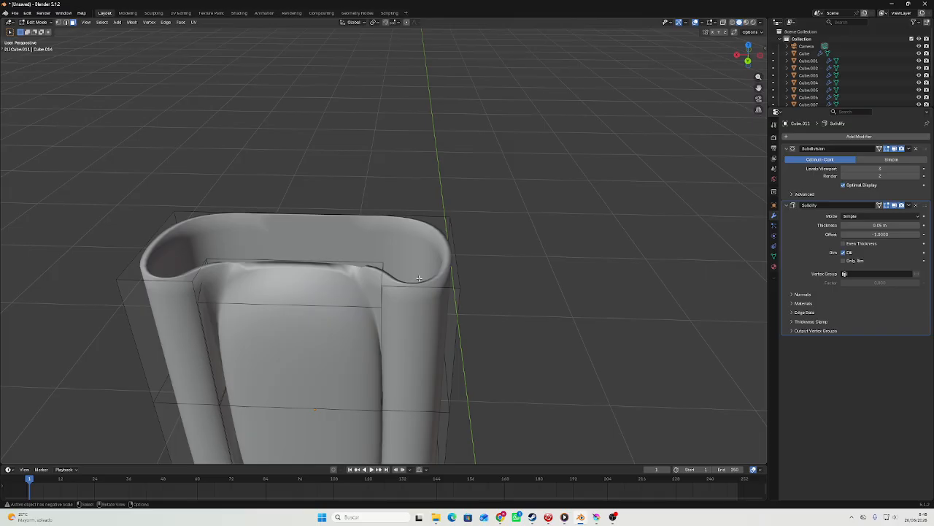
{"action": "key", "text": "2"}
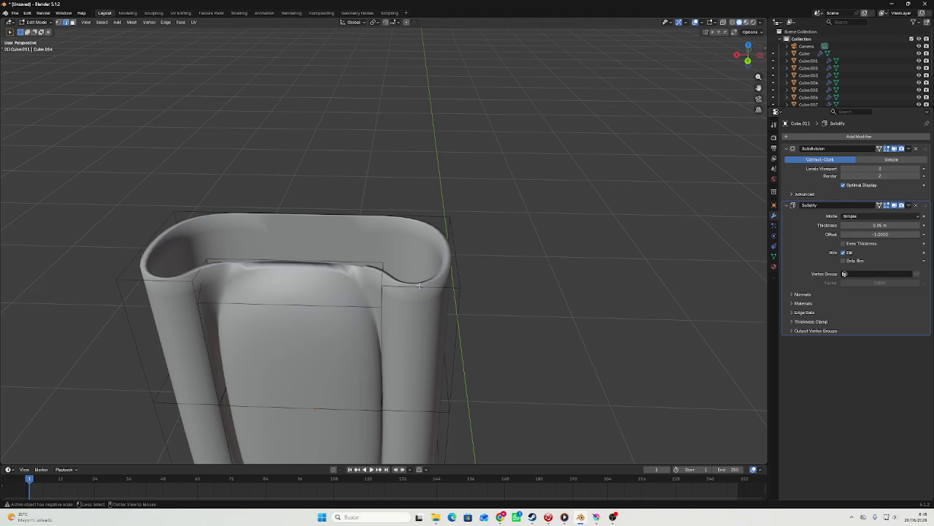
{"action": "left_click", "coordinate": [419, 286], "text": "alt"}
{"action": "middle_click_drag", "start_coordinate": [418, 285], "coordinate": [326, 260]}
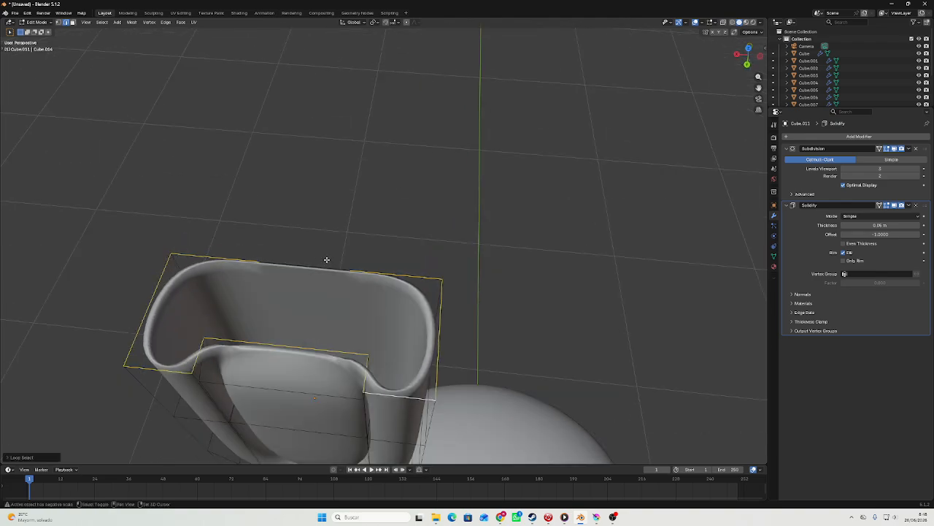
{"action": "middle_click_drag", "start_coordinate": [499, 365], "coordinate": [361, 296]}
{"action": "scroll", "coordinate": [394, 301], "scroll_direction": "up", "scroll_amount": 3}
{"action": "key", "text": "f"}
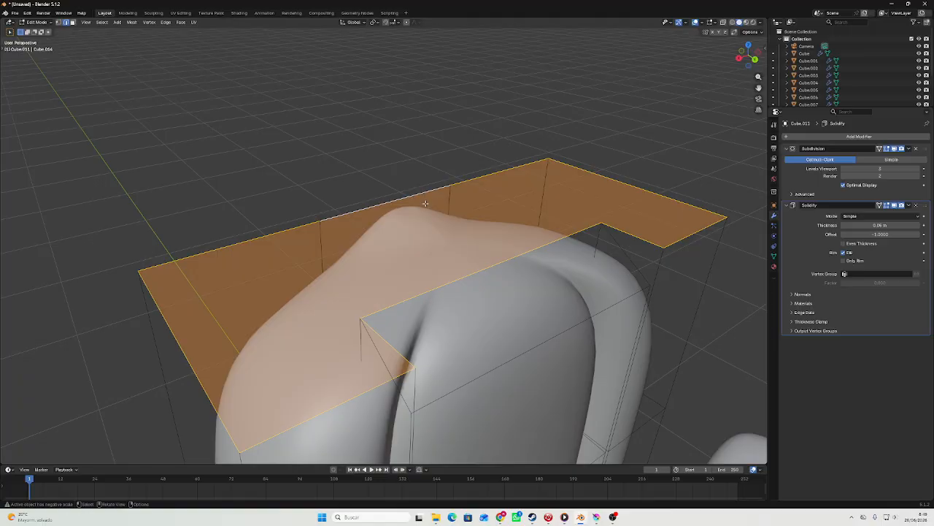
Examine the filled top of the upper ear segment from several sides, with and without its mesh cage.
{"action": "middle_click_drag", "start_coordinate": [426, 209], "coordinate": [509, 198]}
{"action": "key", "text": "Tab"}
{"action": "scroll", "coordinate": [431, 116], "scroll_direction": "down", "scroll_amount": 5}
{"action": "left_click_drag", "start_coordinate": [0, 0], "coordinate": [0, 0]}
{"action": "middle_click_drag", "start_coordinate": [508, 199], "coordinate": [563, 195]}
{"action": "scroll", "coordinate": [526, 201], "scroll_direction": "up", "scroll_amount": 4}
{"action": "key", "text": "Tab"}
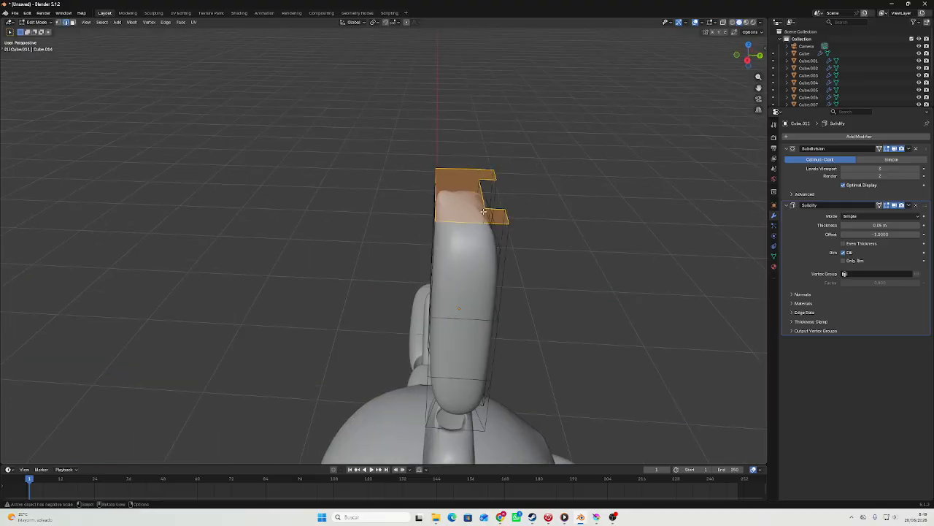
{"action": "middle_click_drag", "start_coordinate": [484, 211], "coordinate": [522, 201]}
Move the middle back edge at the top of the upper ear segment down along Z.
{"action": "left_click", "coordinate": [453, 173]}
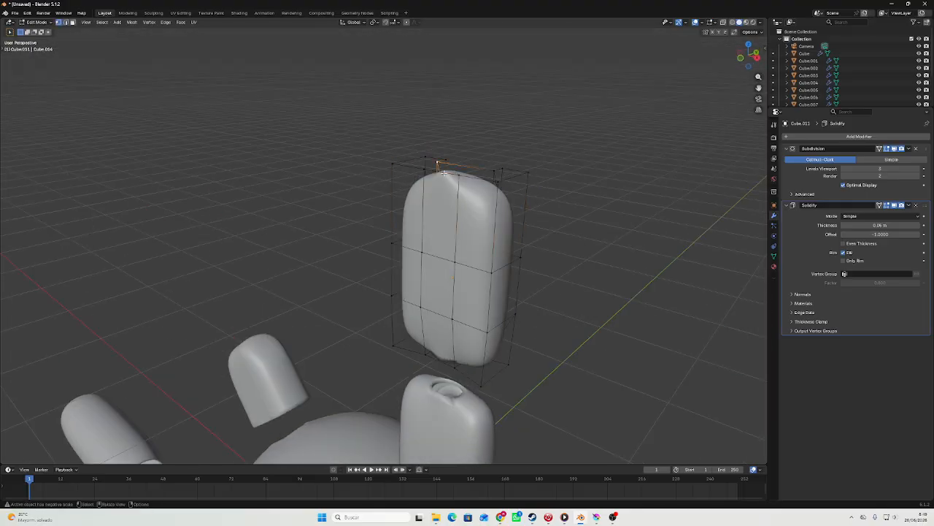
{"action": "key", "text": "g"}
{"action": "key", "text": "z"}
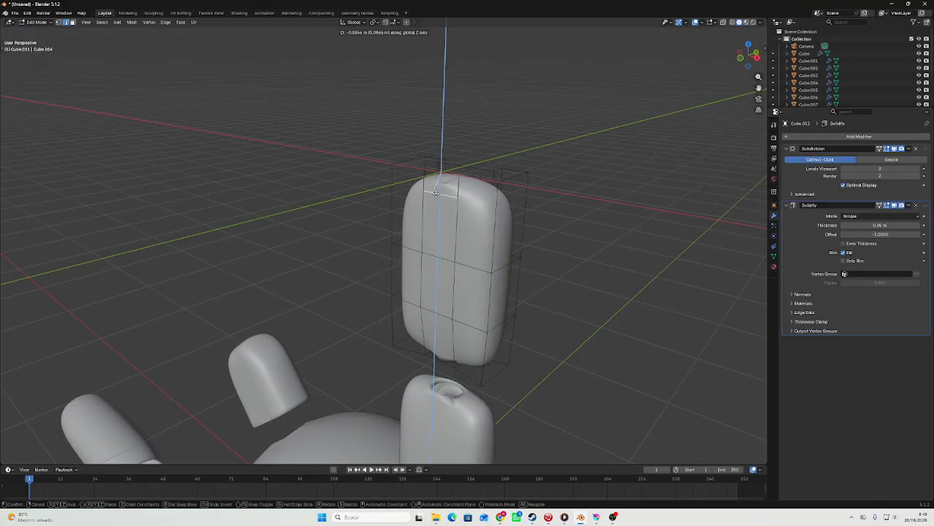
{"action": "left_click", "coordinate": [441, 184]}
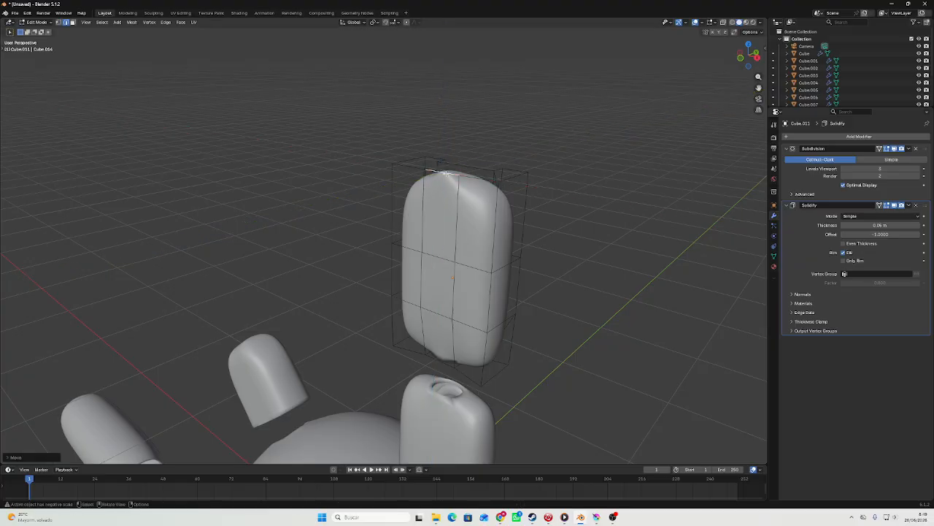
{"action": "middle_click_drag", "start_coordinate": [442, 182], "coordinate": [387, 188]}
{"action": "scroll", "coordinate": [387, 188], "scroll_direction": "up", "scroll_amount": 4}
{"action": "key", "text": "g"}
{"action": "key", "text": "z"}
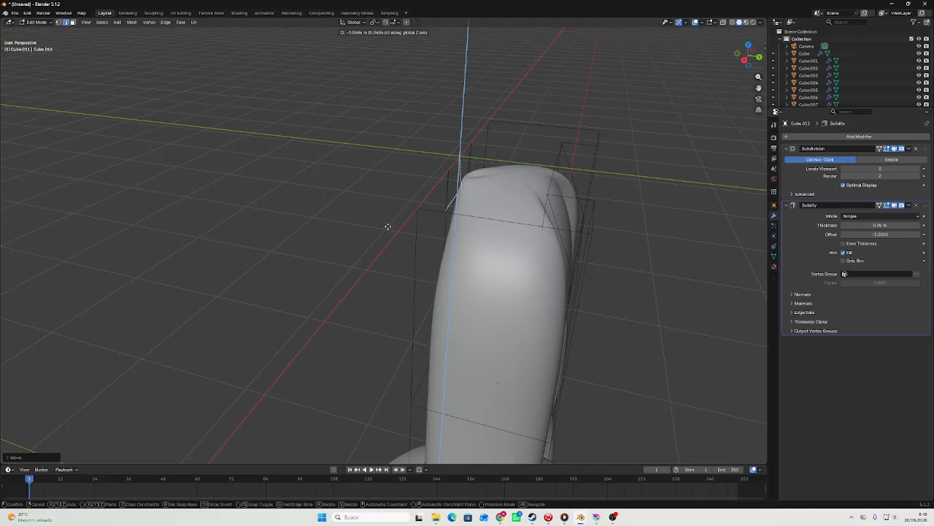
{"action": "left_click", "coordinate": [387, 225]}
{"action": "key", "text": "Tab"}
Delete the original ear segment between the upper segment and the head.
{"action": "scroll", "coordinate": [387, 225], "scroll_direction": "down", "scroll_amount": 4}
{"action": "middle_click_drag", "start_coordinate": [387, 225], "coordinate": [428, 246]}
{"action": "scroll", "coordinate": [325, 191], "scroll_direction": "down", "scroll_amount": 4}
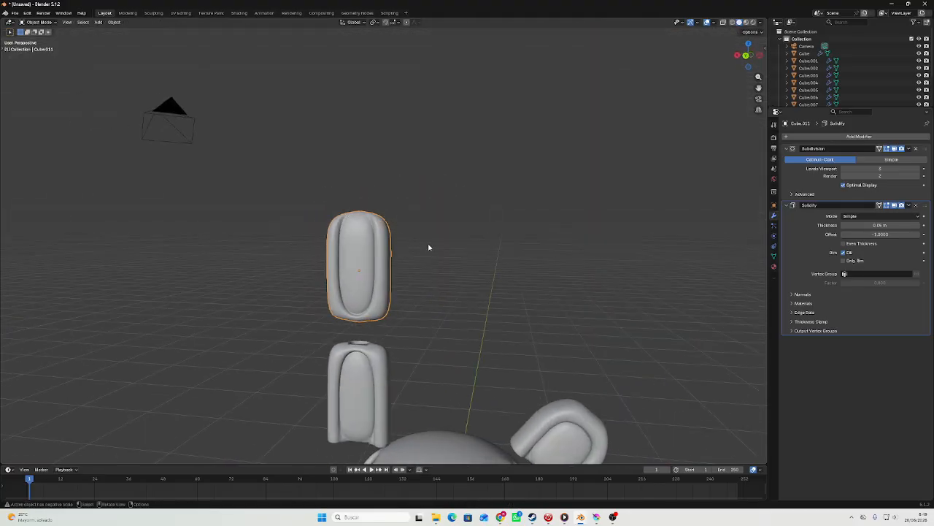
{"action": "left_click", "coordinate": [748, 51]}
{"action": "middle_click_drag", "start_coordinate": [550, 217], "coordinate": [708, 75]}
{"action": "key", "text": "Delete"}
{"action": "left_click", "coordinate": [760, 50]}
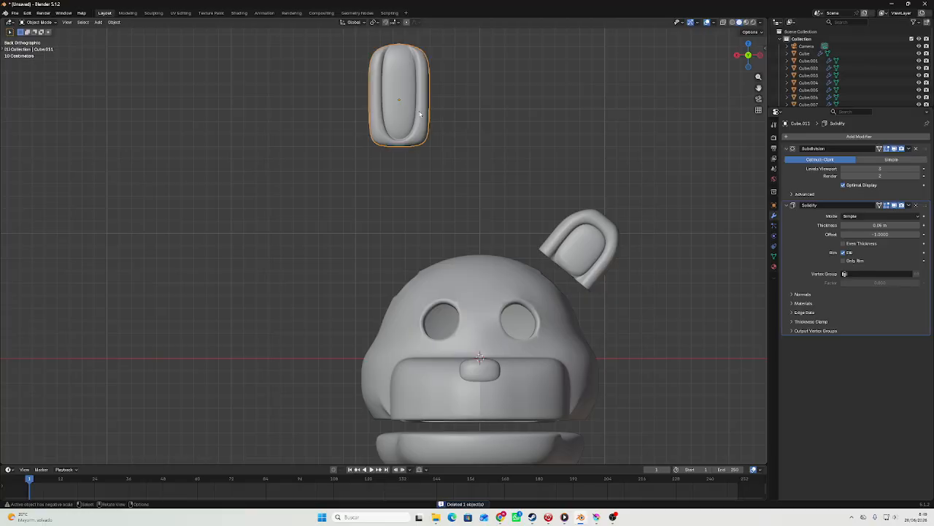
Paste a copy of the upper ear segment and move it down along Z to just above the head.
{"action": "key", "text": "g"}
{"action": "key", "text": "z"}
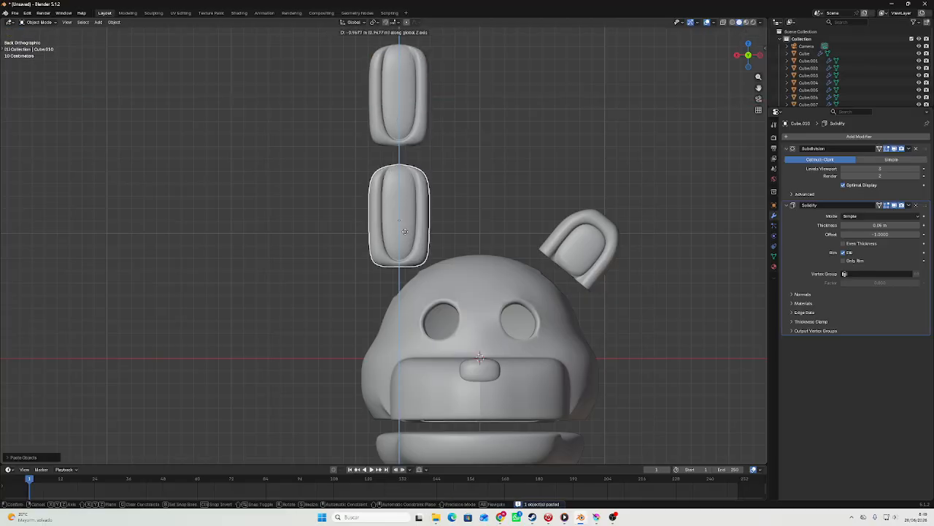
{"action": "left_click", "coordinate": [407, 230]}
Mirror the pasted ear segment along global Z and move it up close beneath the upper segment.
{"action": "right_click", "coordinate": [406, 229]}
{"action": "mouse_move", "coordinate": [394, 231]}
{"action": "left_click", "coordinate": [473, 258]}
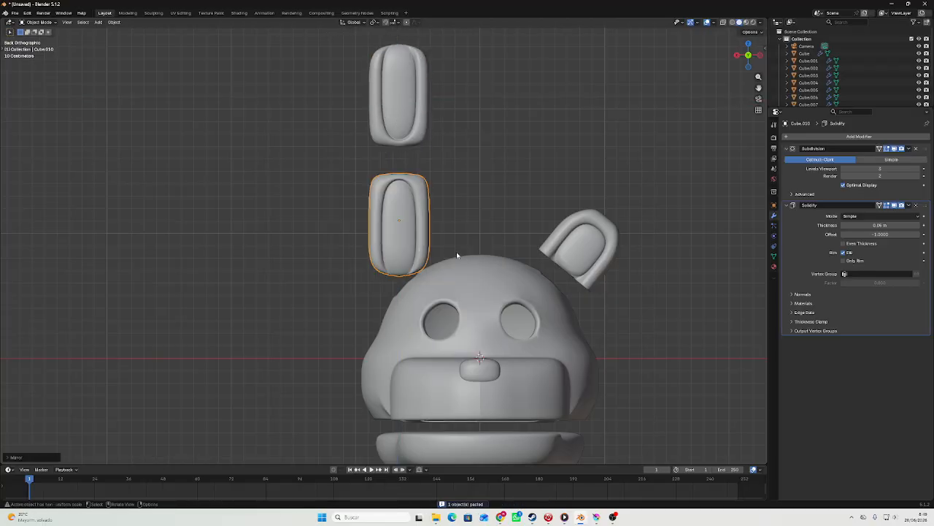
{"action": "key", "text": "g"}
{"action": "middle_click_drag", "start_coordinate": [456, 252], "coordinate": [445, 200]}
{"action": "left_click", "coordinate": [440, 228]}
Try to extrude the bottom face of the lower ear segment in place and narrow it along X.
{"action": "scroll", "coordinate": [451, 222], "scroll_direction": "up", "scroll_amount": 3}
{"action": "key", "text": "Tab"}
{"action": "key", "text": "3"}
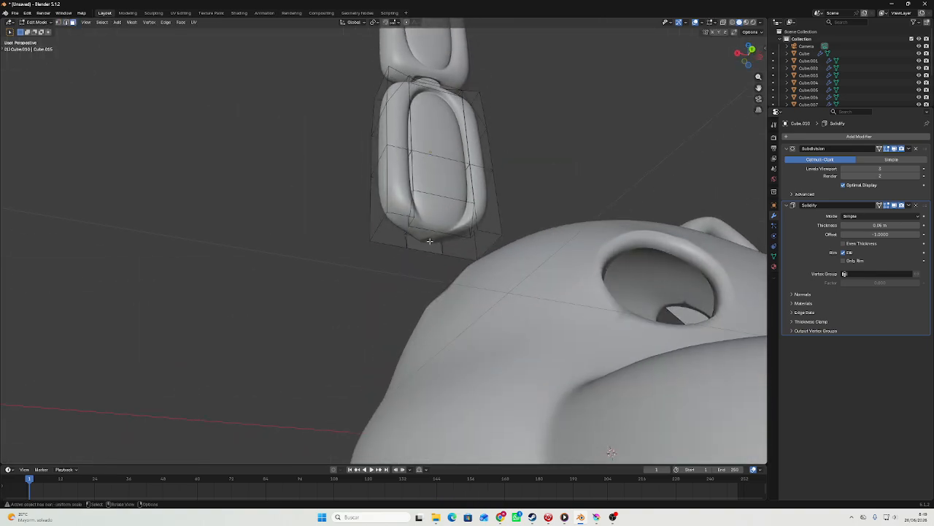
{"action": "left_click", "coordinate": [433, 245]}
{"action": "scroll", "coordinate": [452, 246], "scroll_direction": "up", "scroll_amount": 3}
{"action": "middle_click_drag", "start_coordinate": [558, 251], "coordinate": [640, 213]}
{"action": "key", "text": "s"}
{"action": "key", "text": "x"}
{"action": "left_click", "coordinate": [518, 216]}
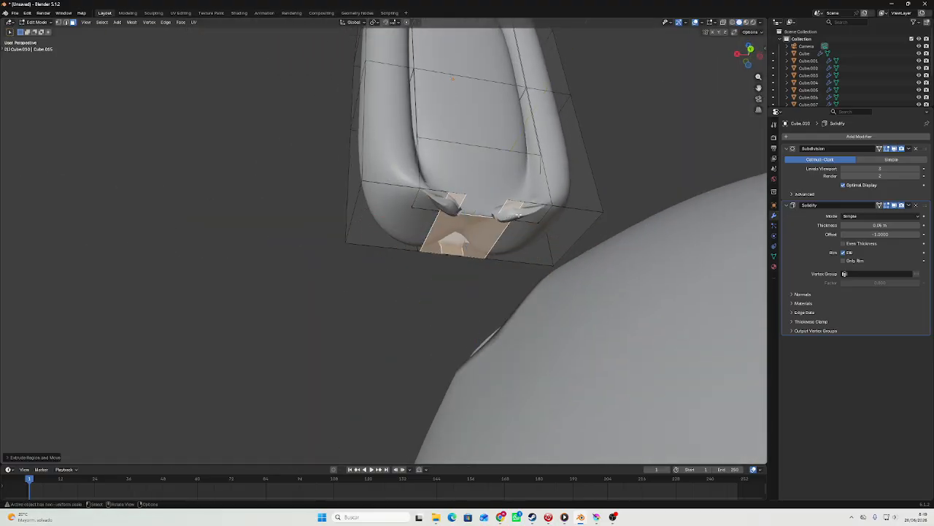
Undo the extrusion and scaling of the lower ear segment's bottom face.
{"action": "right_click", "coordinate": [517, 214]}
{"action": "left_click", "coordinate": [482, 336]}
{"action": "middle_click_drag", "start_coordinate": [484, 319], "coordinate": [486, 192]}
{"action": "key", "text": "ctrl+z"}
{"action": "key", "text": "ctrl+z"}
Try adding single loop cuts along the front pad, back and sides of the lower ear segment.
{"action": "key", "text": "ctrl+r"}
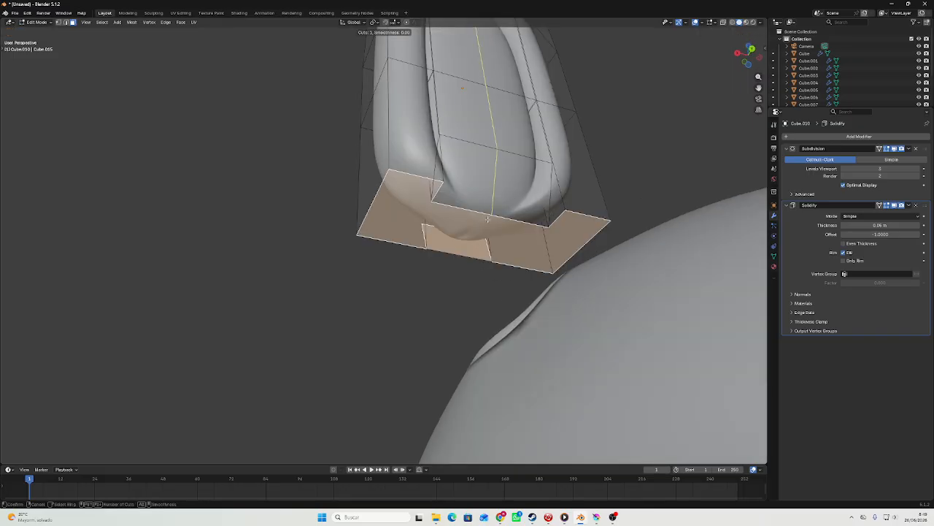
{"action": "double_click", "coordinate": [487, 219]}
{"action": "key", "text": "ctrl+r"}
{"action": "double_click", "coordinate": [472, 258]}
{"action": "key", "text": "ctrl+r"}
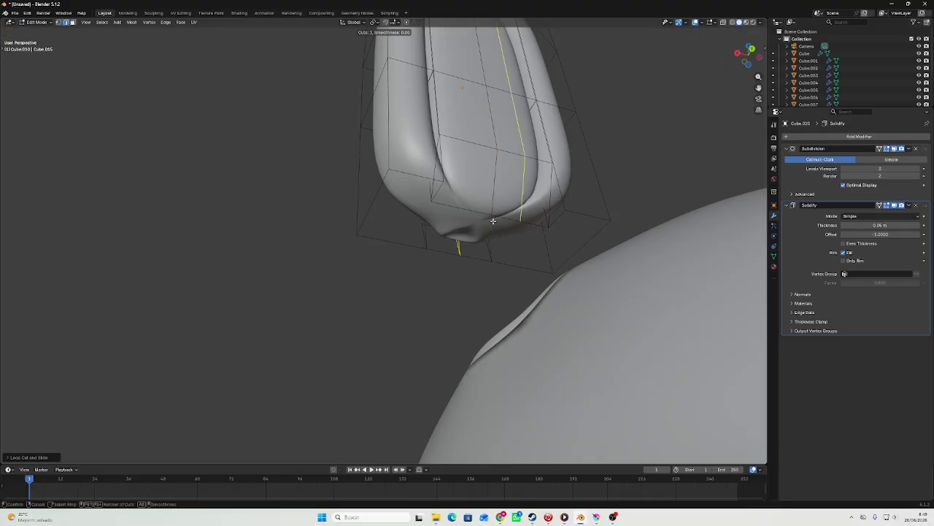
{"action": "double_click", "coordinate": [367, 192]}
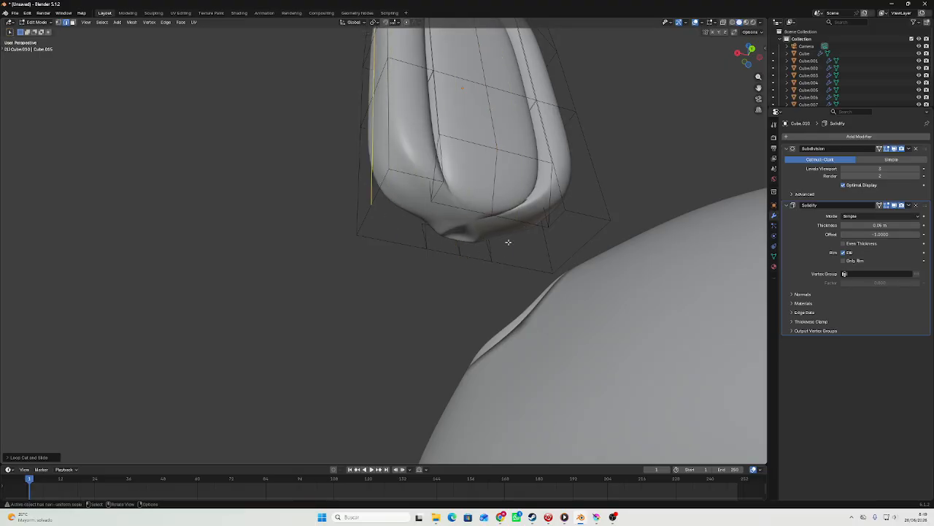
{"action": "key", "text": "ctrl+r"}
{"action": "double_click", "coordinate": [582, 250]}
Try to extrude the lower ear segment's bottom face again and scale it inwards along X.
{"action": "key", "text": "Tab"}
{"action": "middle_click_drag", "start_coordinate": [555, 246], "coordinate": [596, 245]}
{"action": "scroll", "coordinate": [499, 197], "scroll_direction": "up", "scroll_amount": 4}
{"action": "left_click", "coordinate": [552, 189], "text": "alt"}
{"action": "scroll", "coordinate": [552, 200], "scroll_direction": "down", "scroll_amount": 4}
{"action": "key", "text": "e"}
{"action": "key", "text": "s"}
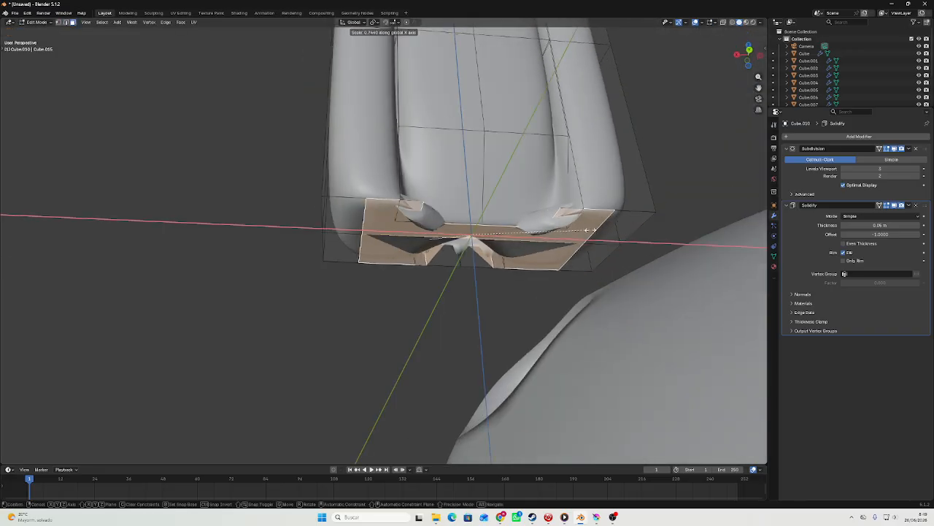
{"action": "left_click", "coordinate": [517, 228]}
{"action": "key", "text": "x"}
{"action": "left_click", "coordinate": [517, 224]}
{"action": "middle_click_drag", "start_coordinate": [514, 233], "coordinate": [532, 220]}
Undo the bottom-face extrusion and the loop cuts on the lower ear segment.
{"action": "key", "text": "ctrl+z"}
{"action": "key", "text": "ctrl+z"}
{"action": "key", "text": "ctrl+z"}
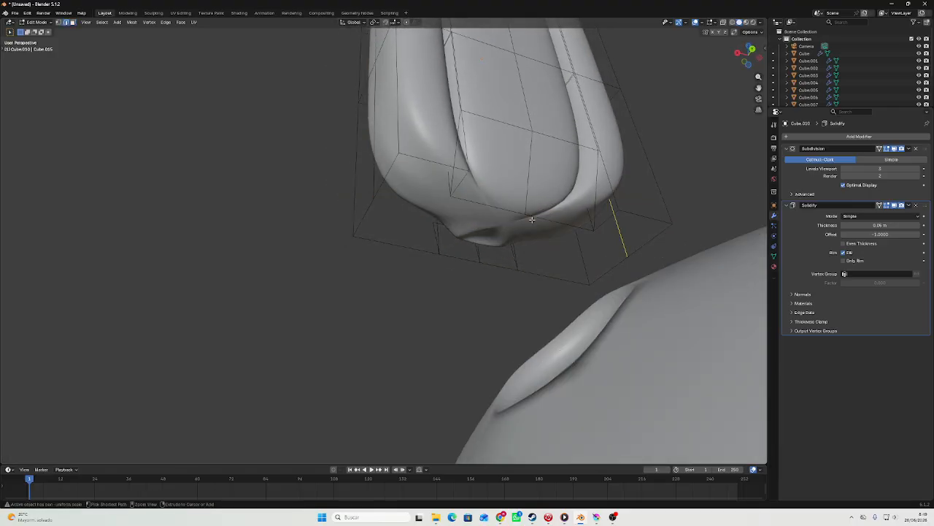
{"action": "key", "text": "ctrl+z"}
{"action": "key", "text": "ctrl+z"}
{"action": "key", "text": "ctrl+z"}
Examine the closed bottom end and side of the lower ear segment.
{"action": "key", "text": "Tab"}
{"action": "scroll", "coordinate": [532, 219], "scroll_direction": "down", "scroll_amount": 4}
{"action": "middle_click_drag", "start_coordinate": [532, 220], "coordinate": [549, 181]}
{"action": "scroll", "coordinate": [526, 212], "scroll_direction": "down", "scroll_amount": 5}
{"action": "scroll", "coordinate": [528, 209], "scroll_direction": "up", "scroll_amount": 5}
{"action": "scroll", "coordinate": [550, 180], "scroll_direction": "up", "scroll_amount": 3}
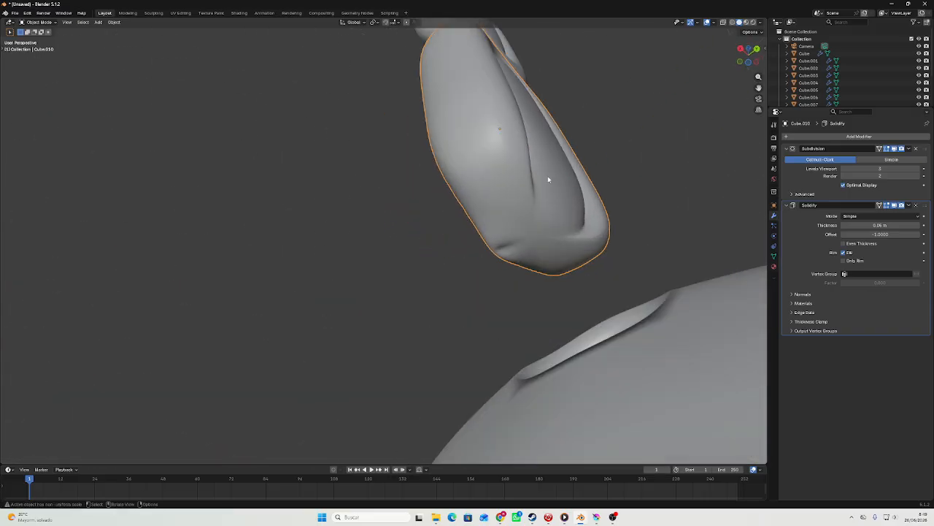
{"action": "key", "text": "Tab"}
Cut a closed, roughly octagonal outline into the underside of the lower ear segment with the Knife tool.
{"action": "key", "text": "Tab"}
{"action": "middle_click_drag", "start_coordinate": [430, 139], "coordinate": [400, 180]}
{"action": "scroll", "coordinate": [431, 175], "scroll_direction": "down", "scroll_amount": 3}
{"action": "key", "text": "Tab"}
{"action": "left_click", "coordinate": [395, 184]}
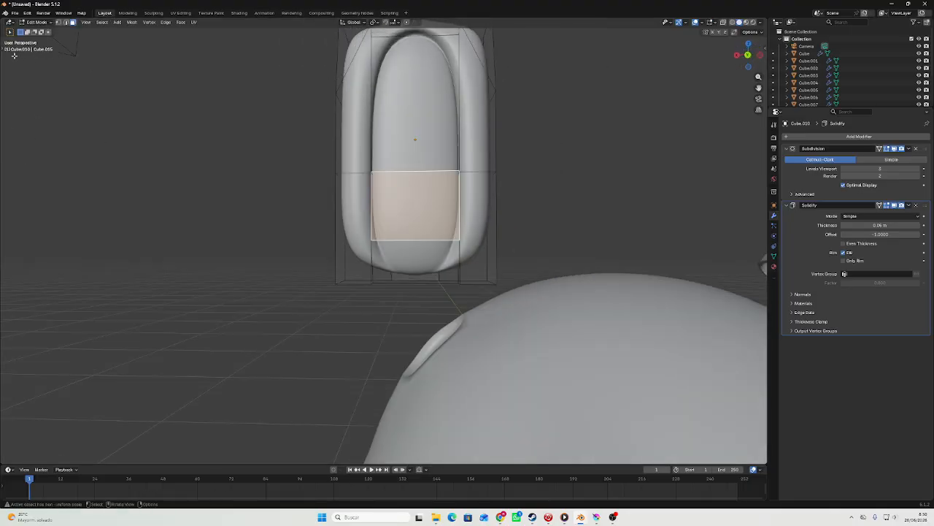
{"action": "left_click_drag", "start_coordinate": [3, 49], "coordinate": [20, 196]}
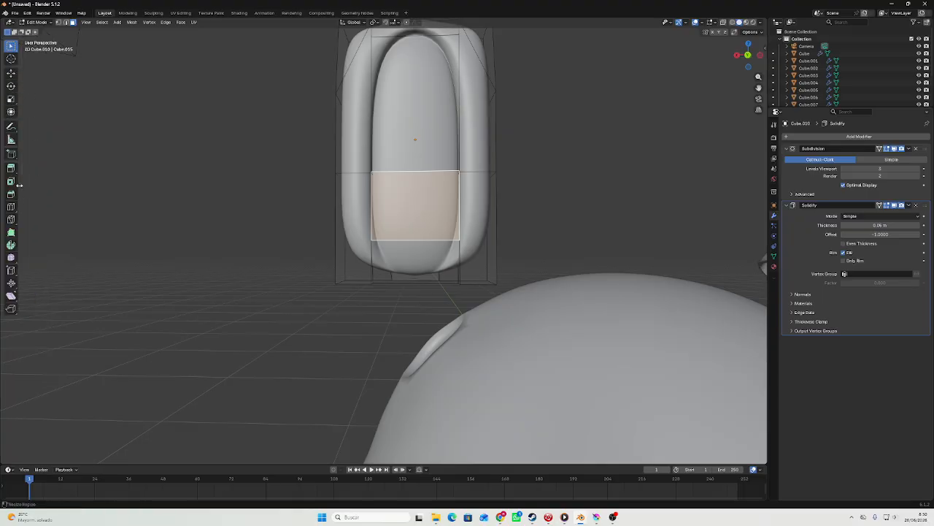
{"action": "left_click", "coordinate": [11, 219]}
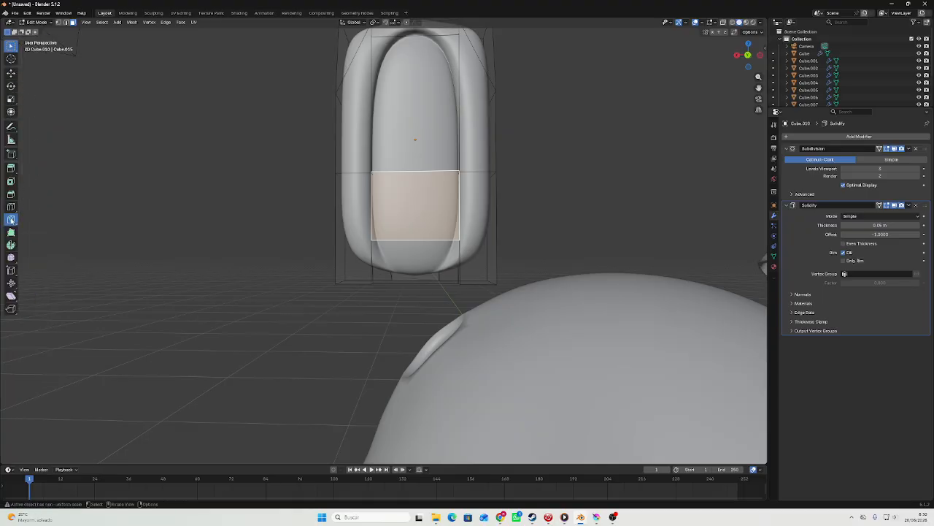
{"action": "middle_click_drag", "start_coordinate": [277, 307], "coordinate": [350, 131]}
{"action": "scroll", "coordinate": [350, 132], "scroll_direction": "up", "scroll_amount": 5}
{"action": "middle_click_drag", "start_coordinate": [409, 110], "coordinate": [509, 168], "text": "shift"}
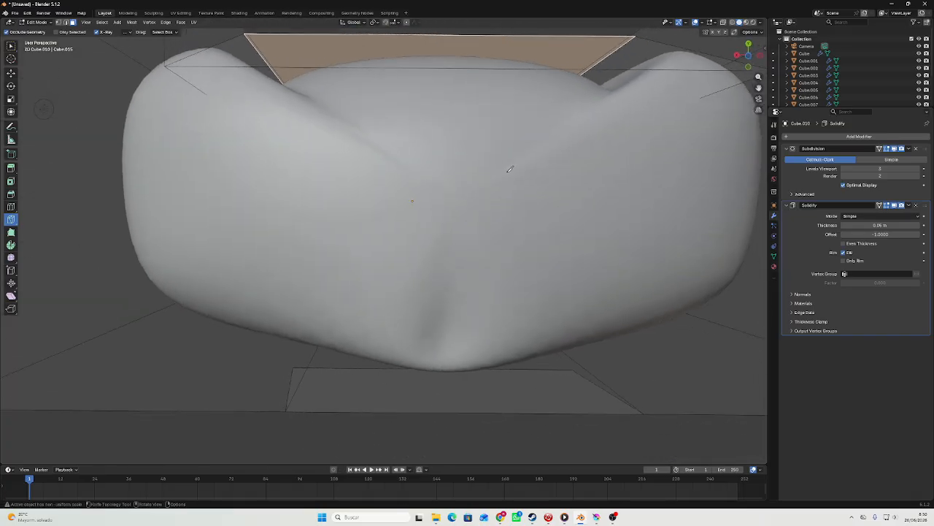
{"action": "left_click", "coordinate": [444, 104]}
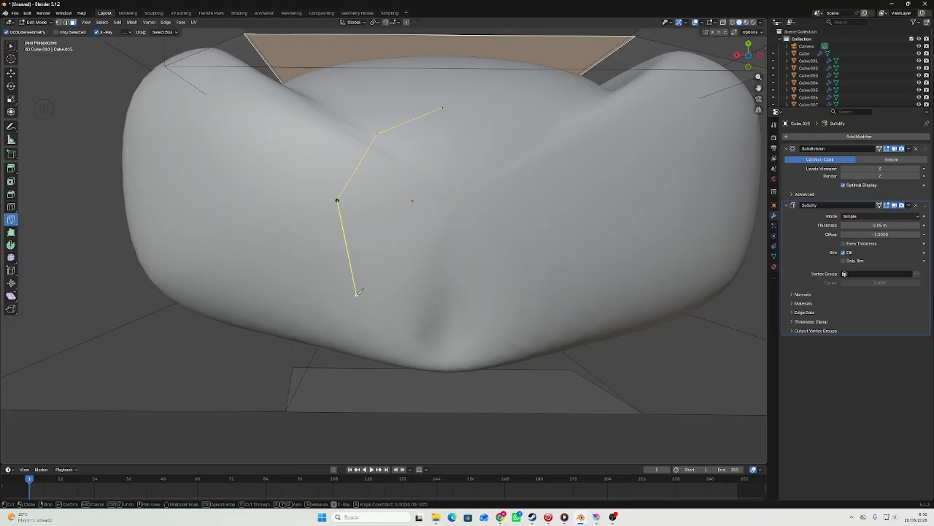
{"action": "scroll", "coordinate": [362, 293], "scroll_direction": "up", "scroll_amount": 2}
{"action": "scroll", "coordinate": [367, 294], "scroll_direction": "down", "scroll_amount": 2}
{"action": "key", "text": "Return"}
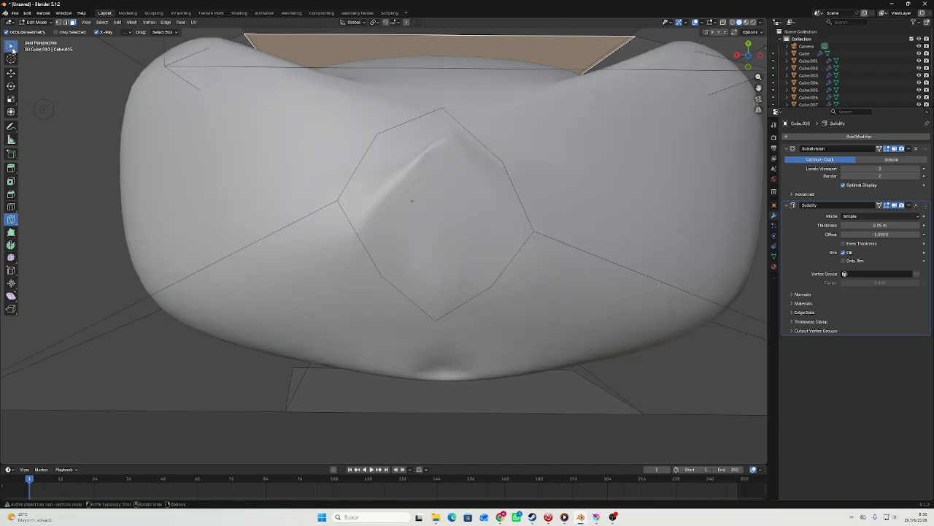
Delete the face inside the knife-cut outline to open a hole in the lower ear segment's underside.
{"action": "left_click", "coordinate": [11, 47]}
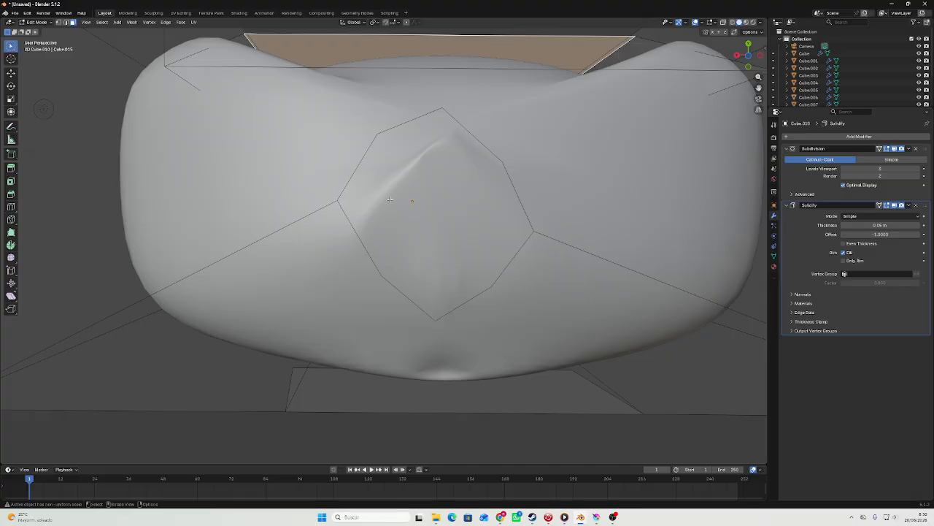
{"action": "left_click", "coordinate": [441, 198]}
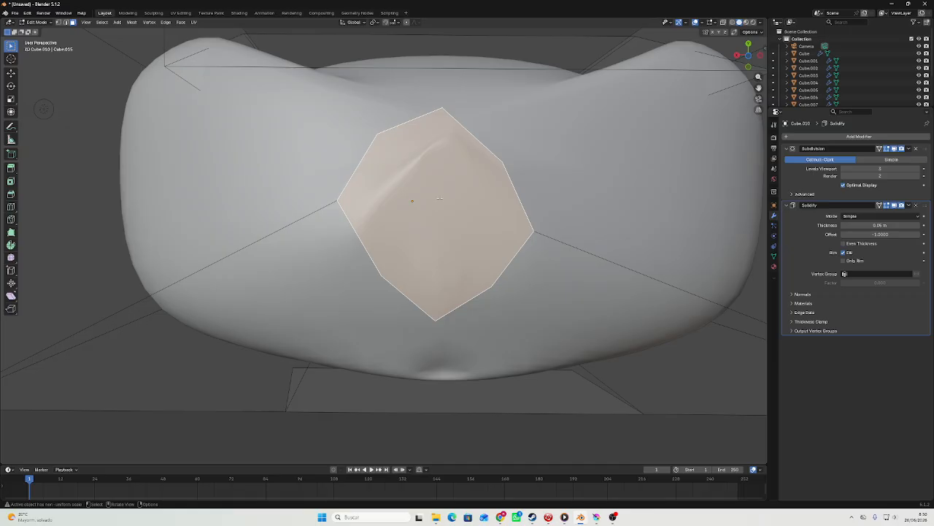
{"action": "right_click", "coordinate": [440, 201]}
{"action": "left_click", "coordinate": [440, 201]}
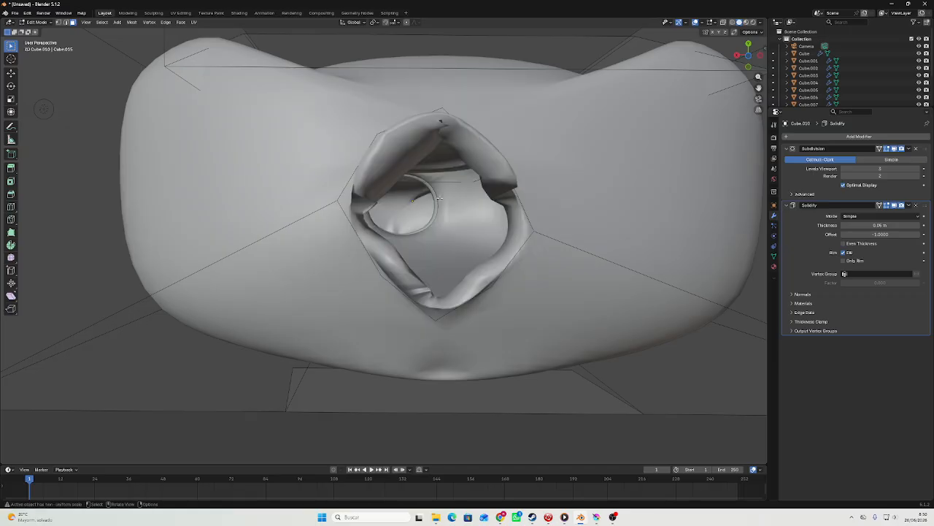
{"action": "scroll", "coordinate": [491, 232], "scroll_direction": "down", "scroll_amount": 5}
{"action": "middle_click_drag", "start_coordinate": [440, 201], "coordinate": [496, 344]}
{"action": "scroll", "coordinate": [479, 336], "scroll_direction": "up", "scroll_amount": 3}
{"action": "key", "text": "Tab"}
{"action": "scroll", "coordinate": [480, 335], "scroll_direction": "down", "scroll_amount": 6}
{"action": "key", "text": "Tab"}
Try to move the edge loop around the lower ear segment's bottom hole down along Z.
{"action": "scroll", "coordinate": [495, 343], "scroll_direction": "up", "scroll_amount": 4}
{"action": "key", "text": "2"}
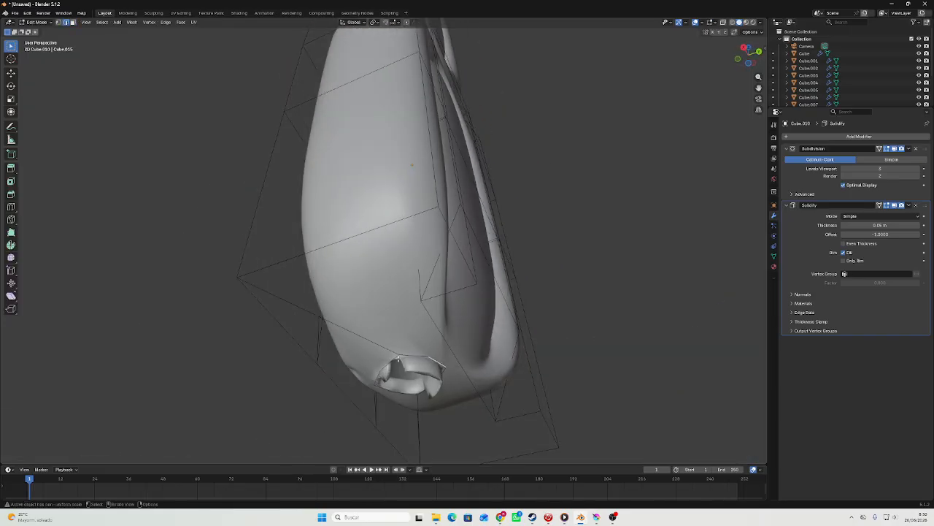
{"action": "left_click", "coordinate": [406, 355], "text": "alt"}
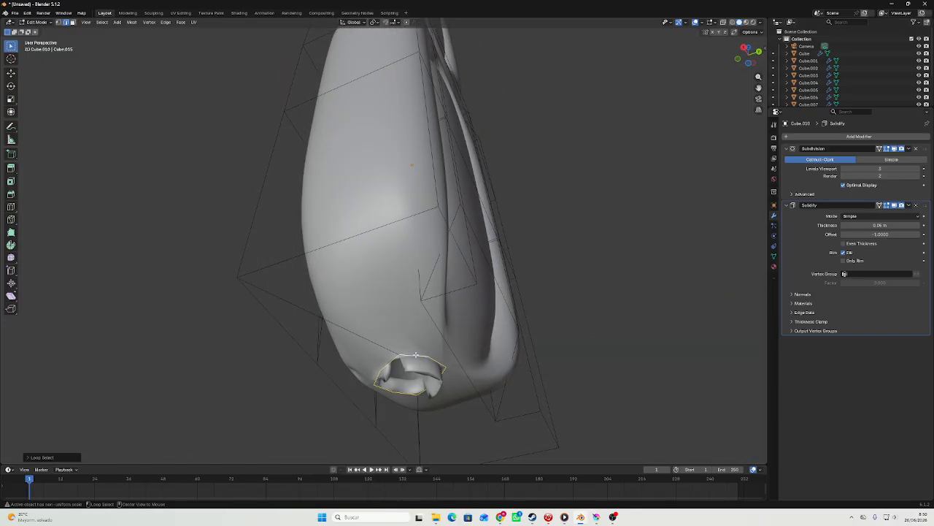
{"action": "middle_click_drag", "start_coordinate": [406, 355], "coordinate": [427, 380]}
{"action": "key", "text": "g"}
{"action": "key", "text": "z"}
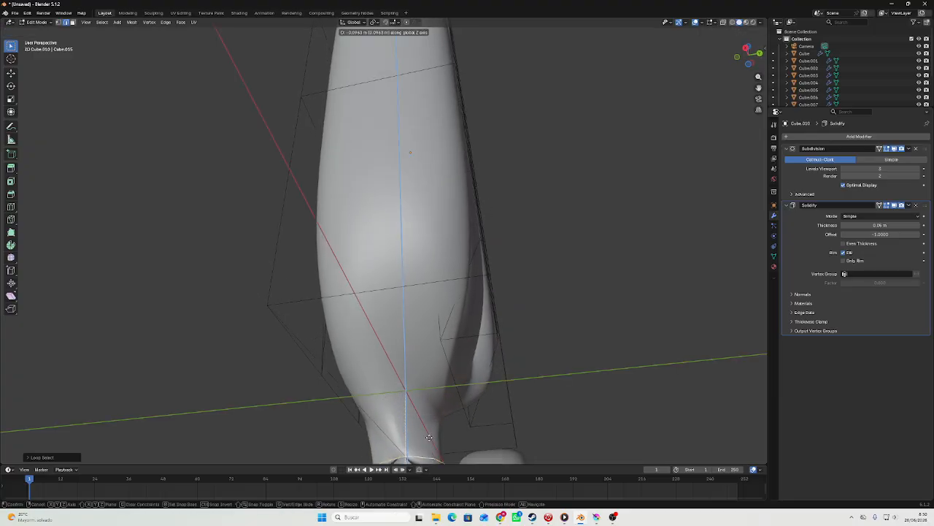
{"action": "left_click", "coordinate": [408, 355]}
Try moving the geometry surrounding the lower ear segment's bottom hole, undo the move and leave mesh editing.
{"action": "left_click", "coordinate": [422, 382], "text": "alt"}
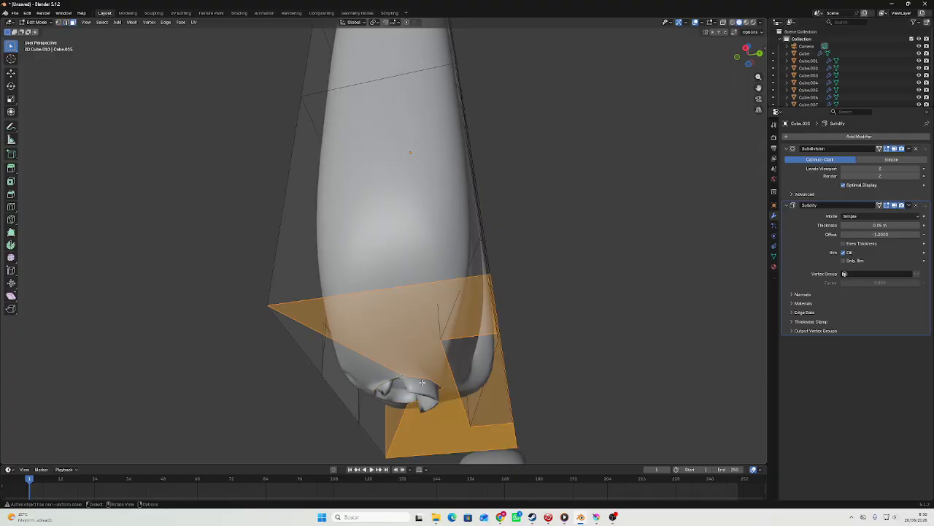
{"action": "left_click", "coordinate": [374, 384], "text": "shift"}
{"action": "middle_click_drag", "start_coordinate": [396, 370], "coordinate": [401, 397]}
{"action": "key", "text": "g"}
{"action": "left_click", "coordinate": [388, 416]}
{"action": "key", "text": "ctrl+z"}
{"action": "key", "text": "2"}
{"action": "key", "text": "Tab"}
Move both long-ear segments together down along Z towards the head in the face-on orthographic view.
{"action": "scroll", "coordinate": [380, 399], "scroll_direction": "down", "scroll_amount": 3}
{"action": "scroll", "coordinate": [401, 396], "scroll_direction": "down", "scroll_amount": 4}
{"action": "middle_click_drag", "start_coordinate": [468, 268], "coordinate": [447, 310]}
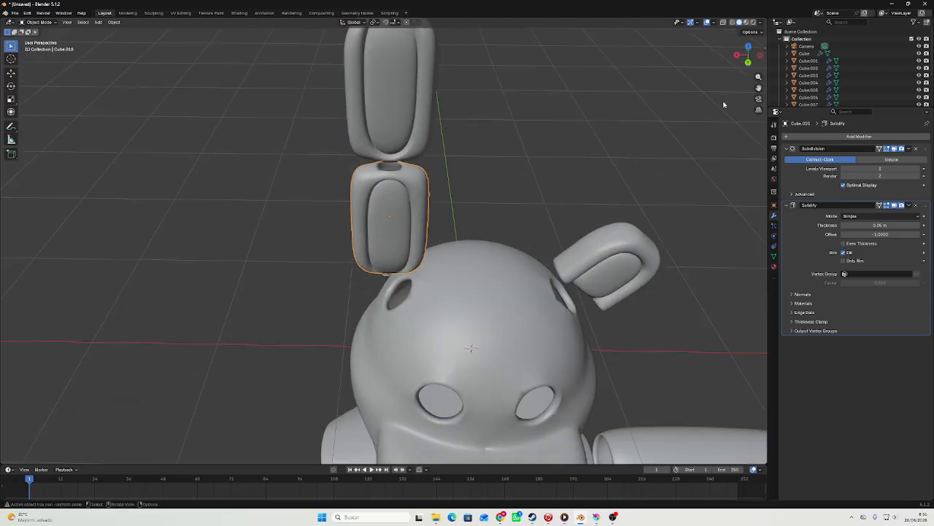
{"action": "left_click", "coordinate": [748, 62]}
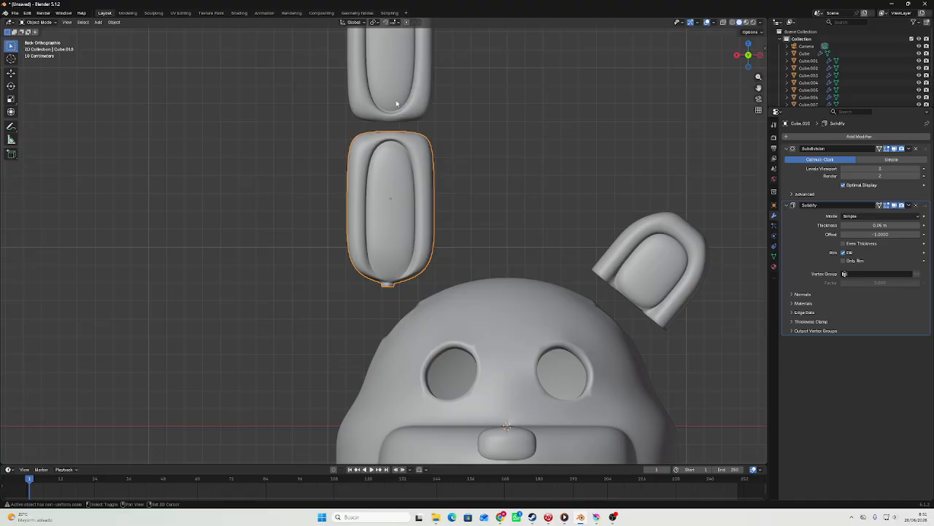
{"action": "left_click", "coordinate": [397, 103], "text": "shift"}
{"action": "scroll", "coordinate": [396, 102], "scroll_direction": "down", "scroll_amount": 3}
{"action": "key", "text": "g"}
{"action": "key", "text": "z"}
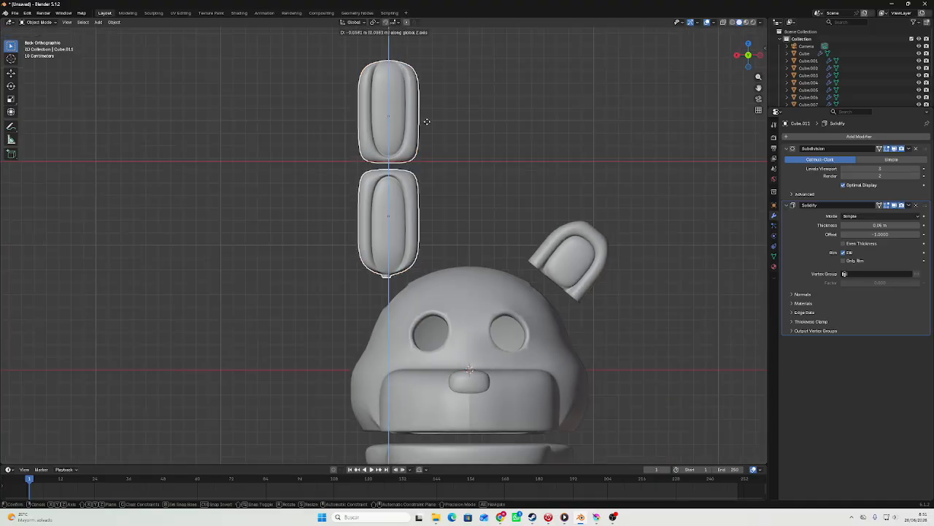
{"action": "left_click", "coordinate": [428, 137]}
Scale the long-ear segments and adjust their placement just above the head's ear opening.
{"action": "key", "text": "g"}
{"action": "middle_click_drag", "start_coordinate": [459, 144], "coordinate": [444, 96]}
{"action": "left_click", "coordinate": [458, 122]}
{"action": "key", "text": "g"}
{"action": "left_click", "coordinate": [460, 124]}
{"action": "key", "text": "s"}
{"action": "left_click", "coordinate": [438, 98]}
{"action": "key", "text": "g"}
{"action": "left_click", "coordinate": [443, 96]}
{"action": "left_click", "coordinate": [491, 127]}
{"action": "scroll", "coordinate": [492, 129], "scroll_direction": "down", "scroll_amount": 5}
Examine the character's overall proportions from the side and face-on, checking the head, jaw, torso and arm.
{"action": "middle_click_drag", "start_coordinate": [493, 217], "coordinate": [239, 230]}
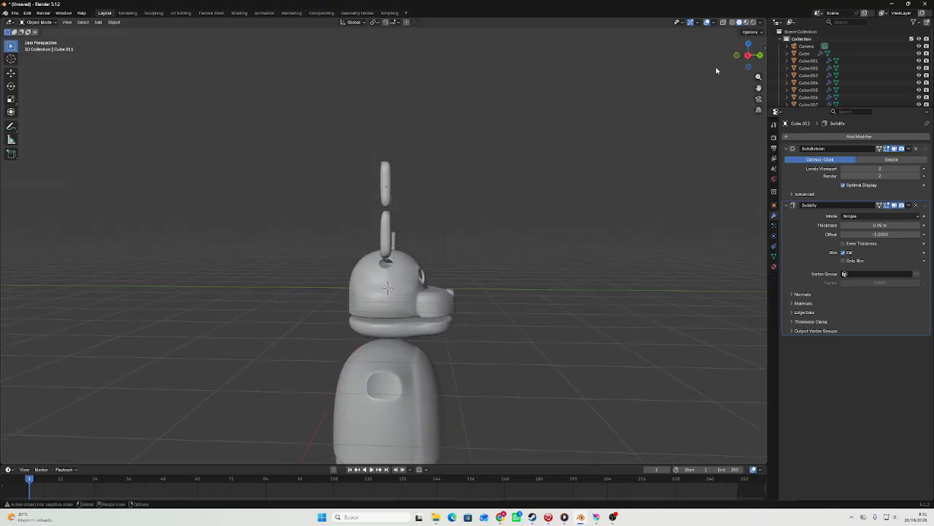
{"action": "left_click", "coordinate": [751, 56]}
{"action": "left_click", "coordinate": [760, 58]}
{"action": "scroll", "coordinate": [560, 271], "scroll_direction": "down", "scroll_amount": 5}
{"action": "middle_click_drag", "start_coordinate": [498, 349], "coordinate": [488, 223], "text": "shift"}
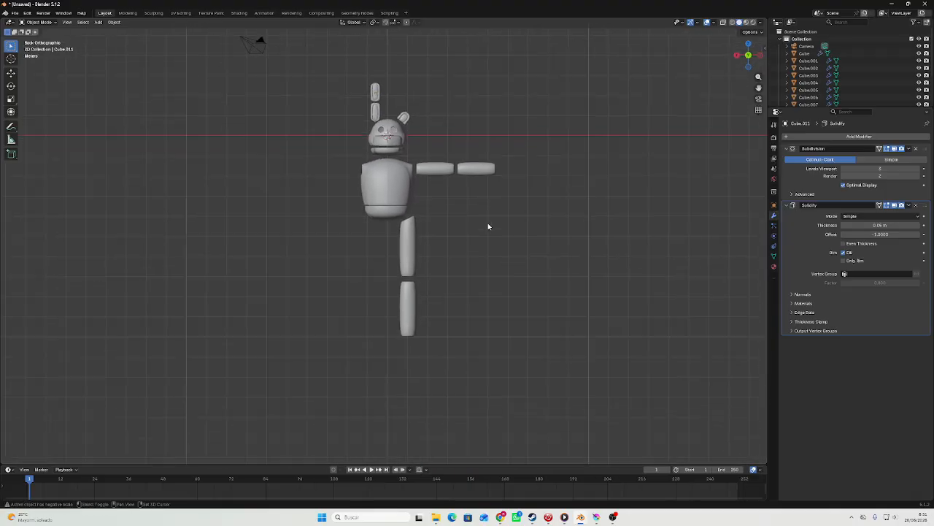
{"action": "scroll", "coordinate": [486, 225], "scroll_direction": "up", "scroll_amount": 6}
{"action": "middle_click_drag", "start_coordinate": [445, 303], "coordinate": [373, 120], "text": "shift"}
{"action": "scroll", "coordinate": [419, 294], "scroll_direction": "up", "scroll_amount": 4}
{"action": "middle_click_drag", "start_coordinate": [401, 336], "coordinate": [2, 349], "text": "shift"}
{"action": "middle_click_drag", "start_coordinate": [234, 258], "coordinate": [523, 266], "text": "shift"}
{"action": "scroll", "coordinate": [309, 185], "scroll_direction": "down", "scroll_amount": 3}
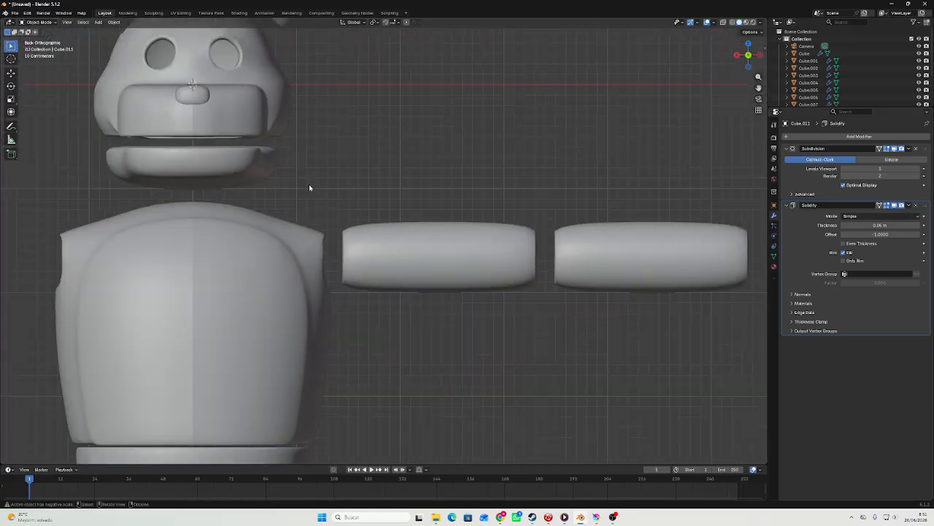
{"action": "scroll", "coordinate": [375, 181], "scroll_direction": "up", "scroll_amount": 1}
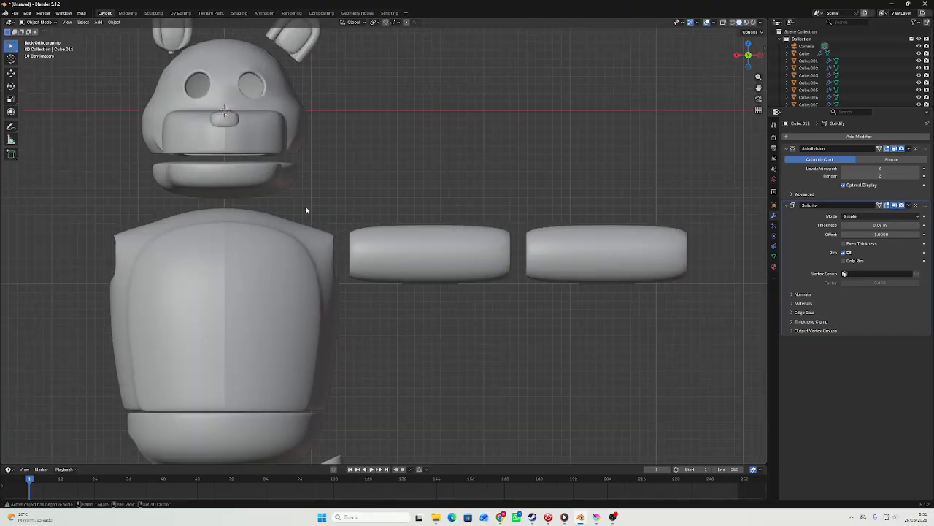
{"action": "scroll", "coordinate": [306, 210], "scroll_direction": "down", "scroll_amount": 4}
{"action": "middle_click_drag", "start_coordinate": [396, 226], "coordinate": [413, 255], "text": "shift"}
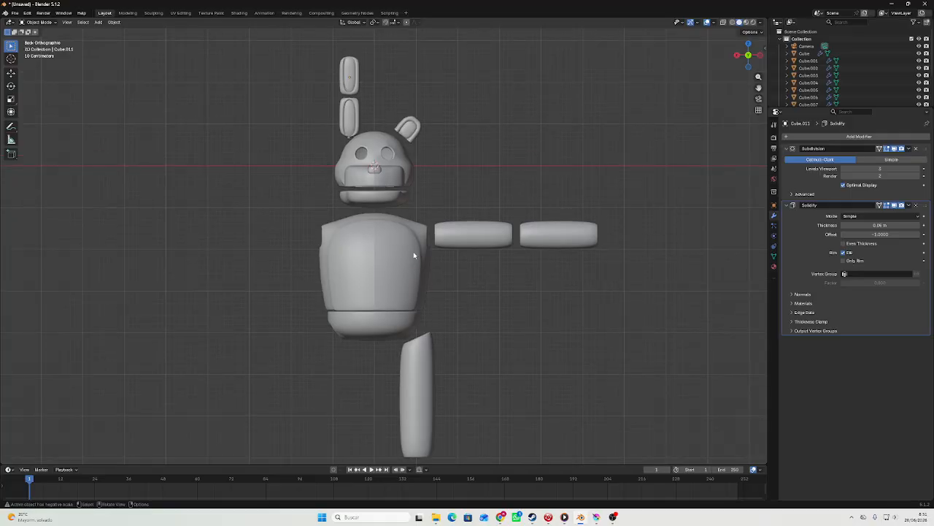
{"action": "scroll", "coordinate": [413, 255], "scroll_direction": "up", "scroll_amount": 5}
{"action": "scroll", "coordinate": [443, 307], "scroll_direction": "down", "scroll_amount": 4}
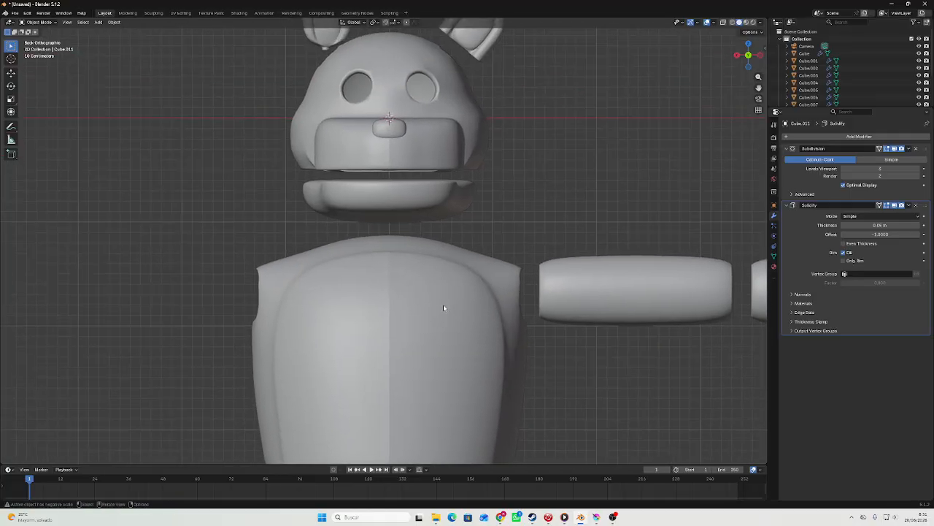
{"action": "scroll", "coordinate": [444, 307], "scroll_direction": "down", "scroll_amount": 3}
{"action": "scroll", "coordinate": [444, 302], "scroll_direction": "up", "scroll_amount": 3}
{"action": "middle_click_drag", "start_coordinate": [451, 302], "coordinate": [365, 165], "text": "shift"}
{"action": "scroll", "coordinate": [425, 235], "scroll_direction": "up", "scroll_amount": 3}
{"action": "scroll", "coordinate": [390, 236], "scroll_direction": "down", "scroll_amount": 4}
{"action": "scroll", "coordinate": [364, 166], "scroll_direction": "down", "scroll_amount": 2}
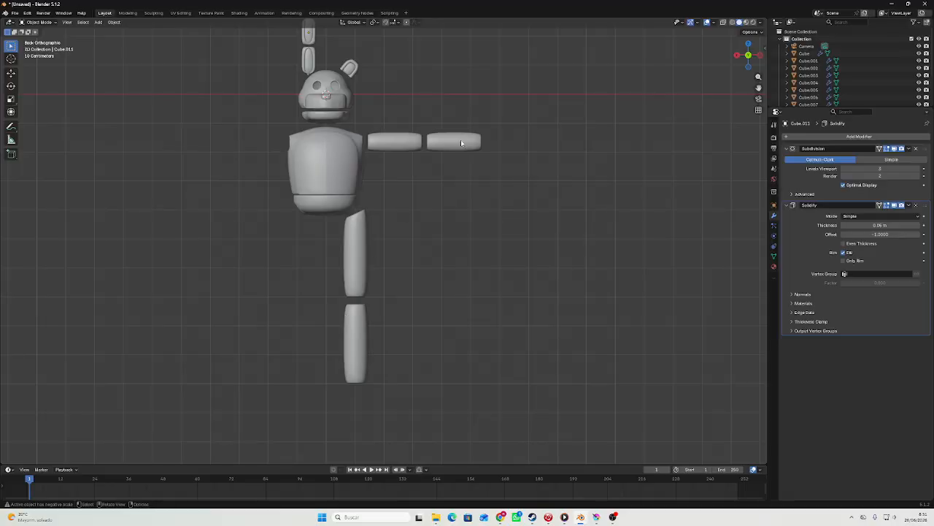
Examine the ends of the arm and leg segments and the spacing of the complete figure.
{"action": "middle_click_drag", "start_coordinate": [460, 143], "coordinate": [413, 242], "text": "shift"}
{"action": "scroll", "coordinate": [413, 241], "scroll_direction": "up", "scroll_amount": 5}
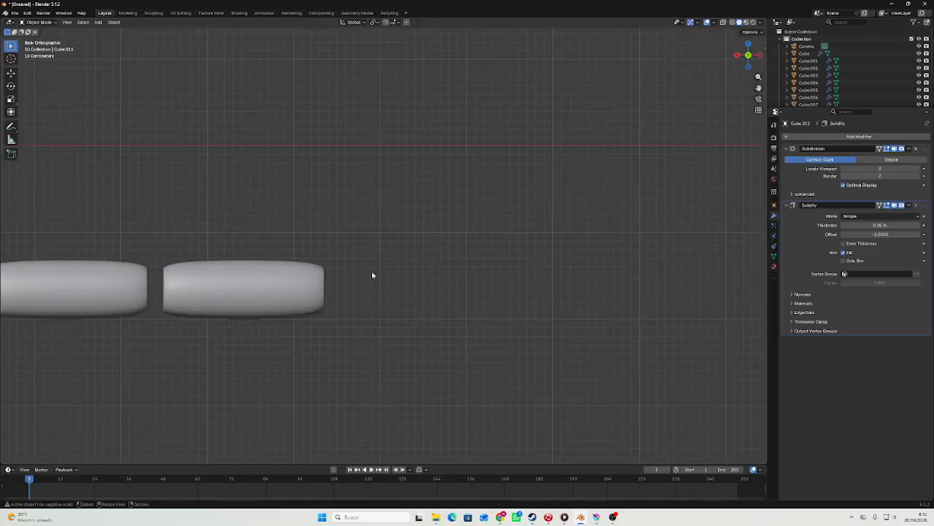
{"action": "scroll", "coordinate": [318, 296], "scroll_direction": "down", "scroll_amount": 4}
{"action": "middle_click_drag", "start_coordinate": [193, 377], "coordinate": [346, 125], "text": "shift"}
{"action": "middle_click_drag", "start_coordinate": [324, 267], "coordinate": [376, 181], "text": "shift"}
{"action": "scroll", "coordinate": [359, 271], "scroll_direction": "up", "scroll_amount": 3}
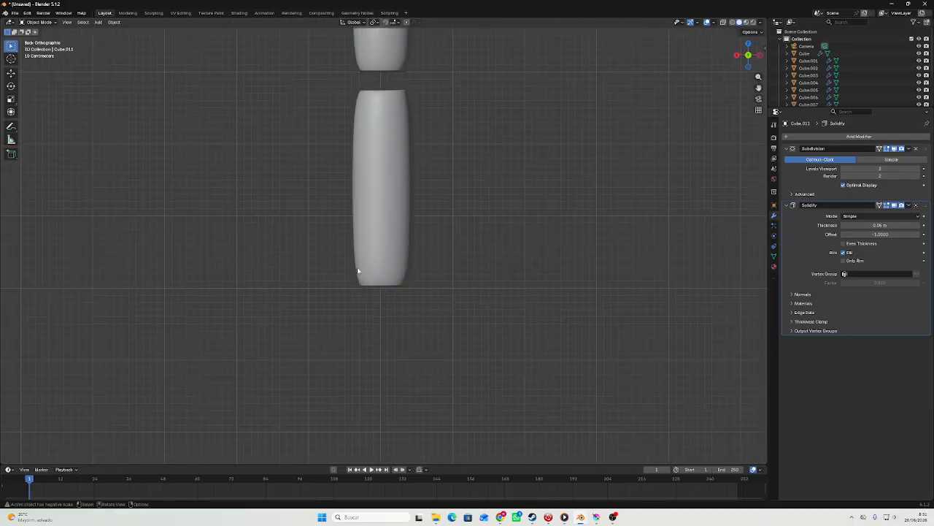
{"action": "scroll", "coordinate": [362, 261], "scroll_direction": "down", "scroll_amount": 3}
{"action": "scroll", "coordinate": [354, 301], "scroll_direction": "up", "scroll_amount": 6}
{"action": "scroll", "coordinate": [358, 309], "scroll_direction": "down", "scroll_amount": 5}
{"action": "middle_click_drag", "start_coordinate": [360, 312], "coordinate": [368, 399], "text": "shift"}
{"action": "scroll", "coordinate": [393, 146], "scroll_direction": "down", "scroll_amount": 5}
{"action": "middle_click_drag", "start_coordinate": [398, 121], "coordinate": [440, 287], "text": "shift"}
{"action": "scroll", "coordinate": [398, 199], "scroll_direction": "up", "scroll_amount": 5}
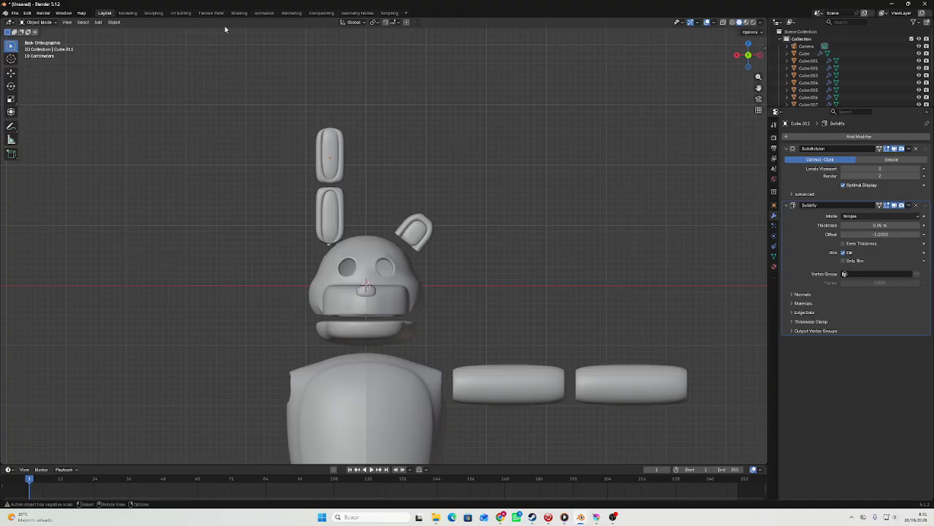
Add a cube mesh and move it up along Z above the character's ears.
{"action": "left_click", "coordinate": [99, 22]}
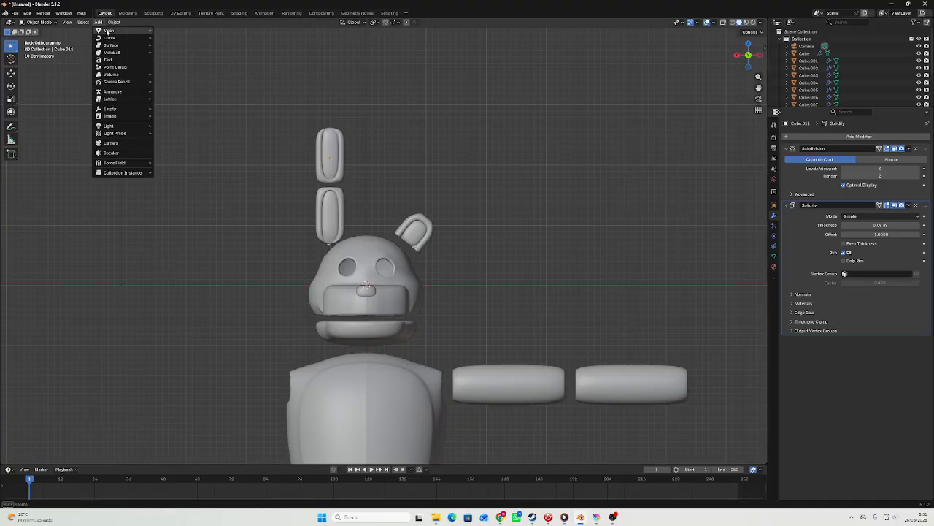
{"action": "mouse_move", "coordinate": [107, 31]}
{"action": "left_click", "coordinate": [170, 37]}
{"action": "scroll", "coordinate": [471, 263], "scroll_direction": "down", "scroll_amount": 3}
{"action": "key", "text": "g"}
{"action": "key", "text": "z"}
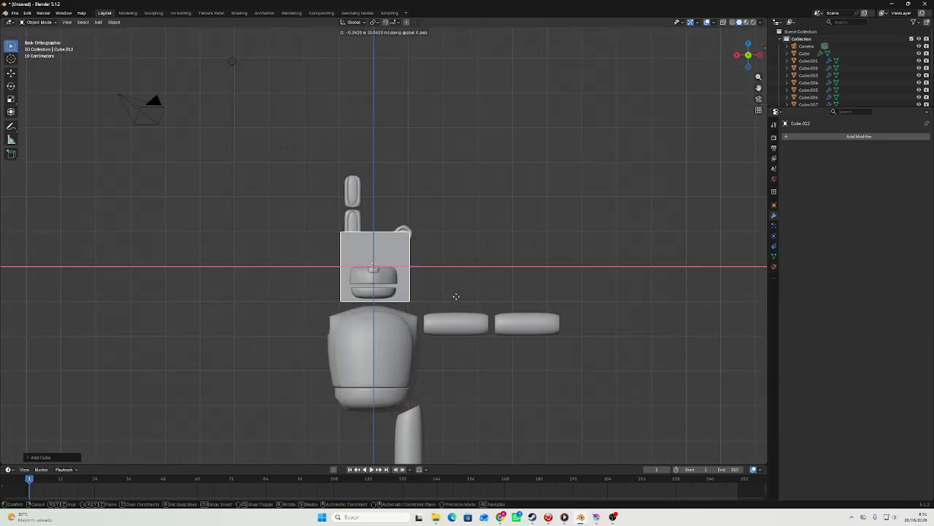
{"action": "left_click", "coordinate": [460, 131]}
{"action": "middle_click_drag", "start_coordinate": [462, 136], "coordinate": [462, 244], "text": "shift"}
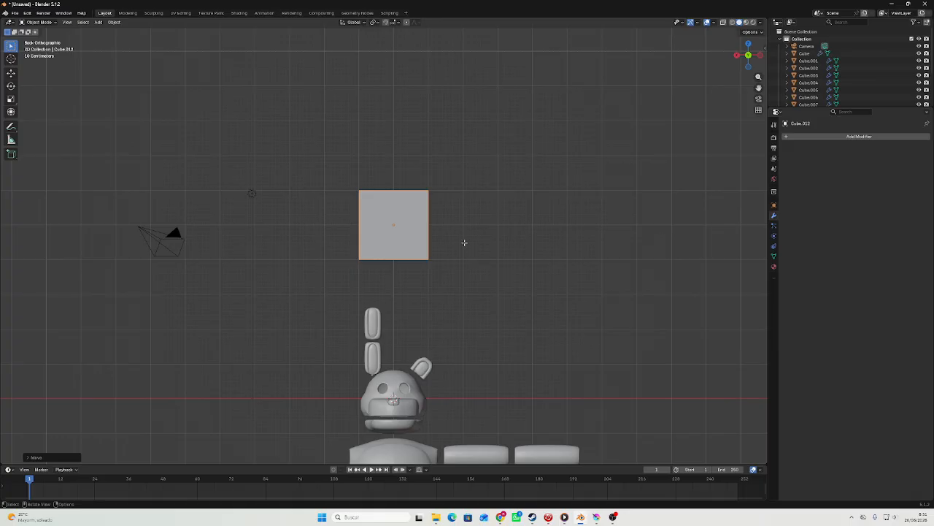
Extrude the new cube's front face about 1.5 m along Y.
{"action": "key", "text": "Tab"}
{"action": "middle_click_drag", "start_coordinate": [378, 209], "coordinate": [324, 233]}
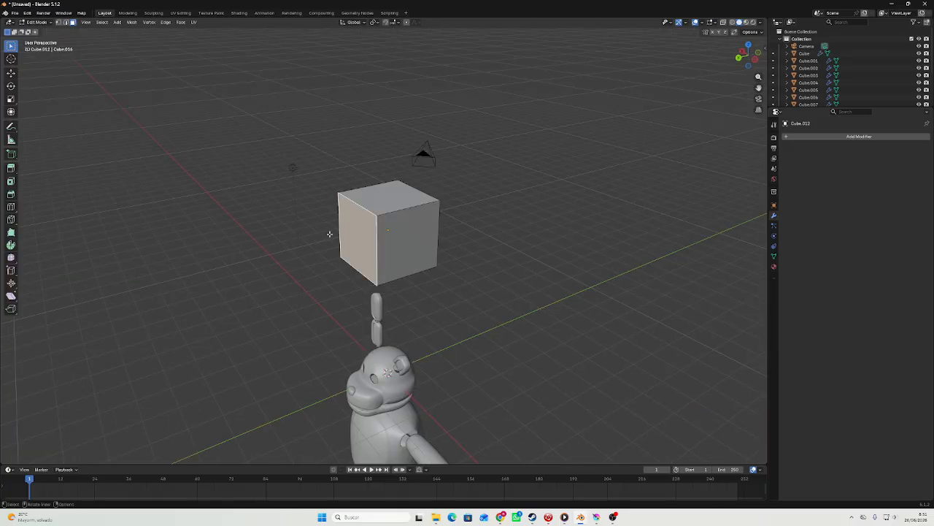
{"action": "scroll", "coordinate": [329, 234], "scroll_direction": "up", "scroll_amount": 2}
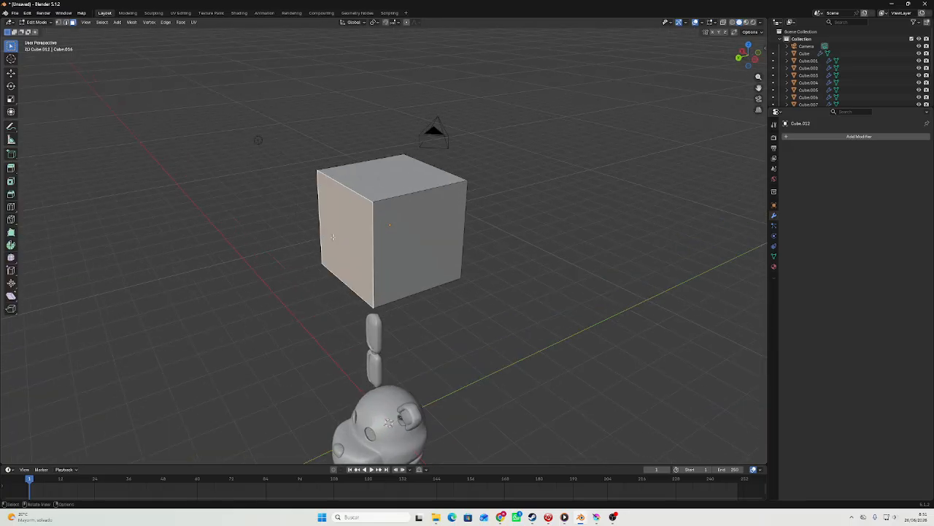
{"action": "key", "text": "e"}
{"action": "key", "text": "y"}
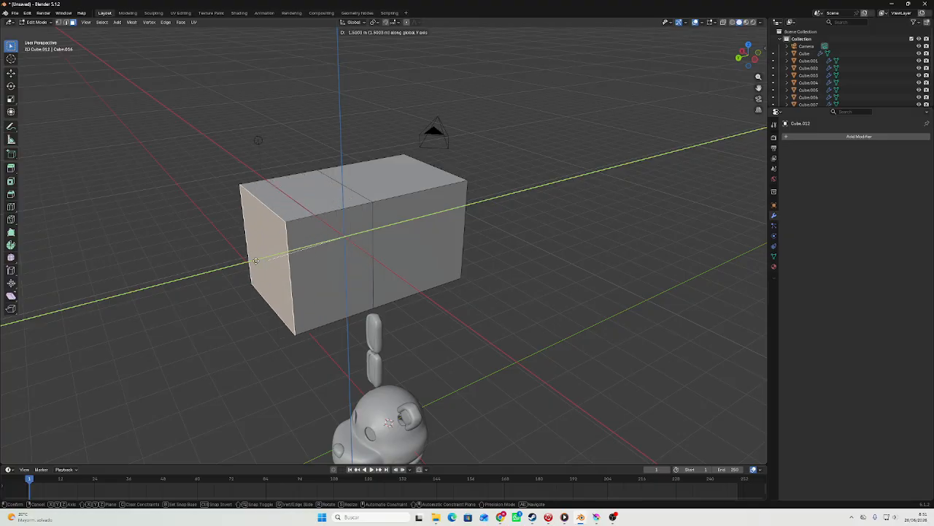
{"action": "left_click", "coordinate": [247, 261]}
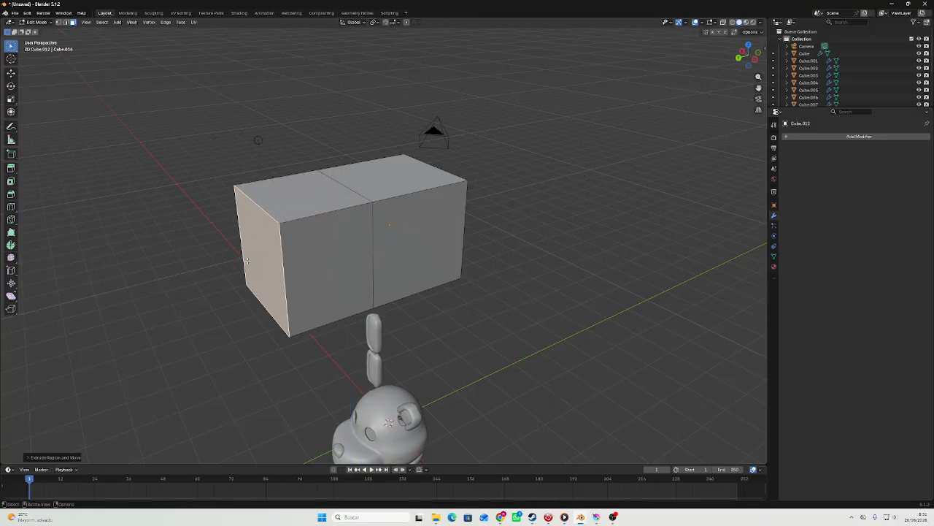
Lower the extruded block's top front edge along Z to about half its height, forming a sloped top.
{"action": "key", "text": "2"}
{"action": "left_click", "coordinate": [259, 207]}
{"action": "middle_click_drag", "start_coordinate": [259, 207], "coordinate": [297, 188]}
{"action": "key", "text": "g"}
{"action": "key", "text": "z"}
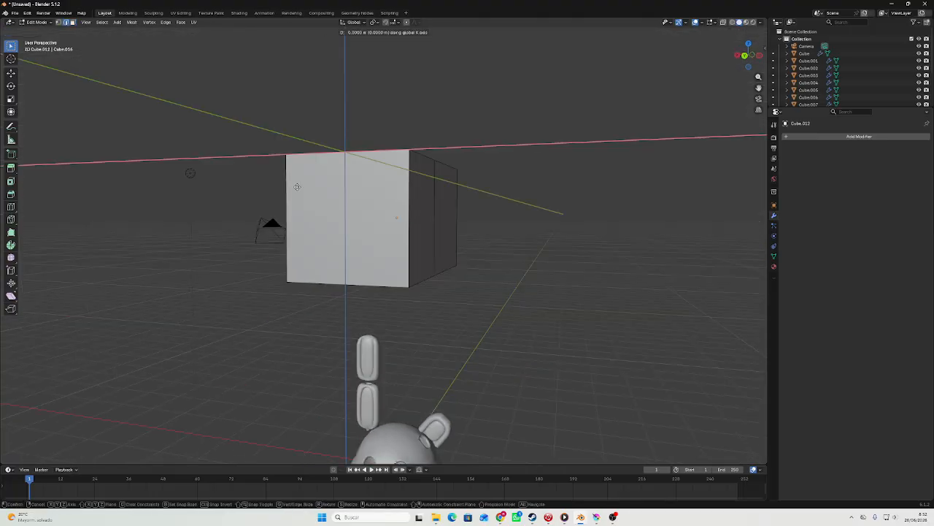
{"action": "left_click", "coordinate": [311, 241]}
{"action": "key", "text": "Tab"}
Add a level 3 Subdivision modifier to the sloped block and shade it smooth.
{"action": "key", "text": "Tab"}
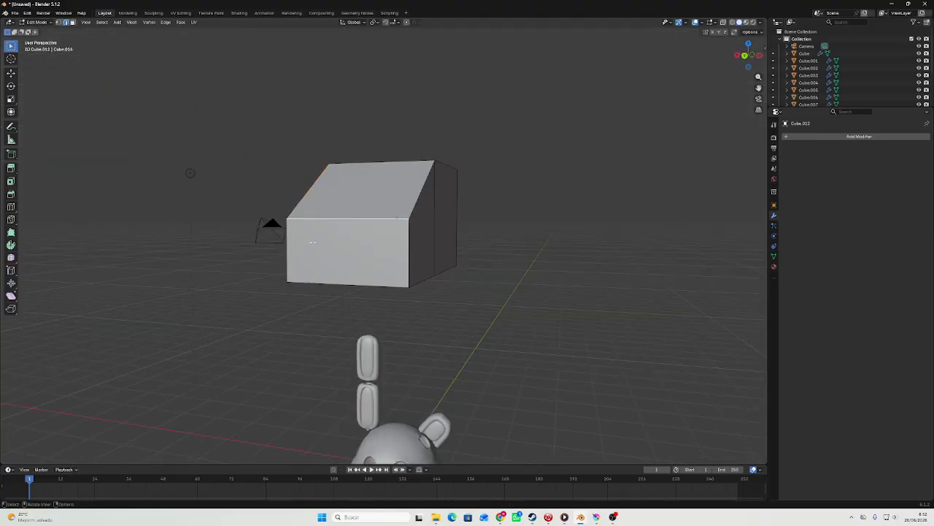
{"action": "middle_click_drag", "start_coordinate": [346, 234], "coordinate": [350, 244]}
Cut six evenly spaced vertical loops across the width of the sloped block.
{"action": "key", "text": "Tab"}
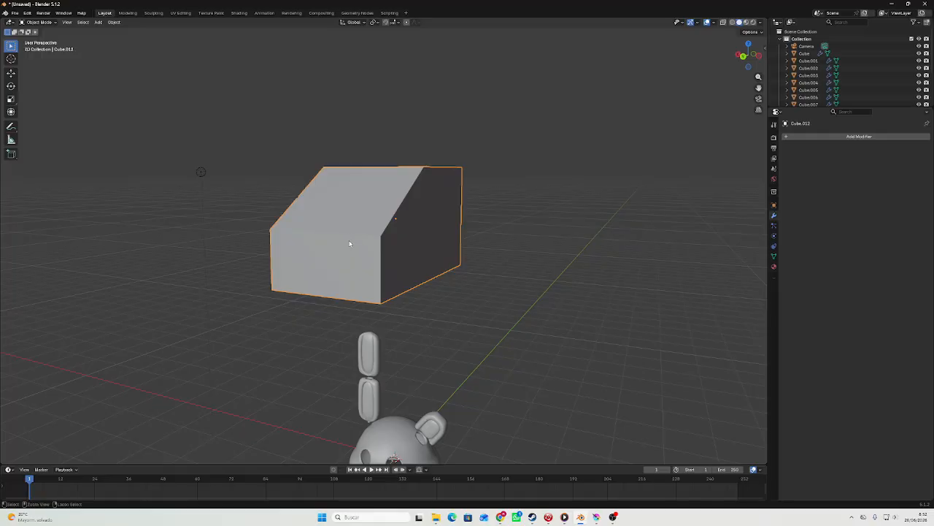
{"action": "key", "text": "ctrl+3"}
{"action": "right_click", "coordinate": [350, 244]}
{"action": "left_click", "coordinate": [361, 141]}
{"action": "middle_click_drag", "start_coordinate": [359, 142], "coordinate": [410, 153]}
{"action": "key", "text": "Tab"}
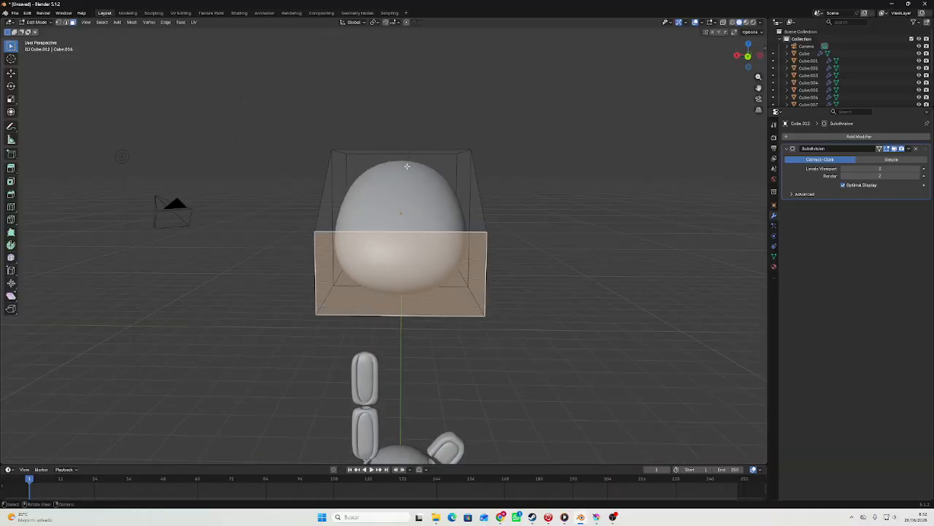
{"action": "key", "text": "ctrl+r"}
{"action": "scroll", "coordinate": [402, 232], "scroll_direction": "up", "scroll_amount": 3}
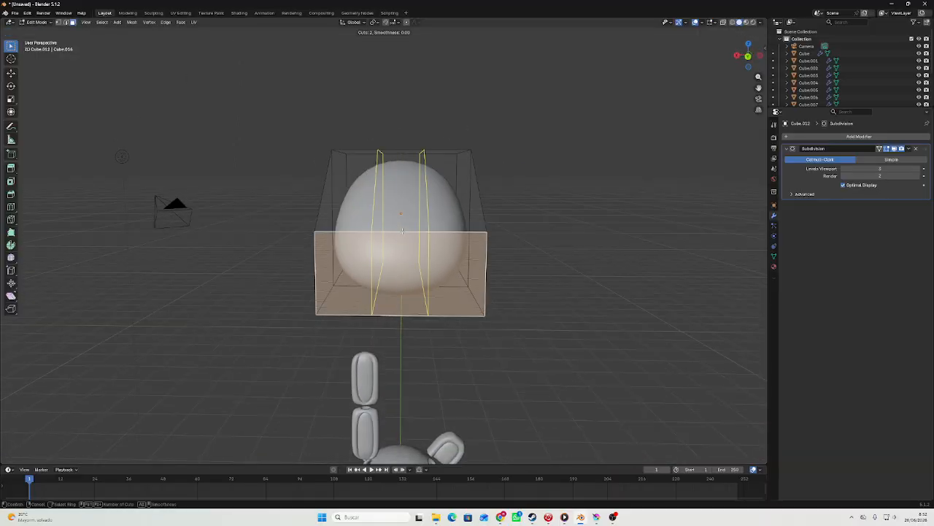
{"action": "scroll", "coordinate": [402, 230], "scroll_direction": "up", "scroll_amount": 2}
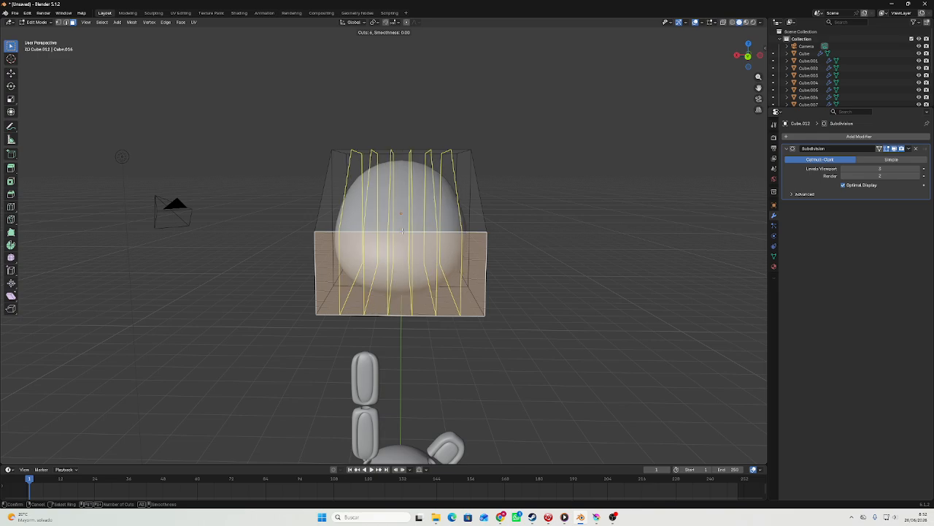
{"action": "left_click", "coordinate": [402, 232]}
{"action": "left_click", "coordinate": [403, 232]}
{"action": "key", "text": "Tab"}
Cut four evenly spaced horizontal loops around the height of the sloped block.
{"action": "middle_click_drag", "start_coordinate": [403, 233], "coordinate": [230, 246]}
{"action": "key", "text": "Tab"}
{"action": "key", "text": "ctrl+r"}
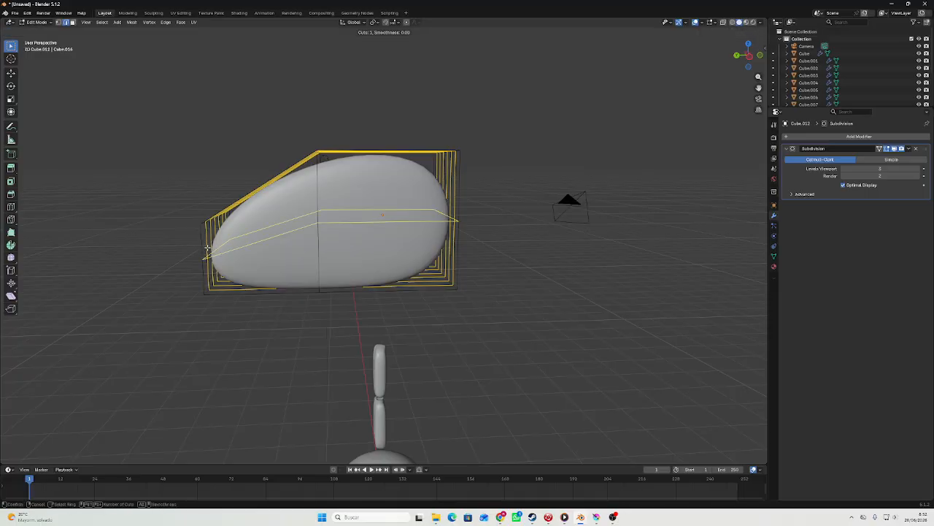
{"action": "scroll", "coordinate": [208, 249], "scroll_direction": "up", "scroll_amount": 3}
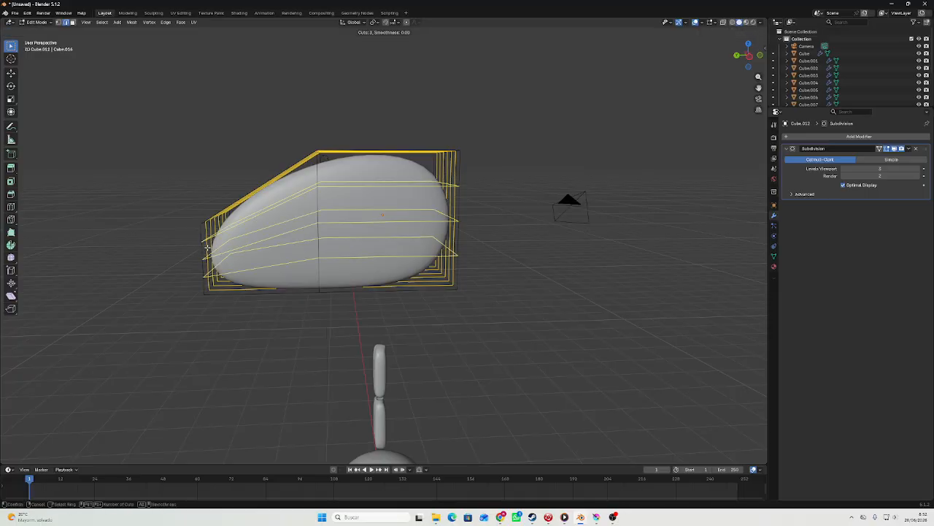
{"action": "left_click", "coordinate": [207, 249]}
{"action": "key", "text": "Tab"}
Extrude the block's bottom faces a very short distance to sharpen the base rim.
{"action": "middle_click_drag", "start_coordinate": [207, 249], "coordinate": [406, 187]}
{"action": "key", "text": "Tab"}
{"action": "left_click_drag", "start_coordinate": [407, 186], "coordinate": [481, 253]}
{"action": "middle_click_drag", "start_coordinate": [481, 252], "coordinate": [468, 300]}
{"action": "key", "text": "e"}
{"action": "left_click", "coordinate": [446, 290]}
{"action": "key", "text": "Tab"}
{"action": "key", "text": "Tab"}
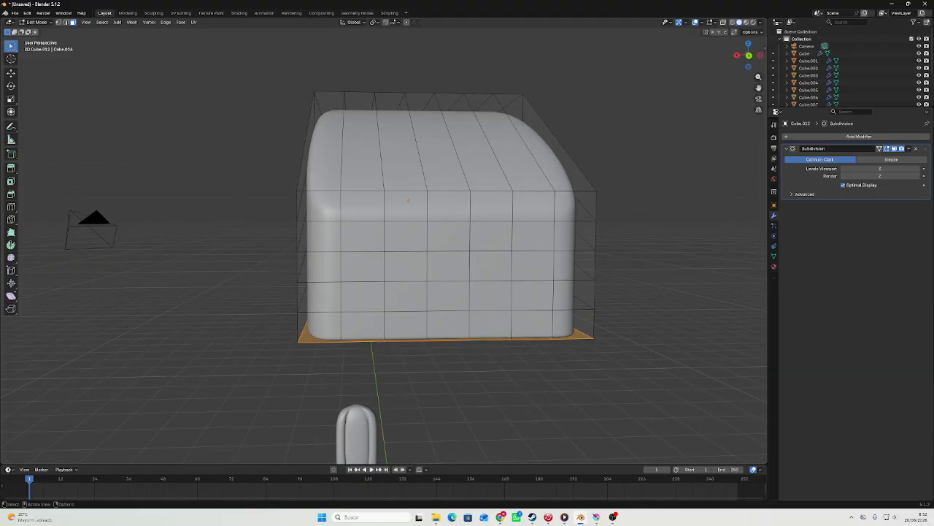
Extrude the block's front faces inward to form a rectangular recess.
{"action": "left_click_drag", "start_coordinate": [360, 239], "coordinate": [573, 322]}
{"action": "middle_click_drag", "start_coordinate": [573, 322], "coordinate": [250, 300]}
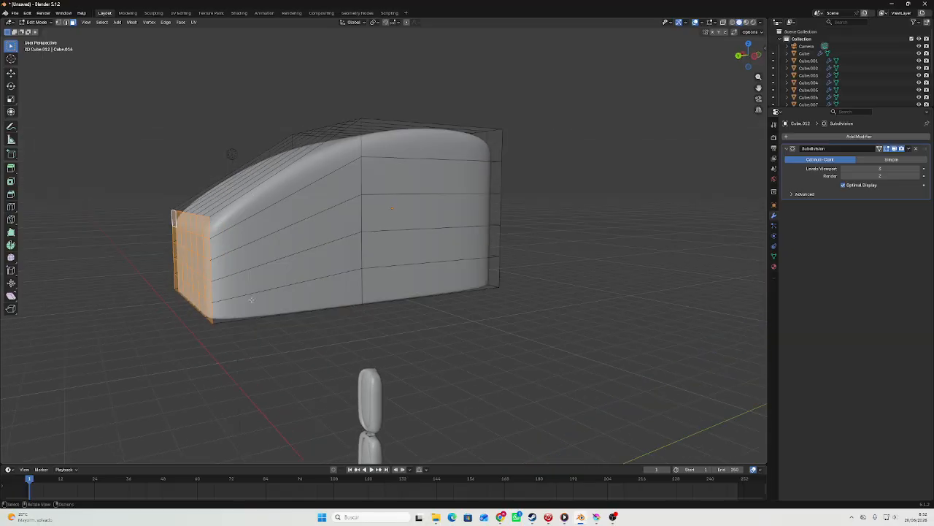
{"action": "middle_click_drag", "start_coordinate": [210, 248], "coordinate": [221, 208]}
{"action": "middle_click_drag", "start_coordinate": [335, 235], "coordinate": [375, 398]}
{"action": "key", "text": "e"}
{"action": "left_click", "coordinate": [388, 242]}
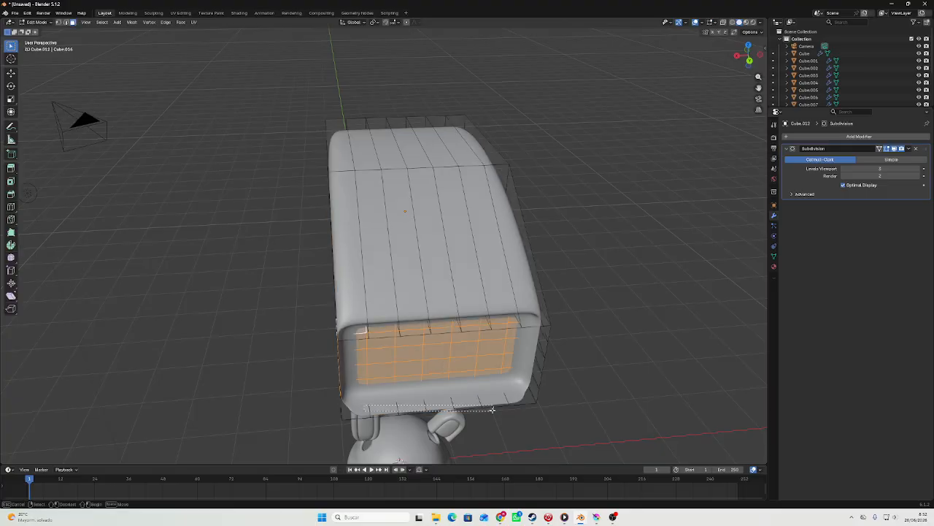
Extrude the faces below the front recess slightly outward to form a lip along the base.
{"action": "left_click_drag", "start_coordinate": [492, 410], "coordinate": [487, 410]}
{"action": "key", "text": "e"}
{"action": "middle_click_drag", "start_coordinate": [488, 410], "coordinate": [207, 366]}
{"action": "left_click", "coordinate": [457, 370]}
{"action": "key", "text": "Tab"}
{"action": "key", "text": "Tab"}
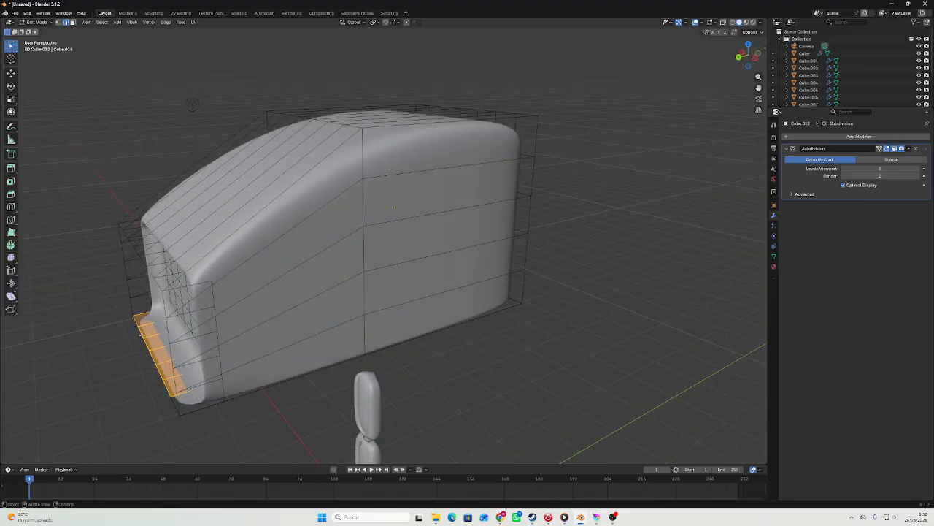
Shift the lip's front edge loop slightly along Y.
{"action": "left_click", "coordinate": [140, 334], "text": "alt"}
{"action": "key", "text": "g"}
{"action": "key", "text": "y"}
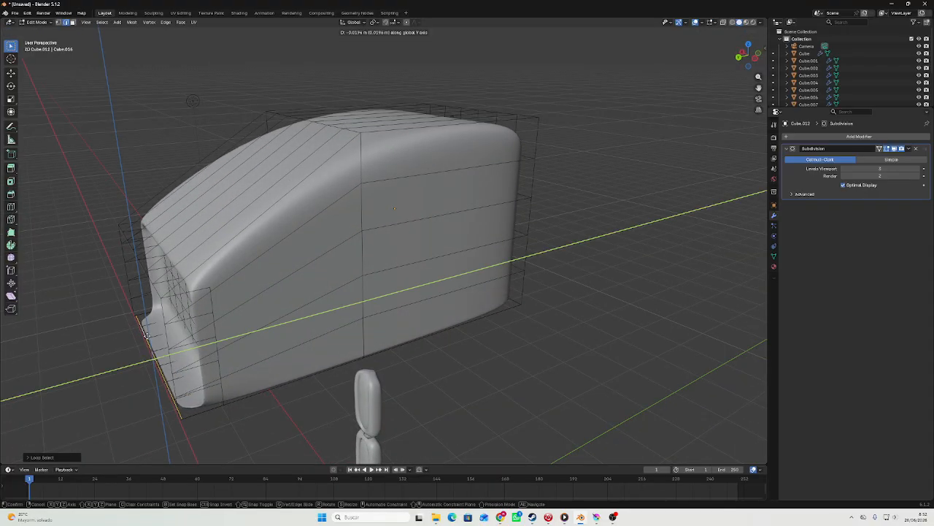
{"action": "left_click", "coordinate": [157, 335]}
{"action": "key", "text": "Tab"}
{"action": "middle_click_drag", "start_coordinate": [159, 335], "coordinate": [207, 290]}
{"action": "key", "text": "Tab"}
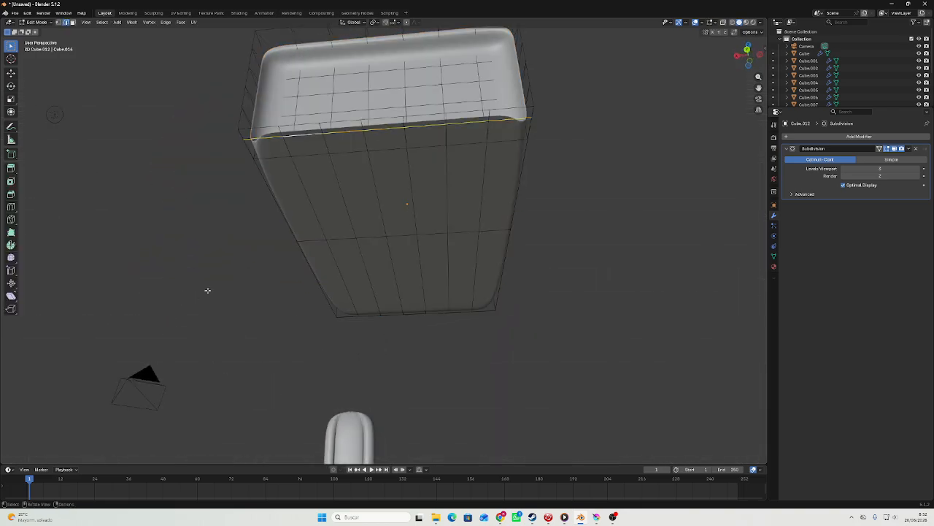
Try to select the row of narrow faces along the front lip's underside.
{"action": "key", "text": "3"}
{"action": "key", "text": "Tab"}
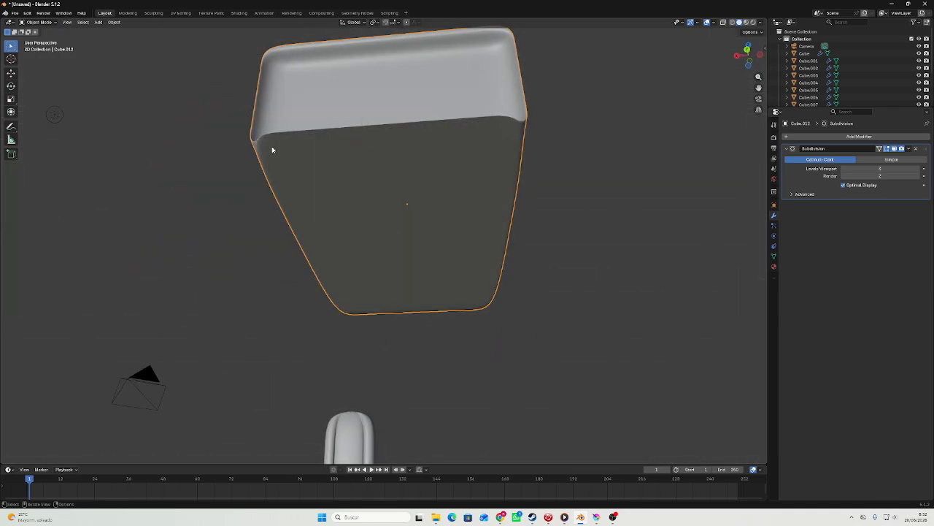
{"action": "key", "text": "Tab"}
{"action": "left_click", "coordinate": [264, 135]}
{"action": "left_click", "coordinate": [299, 132], "text": "shift"}
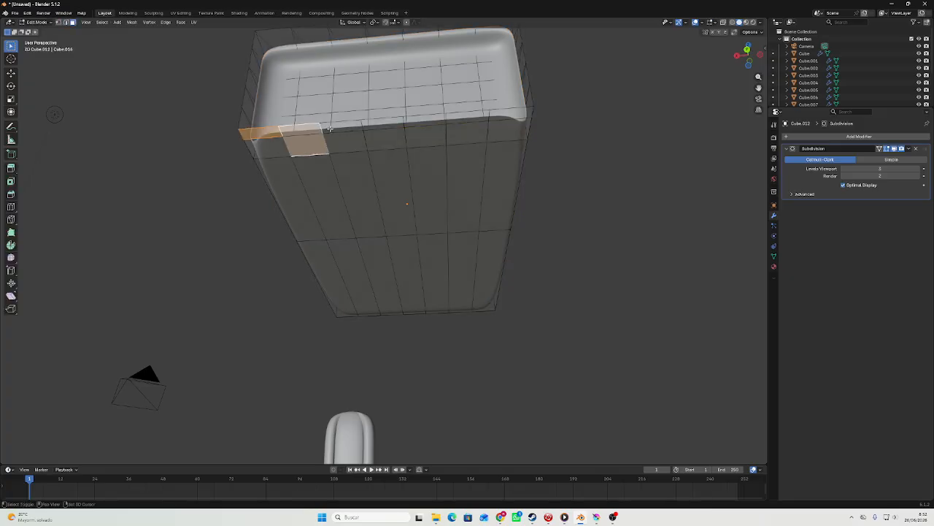
{"action": "key", "text": "ctrl+z"}
{"action": "left_click", "coordinate": [309, 123], "text": "shift"}
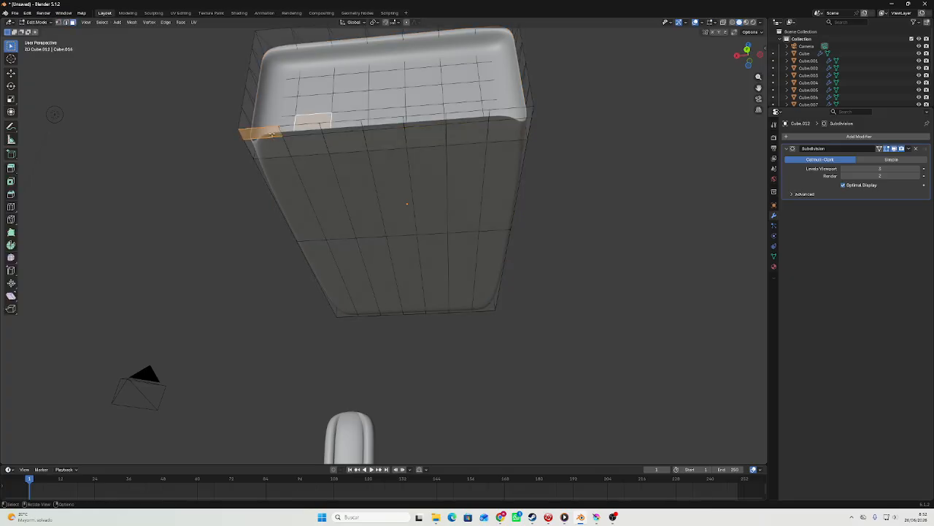
{"action": "left_click", "coordinate": [272, 131], "text": "alt"}
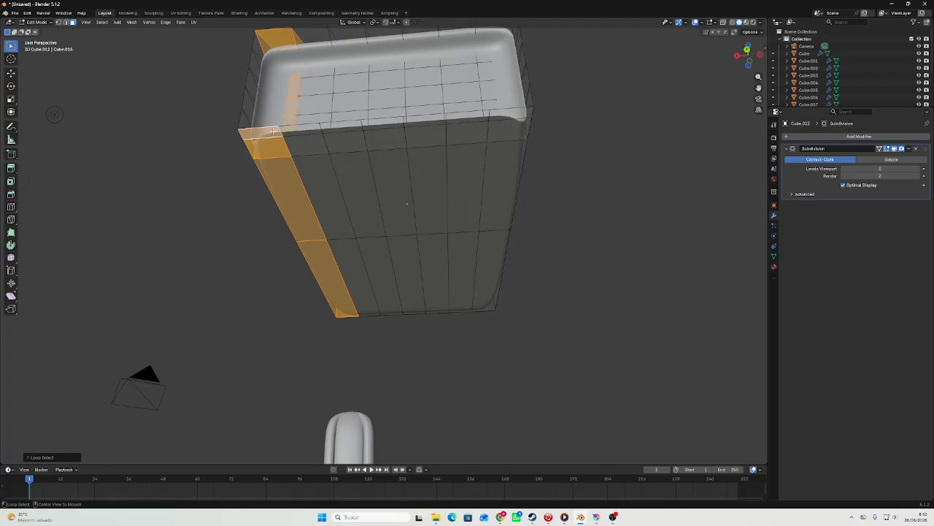
{"action": "left_click", "coordinate": [177, 137]}
{"action": "left_click", "coordinate": [267, 128], "text": "alt"}
{"action": "left_click", "coordinate": [279, 131]}
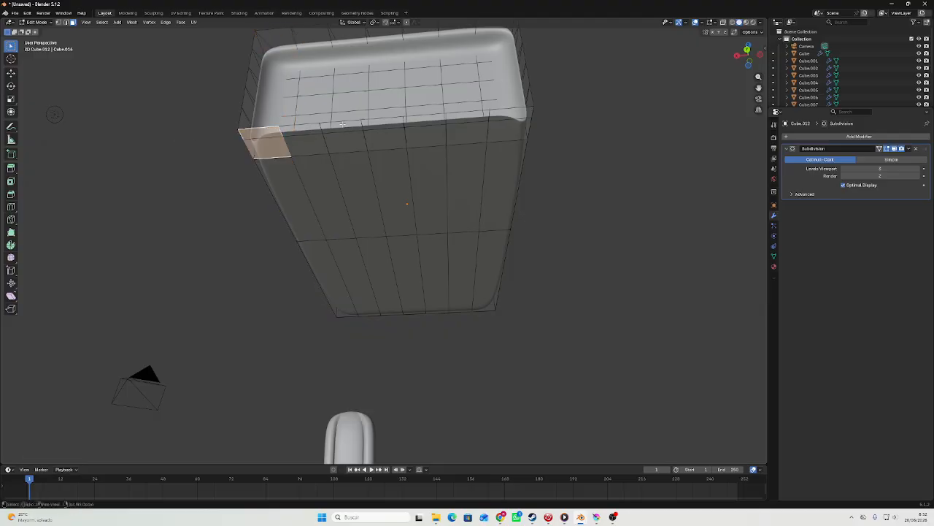
{"action": "left_click", "coordinate": [292, 129]}
{"action": "left_click", "coordinate": [272, 130], "text": "shift"}
{"action": "left_click", "coordinate": [274, 128], "text": "shift"}
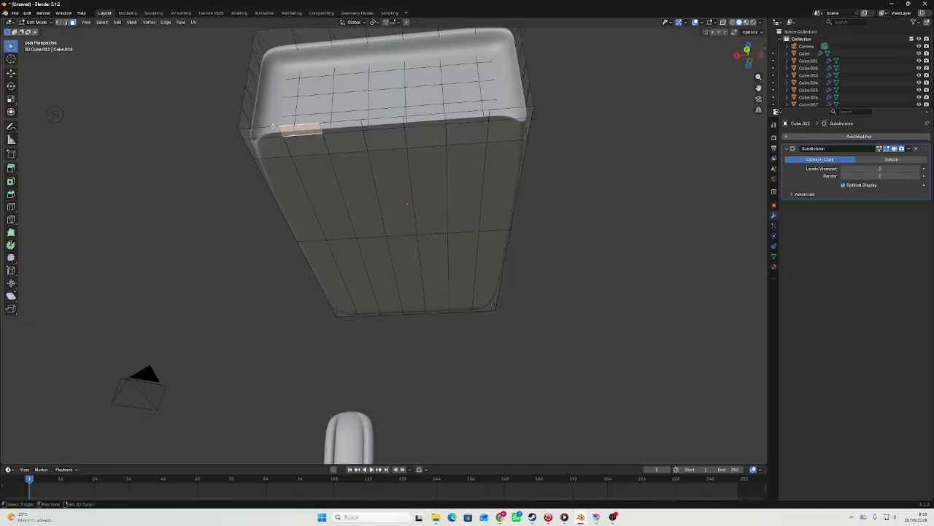
{"action": "key", "text": "ctrl+z"}
Try deleting the narrow faces near the lip's corner, and undo the deletion.
{"action": "scroll", "coordinate": [271, 125], "scroll_direction": "up", "scroll_amount": 3}
{"action": "middle_click_drag", "start_coordinate": [272, 125], "coordinate": [360, 207], "text": "shift"}
{"action": "scroll", "coordinate": [361, 207], "scroll_direction": "up", "scroll_amount": 2}
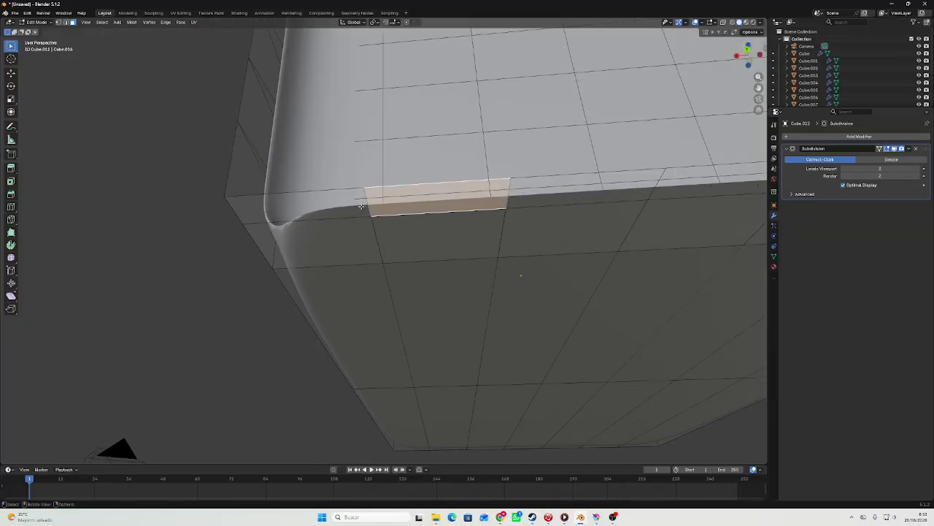
{"action": "left_click", "coordinate": [343, 192], "text": "shift"}
{"action": "right_click", "coordinate": [388, 194]}
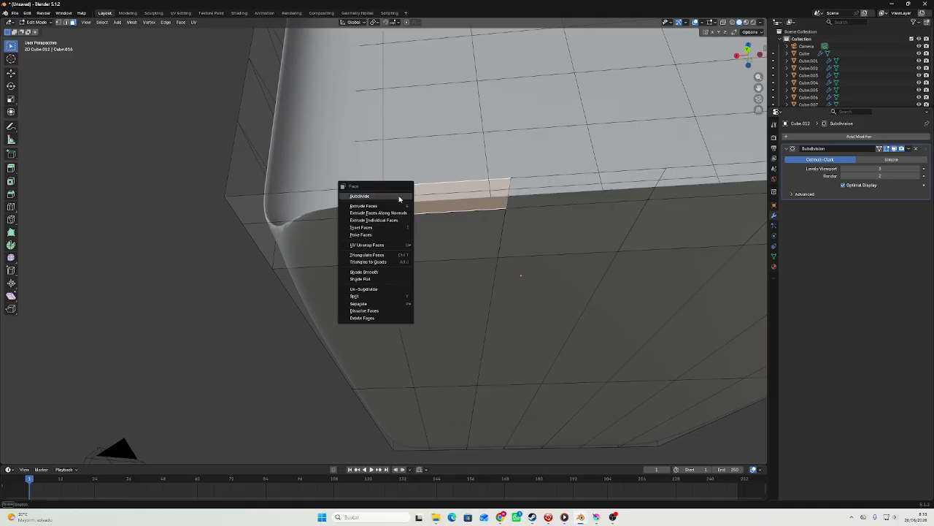
{"action": "left_click", "coordinate": [362, 317]}
{"action": "key", "text": "ctrl+z"}
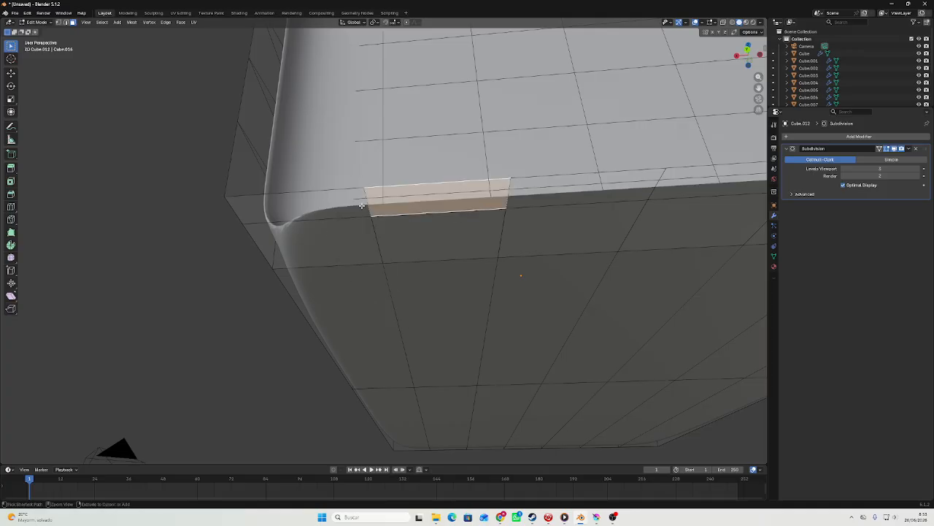
Select the lip's outer edge loop and move it slightly along Y.
{"action": "left_click", "coordinate": [336, 188]}
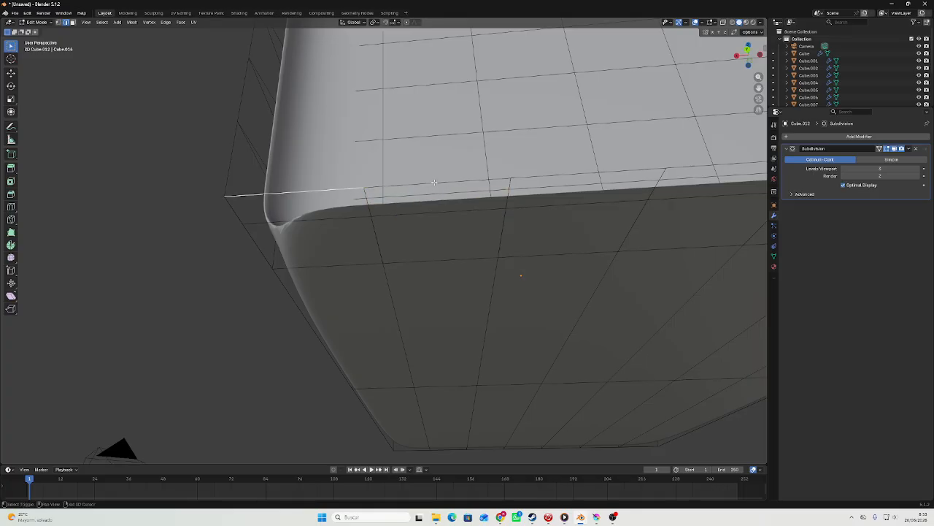
{"action": "scroll", "coordinate": [454, 185], "scroll_direction": "down", "scroll_amount": 5}
{"action": "middle_click_drag", "start_coordinate": [409, 241], "coordinate": [391, 247]}
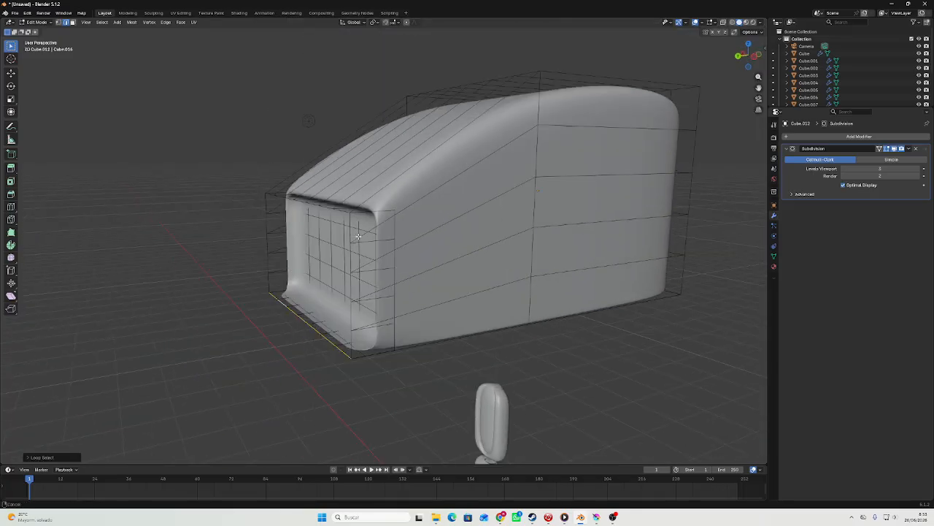
{"action": "scroll", "coordinate": [321, 281], "scroll_direction": "up", "scroll_amount": 5}
{"action": "scroll", "coordinate": [222, 318], "scroll_direction": "down", "scroll_amount": 1}
{"action": "key", "text": "g"}
{"action": "key", "text": "y"}
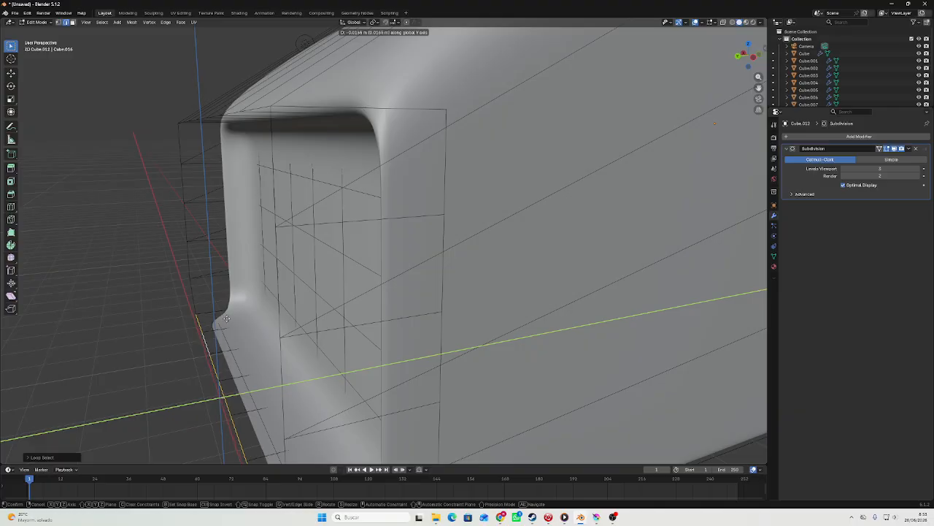
{"action": "left_click", "coordinate": [250, 313]}
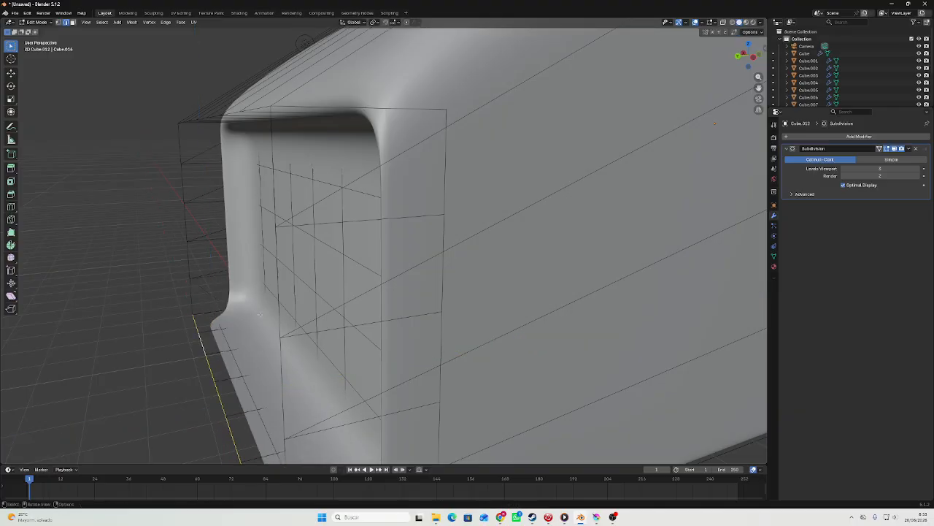
Try selecting the faces along the front lip and lower side, and undo the selection.
{"action": "middle_click_drag", "start_coordinate": [251, 312], "coordinate": [257, 309]}
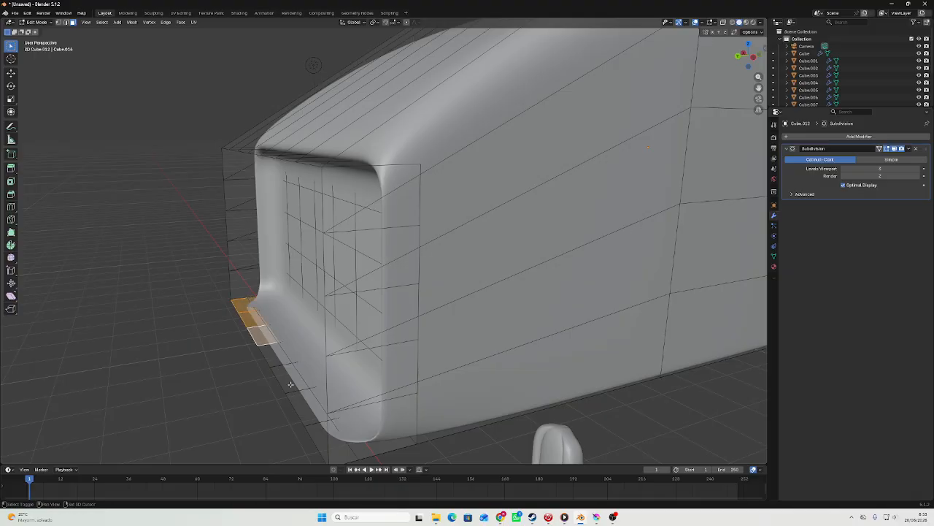
{"action": "left_click", "coordinate": [319, 438], "text": "shift"}
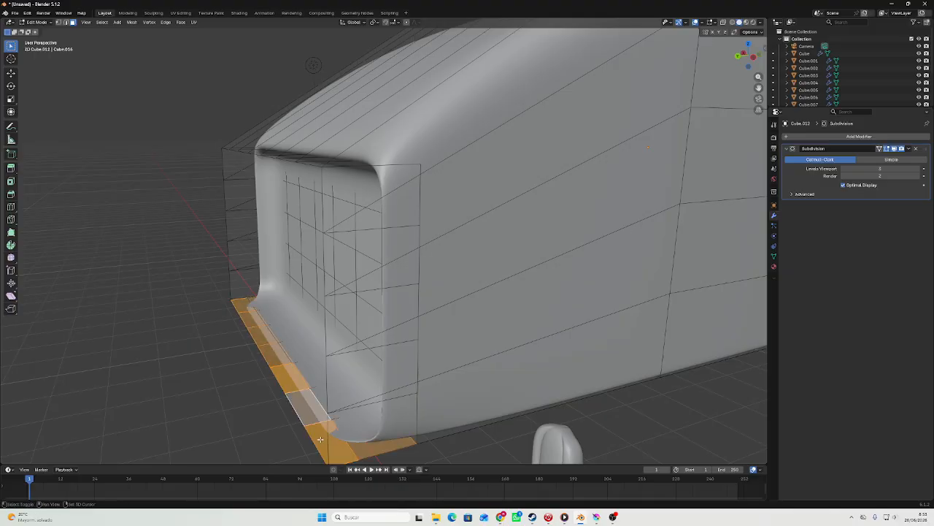
{"action": "left_click", "coordinate": [340, 428], "text": "shift"}
{"action": "left_click", "coordinate": [348, 376], "text": "shift"}
{"action": "left_click", "coordinate": [352, 325], "text": "shift"}
{"action": "middle_click_drag", "start_coordinate": [336, 265], "coordinate": [363, 303]}
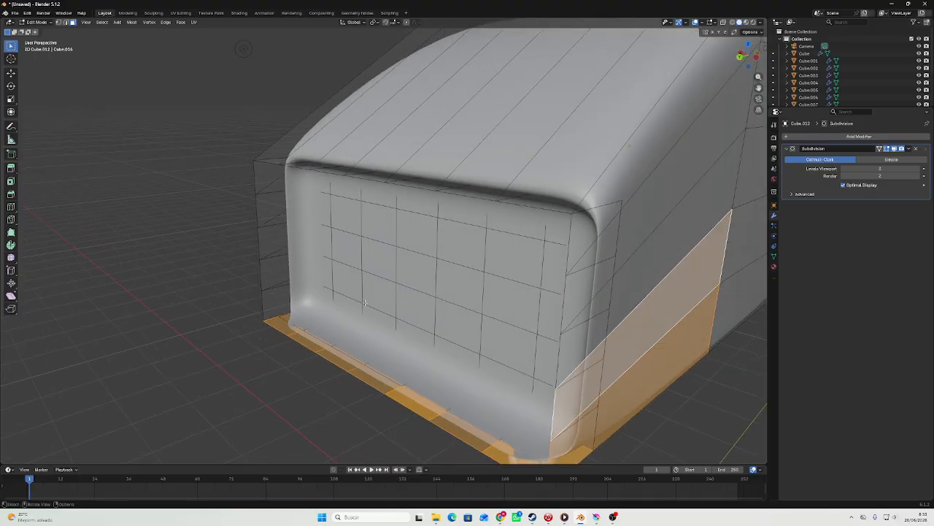
{"action": "scroll", "coordinate": [371, 336], "scroll_direction": "down", "scroll_amount": 4}
{"action": "key", "text": "ctrl+z"}
{"action": "key", "text": "ctrl+z"}
{"action": "key", "text": "ctrl+z"}
{"action": "key", "text": "ctrl+z"}
{"action": "right_click", "coordinate": [379, 356]}
{"action": "left_click", "coordinate": [380, 356]}
{"action": "middle_click_drag", "start_coordinate": [380, 355], "coordinate": [452, 349]}
{"action": "key", "text": "ctrl+z"}
Scale the whole smoothed block down to about 30% of its size, working from the right side view.
{"action": "scroll", "coordinate": [484, 356], "scroll_direction": "up", "scroll_amount": 4}
{"action": "left_click", "coordinate": [505, 398]}
{"action": "middle_click_drag", "start_coordinate": [505, 397], "coordinate": [632, 371]}
{"action": "key", "text": "Tab"}
{"action": "scroll", "coordinate": [476, 401], "scroll_direction": "down", "scroll_amount": 5}
{"action": "left_click", "coordinate": [746, 57]}
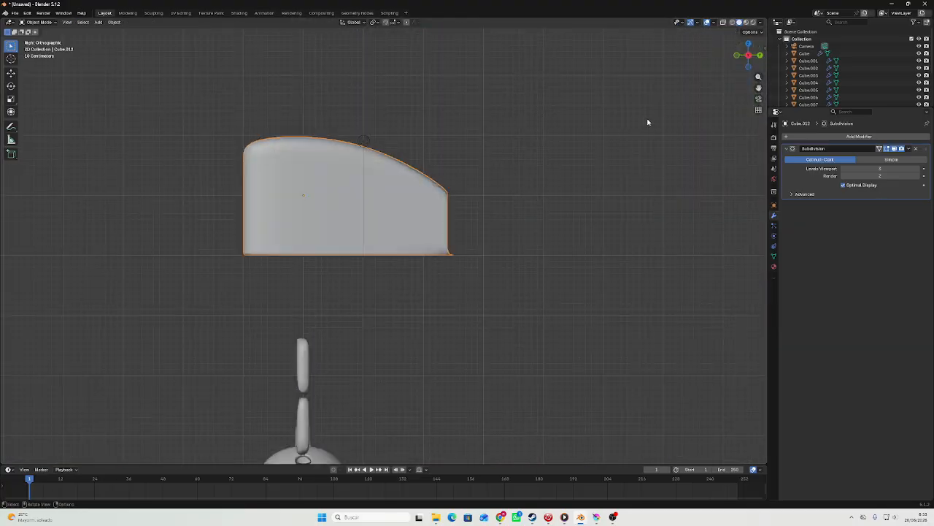
{"action": "scroll", "coordinate": [590, 271], "scroll_direction": "up", "scroll_amount": 5}
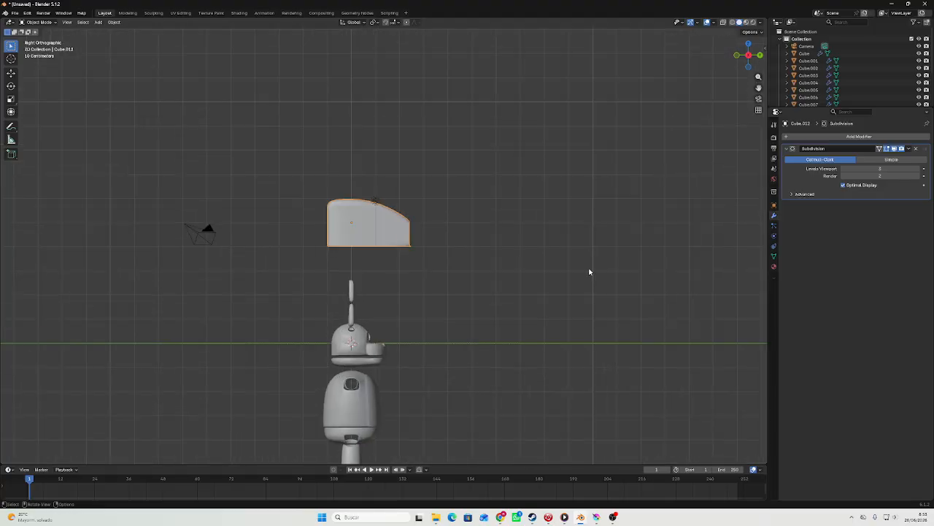
{"action": "key", "text": "s"}
{"action": "left_click", "coordinate": [397, 246]}
{"action": "scroll", "coordinate": [396, 243], "scroll_direction": "down", "scroll_amount": 2}
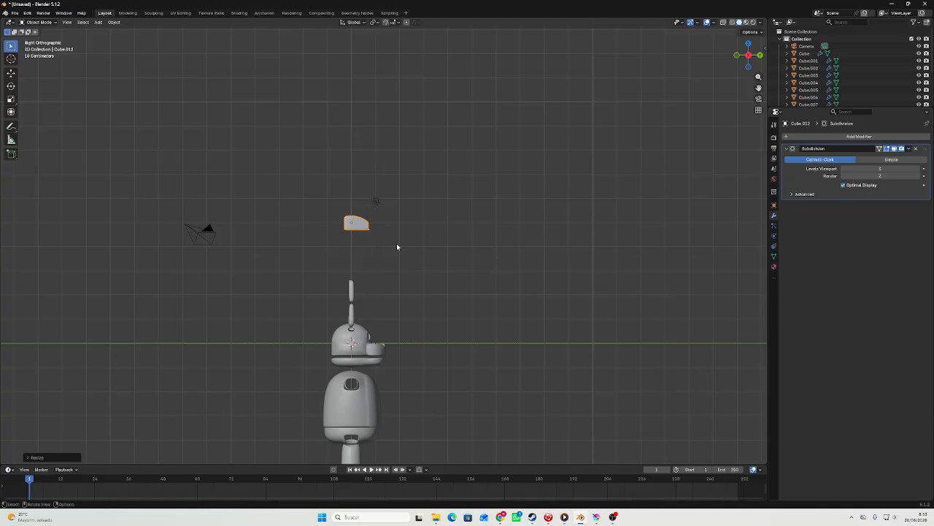
Move the small block down to just below the lower leg segment as a foot, lined up with the leg in side view.
{"action": "key", "text": "g"}
{"action": "left_click", "coordinate": [456, 421]}
{"action": "middle_click_drag", "start_coordinate": [460, 398], "coordinate": [492, 159], "text": "shift"}
{"action": "key", "text": "g"}
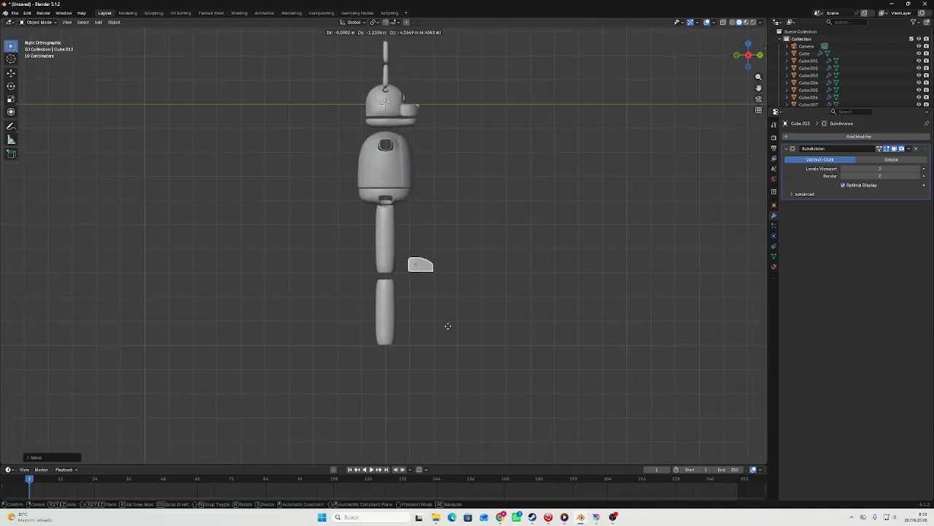
{"action": "left_click", "coordinate": [424, 414]}
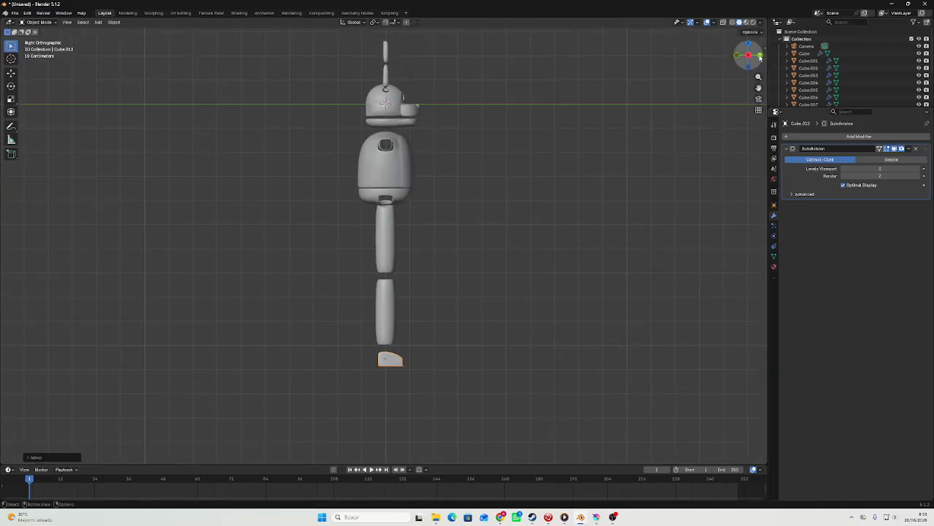
Scale the foot up to about twice its size, checking it against the leg in the back view.
{"action": "left_click", "coordinate": [760, 56]}
{"action": "scroll", "coordinate": [467, 311], "scroll_direction": "up", "scroll_amount": 3}
{"action": "middle_click_drag", "start_coordinate": [454, 319], "coordinate": [344, 79], "text": "shift"}
{"action": "scroll", "coordinate": [344, 81], "scroll_direction": "up", "scroll_amount": 5}
{"action": "key", "text": "s"}
{"action": "left_click", "coordinate": [475, 111]}
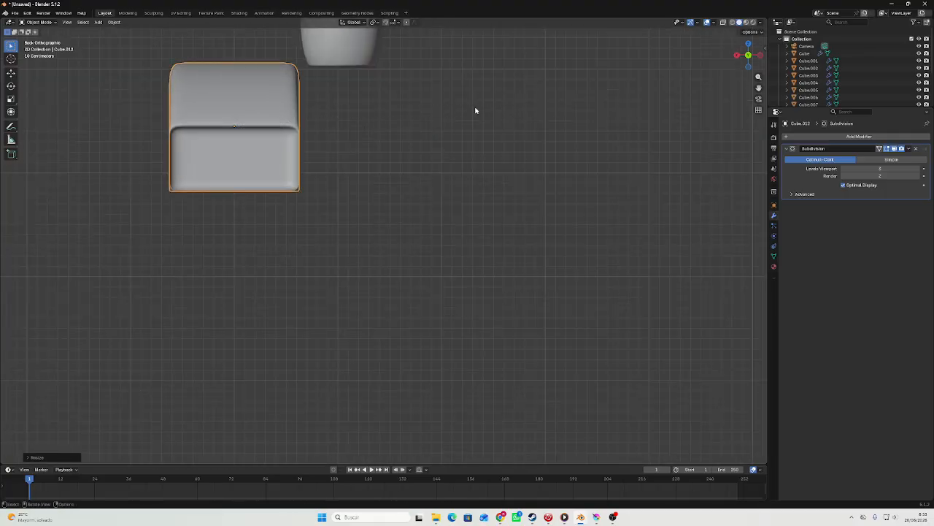
Extrude the foot's top faces in place and scale them to about half size along Y and X.
{"action": "scroll", "coordinate": [298, 114], "scroll_direction": "down", "scroll_amount": 2}
{"action": "middle_click_drag", "start_coordinate": [299, 114], "coordinate": [396, 175]}
{"action": "key", "text": "Tab"}
{"action": "scroll", "coordinate": [438, 193], "scroll_direction": "up", "scroll_amount": 3}
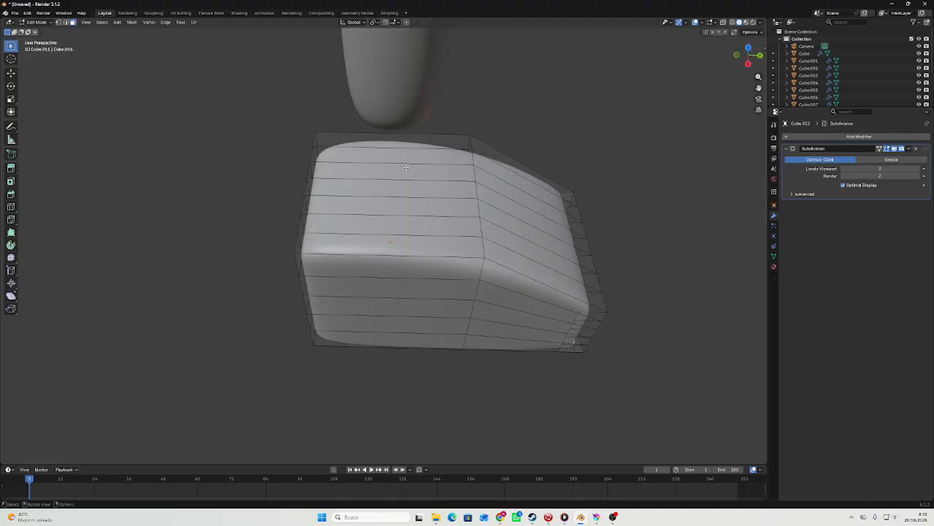
{"action": "left_click_drag", "start_coordinate": [414, 232], "coordinate": [415, 233]}
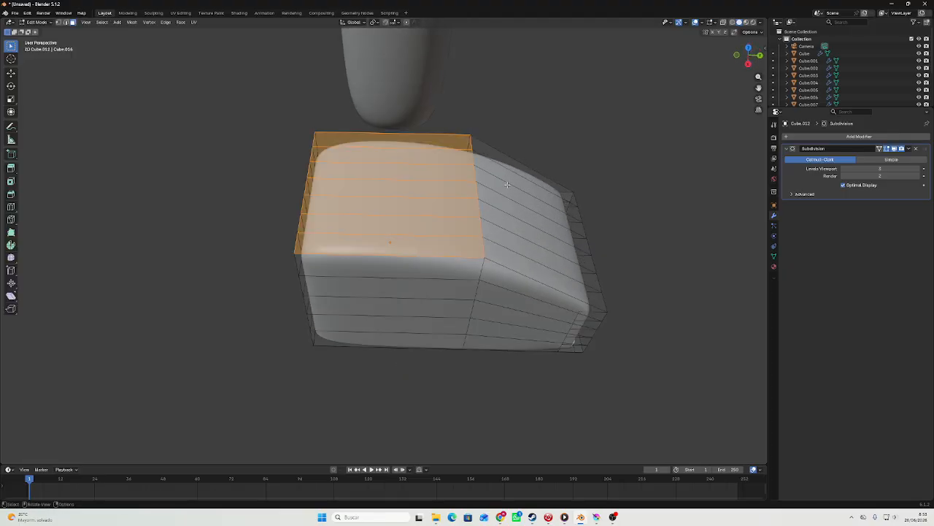
{"action": "key", "text": "s"}
{"action": "key", "text": "y"}
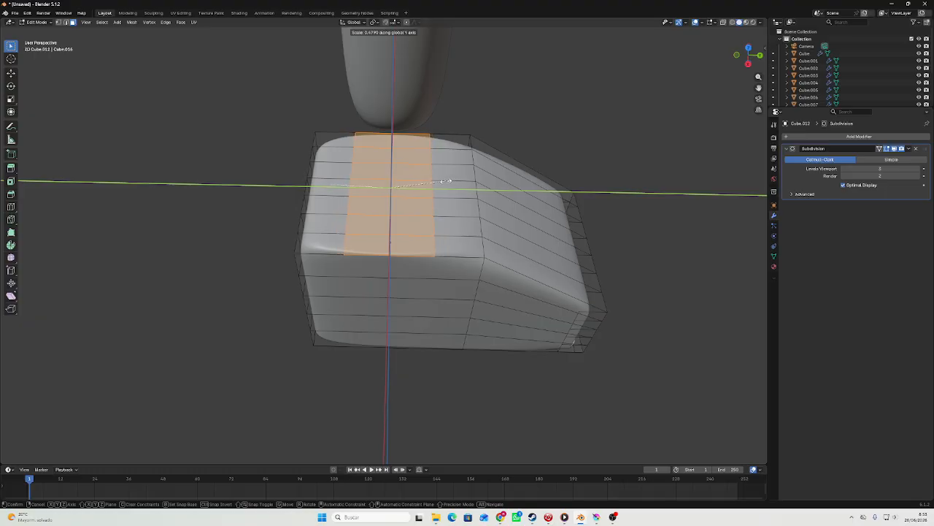
{"action": "right_click", "coordinate": [447, 181]}
{"action": "middle_click_drag", "start_coordinate": [447, 180], "coordinate": [467, 141]}
{"action": "key", "text": "s"}
{"action": "key", "text": "x"}
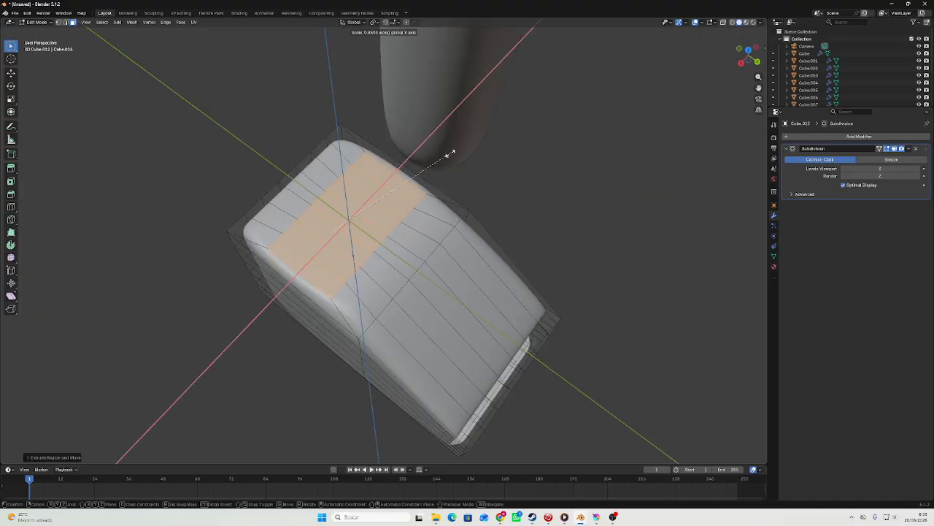
{"action": "left_click", "coordinate": [397, 180]}
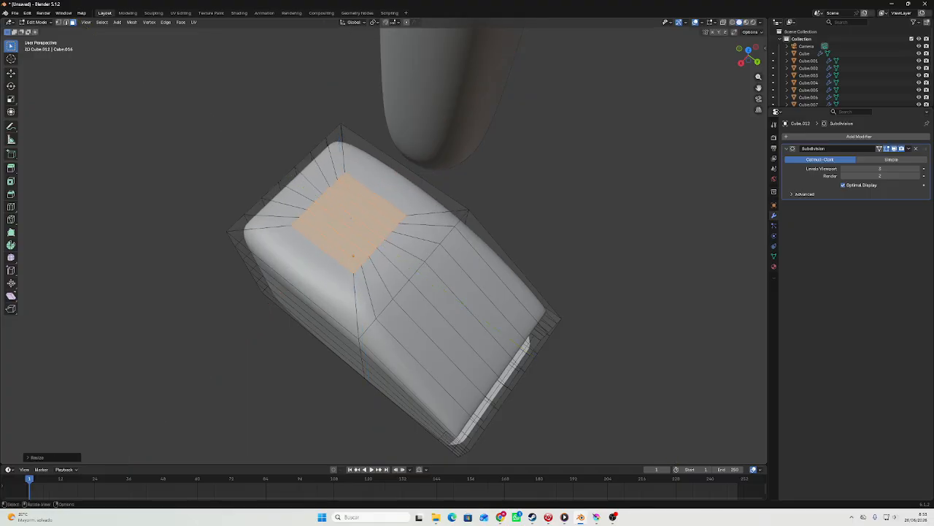
Delete the inner top faces of the foot to leave an ankle opening, and return to Object Mode.
{"action": "key", "text": "ctrl+f"}
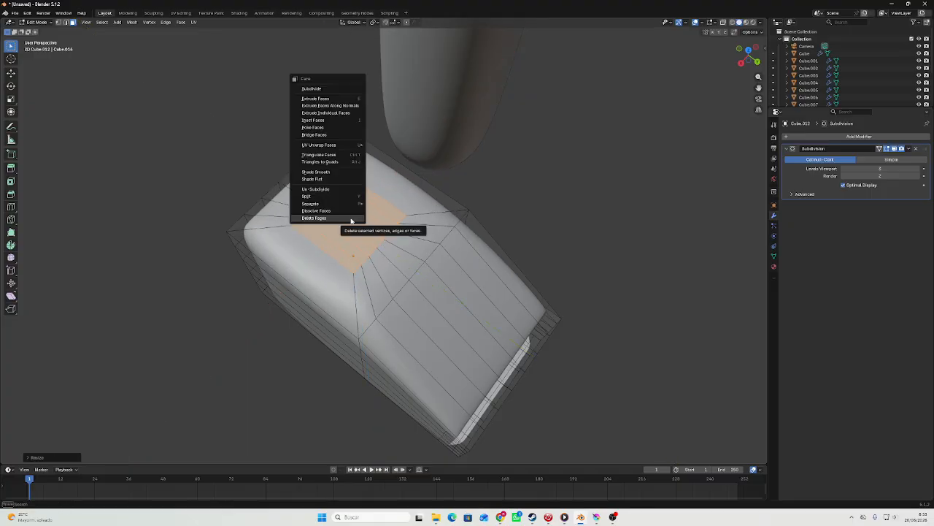
{"action": "left_click", "coordinate": [350, 218]}
{"action": "key", "text": "Tab"}
Move the foot along X in back view until it sits under the lower leg segment.
{"action": "middle_click_drag", "start_coordinate": [350, 218], "coordinate": [354, 133]}
{"action": "left_click", "coordinate": [749, 53]}
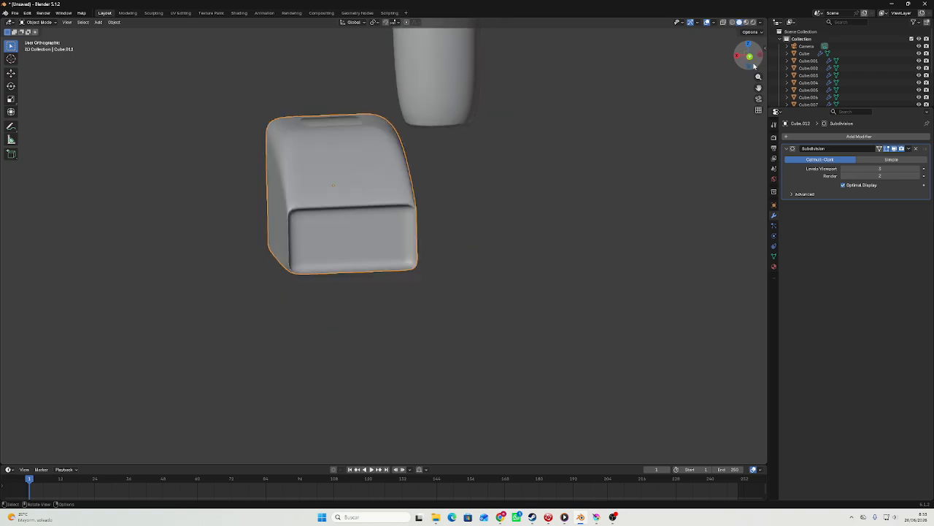
{"action": "key", "text": "g"}
{"action": "key", "text": "x"}
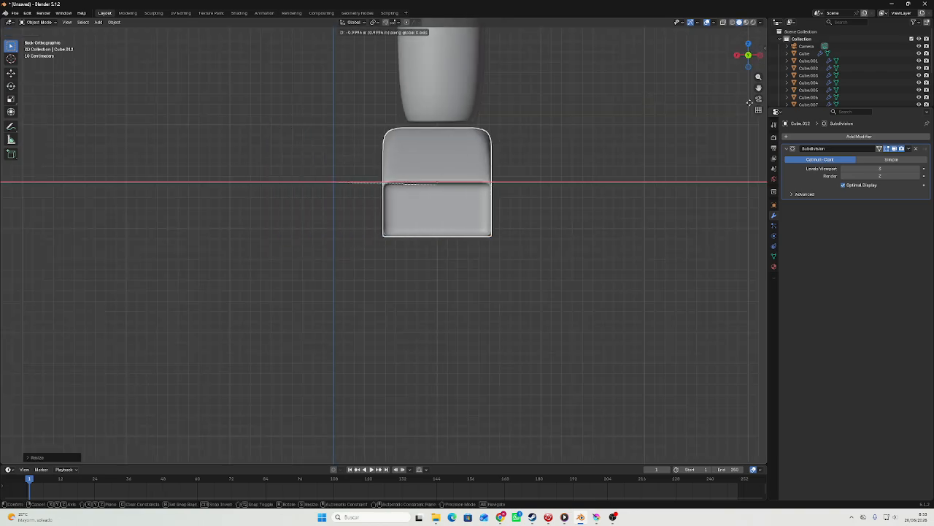
{"action": "left_click", "coordinate": [539, 109]}
Copy the lower leg segment's X location to the foot, about -1.036 m.
{"action": "left_click", "coordinate": [469, 103]}
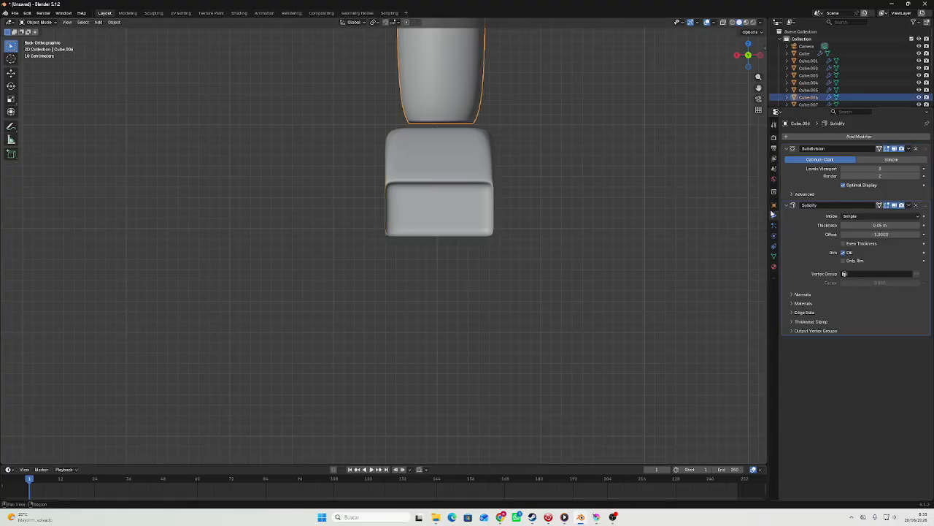
{"action": "left_click", "coordinate": [774, 205]}
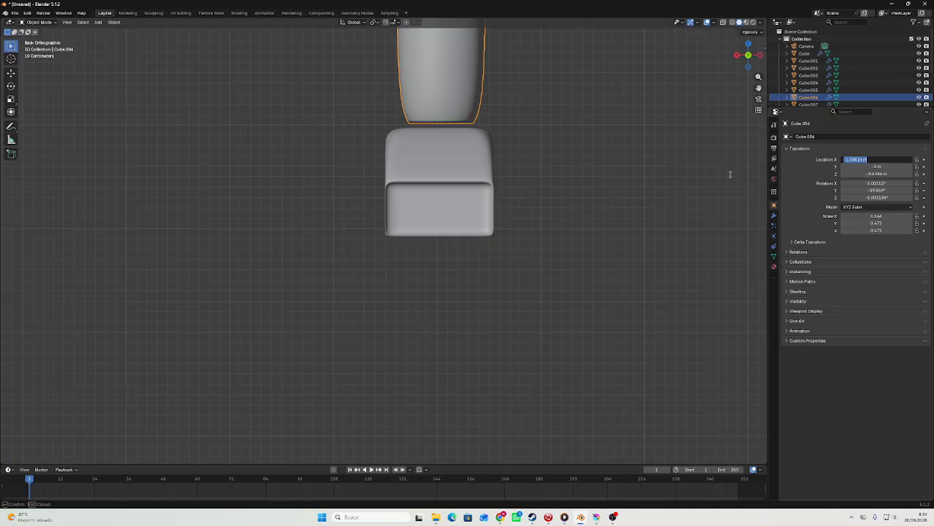
{"action": "key", "text": "ctrl+z"}
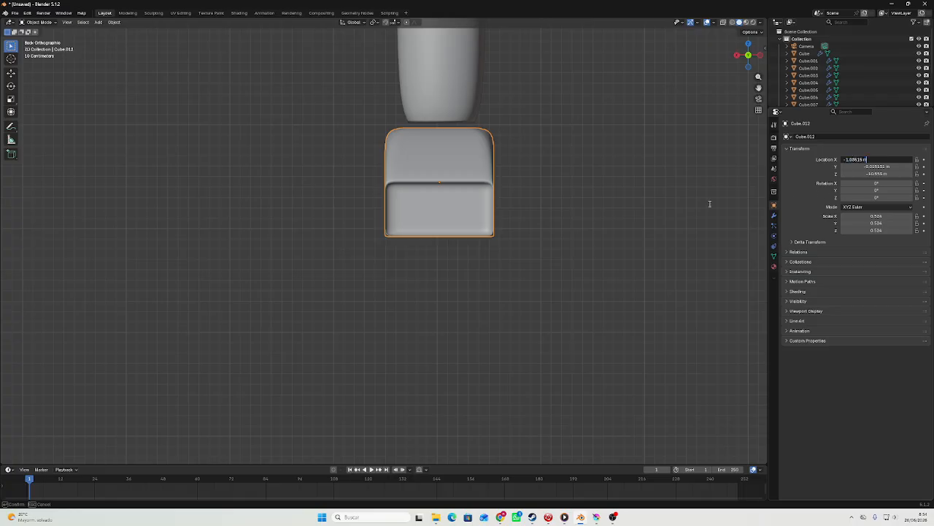
{"action": "left_click", "coordinate": [580, 209]}
{"action": "left_click", "coordinate": [573, 209]}
Scale the foot up uniformly by about 1.19 and lower it to sit just below the leg.
{"action": "scroll", "coordinate": [492, 171], "scroll_direction": "down", "scroll_amount": 3}
{"action": "key", "text": "s"}
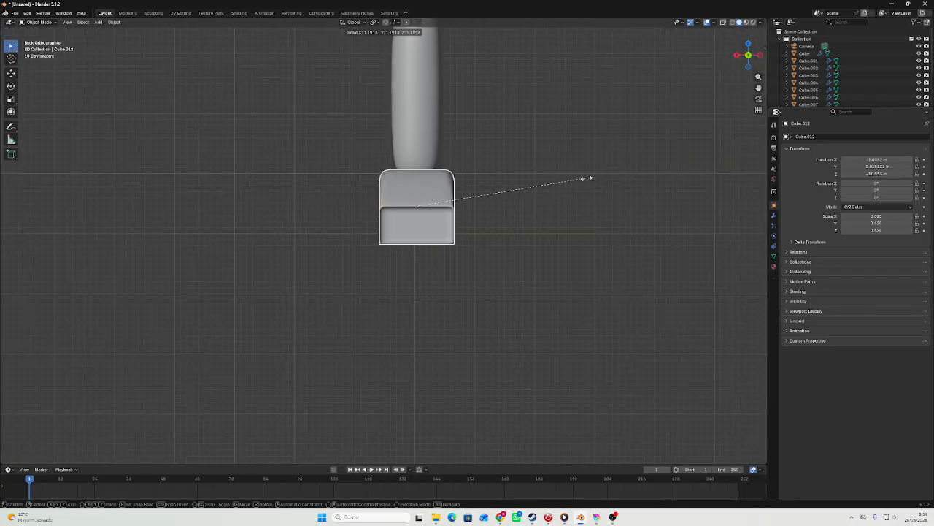
{"action": "left_click", "coordinate": [586, 179]}
{"action": "key", "text": "g"}
{"action": "middle_click_drag", "start_coordinate": [586, 180], "coordinate": [606, 265]}
{"action": "left_click", "coordinate": [586, 185]}
{"action": "scroll", "coordinate": [583, 175], "scroll_direction": "down", "scroll_amount": 4}
{"action": "scroll", "coordinate": [517, 258], "scroll_direction": "down", "scroll_amount": 4}
{"action": "left_click", "coordinate": [752, 59]}
{"action": "scroll", "coordinate": [586, 192], "scroll_direction": "up", "scroll_amount": 5}
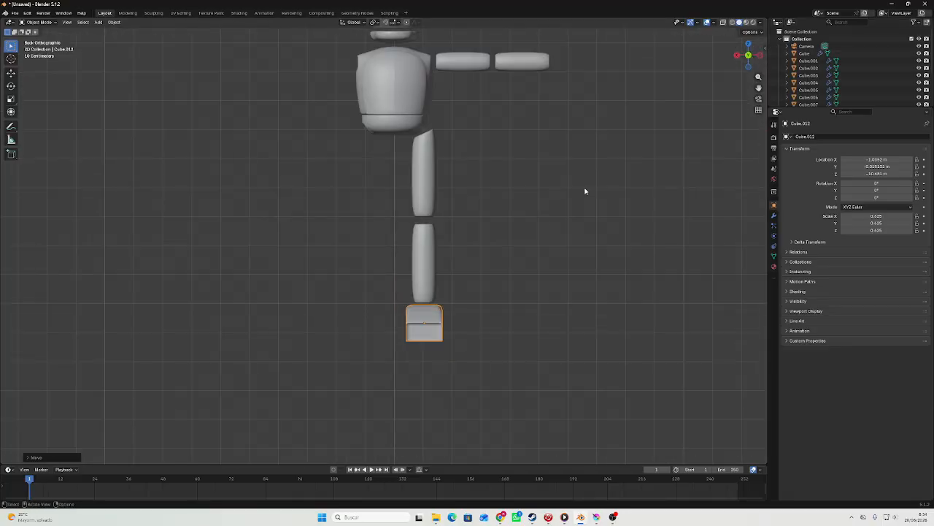
Flatten the foot along Z to a scale of about 0.41 and narrow it along X.
{"action": "key", "text": "s"}
{"action": "key", "text": "z"}
{"action": "left_click", "coordinate": [632, 267]}
{"action": "scroll", "coordinate": [632, 265], "scroll_direction": "up", "scroll_amount": 3}
{"action": "key", "text": "s"}
{"action": "key", "text": "x"}
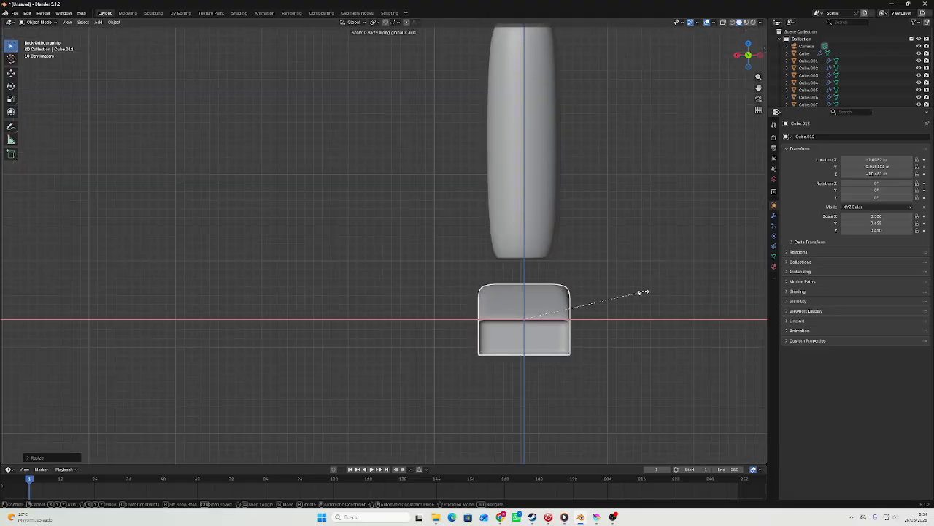
{"action": "left_click", "coordinate": [626, 296]}
Enlarge the flattened foot slightly and adjust its height to leave a small gap below the leg.
{"action": "key", "text": "s"}
{"action": "left_click", "coordinate": [640, 289]}
{"action": "key", "text": "g"}
{"action": "key", "text": "z"}
{"action": "left_click", "coordinate": [640, 275]}
{"action": "key", "text": "s"}
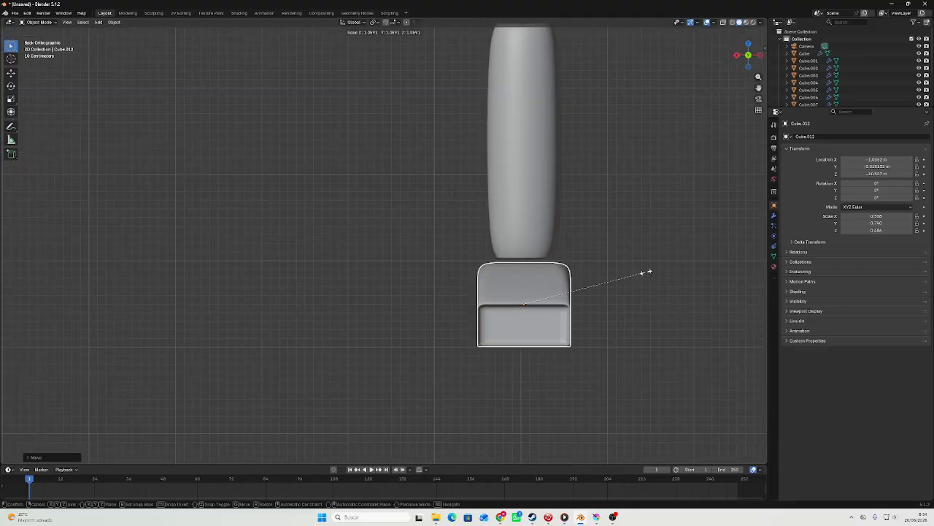
{"action": "left_click", "coordinate": [647, 271]}
{"action": "key", "text": "g"}
{"action": "key", "text": "z"}
{"action": "left_click", "coordinate": [648, 277]}
Shorten the foot along Y to a scale of about 0.57 and reposition it under the leg in side view.
{"action": "scroll", "coordinate": [617, 251], "scroll_direction": "down", "scroll_amount": 7}
{"action": "middle_click_drag", "start_coordinate": [615, 249], "coordinate": [548, 229]}
{"action": "scroll", "coordinate": [529, 229], "scroll_direction": "up", "scroll_amount": 2}
{"action": "left_click", "coordinate": [750, 57]}
{"action": "scroll", "coordinate": [491, 253], "scroll_direction": "up", "scroll_amount": 4}
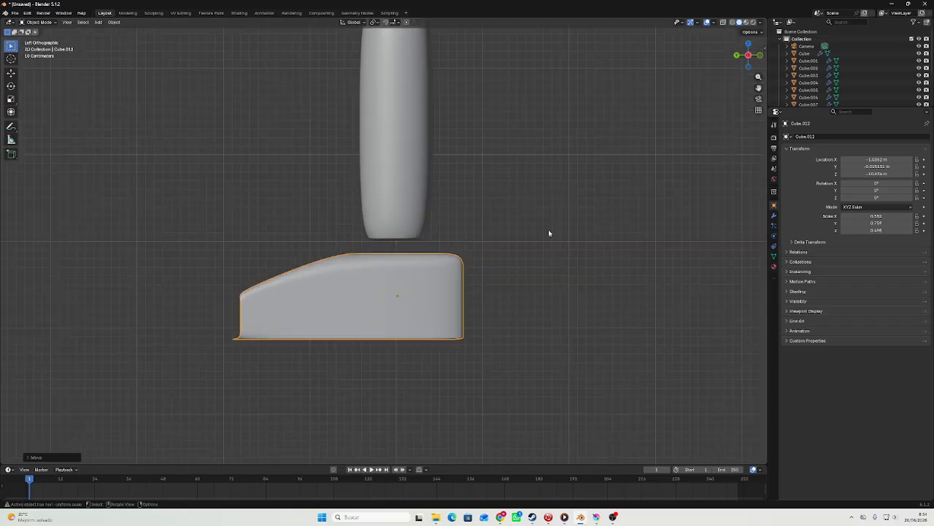
{"action": "key", "text": "s"}
{"action": "key", "text": "y"}
{"action": "left_click", "coordinate": [543, 254]}
{"action": "key", "text": "g"}
{"action": "left_click", "coordinate": [544, 254]}
{"action": "scroll", "coordinate": [584, 255], "scroll_direction": "down", "scroll_amount": 6}
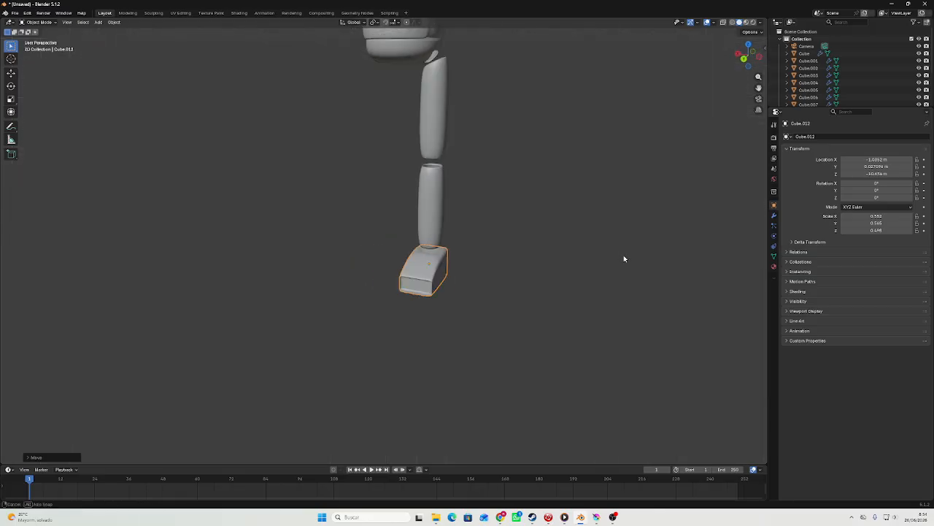
Move both leg segments and the foot together about 0.07 m along X toward the body's centre in front view.
{"action": "middle_click_drag", "start_coordinate": [624, 255], "coordinate": [475, 274]}
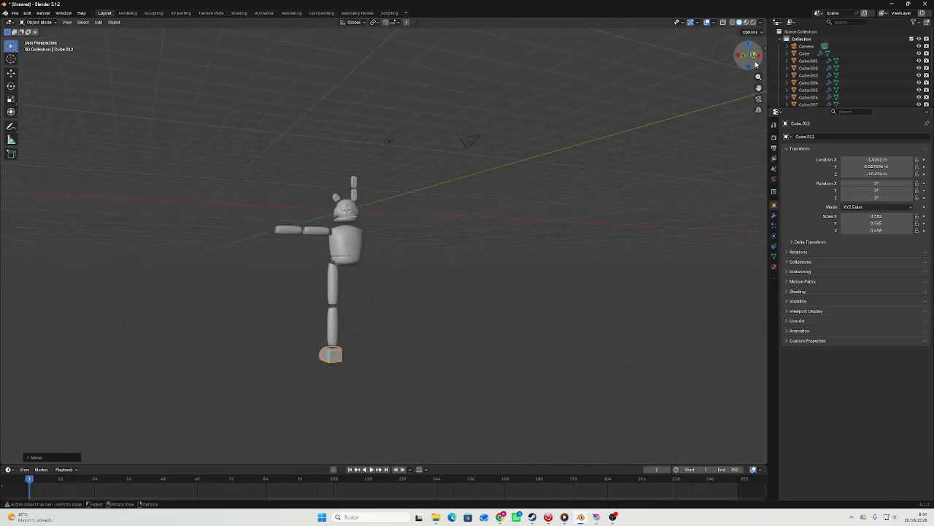
{"action": "left_click", "coordinate": [743, 54]}
{"action": "scroll", "coordinate": [376, 210], "scroll_direction": "up", "scroll_amount": 3}
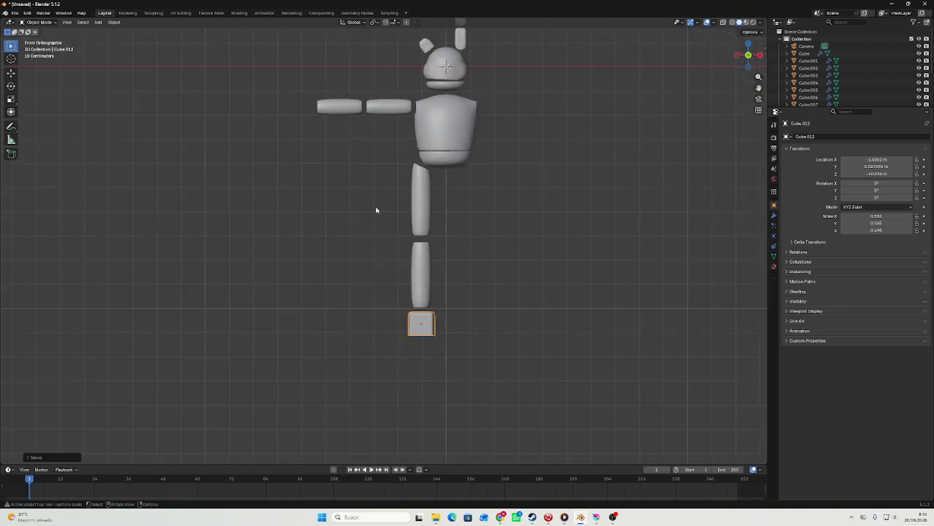
{"action": "left_click_drag", "start_coordinate": [429, 266], "coordinate": [429, 264]}
{"action": "scroll", "coordinate": [492, 278], "scroll_direction": "up", "scroll_amount": 3}
{"action": "key", "text": "g"}
{"action": "key", "text": "z"}
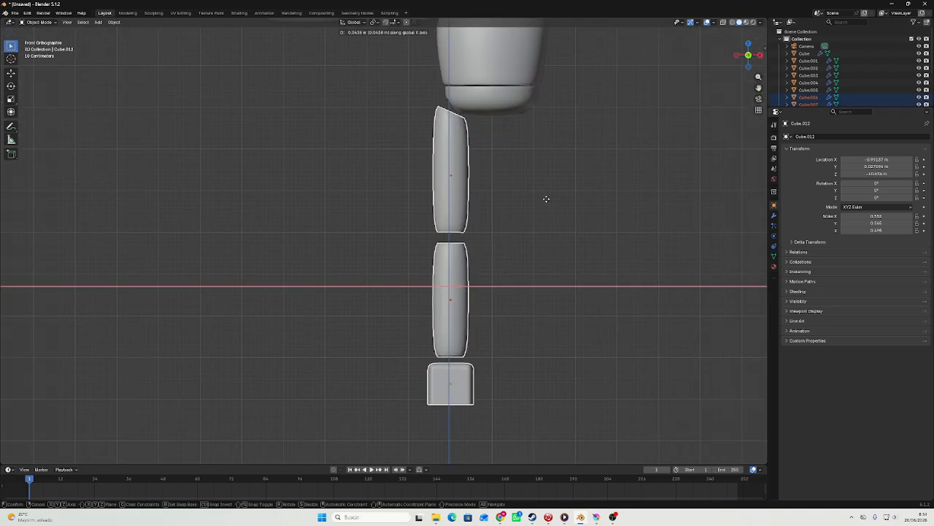
{"action": "left_click", "coordinate": [544, 203]}
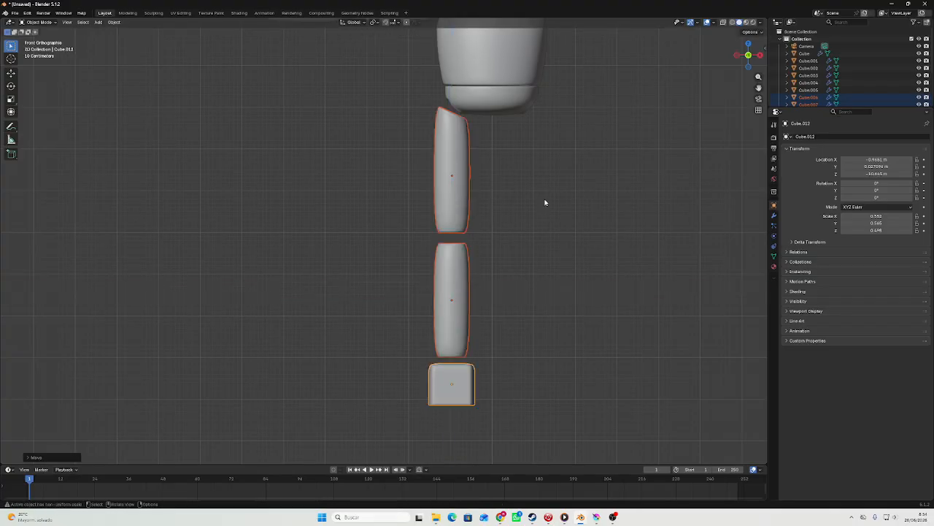
Deselect the leg parts and examine the whole figure's proportions, ending in the back orthographic view.
{"action": "middle_click_drag", "start_coordinate": [545, 203], "coordinate": [636, 214]}
{"action": "scroll", "coordinate": [636, 215], "scroll_direction": "down", "scroll_amount": 3}
{"action": "left_click", "coordinate": [530, 232]}
{"action": "middle_click_drag", "start_coordinate": [529, 232], "coordinate": [599, 342]}
{"action": "middle_click_drag", "start_coordinate": [598, 341], "coordinate": [587, 280]}
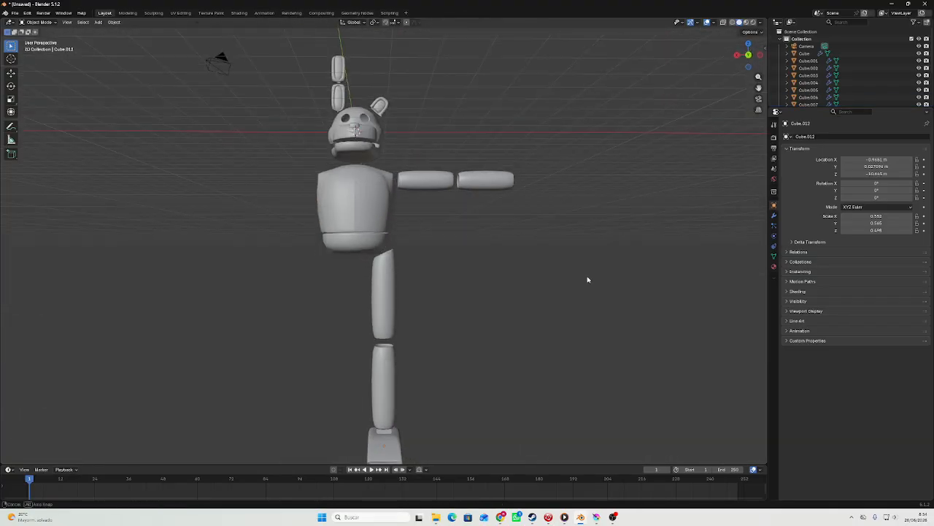
{"action": "left_click", "coordinate": [748, 54]}
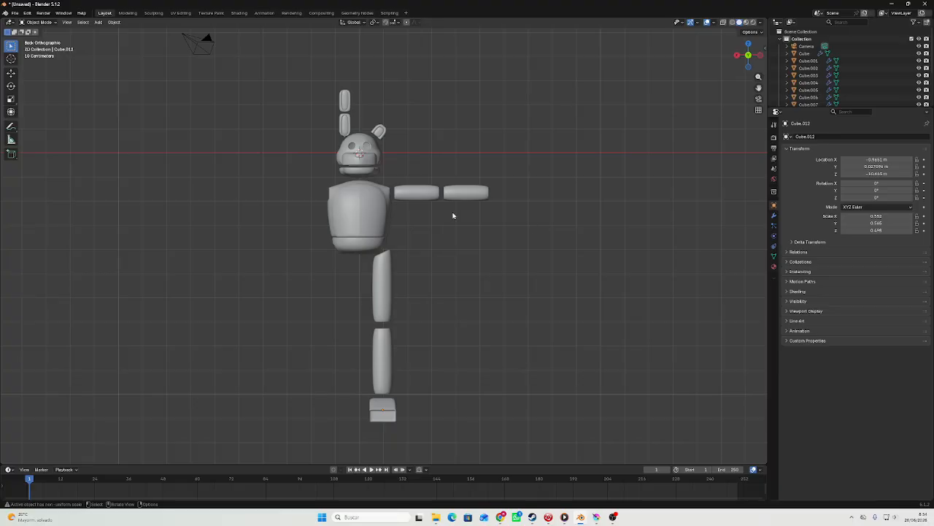
Raise the foot slightly along Z to narrow the gap below the lower leg in the back view.
{"action": "scroll", "coordinate": [468, 208], "scroll_direction": "up", "scroll_amount": 5}
{"action": "scroll", "coordinate": [464, 197], "scroll_direction": "down", "scroll_amount": 6}
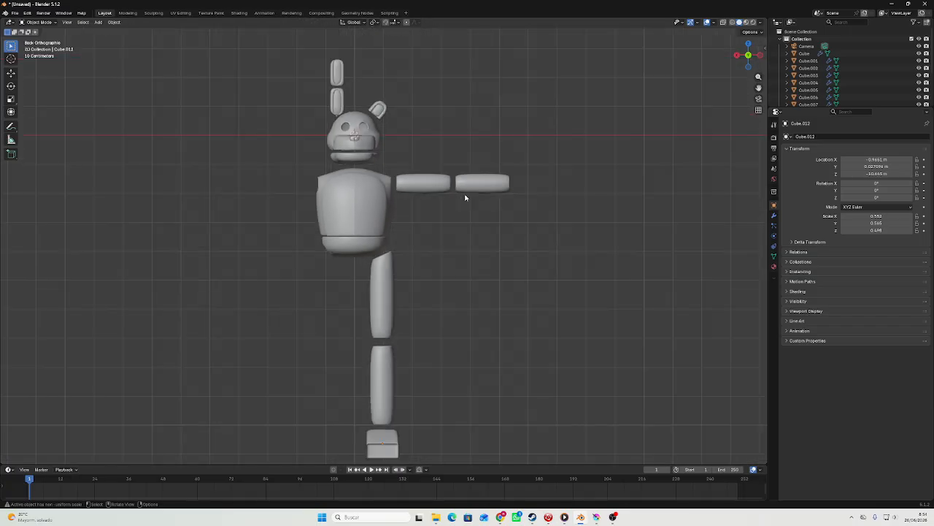
{"action": "scroll", "coordinate": [466, 198], "scroll_direction": "up", "scroll_amount": 6}
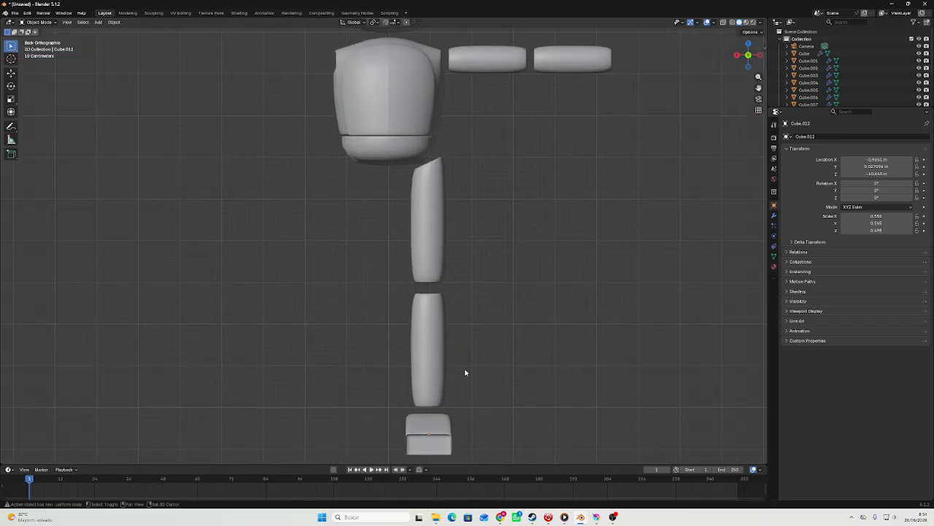
{"action": "middle_click_drag", "start_coordinate": [465, 373], "coordinate": [457, 244], "text": "shift"}
{"action": "left_click", "coordinate": [425, 311]}
{"action": "scroll", "coordinate": [445, 339], "scroll_direction": "up", "scroll_amount": 4}
{"action": "key", "text": "g"}
{"action": "key", "text": "x"}
{"action": "key", "text": "z"}
{"action": "left_click", "coordinate": [471, 371]}
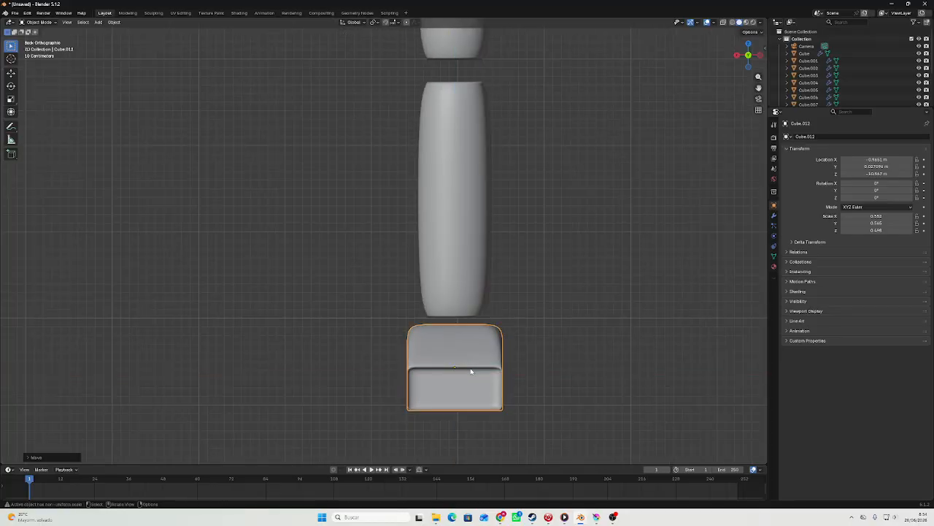
Add a new cube mesh to the scene for building the toe.
{"action": "scroll", "coordinate": [493, 343], "scroll_direction": "down", "scroll_amount": 4}
{"action": "scroll", "coordinate": [462, 266], "scroll_direction": "down", "scroll_amount": 5}
{"action": "middle_click_drag", "start_coordinate": [414, 230], "coordinate": [435, 301], "text": "shift"}
{"action": "scroll", "coordinate": [398, 347], "scroll_direction": "up", "scroll_amount": 5}
{"action": "scroll", "coordinate": [436, 306], "scroll_direction": "up", "scroll_amount": 4}
{"action": "scroll", "coordinate": [434, 300], "scroll_direction": "down", "scroll_amount": 6}
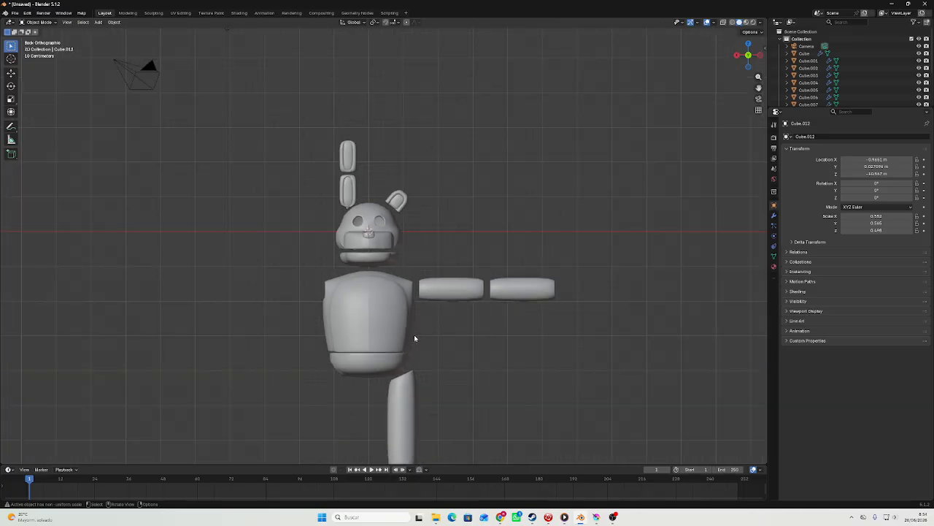
{"action": "middle_click_drag", "start_coordinate": [409, 349], "coordinate": [363, 186], "text": "shift"}
{"action": "scroll", "coordinate": [374, 223], "scroll_direction": "up", "scroll_amount": 5}
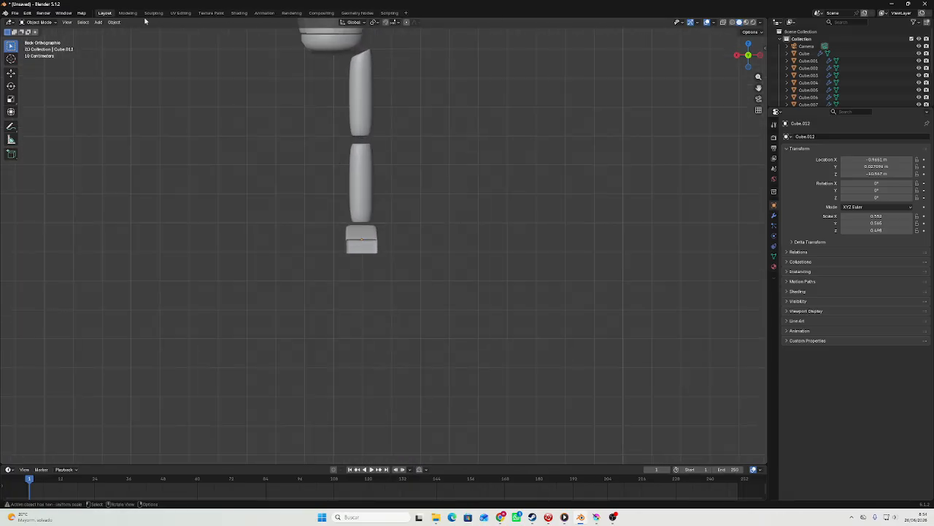
{"action": "left_click", "coordinate": [98, 23]}
{"action": "mouse_move", "coordinate": [110, 34]}
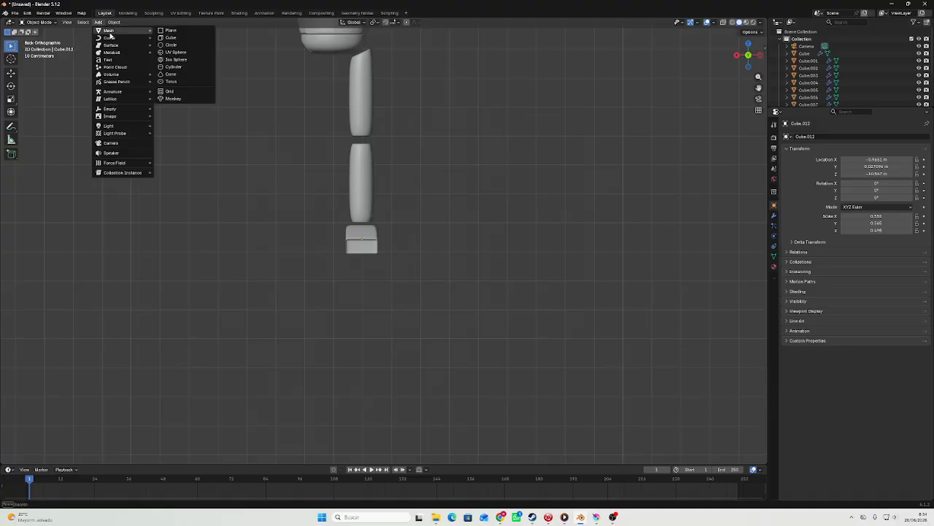
{"action": "left_click", "coordinate": [190, 38]}
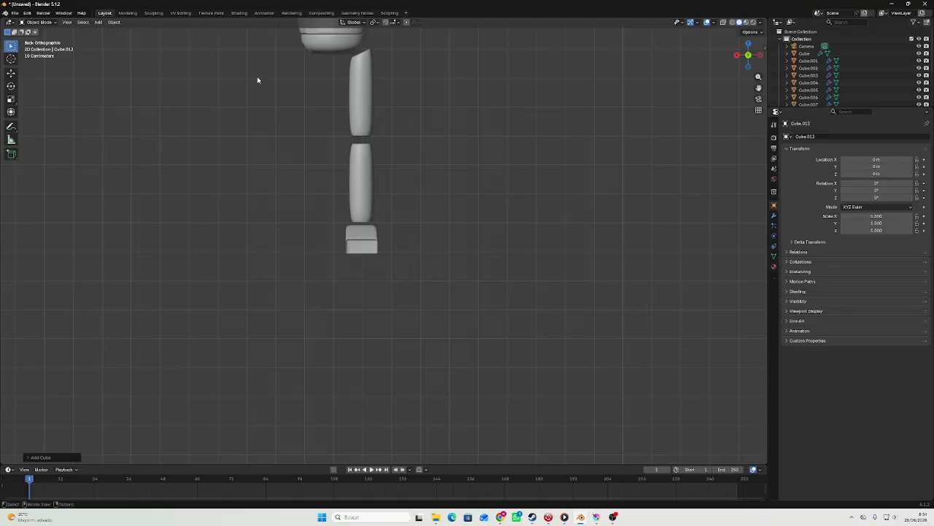
Apply smooth shading to the new cube at the head's position.
{"action": "scroll", "coordinate": [258, 79], "scroll_direction": "down", "scroll_amount": 3}
{"action": "scroll", "coordinate": [361, 80], "scroll_direction": "up", "scroll_amount": 2}
{"action": "middle_click_drag", "start_coordinate": [369, 73], "coordinate": [388, 234], "text": "shift"}
{"action": "scroll", "coordinate": [388, 234], "scroll_direction": "up", "scroll_amount": 5}
{"action": "right_click", "coordinate": [384, 205]}
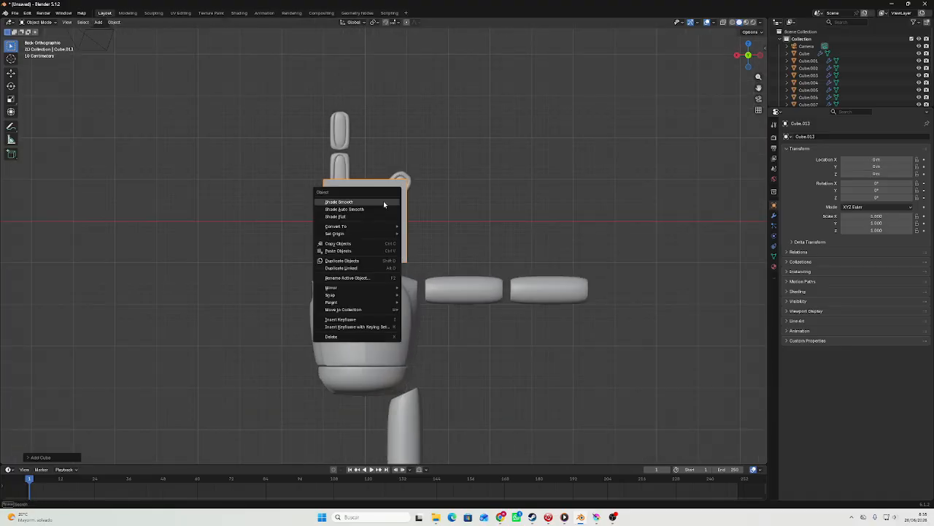
{"action": "left_click", "coordinate": [384, 204]}
Apply smooth shading to the upper leg, the torso and the pelvis one after another.
{"action": "scroll", "coordinate": [406, 349], "scroll_direction": "down", "scroll_amount": 5}
{"action": "left_click", "coordinate": [393, 313]}
{"action": "right_click", "coordinate": [393, 312]}
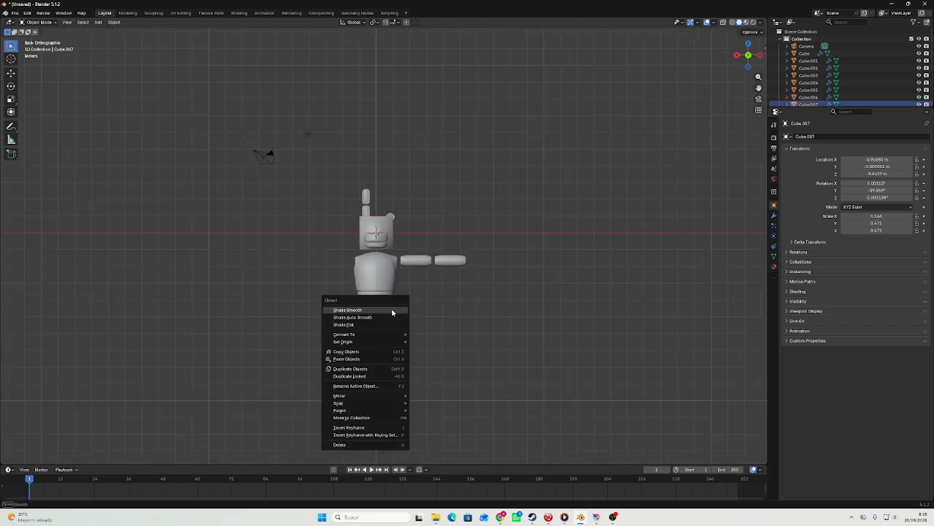
{"action": "left_click", "coordinate": [392, 309]}
{"action": "left_click", "coordinate": [379, 283]}
{"action": "right_click", "coordinate": [379, 284]}
{"action": "left_click", "coordinate": [378, 282]}
{"action": "left_click", "coordinate": [378, 297]}
{"action": "right_click", "coordinate": [378, 298]}
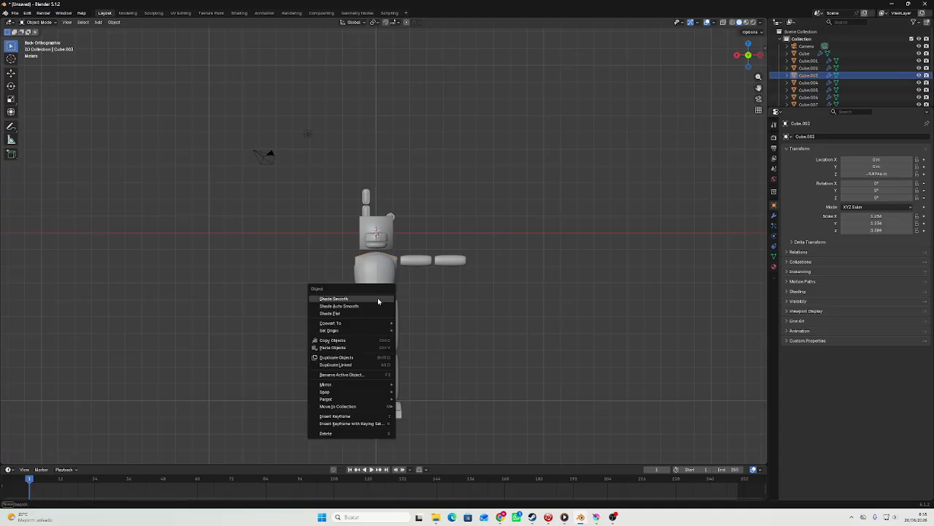
{"action": "left_click", "coordinate": [378, 297]}
Apply smooth shading to the foot.
{"action": "left_click", "coordinate": [387, 417]}
{"action": "right_click", "coordinate": [387, 417]}
{"action": "left_click", "coordinate": [387, 415]}
{"action": "right_click", "coordinate": [392, 393]}
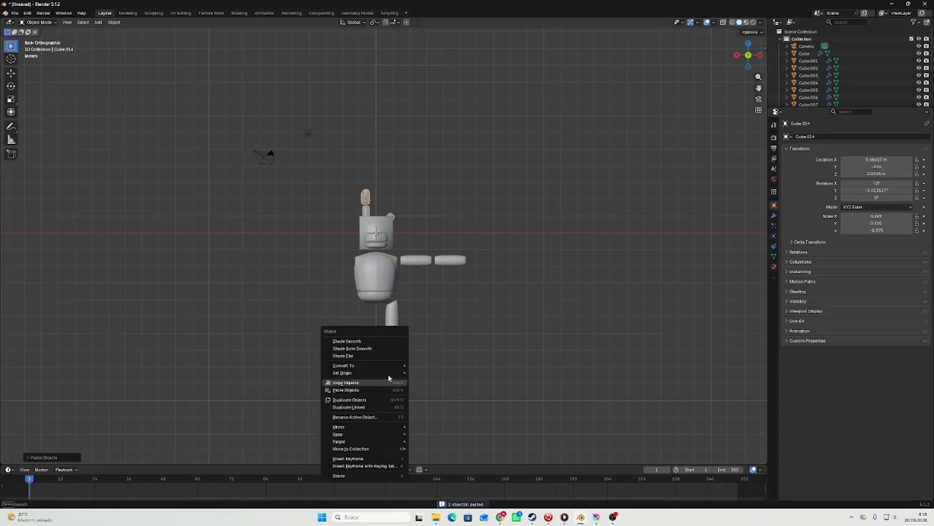
{"action": "right_click", "coordinate": [409, 399]}
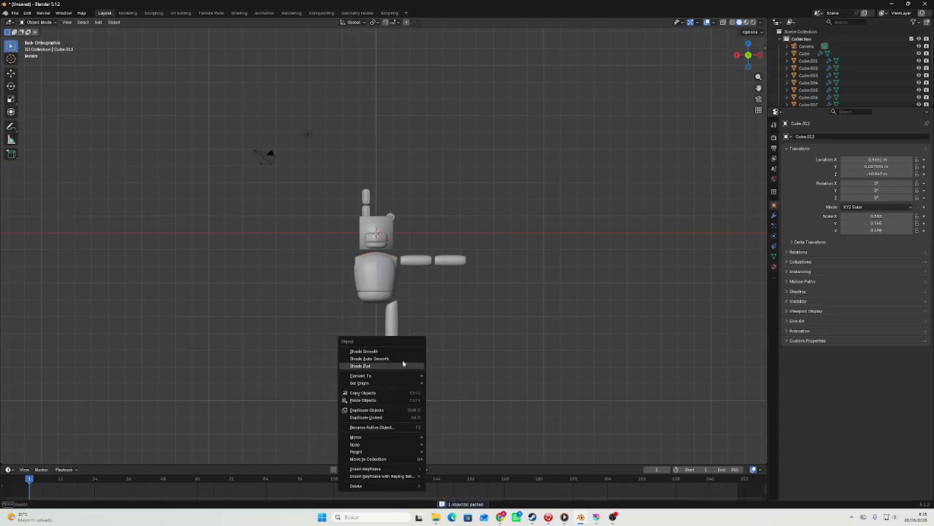
{"action": "left_click", "coordinate": [403, 352]}
{"action": "scroll", "coordinate": [407, 320], "scroll_direction": "up", "scroll_amount": 3}
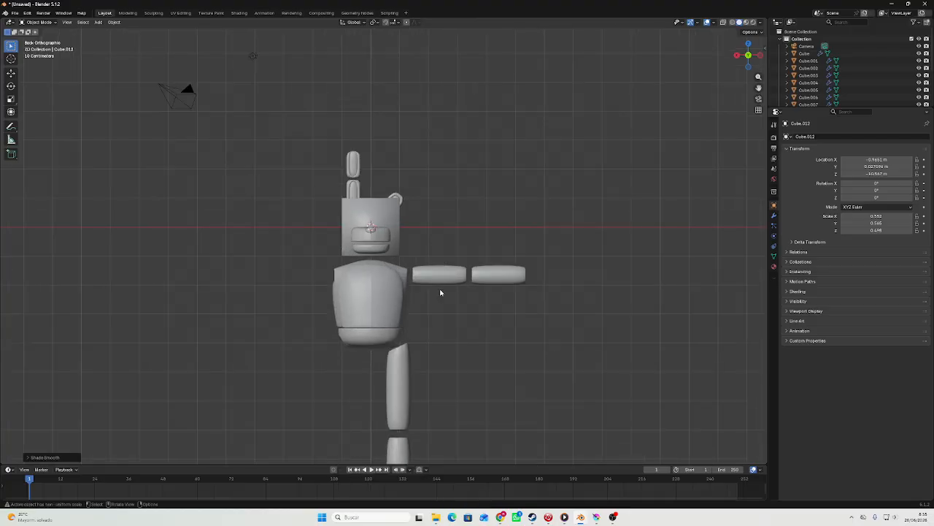
Shade the cube smooth once more and move it up along Z to about 5.16 m, clear above the head.
{"action": "left_click", "coordinate": [393, 227]}
{"action": "right_click", "coordinate": [397, 216]}
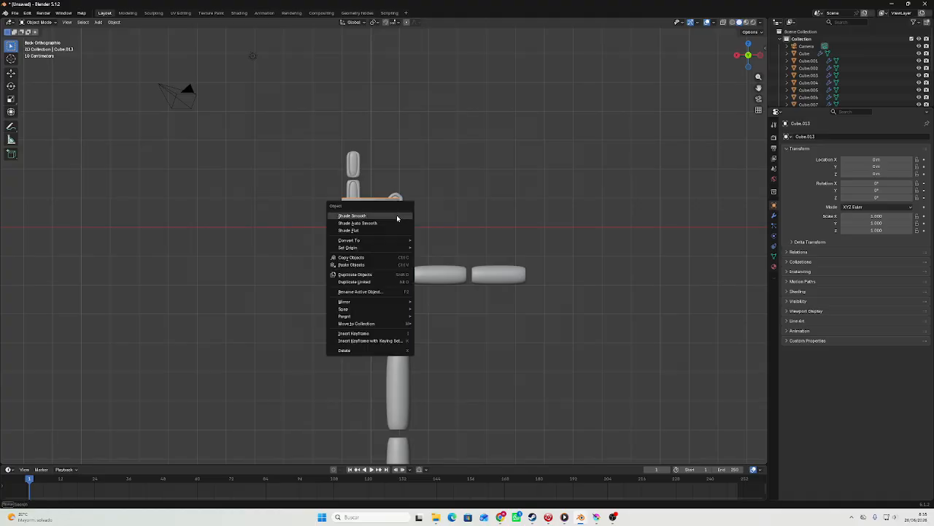
{"action": "left_click", "coordinate": [396, 215]}
{"action": "scroll", "coordinate": [396, 215], "scroll_direction": "up", "scroll_amount": 4}
{"action": "key", "text": "g"}
{"action": "key", "text": "z"}
{"action": "left_click", "coordinate": [388, 361]}
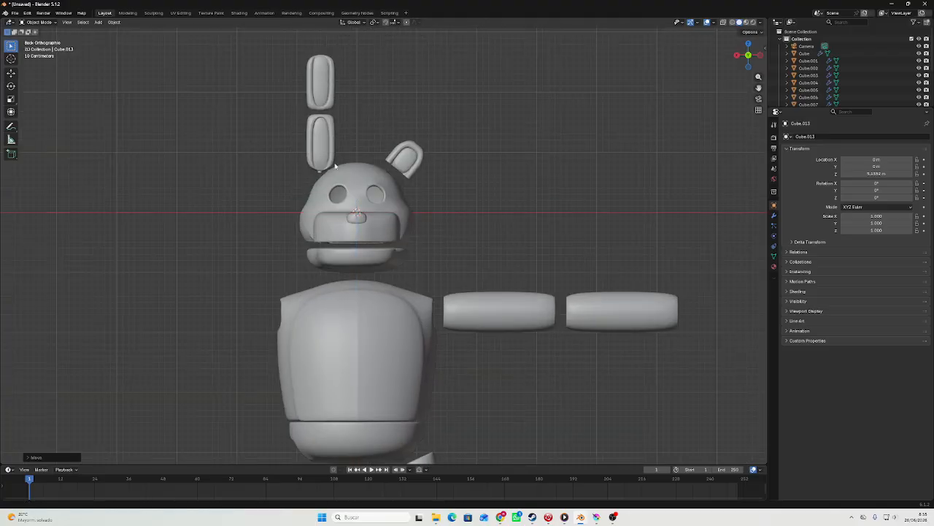
Apply smooth shading to the nose.
{"action": "left_click", "coordinate": [359, 219]}
{"action": "right_click", "coordinate": [359, 219]}
{"action": "left_click", "coordinate": [358, 218]}
{"action": "middle_click_drag", "start_coordinate": [358, 219], "coordinate": [375, 319], "text": "shift"}
{"action": "middle_click_drag", "start_coordinate": [409, 182], "coordinate": [382, 367], "text": "shift"}
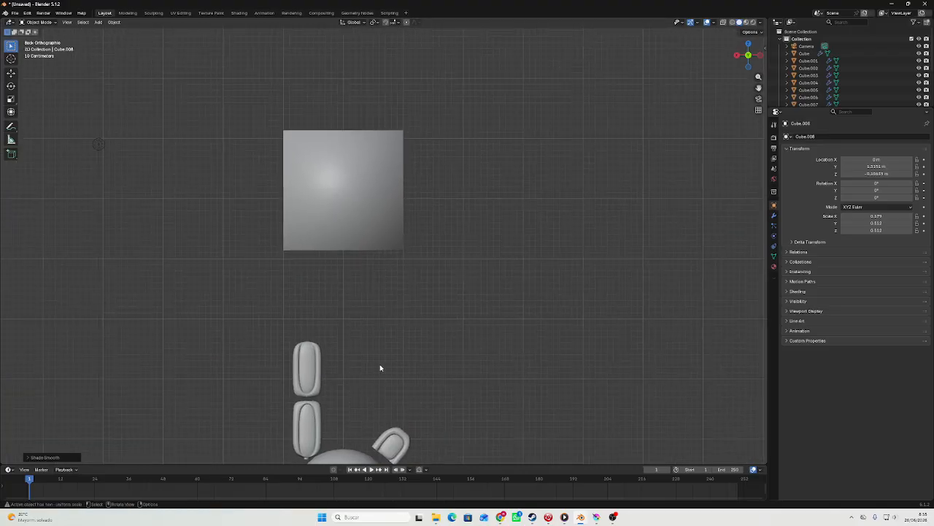
Reshape the raised cube into a longer block with a sloped upper front and add a level 2 subdivision surface.
{"action": "middle_click_drag", "start_coordinate": [314, 165], "coordinate": [340, 244]}
{"action": "left_click", "coordinate": [396, 232]}
{"action": "key", "text": "Tab"}
{"action": "scroll", "coordinate": [396, 232], "scroll_direction": "down", "scroll_amount": 5}
{"action": "left_click", "coordinate": [466, 226]}
{"action": "key", "text": "alt+a"}
{"action": "key", "text": "g"}
{"action": "left_click", "coordinate": [433, 246]}
{"action": "key", "text": "Tab"}
{"action": "key", "text": "ctrl+2"}
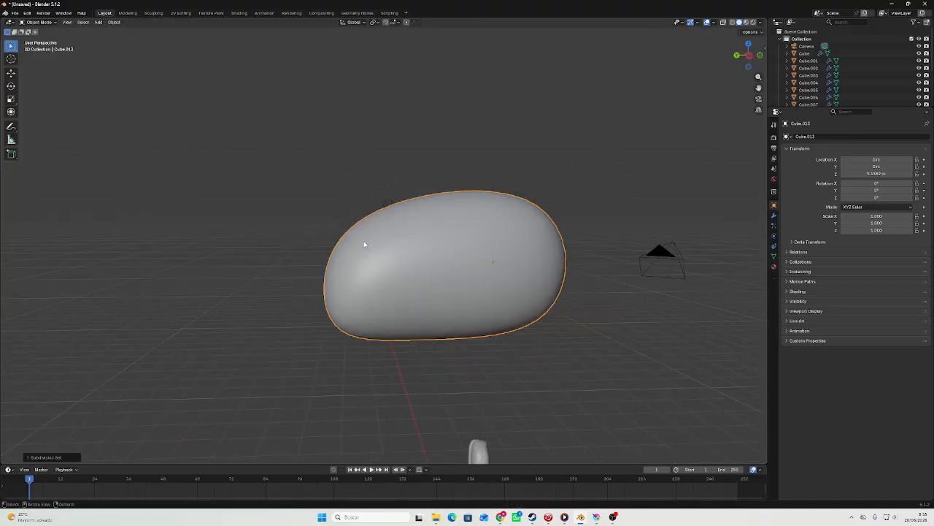
Shade the sloped block smooth and add four evenly spaced loop cuts across its width.
{"action": "scroll", "coordinate": [367, 244], "scroll_direction": "down", "scroll_amount": 3}
{"action": "right_click", "coordinate": [397, 244]}
{"action": "left_click", "coordinate": [396, 244]}
{"action": "middle_click_drag", "start_coordinate": [397, 243], "coordinate": [472, 210]}
{"action": "key", "text": "Tab"}
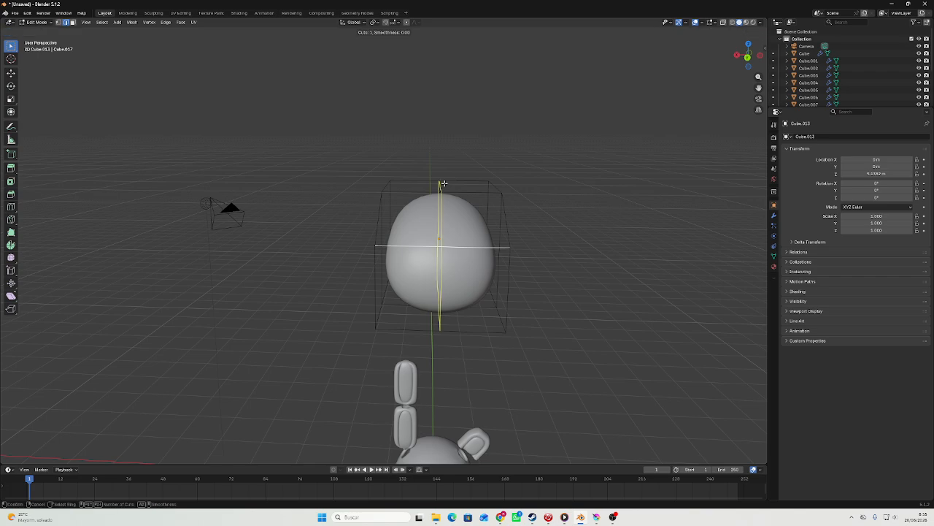
{"action": "scroll", "coordinate": [443, 183], "scroll_direction": "up", "scroll_amount": 3}
{"action": "left_click", "coordinate": [445, 184]}
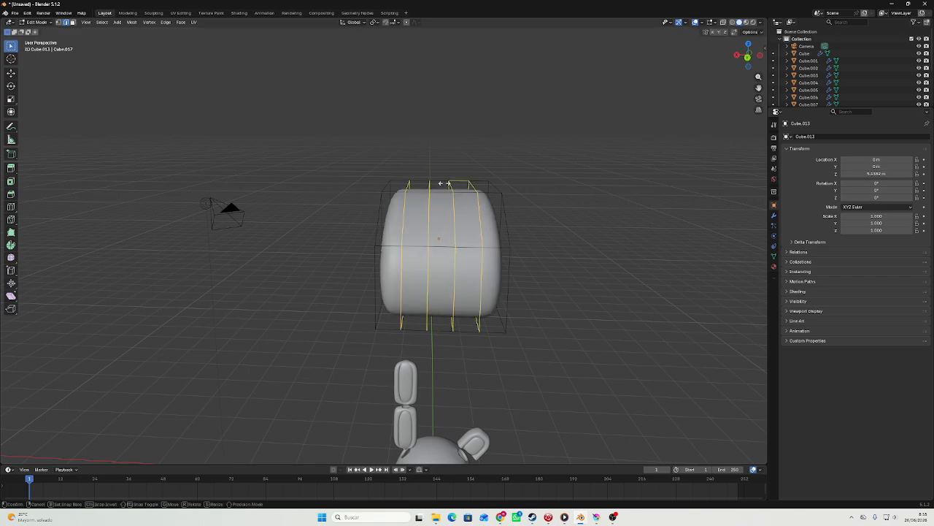
{"action": "middle_click_drag", "start_coordinate": [445, 183], "coordinate": [428, 252]}
Add two horizontal loop cuts around the sides of the sloped block.
{"action": "key", "text": "ctrl+r"}
{"action": "scroll", "coordinate": [337, 298], "scroll_direction": "up", "scroll_amount": 1}
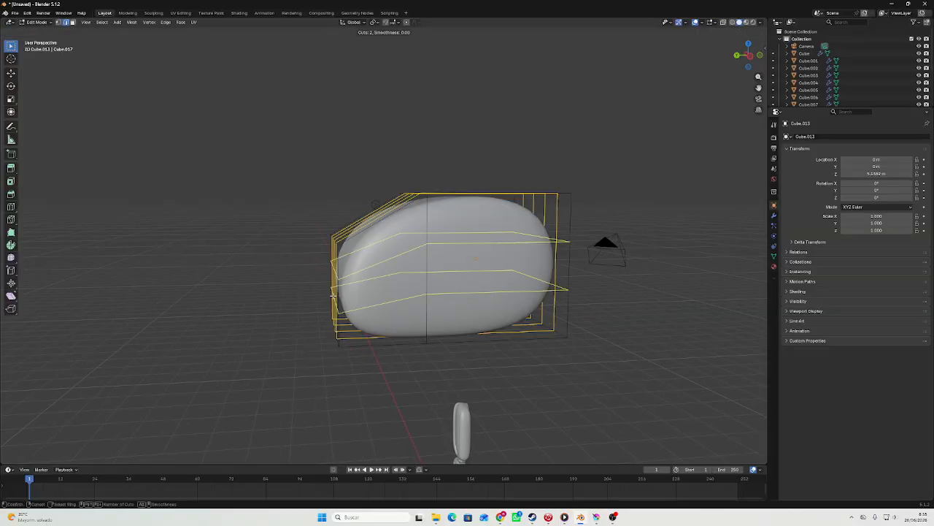
{"action": "left_click", "coordinate": [335, 298]}
{"action": "key", "text": "Tab"}
{"action": "middle_click_drag", "start_coordinate": [337, 298], "coordinate": [251, 294]}
{"action": "key", "text": "Tab"}
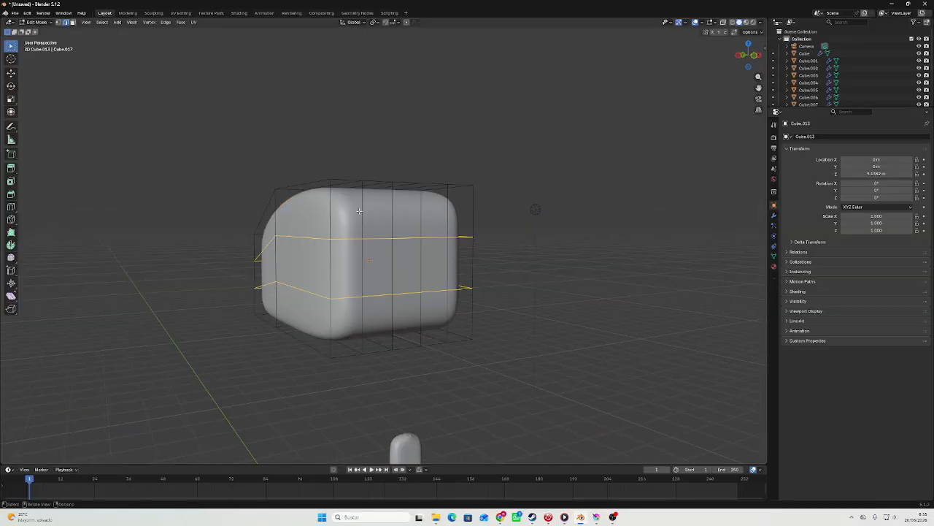
Add three loop cuts across the block's straight rear section and two across its sloped front section.
{"action": "middle_click_drag", "start_coordinate": [359, 211], "coordinate": [423, 232]}
{"action": "left_click", "coordinate": [434, 216]}
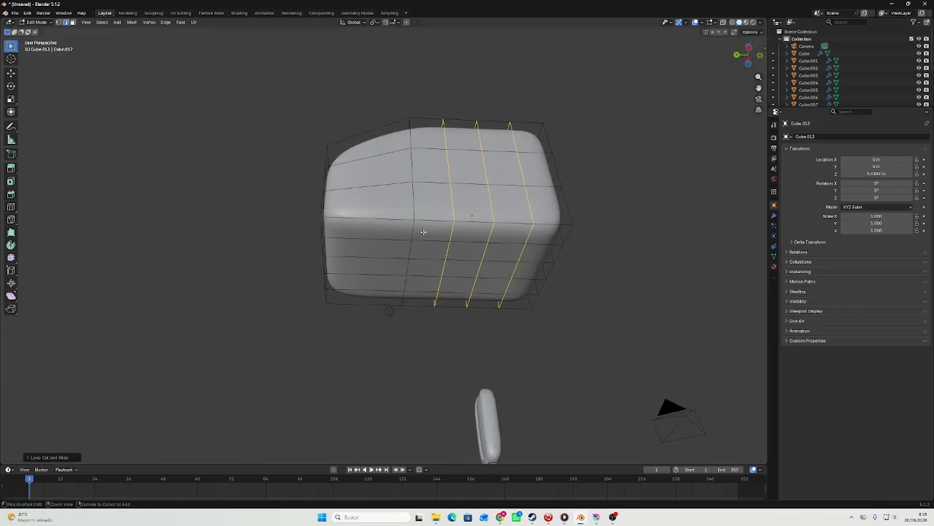
{"action": "left_click", "coordinate": [362, 235]}
{"action": "key", "text": "Tab"}
Scale the sloped block to about 0.59 and move it down onto the foot in the back view.
{"action": "middle_click_drag", "start_coordinate": [363, 235], "coordinate": [534, 256]}
{"action": "scroll", "coordinate": [455, 280], "scroll_direction": "down", "scroll_amount": 4}
{"action": "scroll", "coordinate": [534, 256], "scroll_direction": "down", "scroll_amount": 4}
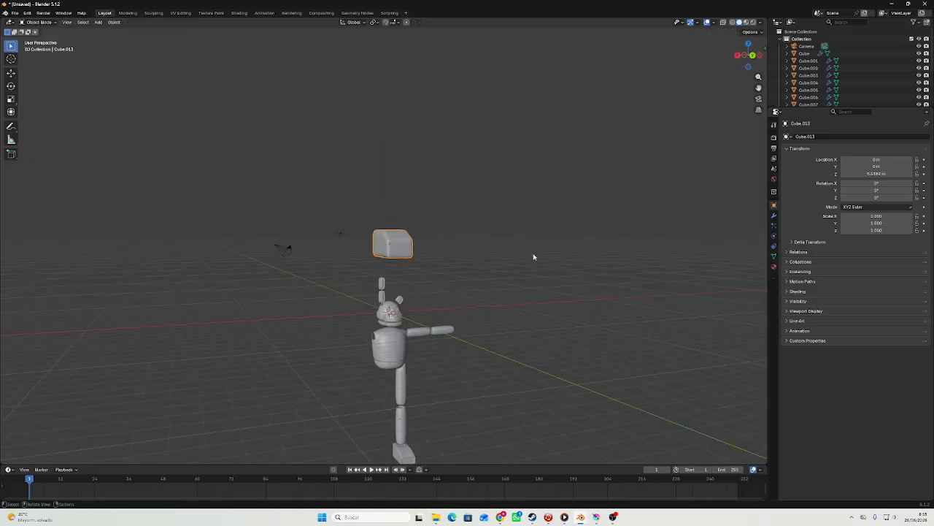
{"action": "left_click", "coordinate": [752, 59]}
{"action": "key", "text": "s"}
{"action": "left_click", "coordinate": [555, 156]}
{"action": "key", "text": "g"}
{"action": "left_click", "coordinate": [593, 303]}
{"action": "middle_click_drag", "start_coordinate": [566, 292], "coordinate": [564, 203], "text": "shift"}
{"action": "key", "text": "g"}
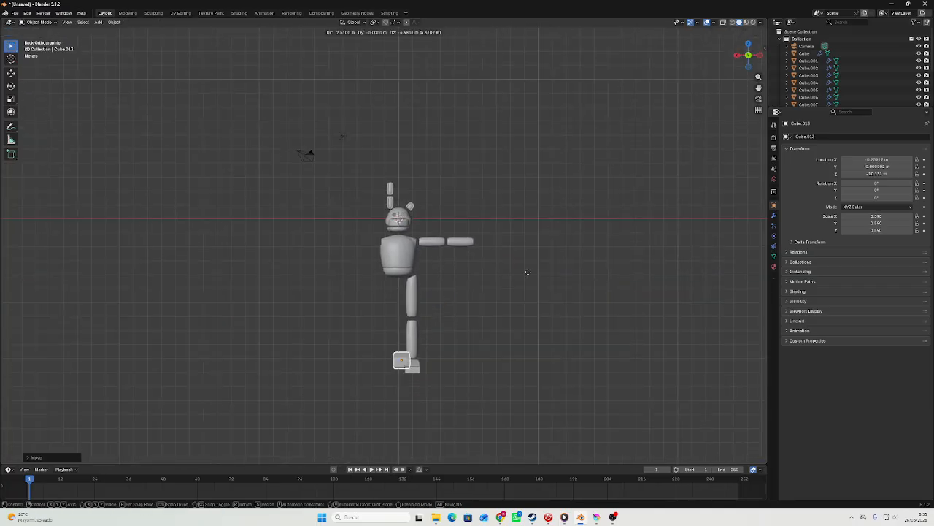
{"action": "left_click", "coordinate": [536, 279]}
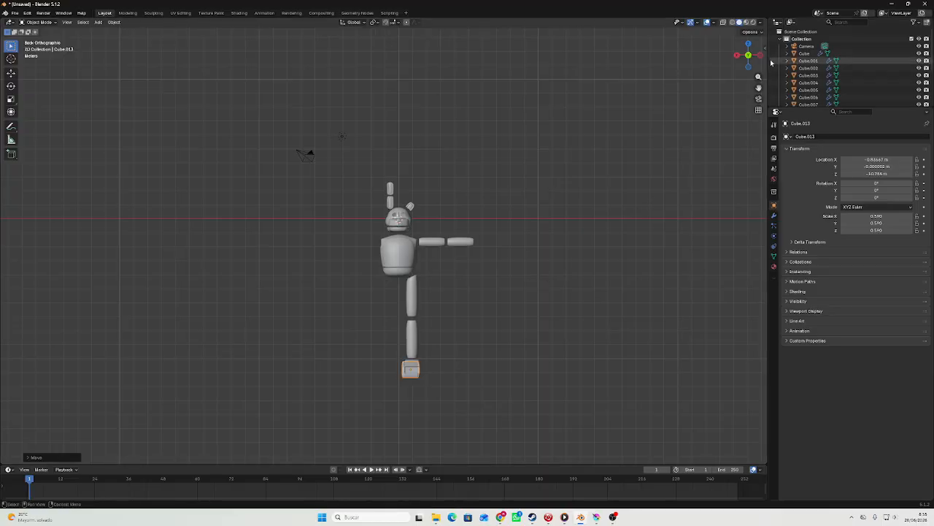
Scale the block down to about 0.233 and move it along Y to about 1.78 m, in front of the foot.
{"action": "left_click", "coordinate": [760, 56]}
{"action": "scroll", "coordinate": [490, 336], "scroll_direction": "up", "scroll_amount": 3}
{"action": "middle_click_drag", "start_coordinate": [490, 336], "coordinate": [546, 189], "text": "shift"}
{"action": "scroll", "coordinate": [569, 252], "scroll_direction": "up", "scroll_amount": 4}
{"action": "key", "text": "s"}
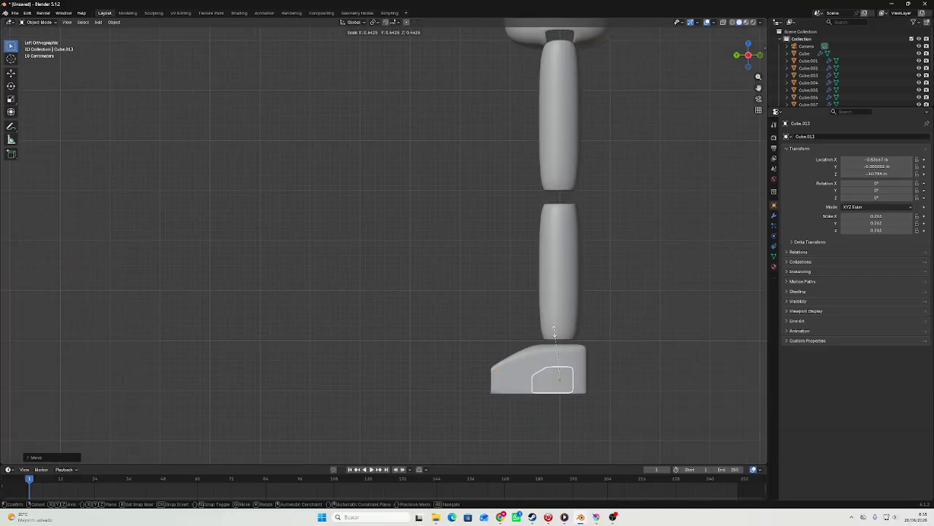
{"action": "left_click", "coordinate": [552, 338]}
{"action": "key", "text": "g"}
{"action": "key", "text": "y"}
{"action": "left_click", "coordinate": [463, 335]}
{"action": "scroll", "coordinate": [444, 246], "scroll_direction": "up", "scroll_amount": 5}
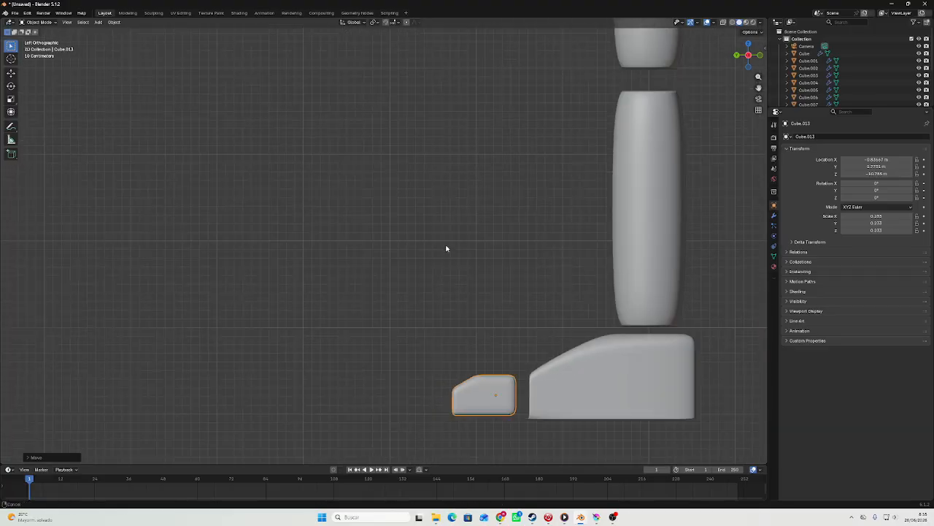
Stretch the toe block along Z to a scale of about 0.285.
{"action": "key", "text": "s"}
{"action": "key", "text": "z"}
{"action": "left_click", "coordinate": [463, 257]}
Set the toe block's X location to -0.9661 m to centre it on the foot.
{"action": "middle_click_drag", "start_coordinate": [460, 257], "coordinate": [519, 274]}
{"action": "scroll", "coordinate": [520, 274], "scroll_direction": "down", "scroll_amount": 6}
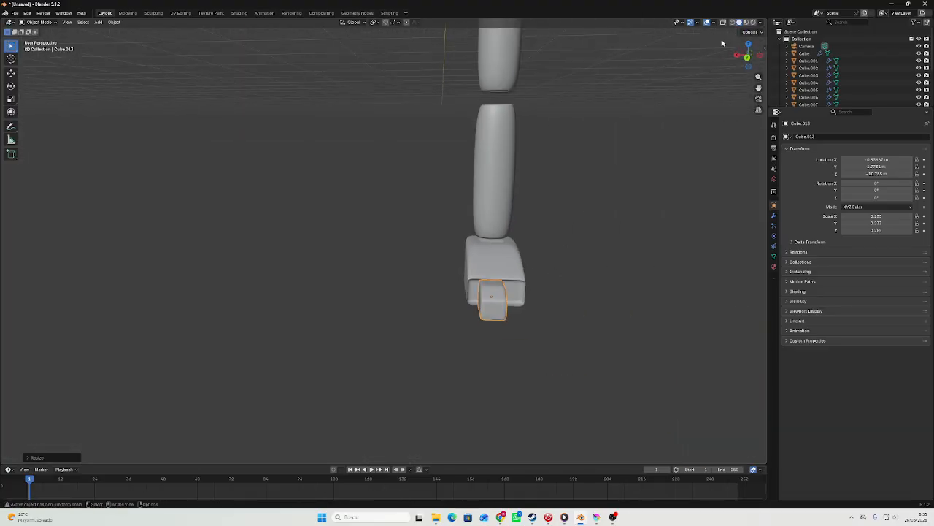
{"action": "left_click", "coordinate": [746, 58]}
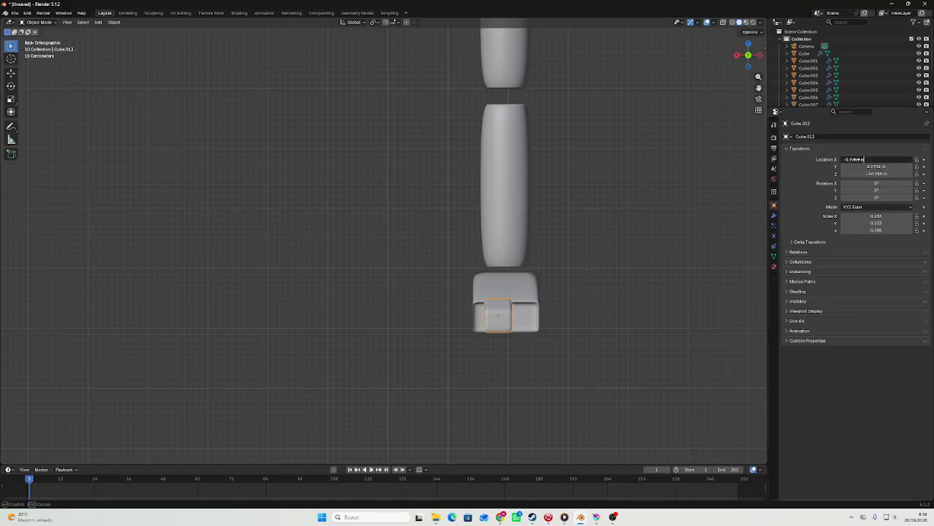
{"action": "scroll", "coordinate": [614, 239], "scroll_direction": "up", "scroll_amount": 3}
{"action": "middle_click_drag", "start_coordinate": [614, 240], "coordinate": [484, 189], "text": "shift"}
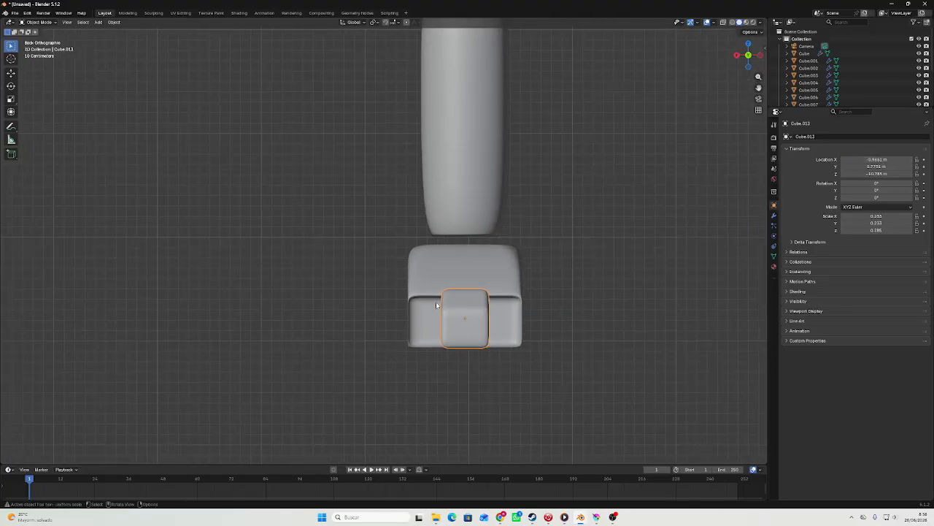
Reduce the toe block's Z scale to about 0.233 and adjust its height against the front of the foot.
{"action": "left_click", "coordinate": [492, 215]}
{"action": "left_click", "coordinate": [473, 311]}
{"action": "scroll", "coordinate": [496, 283], "scroll_direction": "up", "scroll_amount": 2}
{"action": "key", "text": "s"}
{"action": "left_click", "coordinate": [507, 292]}
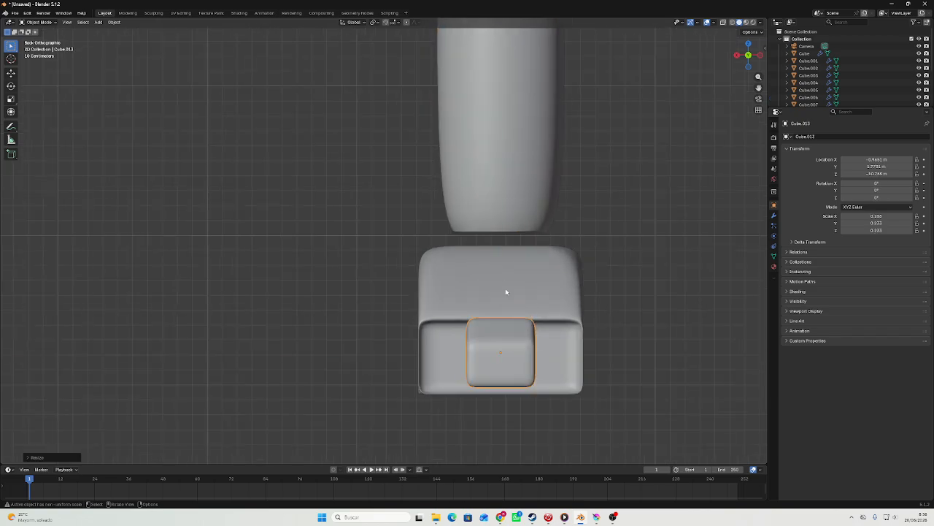
{"action": "key", "text": "g"}
{"action": "middle_click", "coordinate": [505, 293]}
{"action": "left_click", "coordinate": [505, 303]}
Stretch the toe block to a Z scale of about 0.276 and shift it vertically to about -10.80 m.
{"action": "key", "text": "s"}
{"action": "middle_click_drag", "start_coordinate": [504, 299], "coordinate": [409, 259]}
{"action": "left_click", "coordinate": [508, 287]}
{"action": "key", "text": "g"}
{"action": "middle_click", "coordinate": [508, 287]}
{"action": "left_click", "coordinate": [509, 279]}
Shrink the toe block to a scale of about 0.173 with Z 0.204 and lower it to about -10.86 m.
{"action": "left_click", "coordinate": [733, 55]}
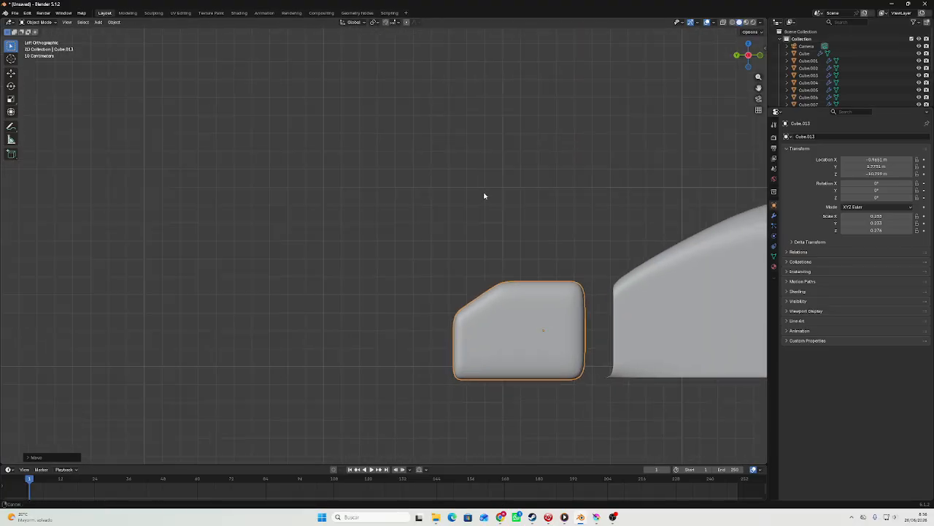
{"action": "middle_click_drag", "start_coordinate": [573, 181], "coordinate": [681, 127]}
{"action": "left_click", "coordinate": [744, 55]}
{"action": "key", "text": "s"}
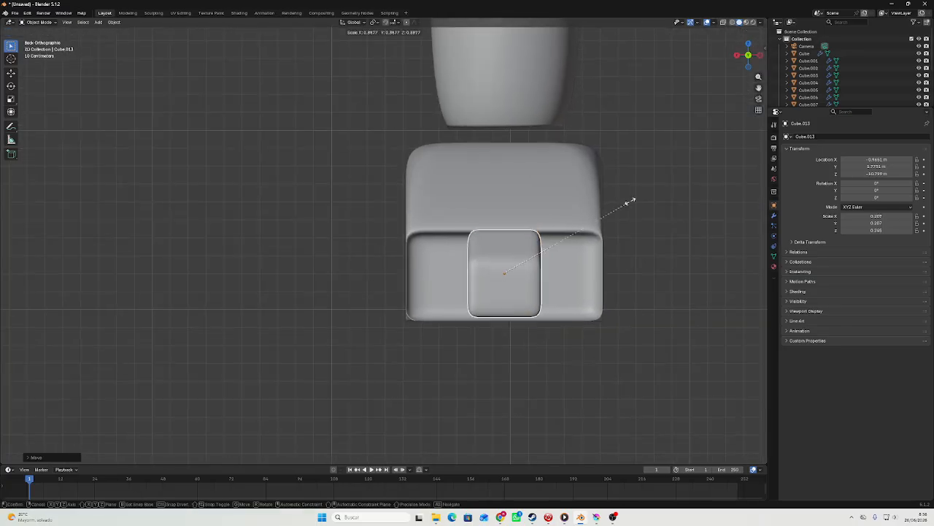
{"action": "left_click", "coordinate": [603, 210]}
{"action": "key", "text": "s"}
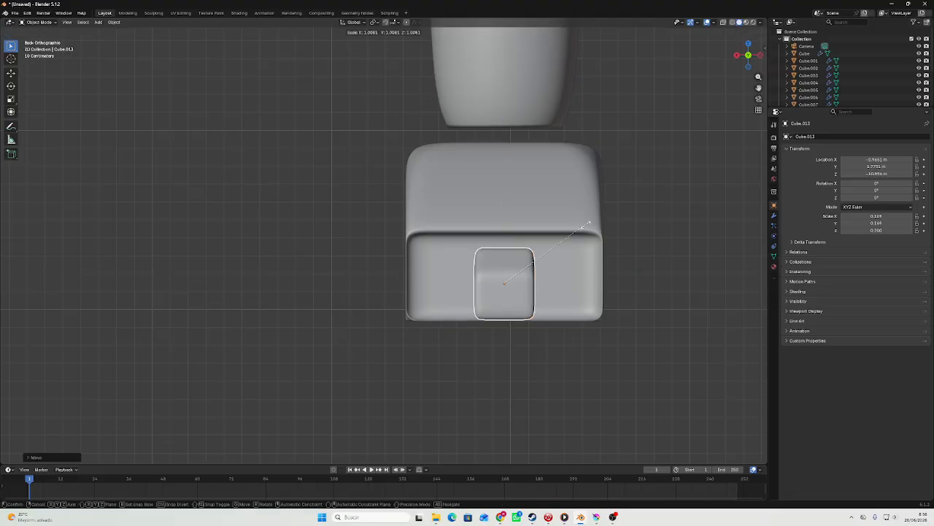
{"action": "left_click", "coordinate": [585, 226]}
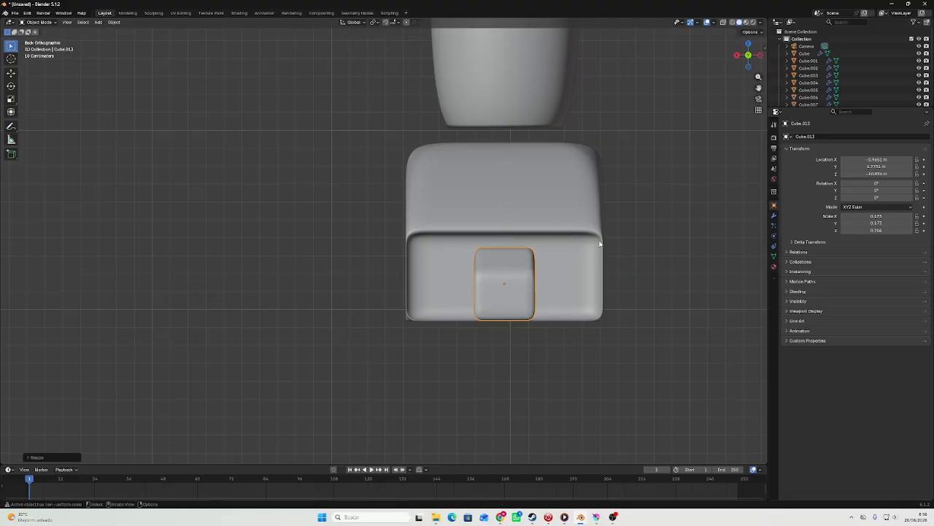
Stretch the toe block to a Z scale of about 0.252 and raise it to about -10.83 m in Z.
{"action": "key", "text": "s"}
{"action": "key", "text": "z"}
{"action": "left_click", "coordinate": [547, 223]}
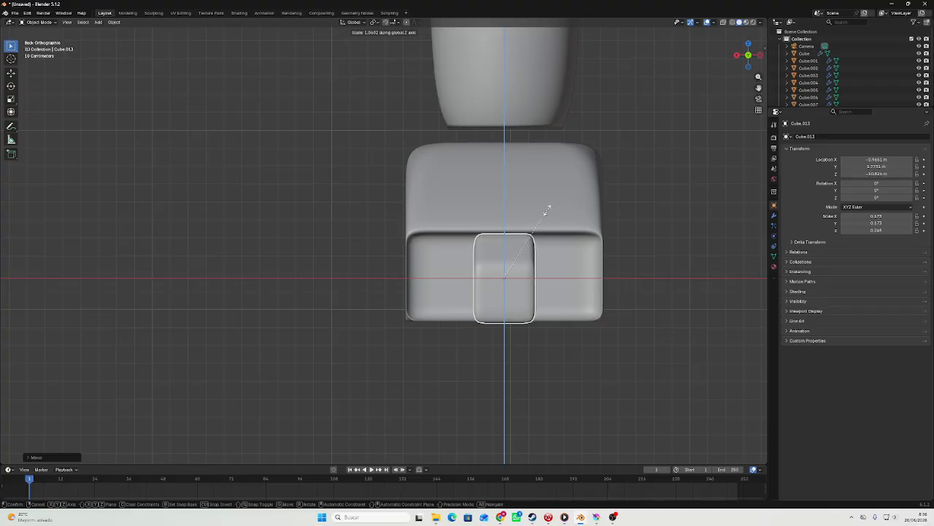
{"action": "left_click", "coordinate": [548, 211]}
{"action": "left_click", "coordinate": [646, 283]}
{"action": "scroll", "coordinate": [646, 283], "scroll_direction": "down", "scroll_amount": 3}
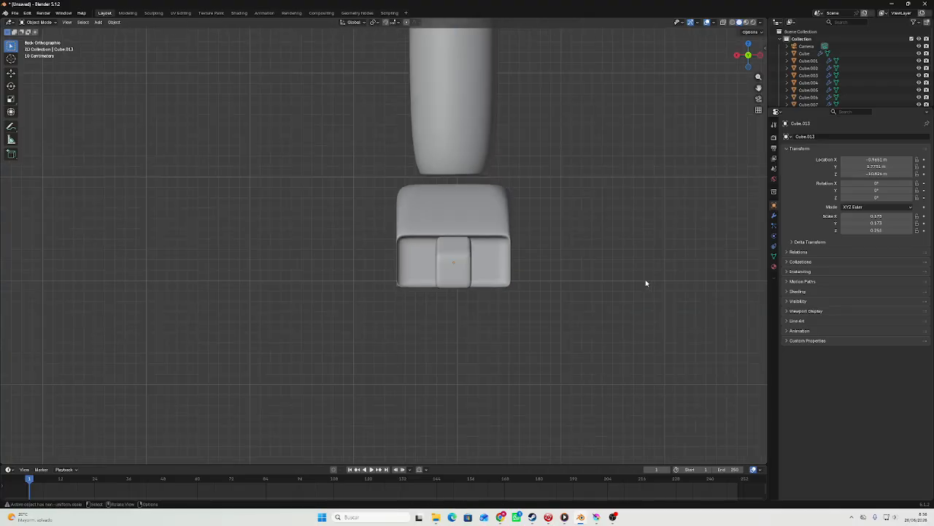
{"action": "scroll", "coordinate": [446, 269], "scroll_direction": "up", "scroll_amount": 3}
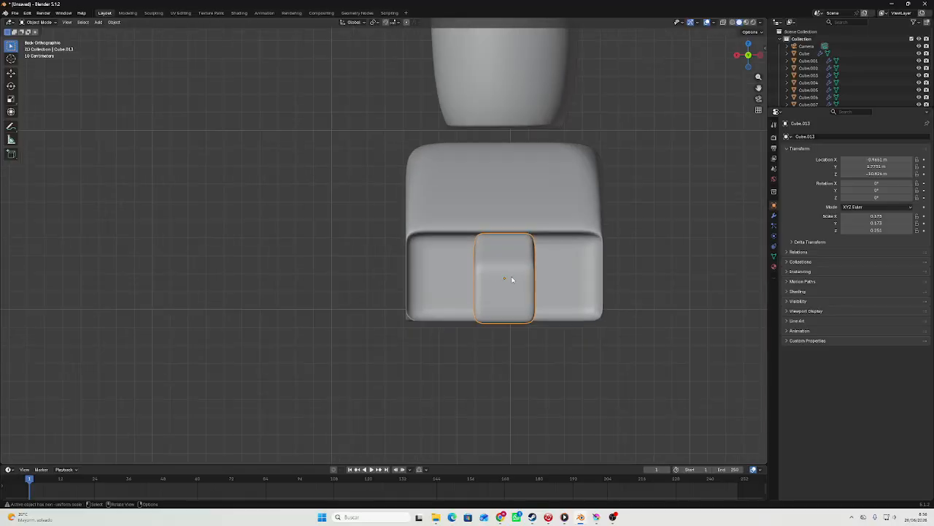
Duplicate the toe block and place the copy beside the middle toe at about -0.60 m in X.
{"action": "key", "text": "ctrl+c"}
{"action": "key", "text": "ctrl+v"}
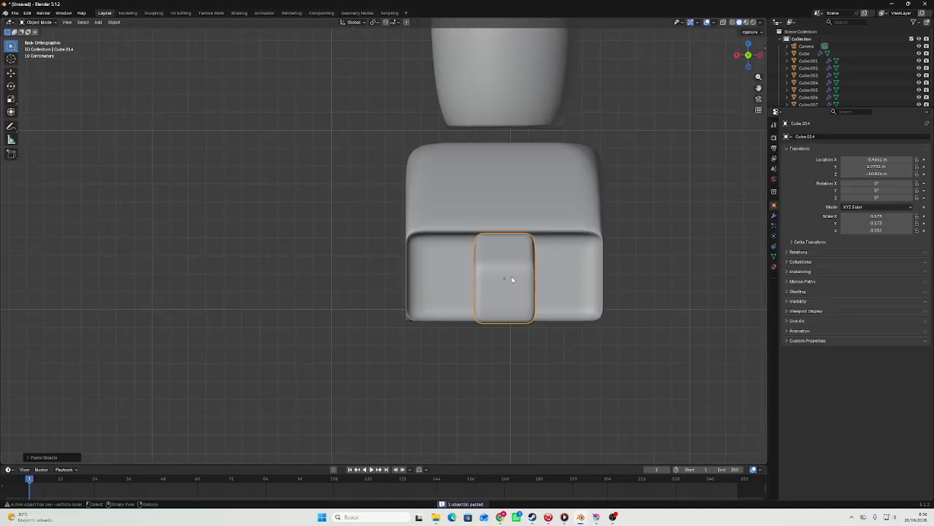
{"action": "key", "text": "g"}
{"action": "key", "text": "x"}
{"action": "left_click", "coordinate": [450, 294]}
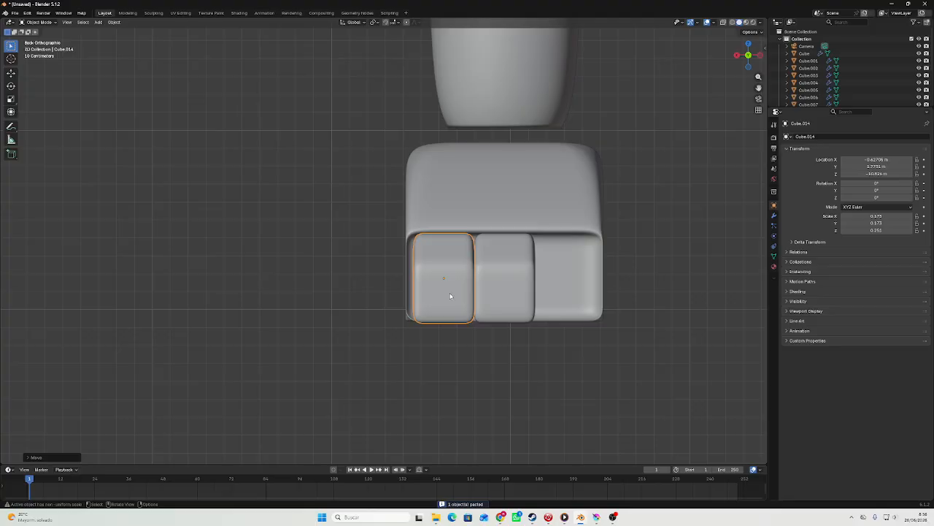
{"action": "key", "text": "g"}
{"action": "key", "text": "x"}
{"action": "left_click", "coordinate": [441, 296]}
Duplicate the toe again and place the third toe on the middle toe's other side at about -1.33 m in X.
{"action": "key", "text": "ctrl+c"}
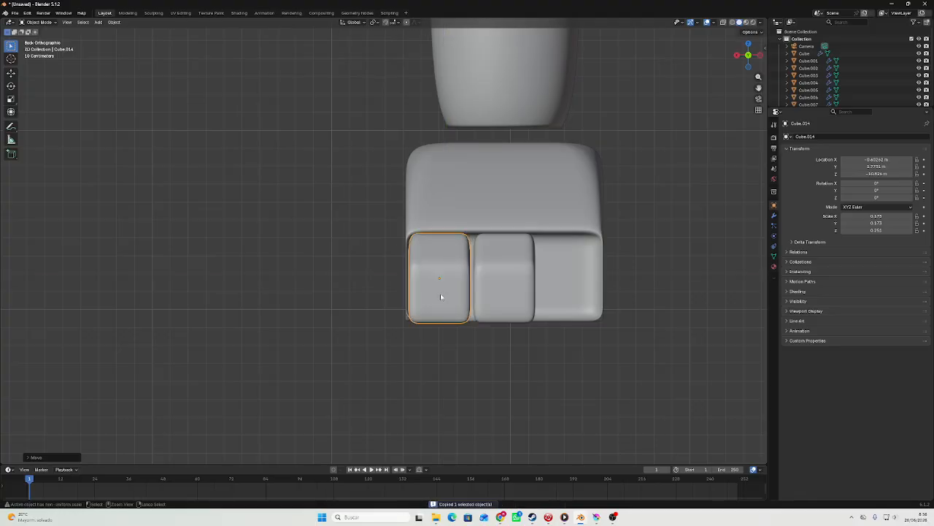
{"action": "key", "text": "g"}
{"action": "key", "text": "x"}
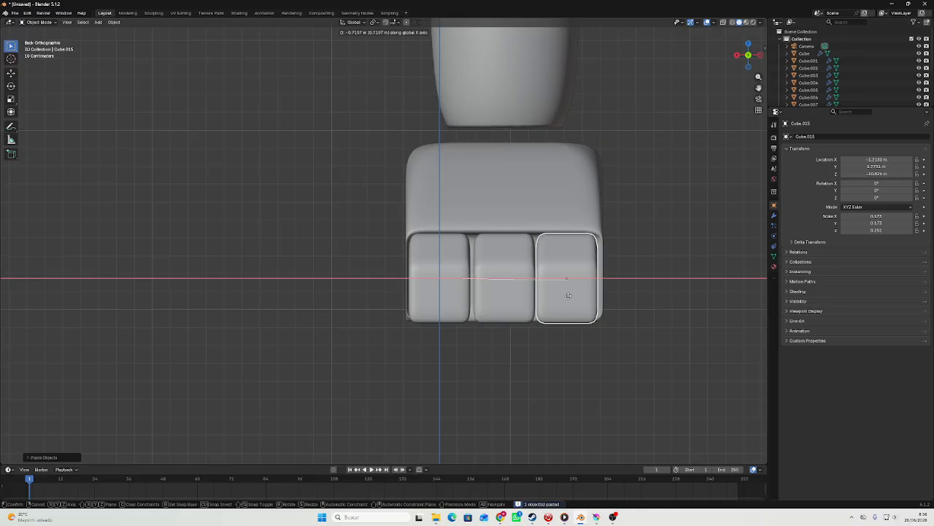
{"action": "left_click", "coordinate": [579, 254]}
{"action": "scroll", "coordinate": [578, 254], "scroll_direction": "down", "scroll_amount": 4}
{"action": "left_click", "coordinate": [579, 256]}
{"action": "scroll", "coordinate": [569, 244], "scroll_direction": "down", "scroll_amount": 6}
Move the toes along Y to about 1.64 m, close to the front of the foot.
{"action": "middle_click_drag", "start_coordinate": [565, 240], "coordinate": [594, 50], "text": "shift"}
{"action": "scroll", "coordinate": [540, 143], "scroll_direction": "up", "scroll_amount": 4}
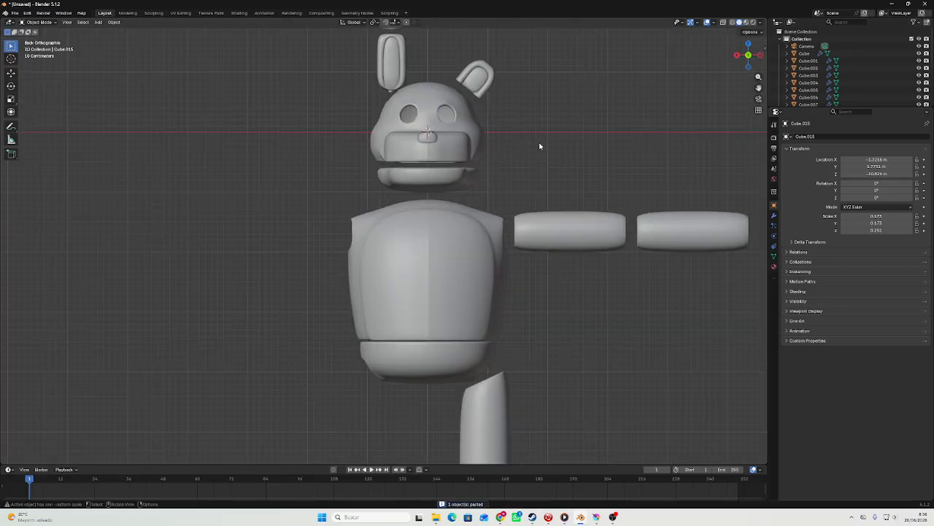
{"action": "middle_click_drag", "start_coordinate": [557, 141], "coordinate": [112, 92]}
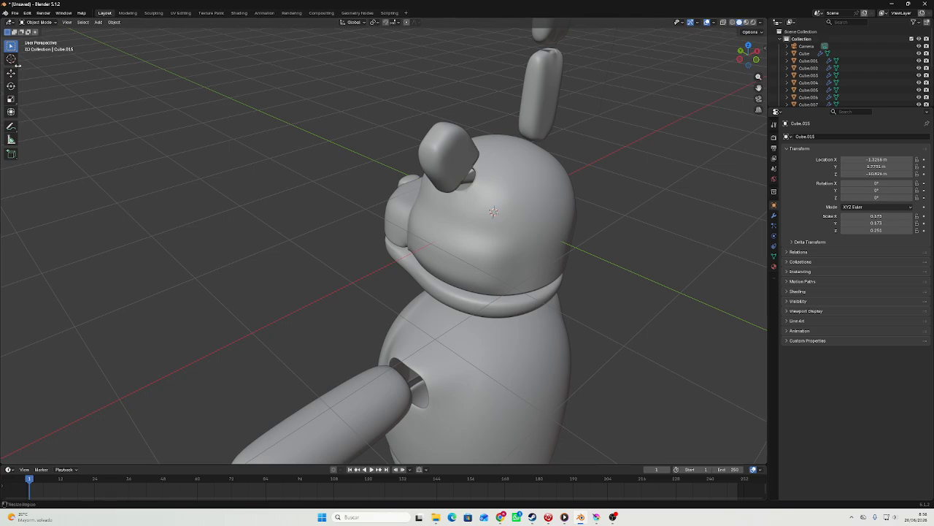
{"action": "scroll", "coordinate": [429, 155], "scroll_direction": "down", "scroll_amount": 6}
{"action": "middle_click_drag", "start_coordinate": [423, 180], "coordinate": [565, 228]}
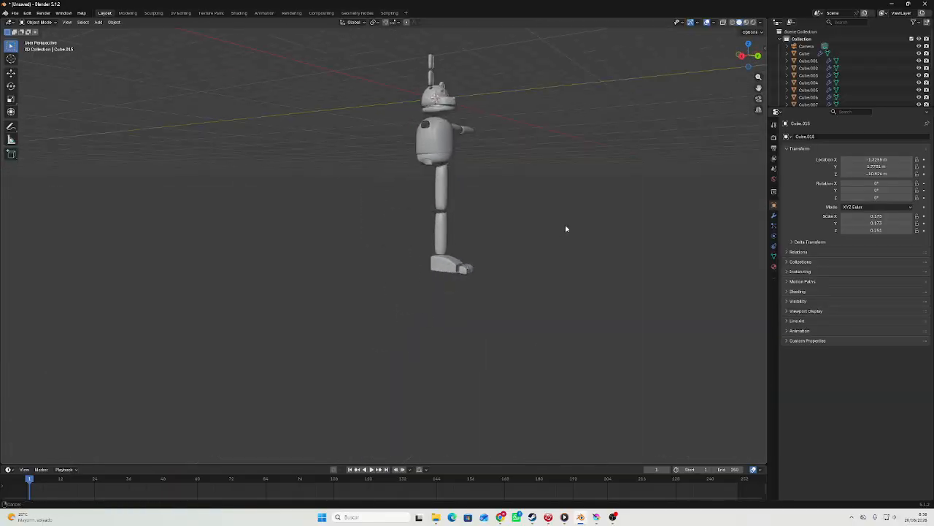
{"action": "scroll", "coordinate": [566, 228], "scroll_direction": "up", "scroll_amount": 10}
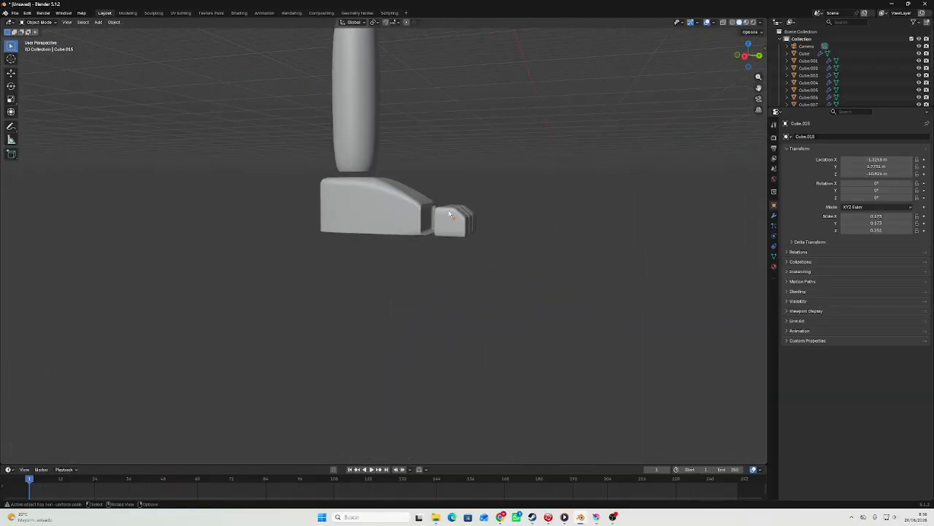
{"action": "left_click_drag", "start_coordinate": [449, 211], "coordinate": [492, 253]}
{"action": "middle_click_drag", "start_coordinate": [515, 240], "coordinate": [540, 210]}
{"action": "left_click", "coordinate": [753, 54]}
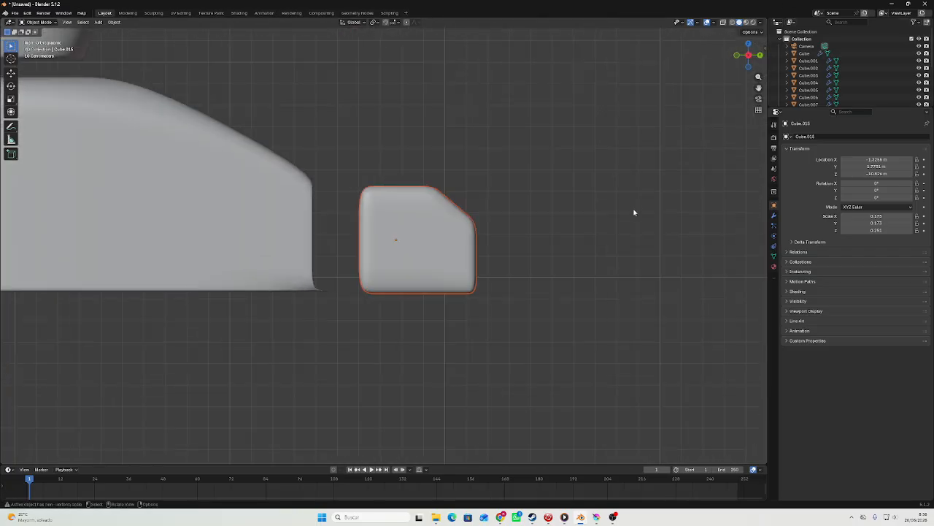
{"action": "key", "text": "g"}
{"action": "key", "text": "y"}
{"action": "left_click", "coordinate": [606, 218]}
{"action": "scroll", "coordinate": [558, 189], "scroll_direction": "down", "scroll_amount": 10}
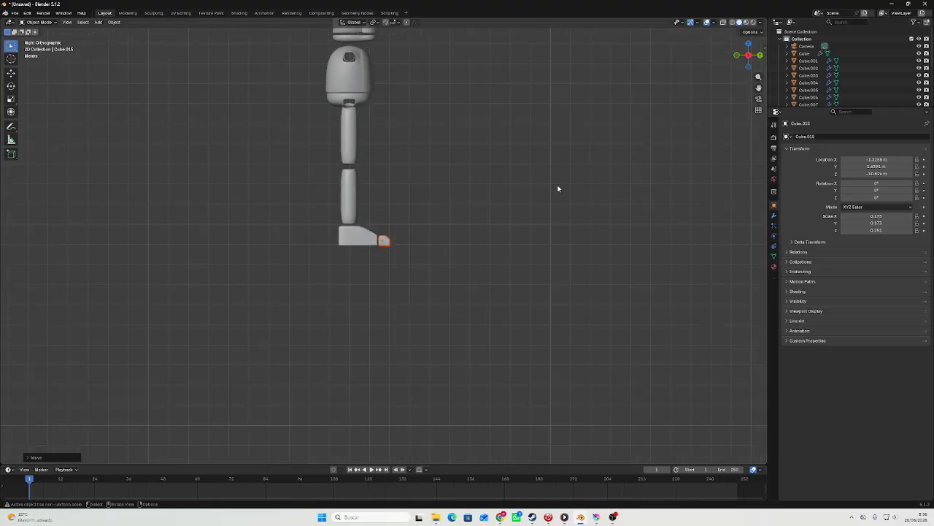
Examine the character's head, body, arm, leg and toes from the front and at an angle.
{"action": "left_click", "coordinate": [559, 188]}
{"action": "middle_click_drag", "start_coordinate": [559, 217], "coordinate": [590, 348], "text": "shift"}
{"action": "scroll", "coordinate": [573, 241], "scroll_direction": "up", "scroll_amount": 2}
{"action": "middle_click_drag", "start_coordinate": [574, 197], "coordinate": [504, 189]}
{"action": "left_click", "coordinate": [744, 58]}
{"action": "scroll", "coordinate": [612, 95], "scroll_direction": "up", "scroll_amount": 4}
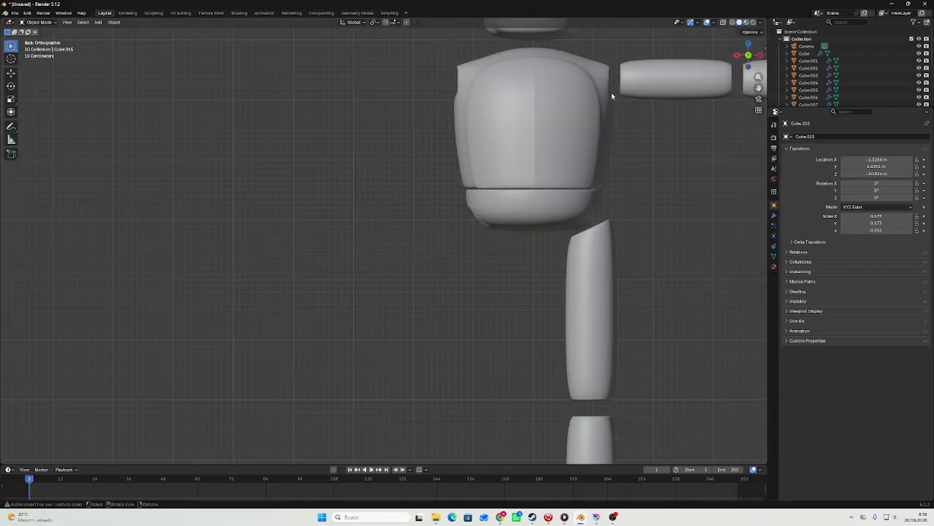
{"action": "middle_click_drag", "start_coordinate": [612, 96], "coordinate": [476, 141], "text": "shift"}
{"action": "scroll", "coordinate": [480, 177], "scroll_direction": "down", "scroll_amount": 5}
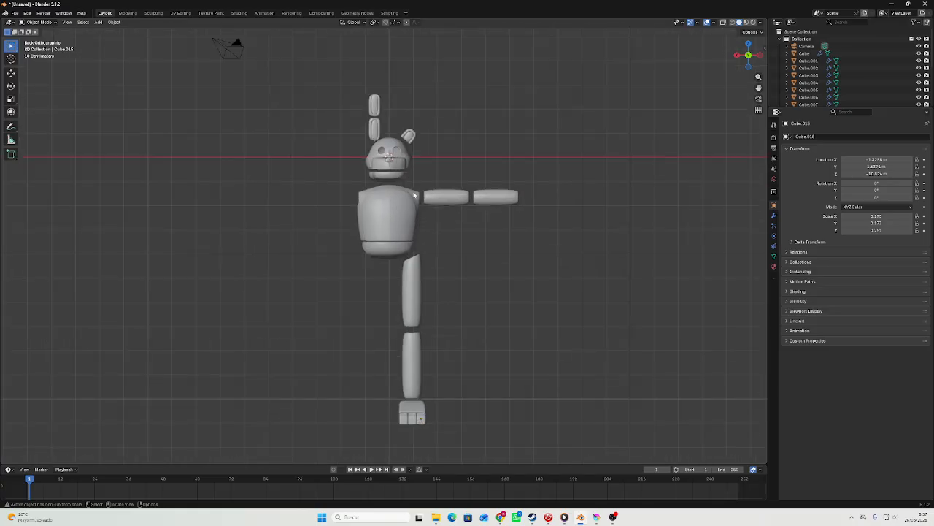
{"action": "scroll", "coordinate": [399, 182], "scroll_direction": "up", "scroll_amount": 2}
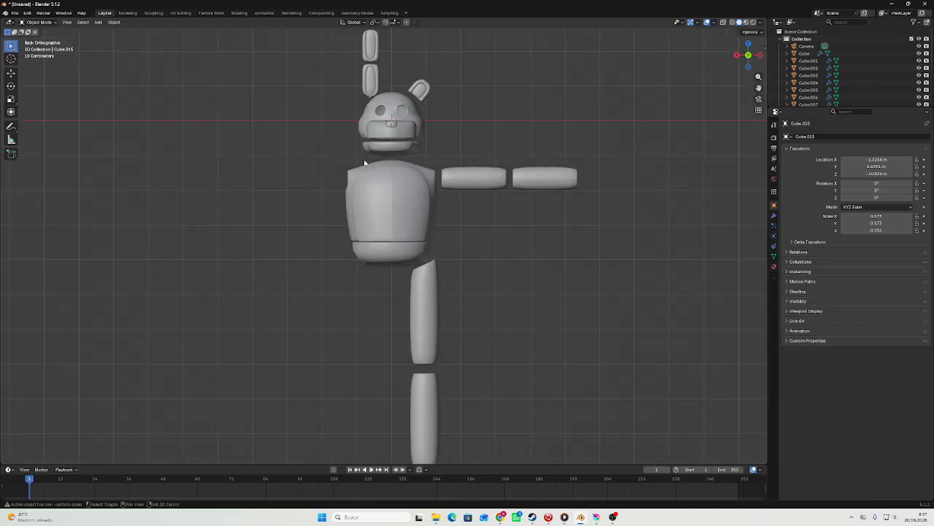
{"action": "middle_click_drag", "start_coordinate": [364, 162], "coordinate": [352, 259], "text": "shift"}
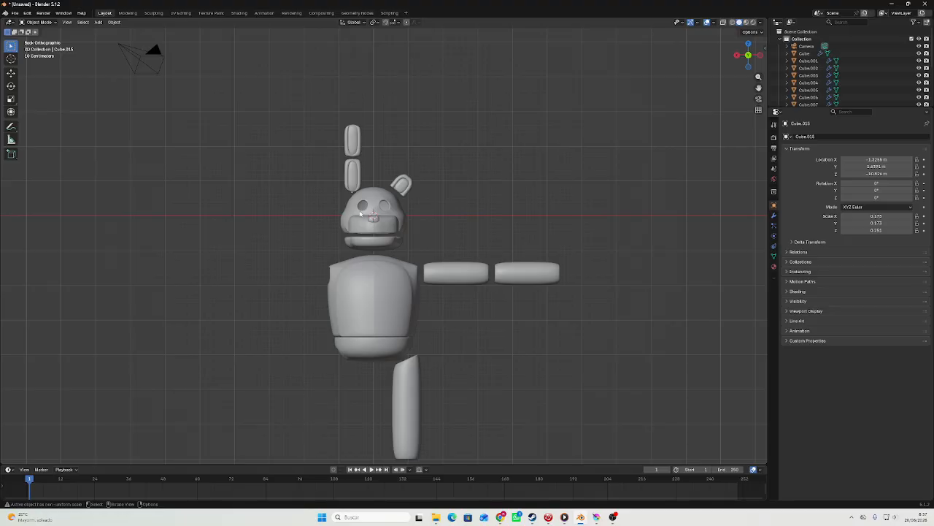
{"action": "scroll", "coordinate": [359, 212], "scroll_direction": "up", "scroll_amount": 4}
{"action": "scroll", "coordinate": [393, 210], "scroll_direction": "down", "scroll_amount": 5}
{"action": "middle_click_drag", "start_coordinate": [497, 199], "coordinate": [425, 202]}
Save the project in the Desktop folder as "tutorial on how to make a fnaf model in blender.blend".
{"action": "key", "text": "ctrl+s"}
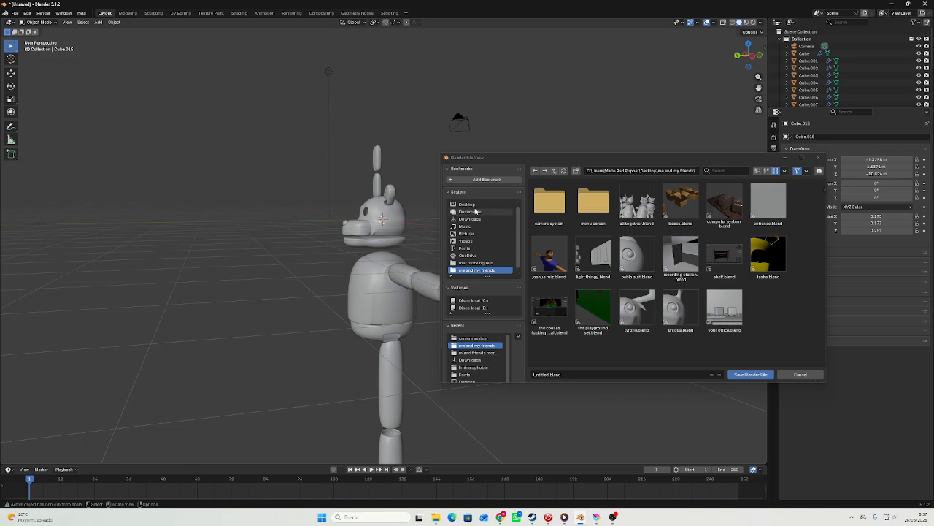
{"action": "left_click", "coordinate": [466, 204]}
{"action": "scroll", "coordinate": [696, 289], "scroll_direction": "down", "scroll_amount": 2}
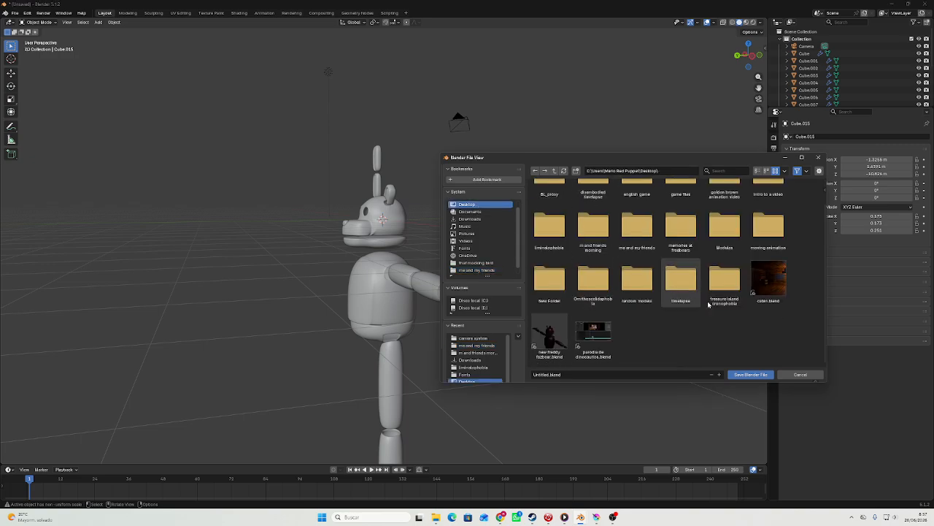
{"action": "left_click", "coordinate": [649, 374]}
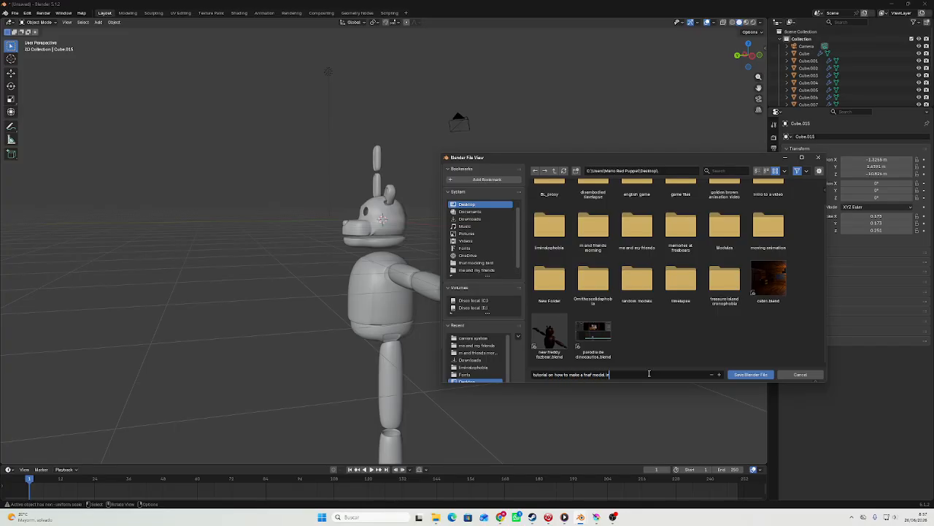
{"action": "type", "text": "er"}
{"action": "key", "text": "Return"}
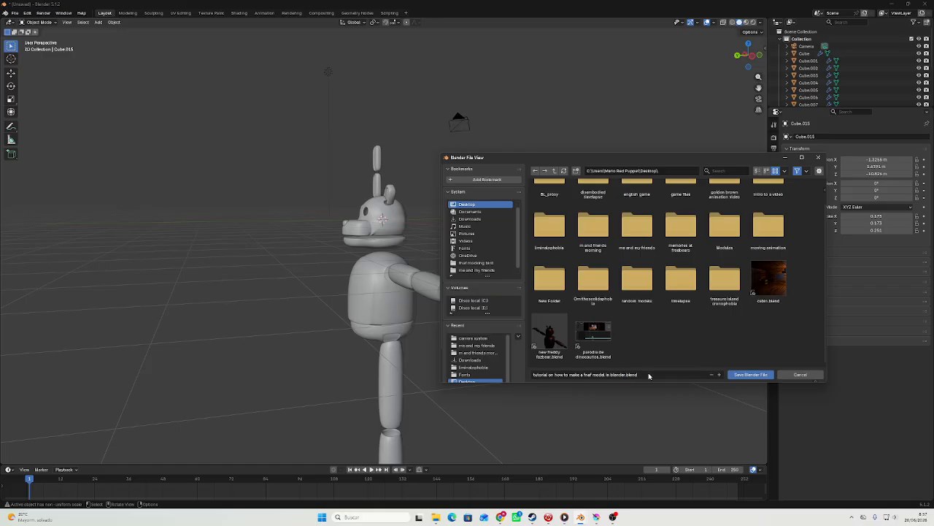
{"action": "left_click", "coordinate": [763, 376]}
Try raising the upper arm segment along Z and undo the move.
{"action": "middle_click_drag", "start_coordinate": [677, 331], "coordinate": [625, 309]}
{"action": "left_click", "coordinate": [458, 269]}
{"action": "middle_click_drag", "start_coordinate": [457, 269], "coordinate": [475, 263]}
{"action": "key", "text": "g"}
{"action": "key", "text": "z"}
{"action": "left_click", "coordinate": [482, 229]}
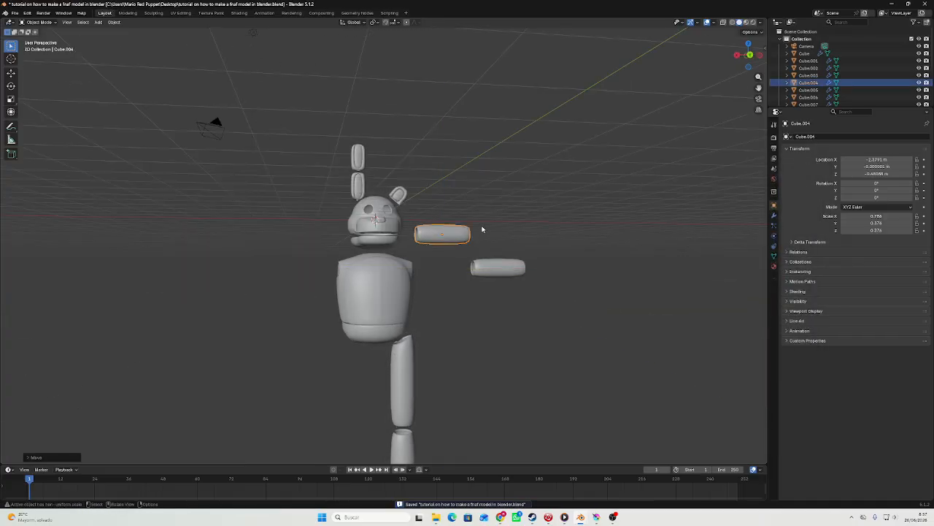
{"action": "mouse_move", "coordinate": [482, 229]}
{"action": "middle_mouse_down"}
{"action": "mouse_move", "coordinate": [433, 240]}
{"action": "mouse_move", "coordinate": [443, 247]}
{"action": "mouse_move", "coordinate": [485, 237]}
{"action": "mouse_move", "coordinate": [484, 256]}
{"action": "mouse_move", "coordinate": [479, 245]}
{"action": "middle_mouse_up"}
{"action": "key", "text": "ctrl+z"}
{"action": "key", "text": "ctrl+s"}
Add a cube and raise it along Z above the character's ears.
{"action": "scroll", "coordinate": [482, 251], "scroll_direction": "up", "scroll_amount": 3}
{"action": "left_click", "coordinate": [97, 22]}
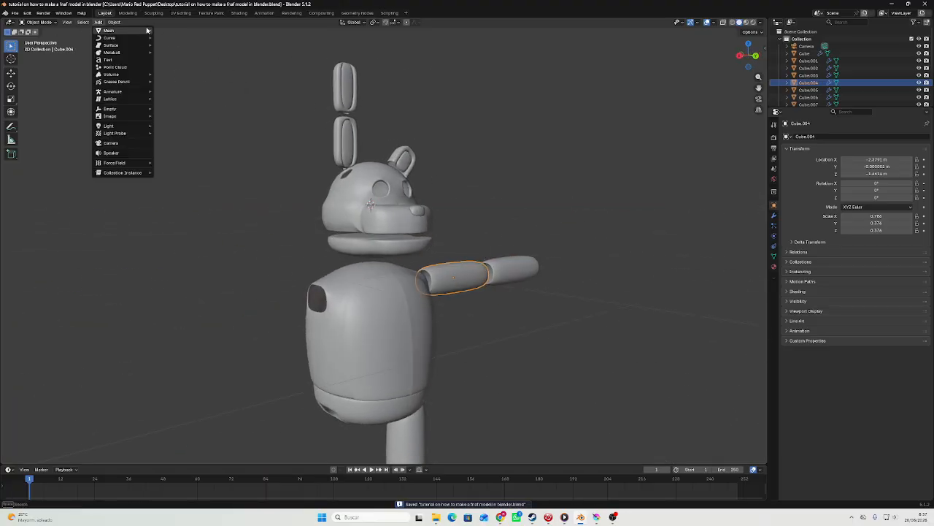
{"action": "mouse_move", "coordinate": [109, 30]}
{"action": "left_click", "coordinate": [173, 39]}
{"action": "scroll", "coordinate": [380, 281], "scroll_direction": "down", "scroll_amount": 3}
{"action": "key", "text": "g"}
{"action": "key", "text": "z"}
{"action": "left_click", "coordinate": [408, 138]}
Save the project with the added cube.
{"action": "middle_click_drag", "start_coordinate": [408, 138], "coordinate": [413, 294]}
{"action": "middle_click_drag", "start_coordinate": [413, 294], "coordinate": [426, 186]}
{"action": "key", "text": "ctrl+s"}
{"action": "scroll", "coordinate": [367, 290], "scroll_direction": "down", "scroll_amount": 3}
{"action": "key", "text": "ctrl+s"}
{"action": "scroll", "coordinate": [412, 270], "scroll_direction": "up", "scroll_amount": 6}
{"action": "scroll", "coordinate": [427, 186], "scroll_direction": "down", "scroll_amount": 7}
{"action": "scroll", "coordinate": [424, 292], "scroll_direction": "up", "scroll_amount": 5}
{"action": "scroll", "coordinate": [433, 275], "scroll_direction": "down", "scroll_amount": 4}
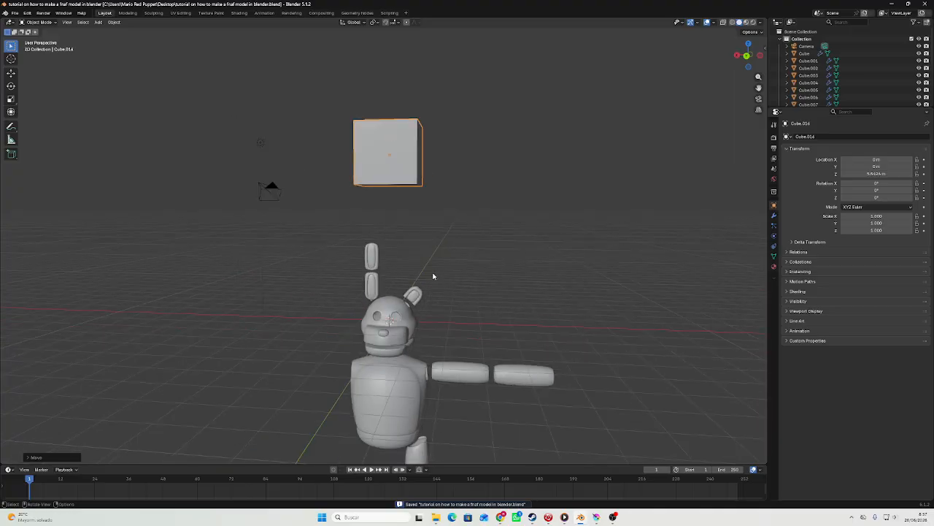
{"action": "middle_click_drag", "start_coordinate": [280, 266], "coordinate": [369, 245]}
{"action": "scroll", "coordinate": [452, 227], "scroll_direction": "up", "scroll_amount": 4}
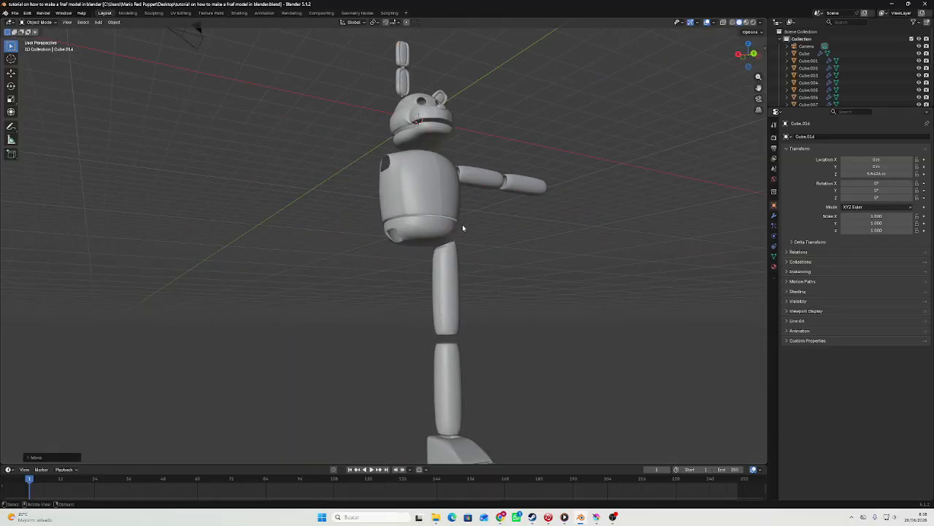